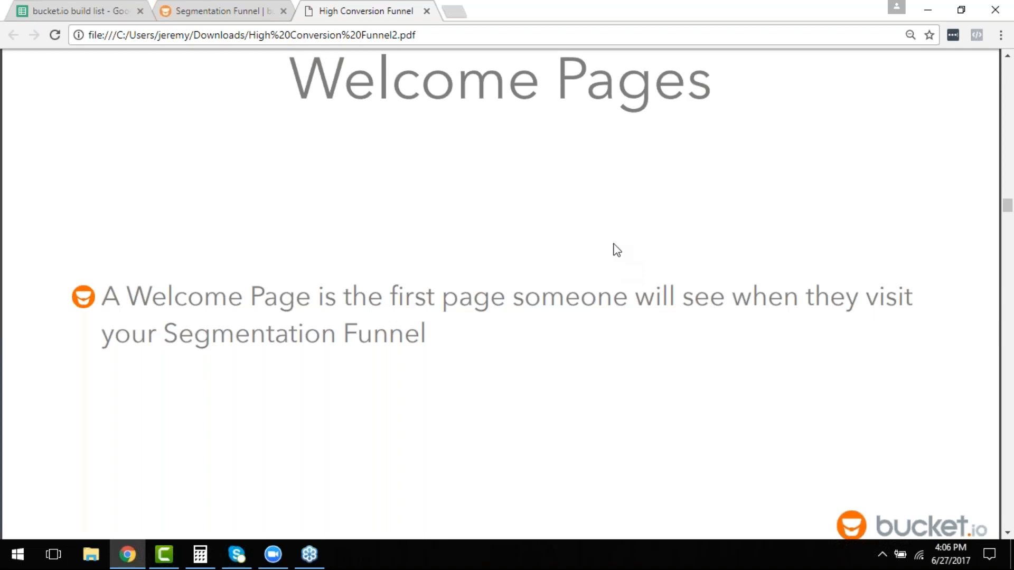
Step: Read through the Welcome Page slides in the PDF as far as the Welcome Page Demo slide
scroll(587, 246, down, 5)
scroll(586, 248, down, 5)
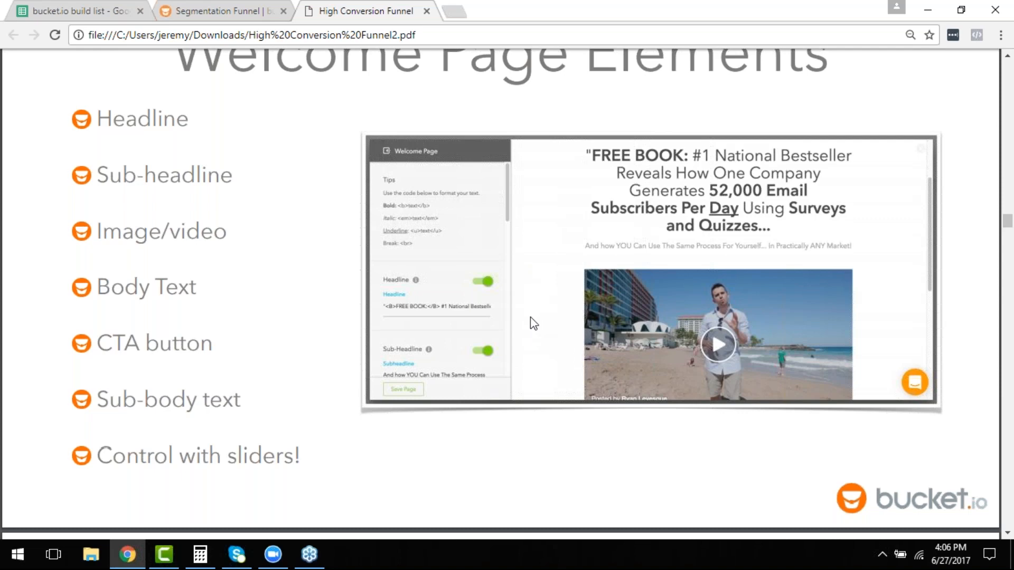
scroll(530, 317, down, 2)
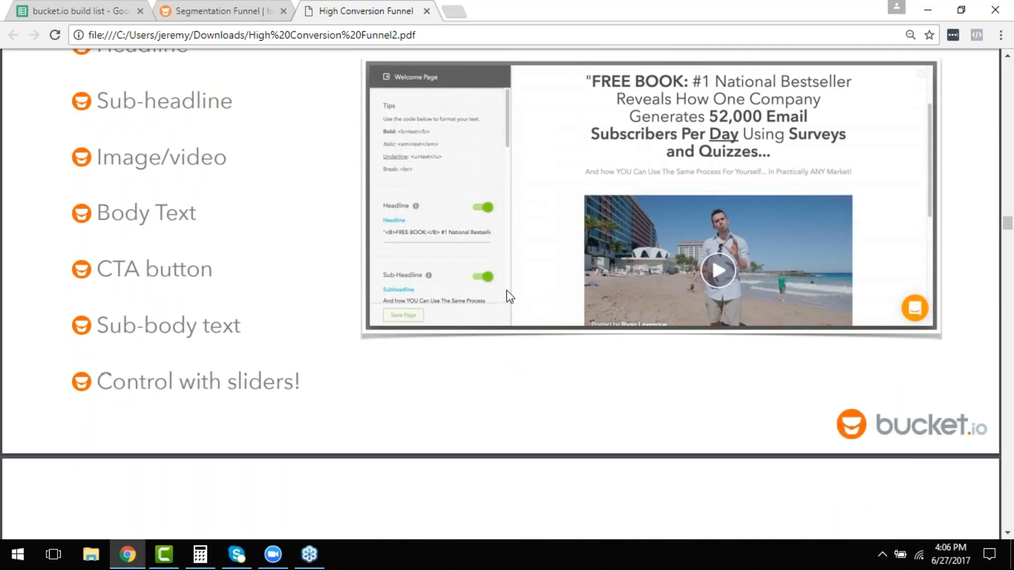
scroll(505, 289, down, 10)
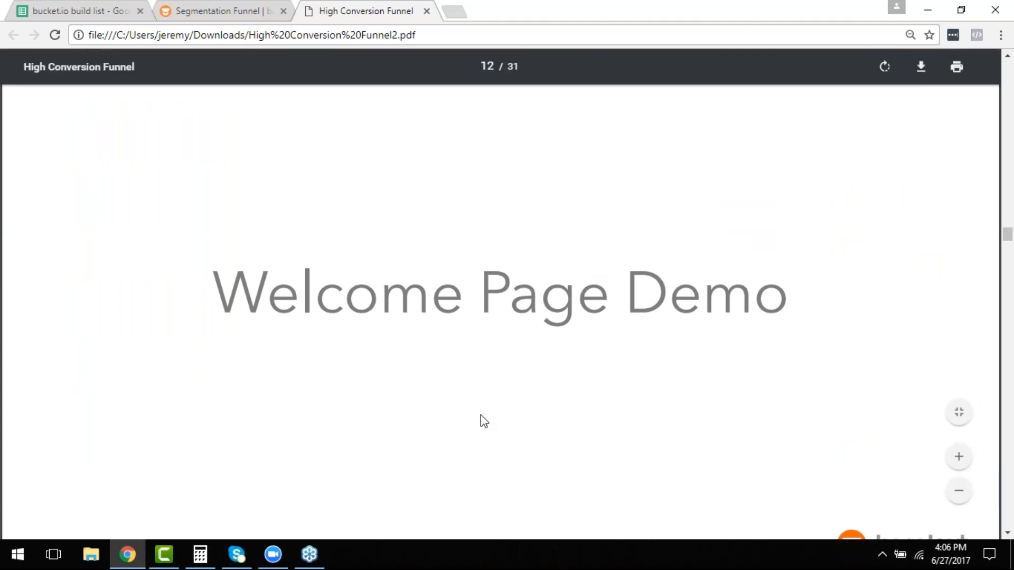
Step: Switch to bucket.io and go through the dashboard to the list of segmentation funnels
click(233, 16)
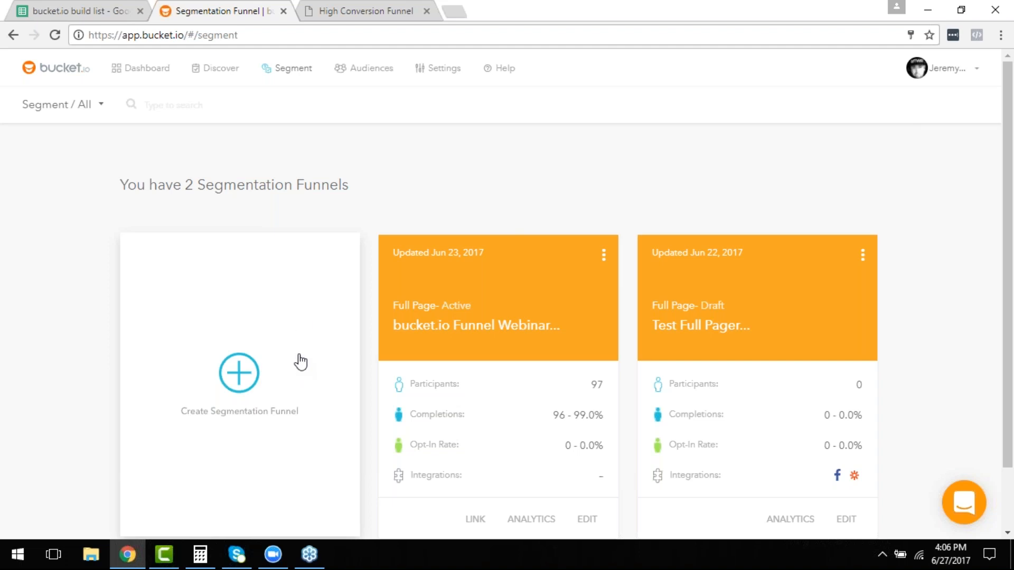
click(145, 71)
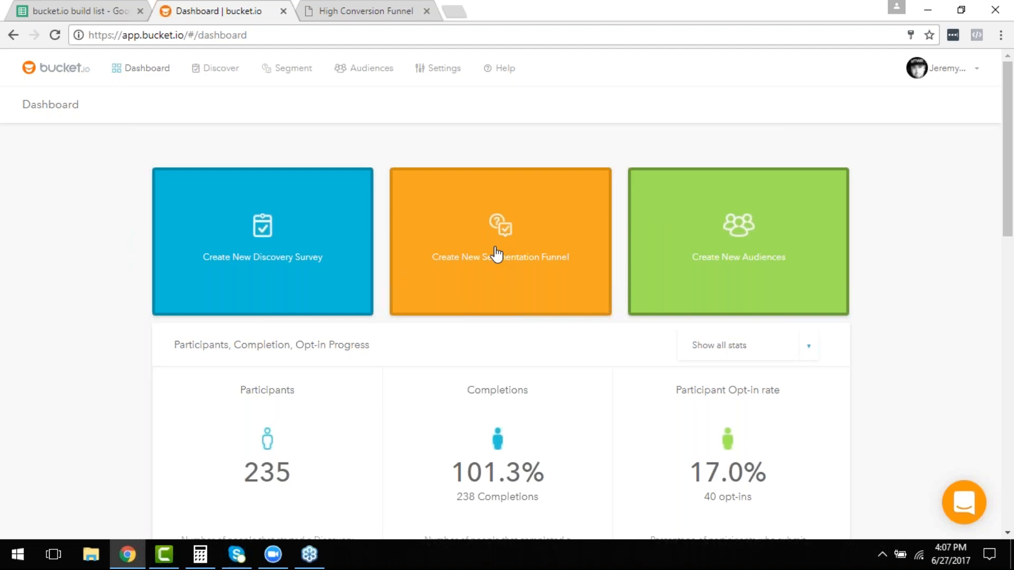
click(296, 69)
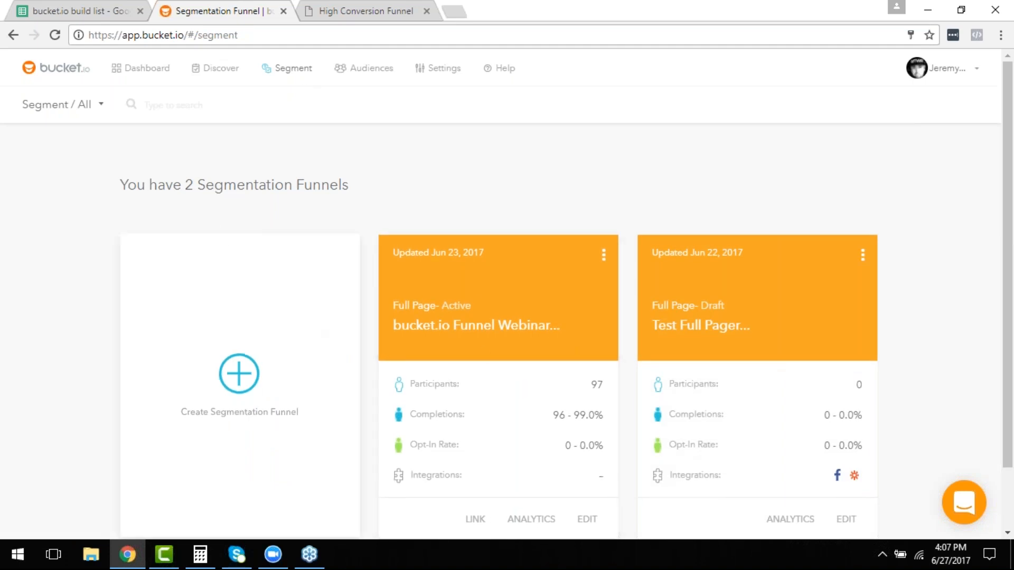
scroll(454, 248, down, 1)
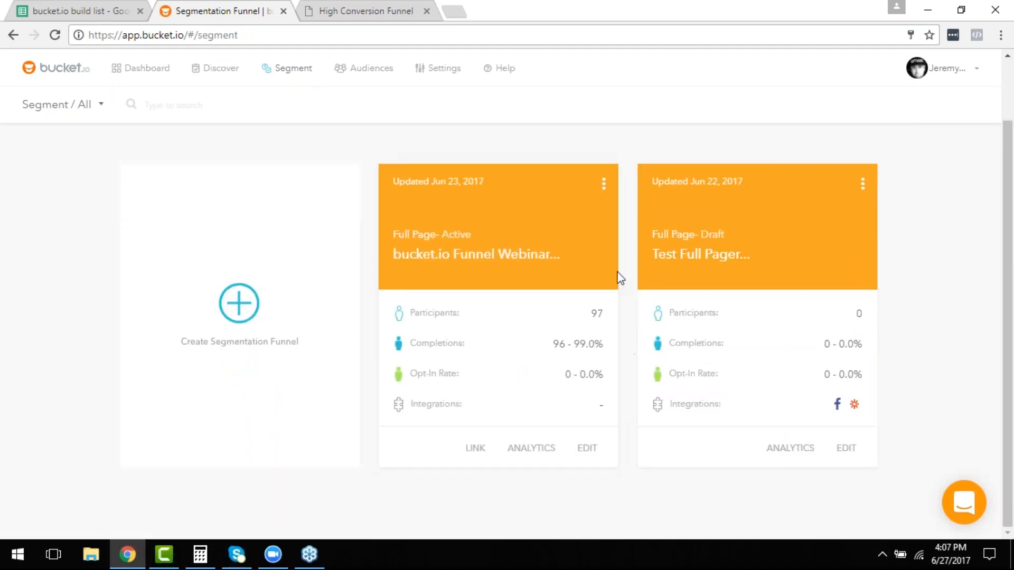
scroll(597, 309, up, 1)
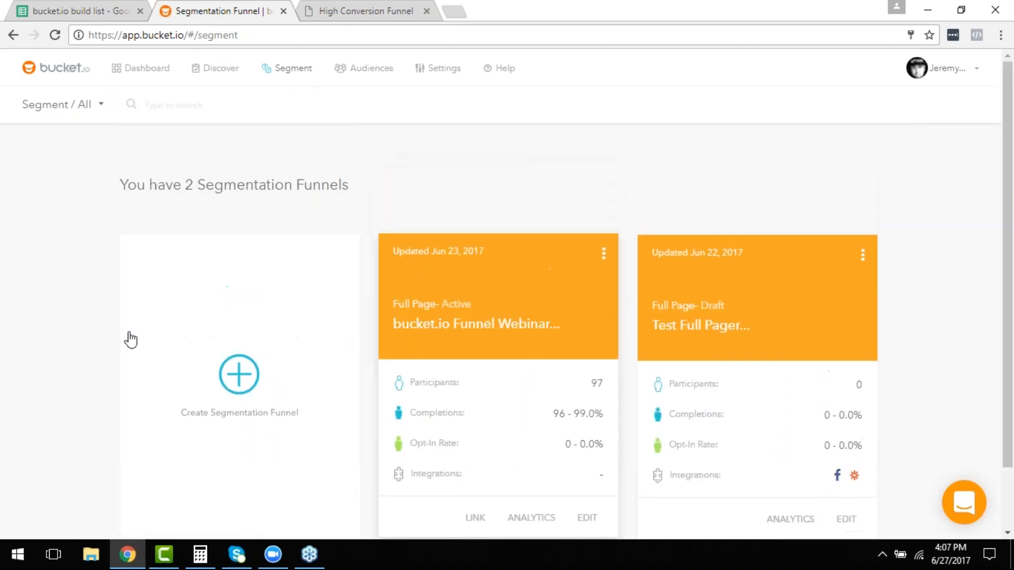
Step: Create a Full Page segmentation funnel with the public name "Ask Book Demo" and add a Welcome Page to it
click(238, 373)
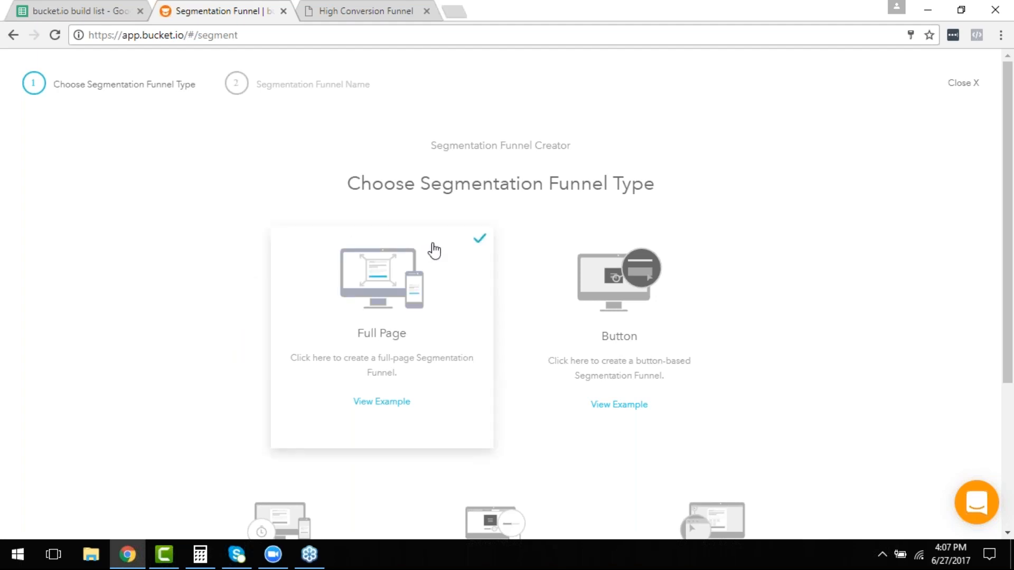
scroll(425, 285, down, 1)
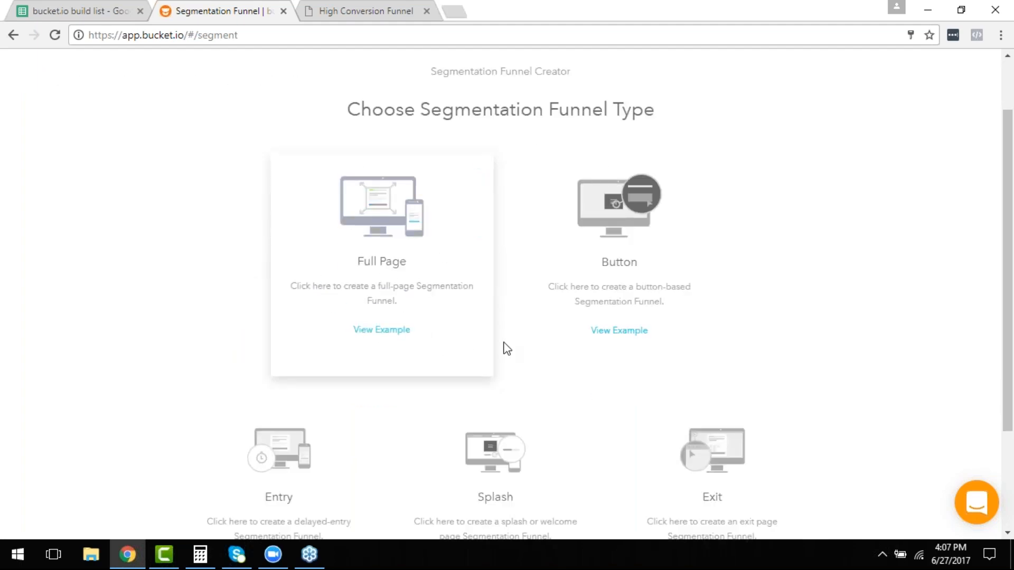
click(404, 243)
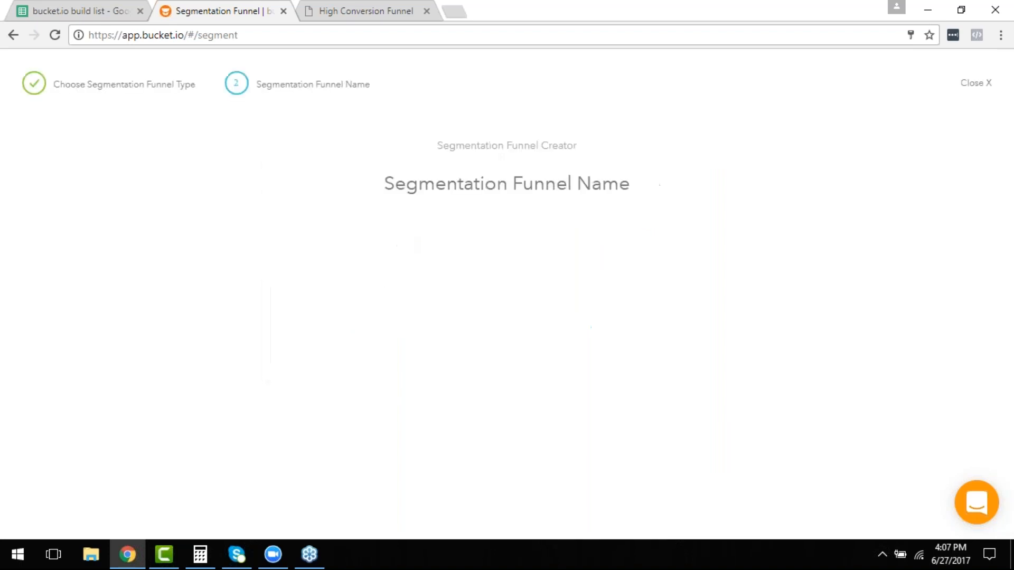
click(408, 262)
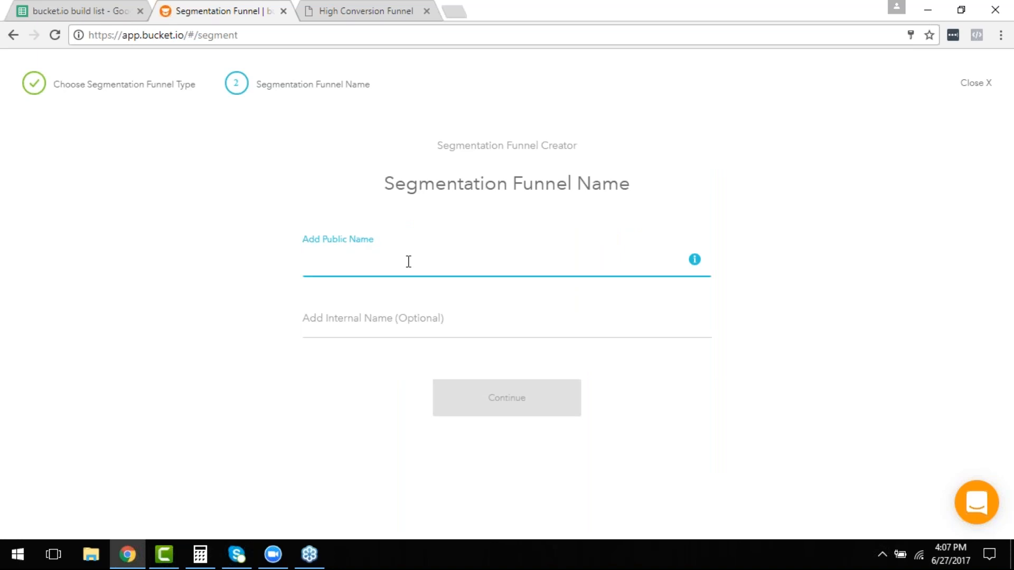
text(Ask Book Demo)
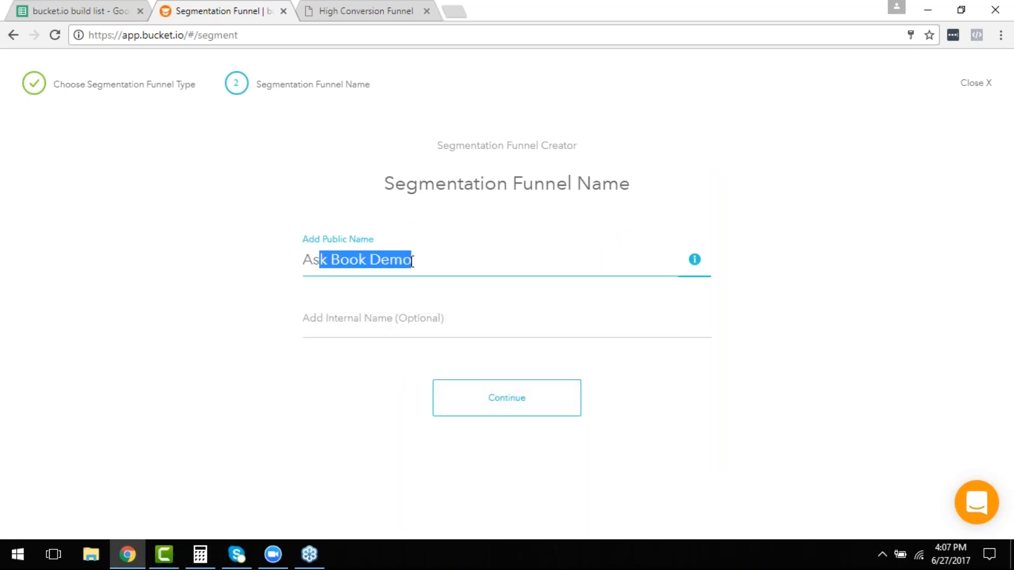
key(Tab)
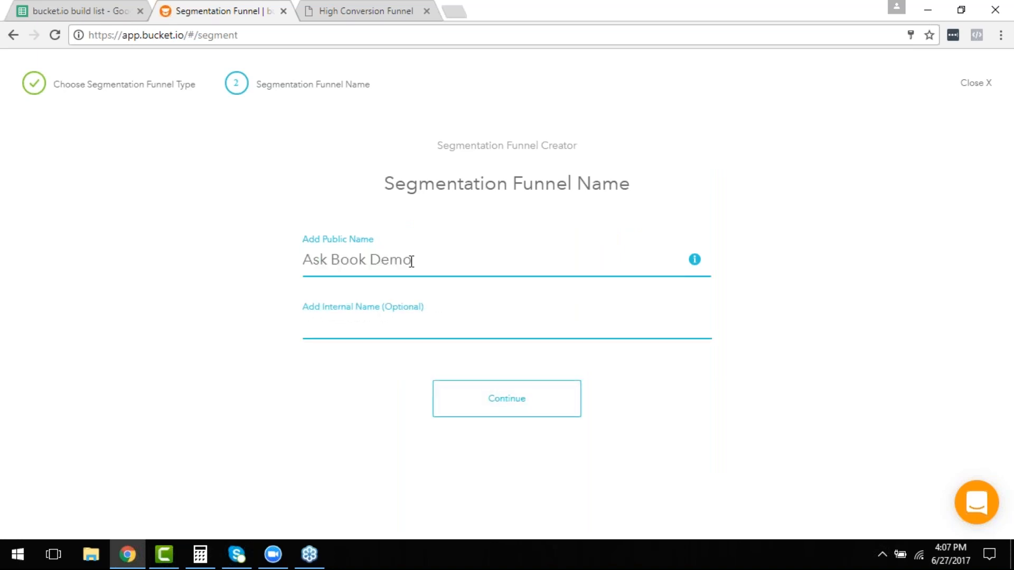
click(493, 410)
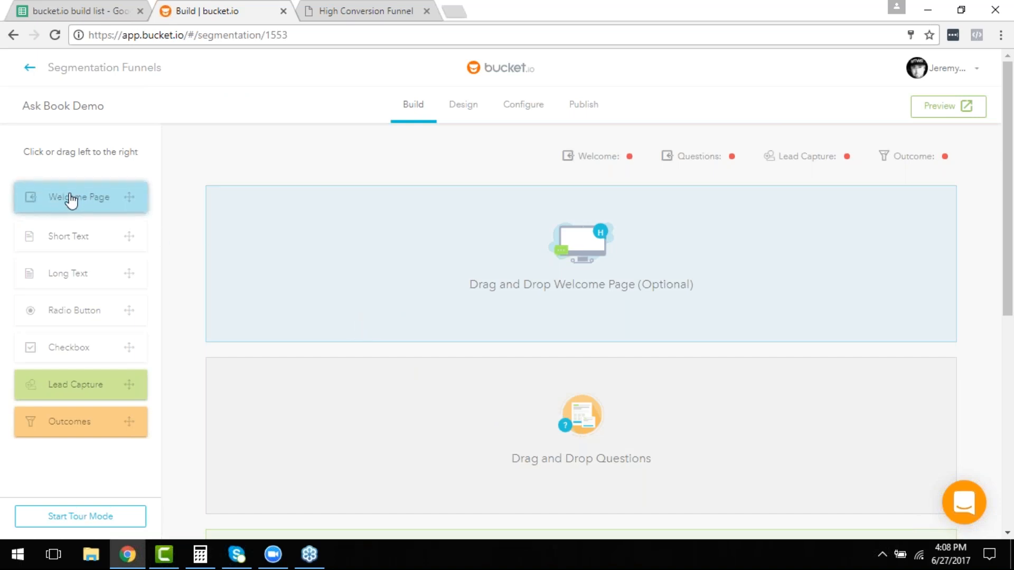
drag(73, 201, 340, 239)
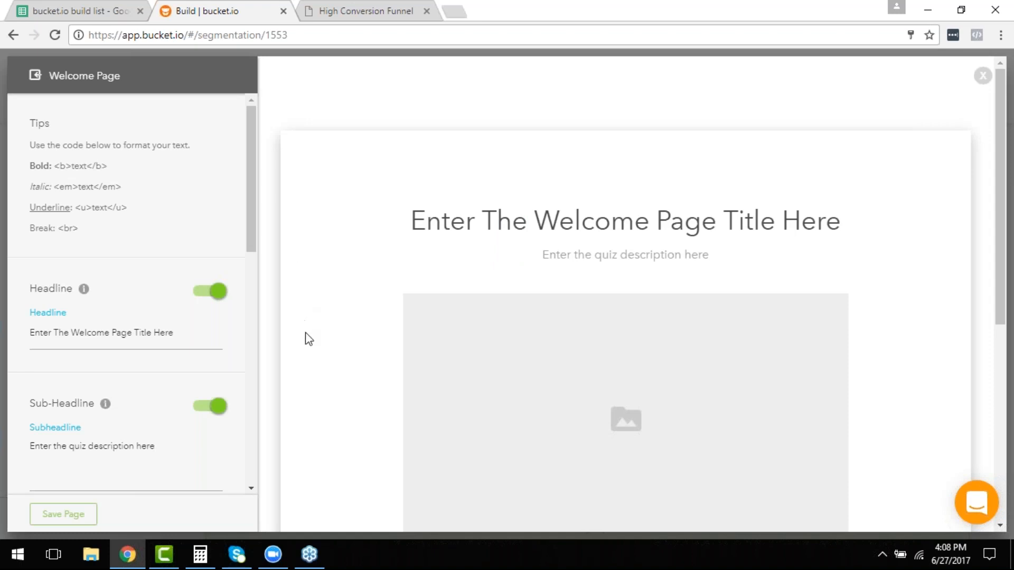
Step: Replace the Welcome Page's placeholder headline with the "FREE BOOK" headline text copied from cell D3 of the bucket.io build list spreadsheet
click(64, 6)
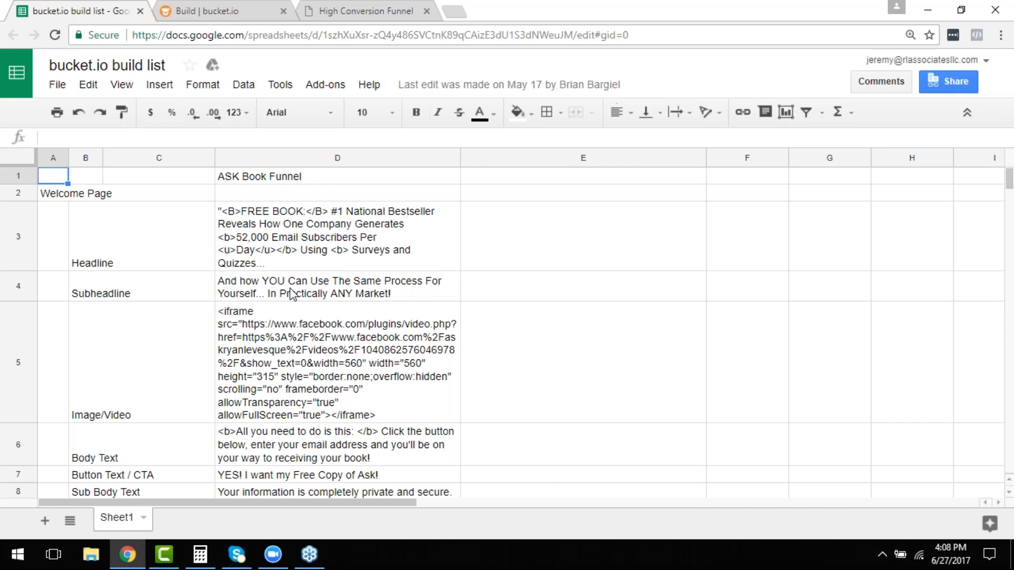
click(331, 237)
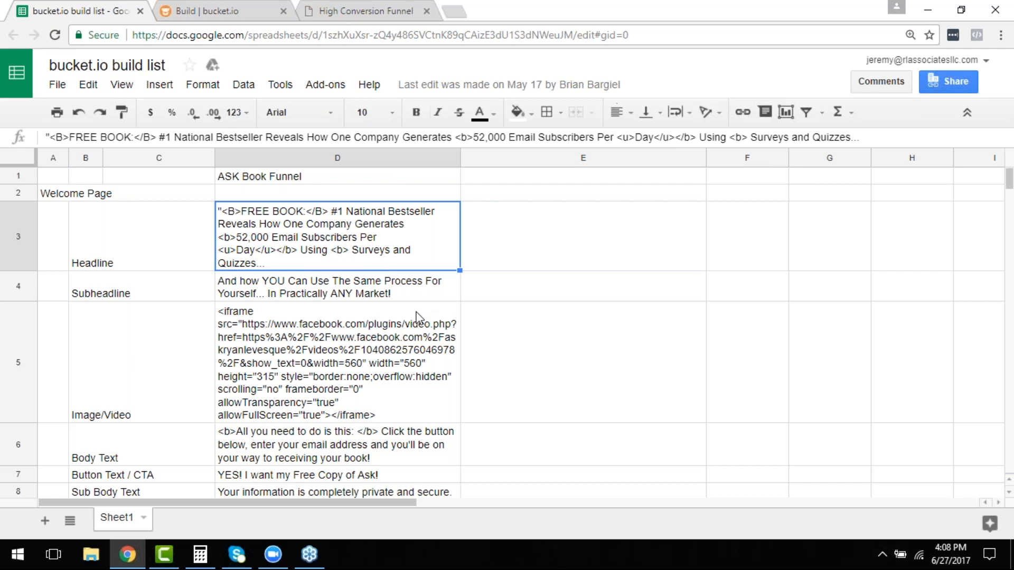
key(ctrl+c)
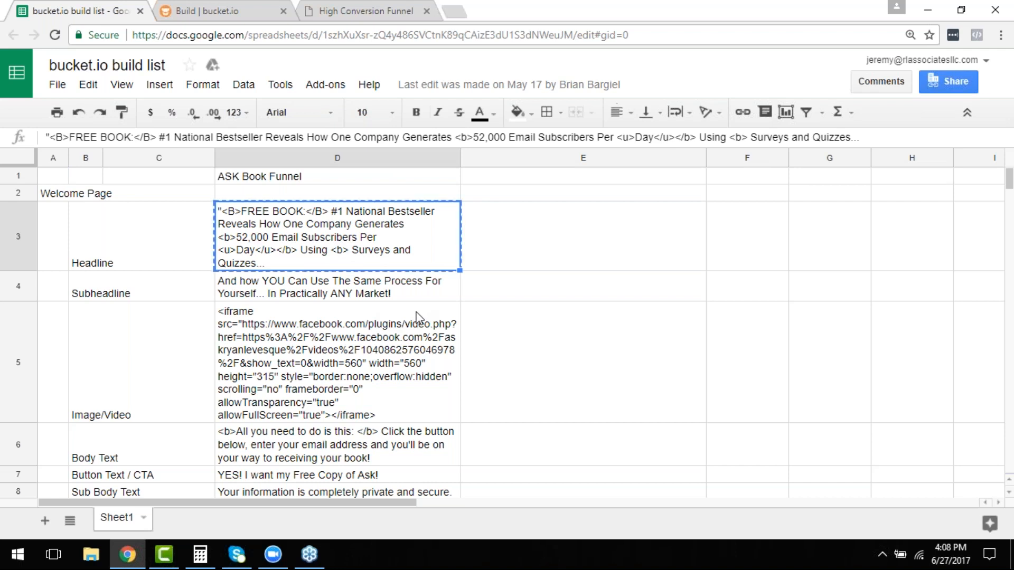
click(314, 8)
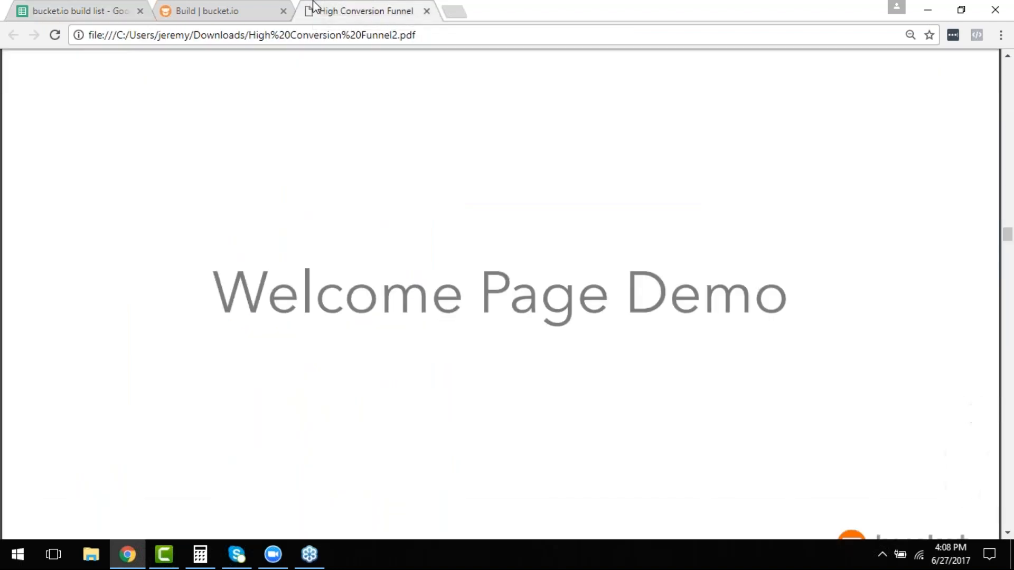
click(276, 9)
click(98, 338)
double_click(103, 337)
triple_click(104, 338)
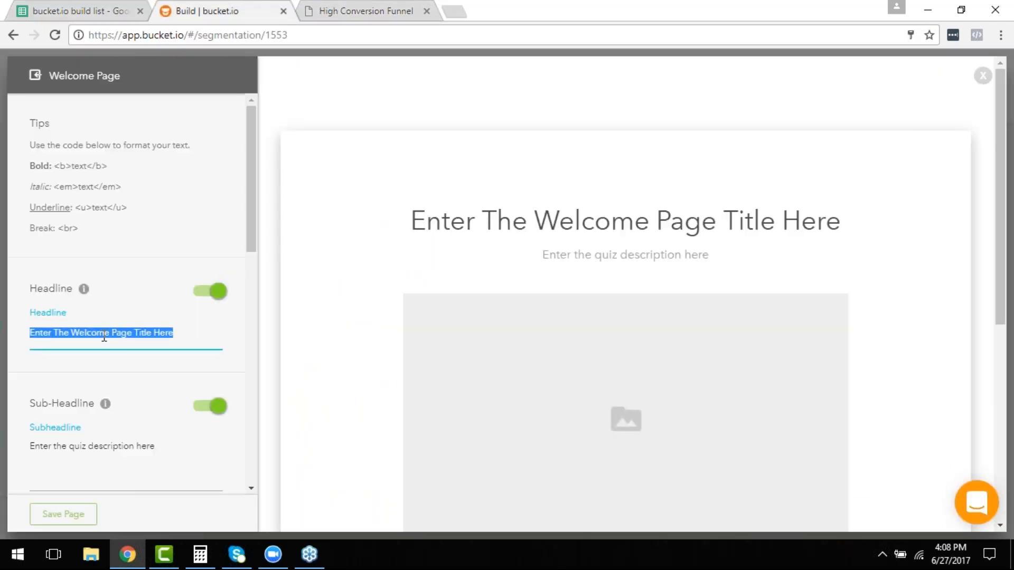
key(BackSpace)
key(ctrl+v)
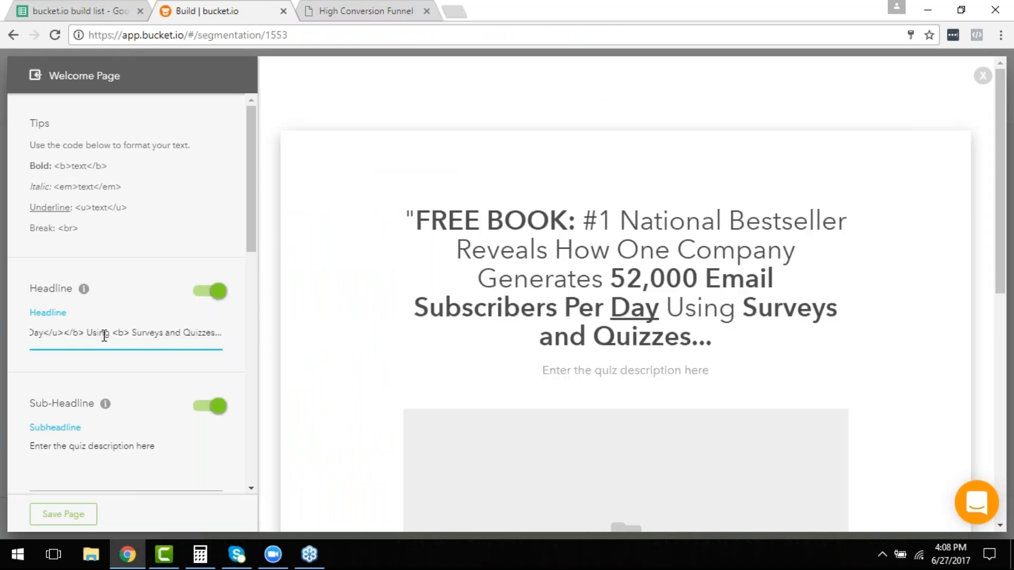
Step: Replace the placeholder subheadline with "And how YOU Can Use The Same Process For Yourself... In Practically ANY Market!" from the build list
scroll(109, 360, down, 1)
triple_click(128, 380)
key(BackSpace)
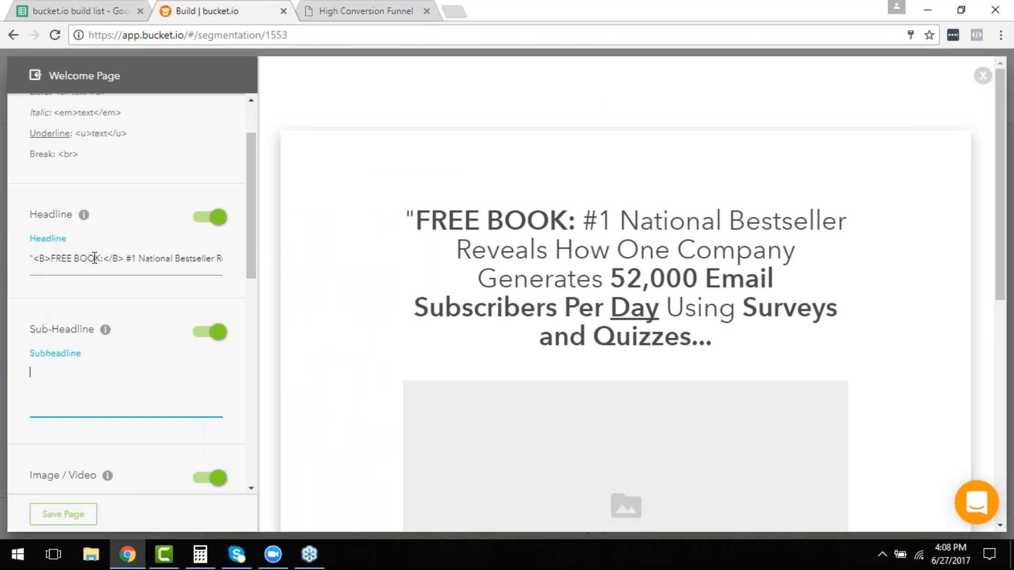
click(72, 5)
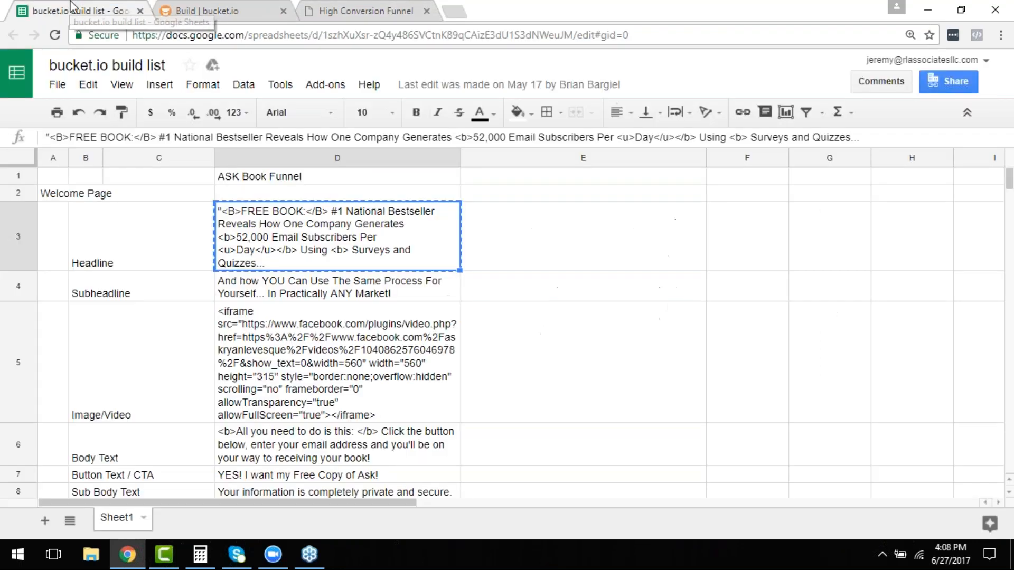
click(256, 296)
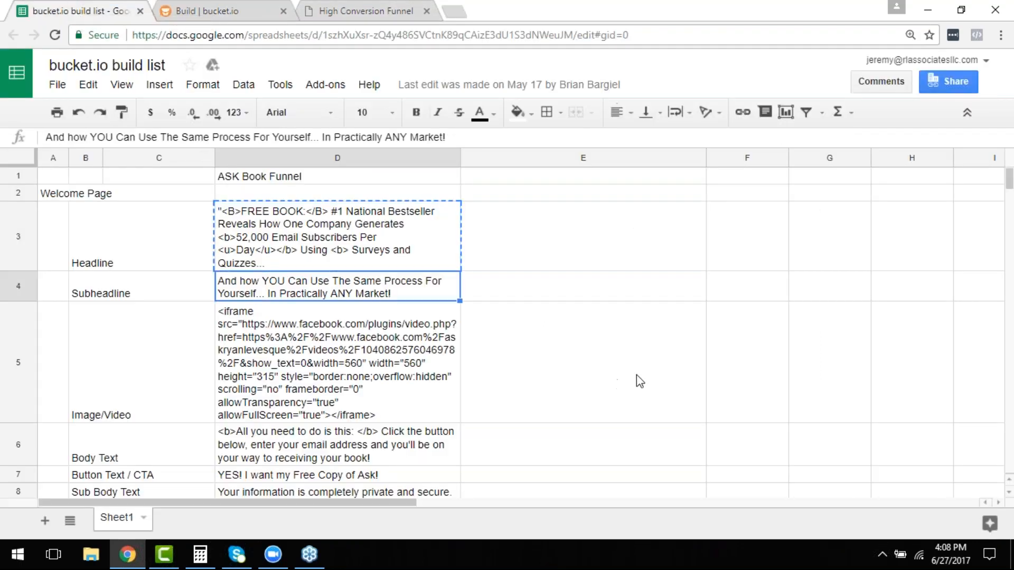
key(ctrl+c)
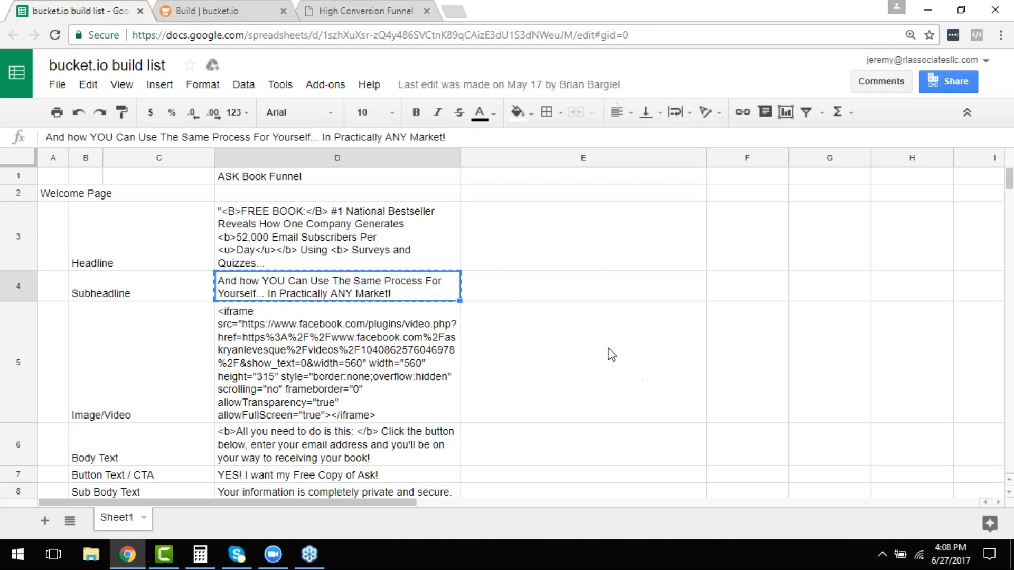
click(187, 6)
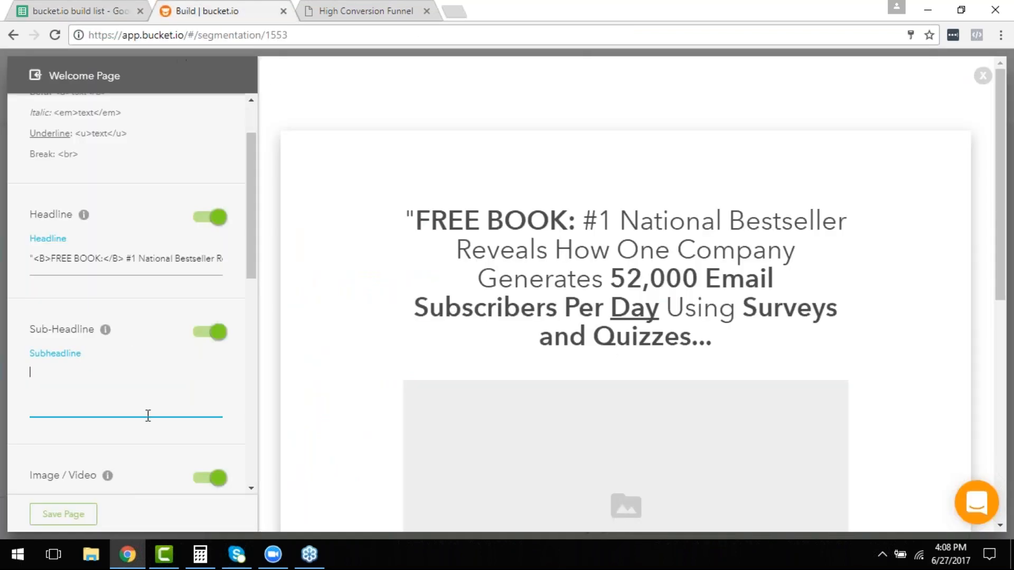
key(ctrl+v)
Step: Set the Welcome Page's Image / Video section to use a video instead of an image
scroll(127, 459, down, 1)
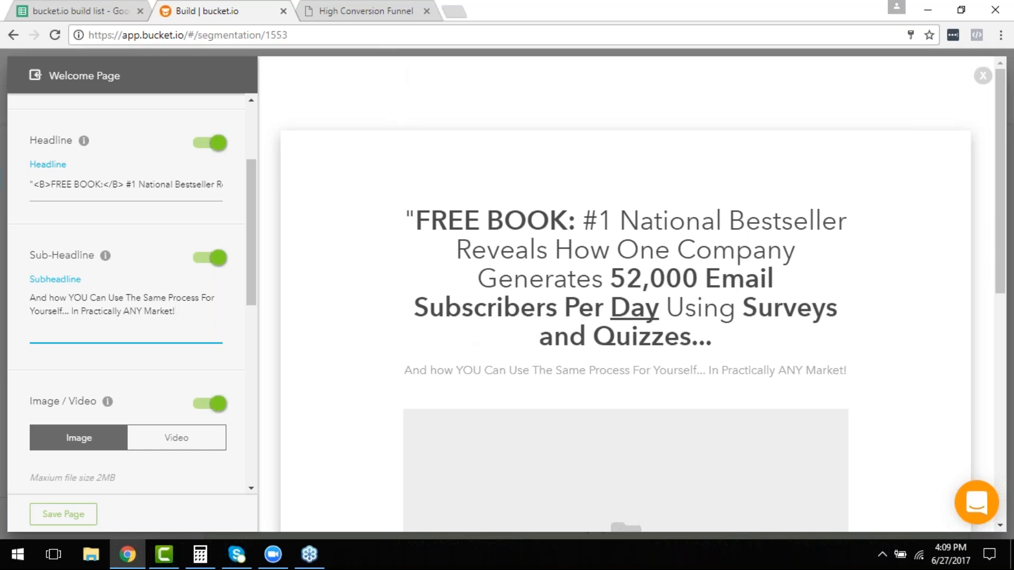
scroll(316, 338, down, 1)
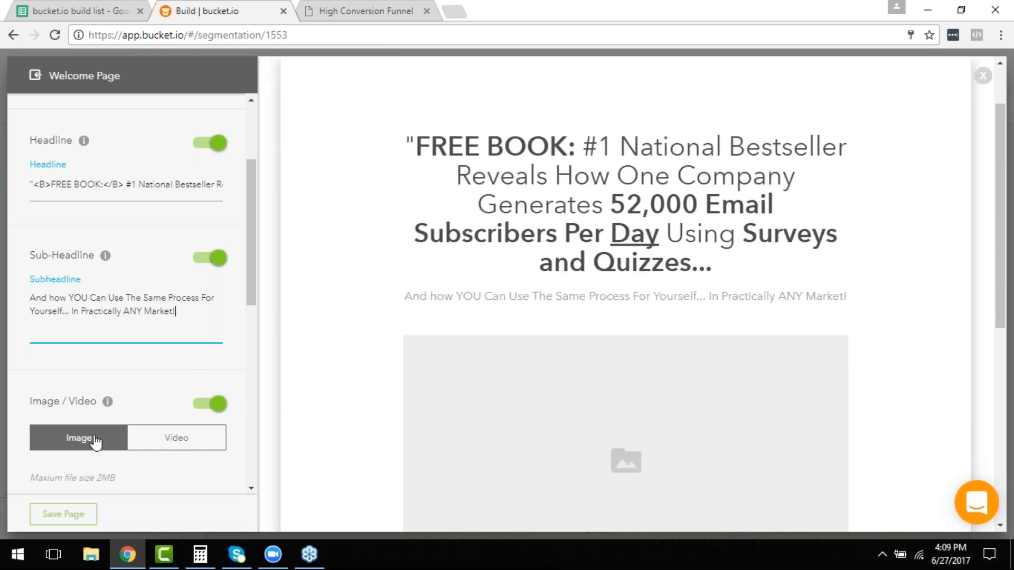
scroll(564, 354, down, 1)
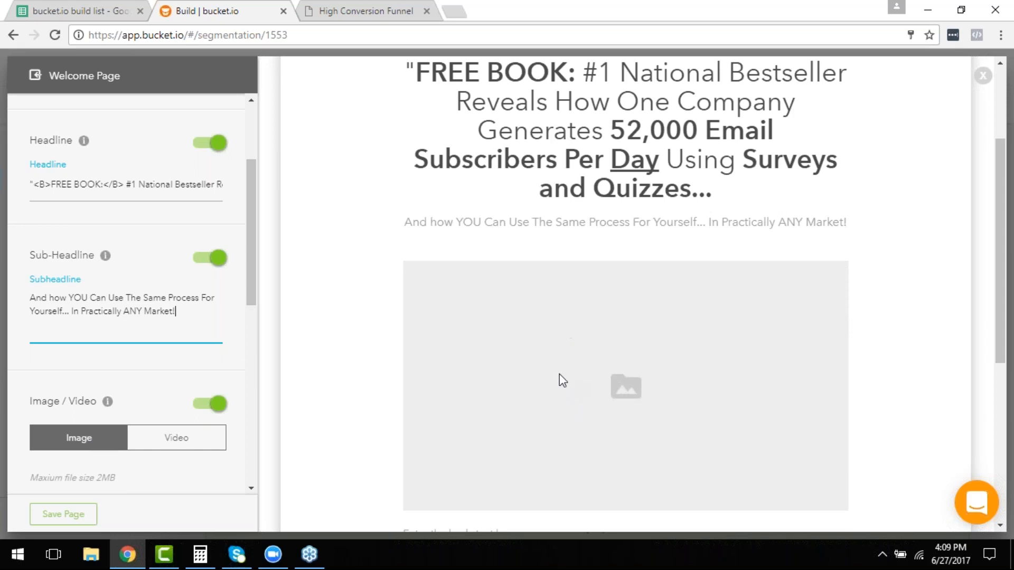
scroll(254, 285, down, 3)
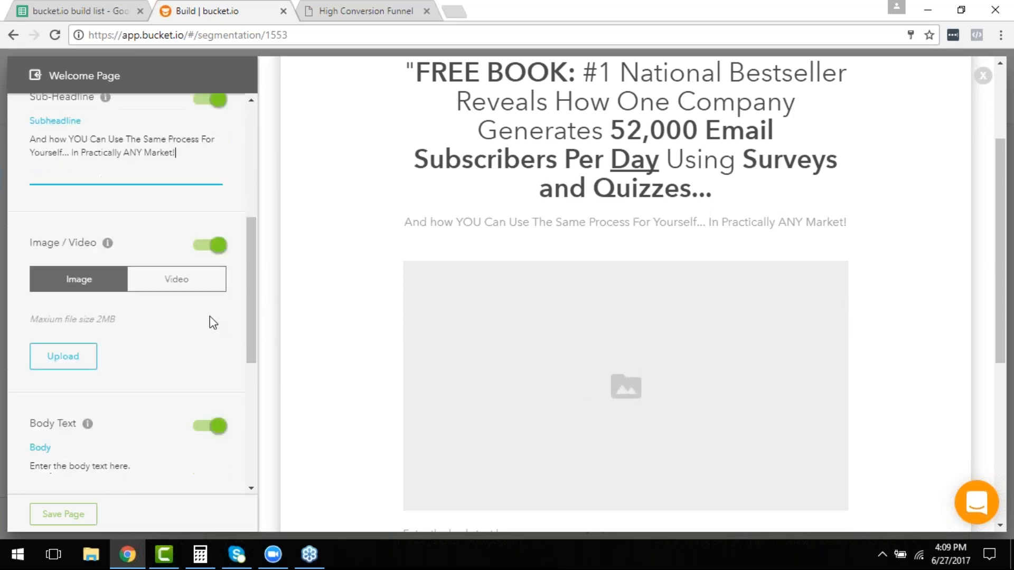
click(174, 287)
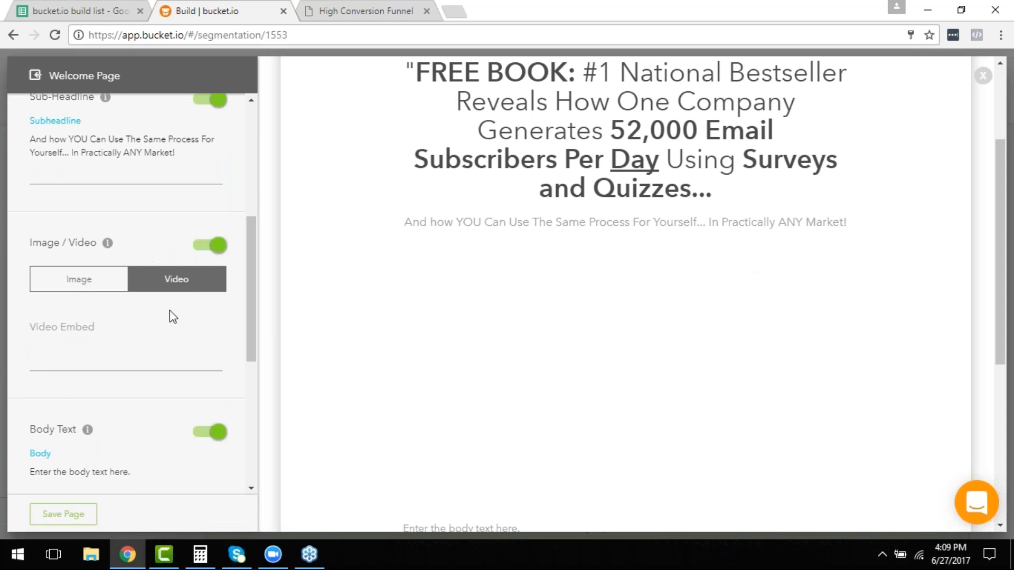
Step: Copy the Facebook video iframe code from cell D5 of the build list spreadsheet into the Welcome Page's Video Embed field
click(74, 12)
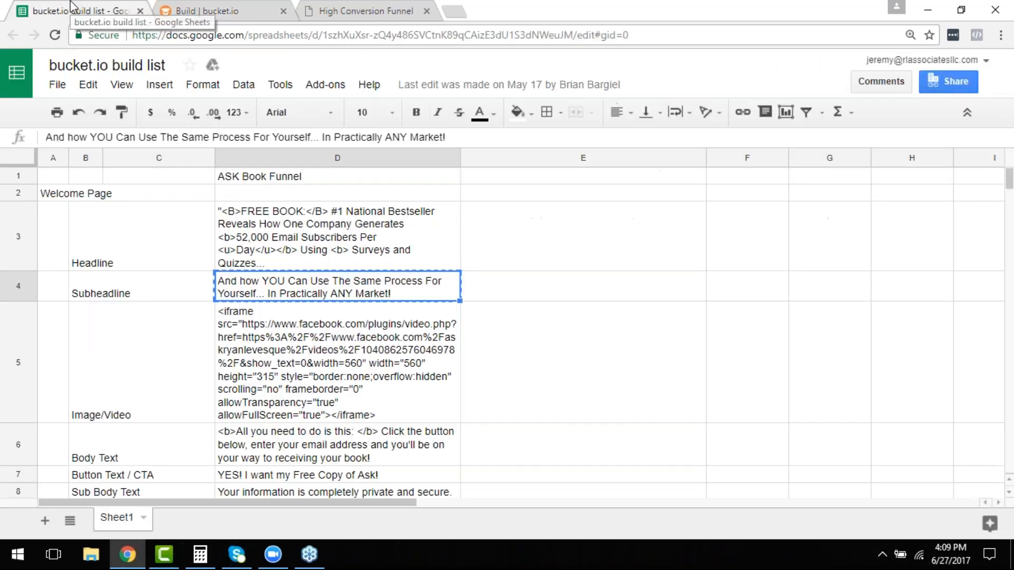
click(353, 387)
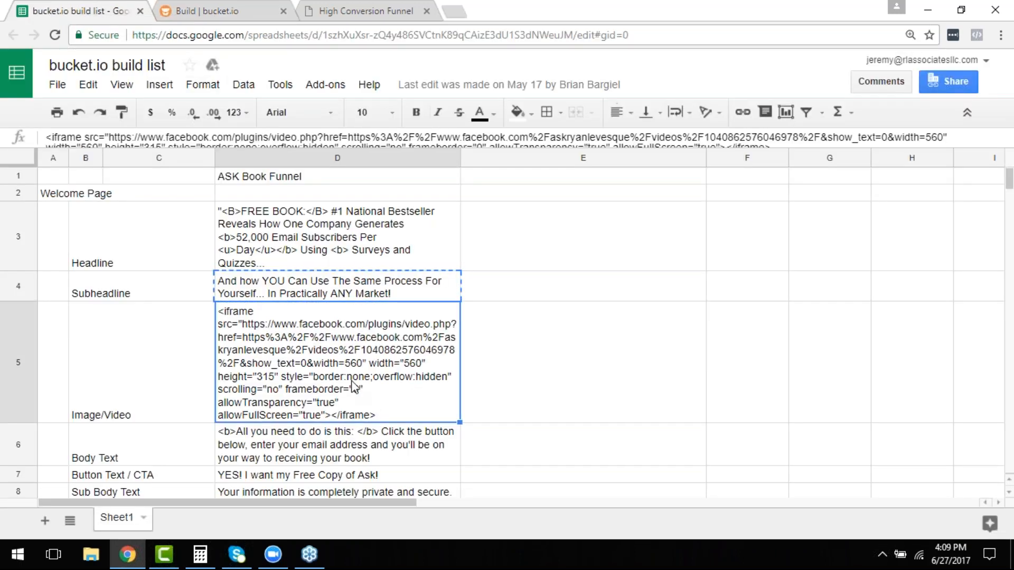
key(ctrl+c)
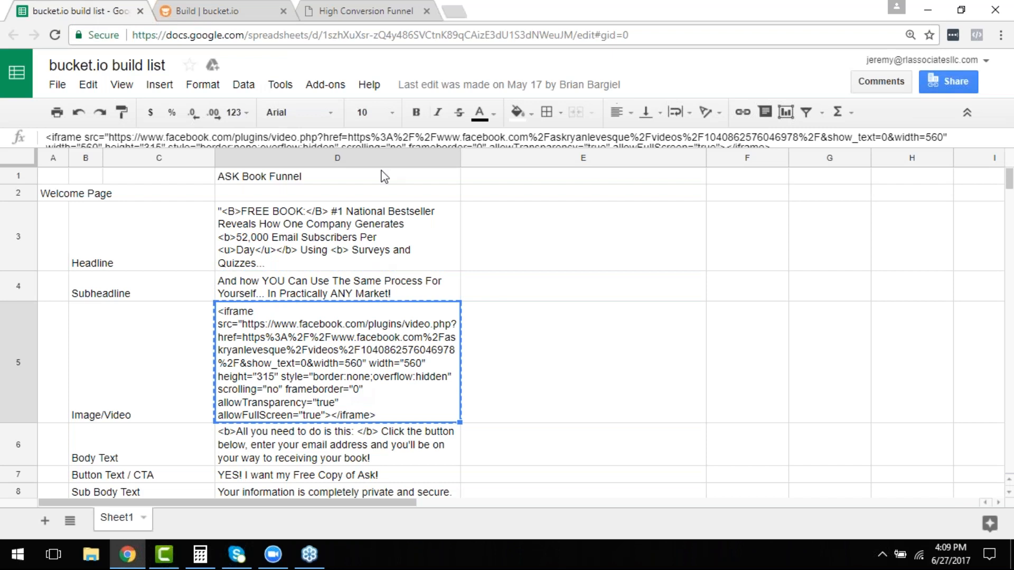
click(208, 10)
click(89, 324)
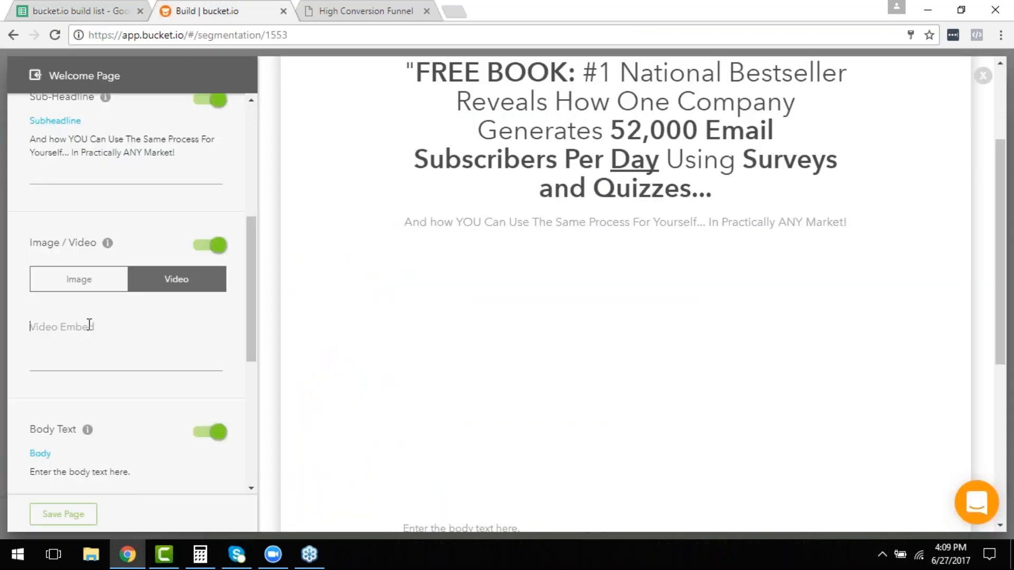
key(ctrl+v)
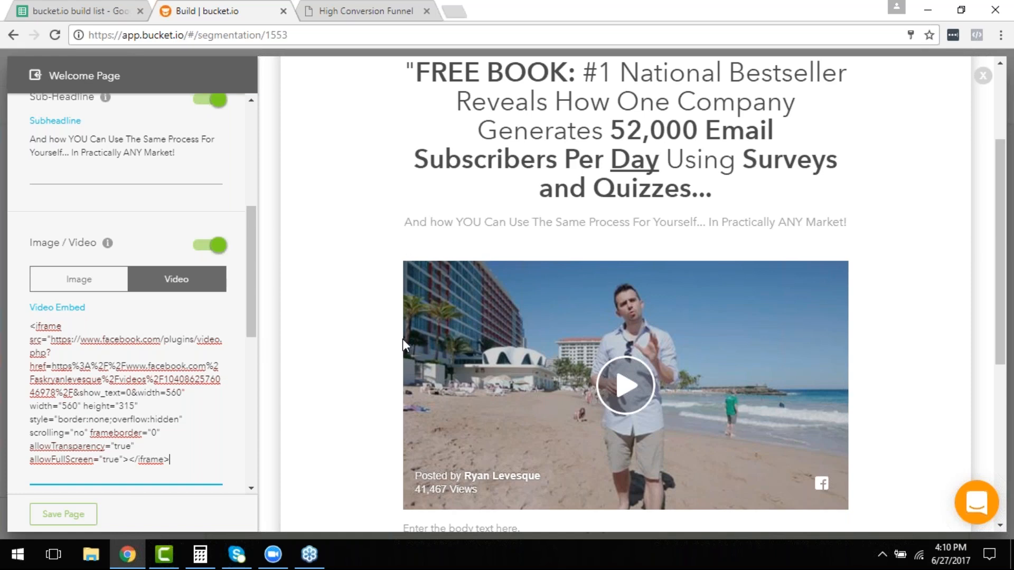
Step: Replace the placeholder body text with the "All you need to do is this:" text copied from cell D6 of the build list
scroll(534, 412, down, 4)
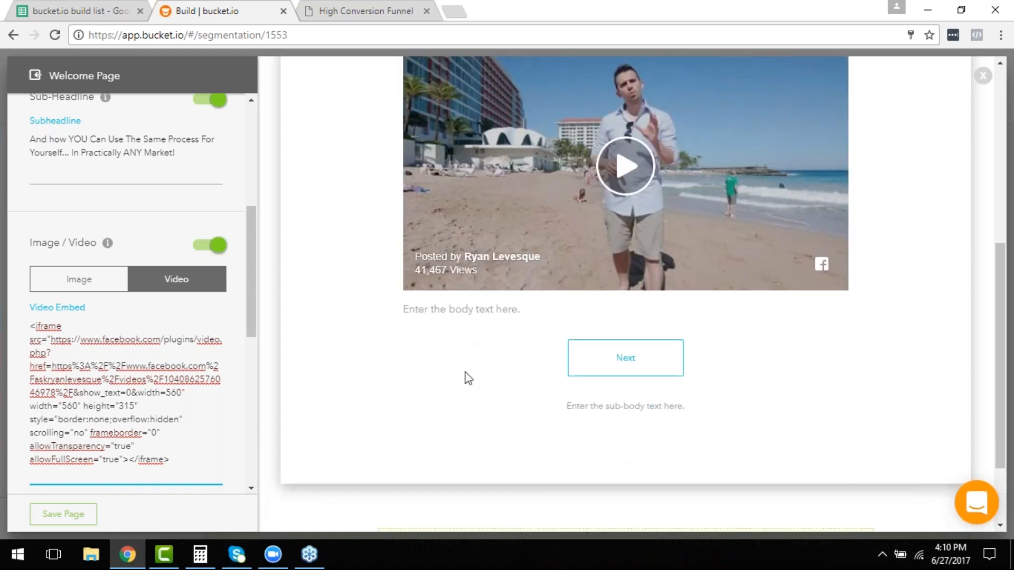
scroll(412, 222, up, 3)
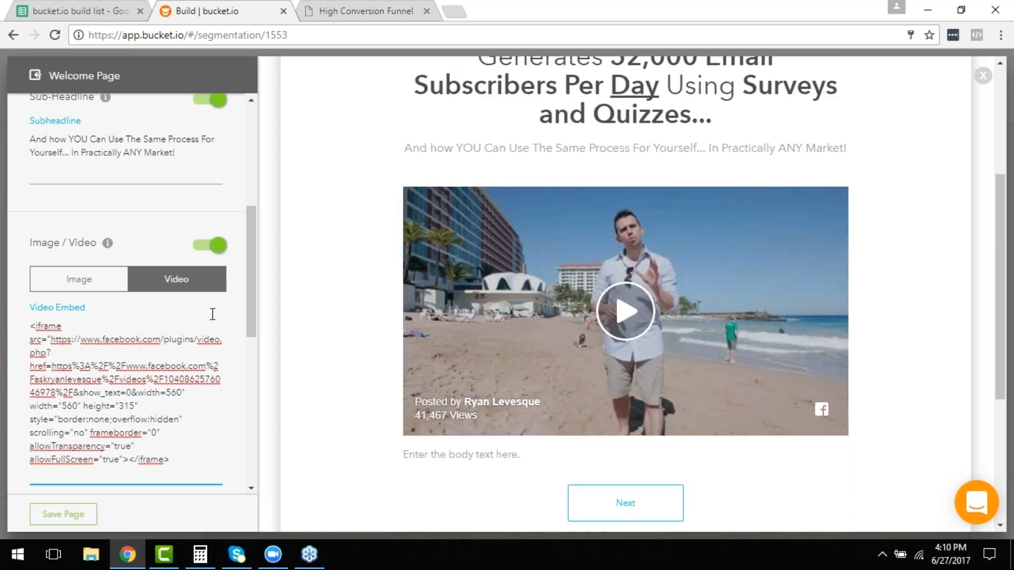
drag(256, 278, 259, 374)
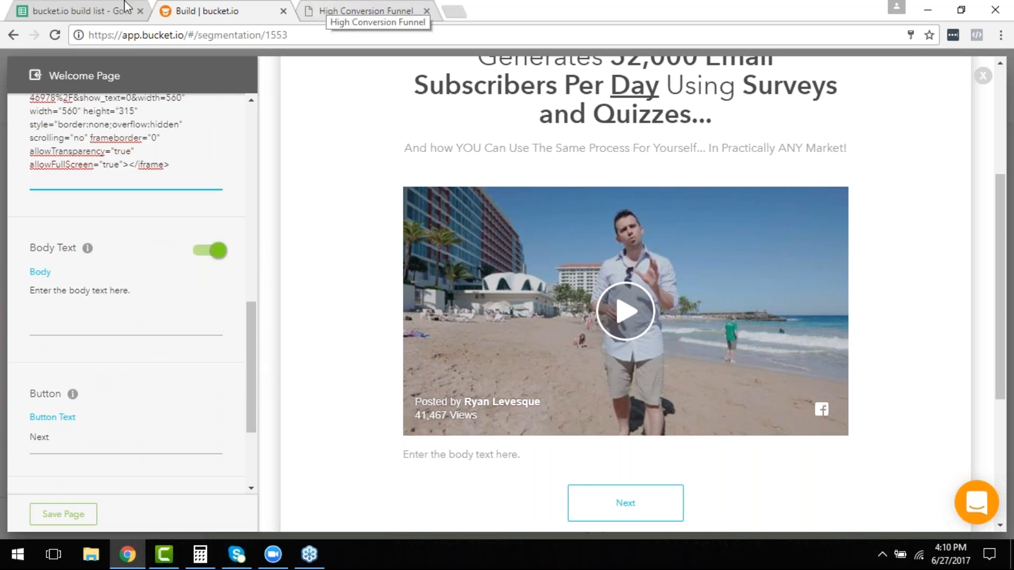
click(54, 5)
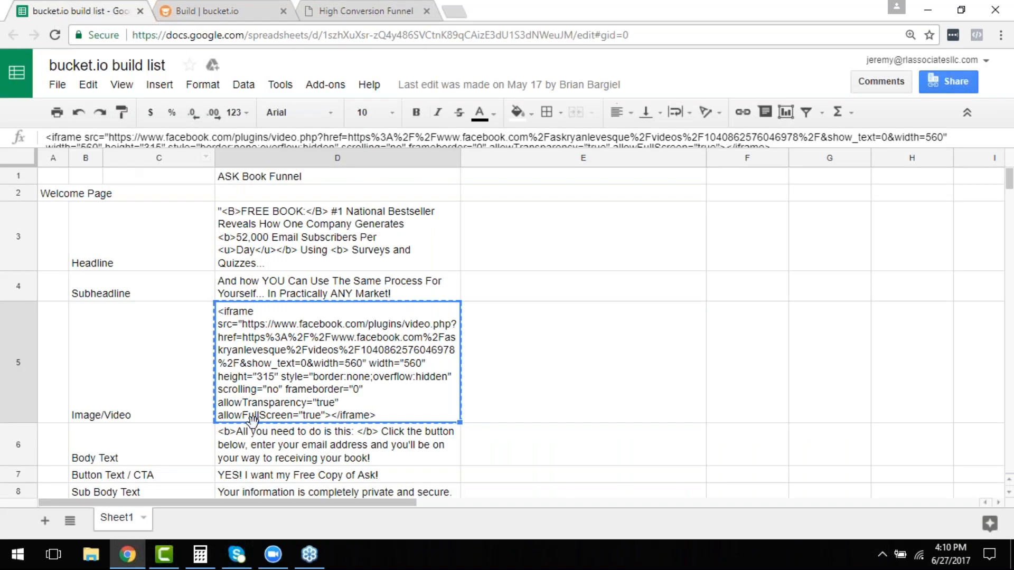
scroll(253, 422, down, 3)
click(256, 336)
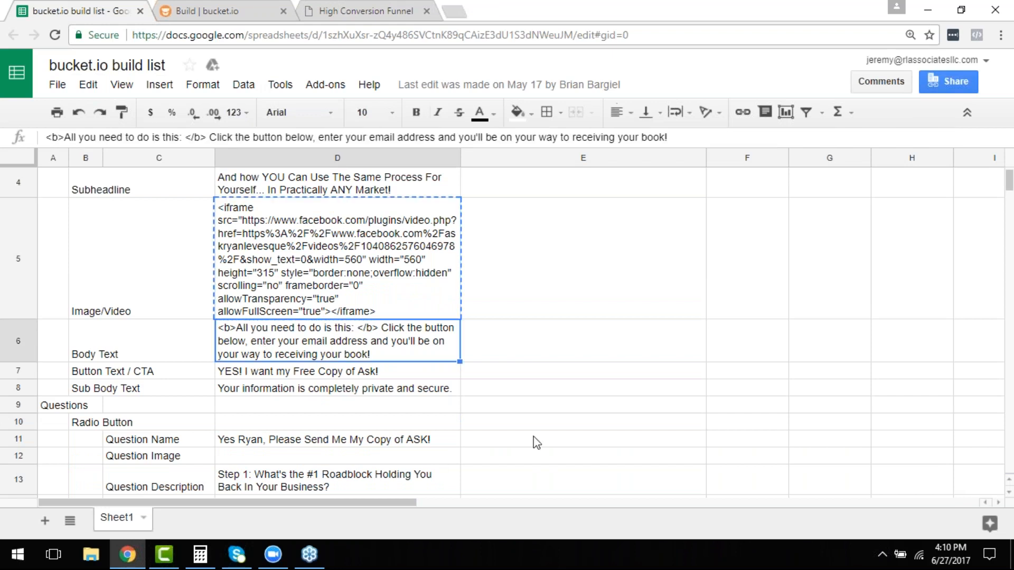
key(ctrl+c)
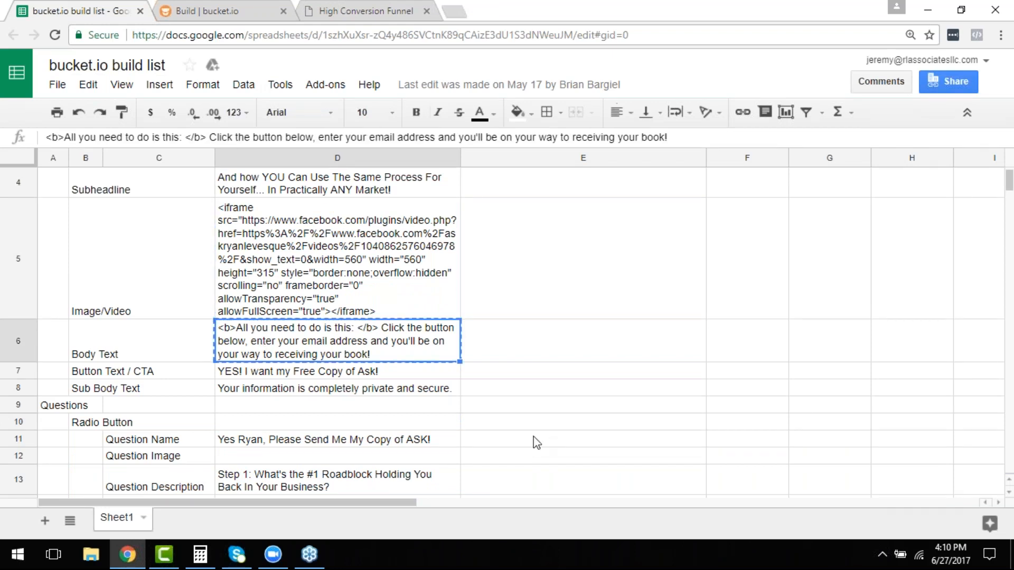
click(203, 10)
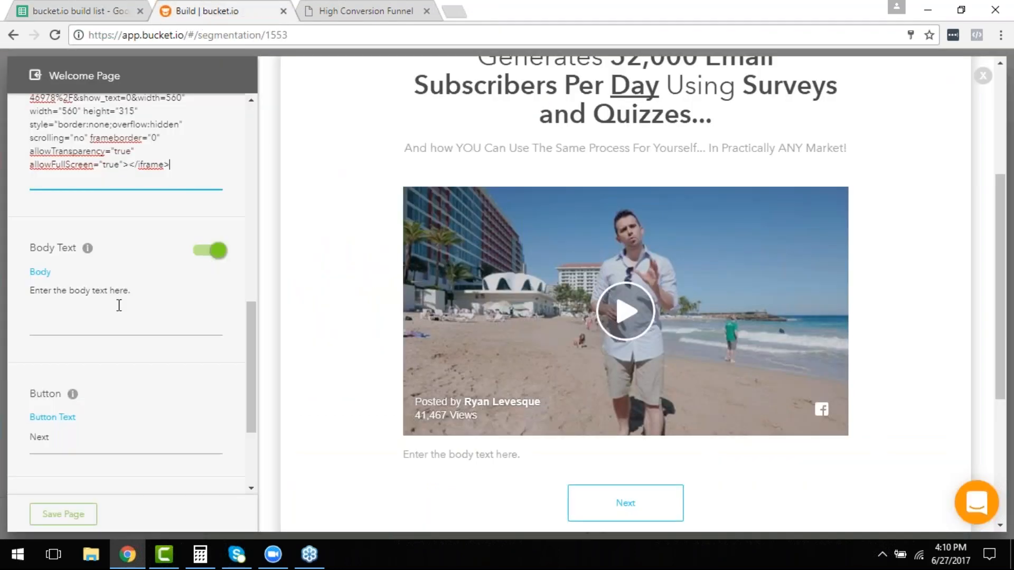
click(77, 307)
double_click(77, 307)
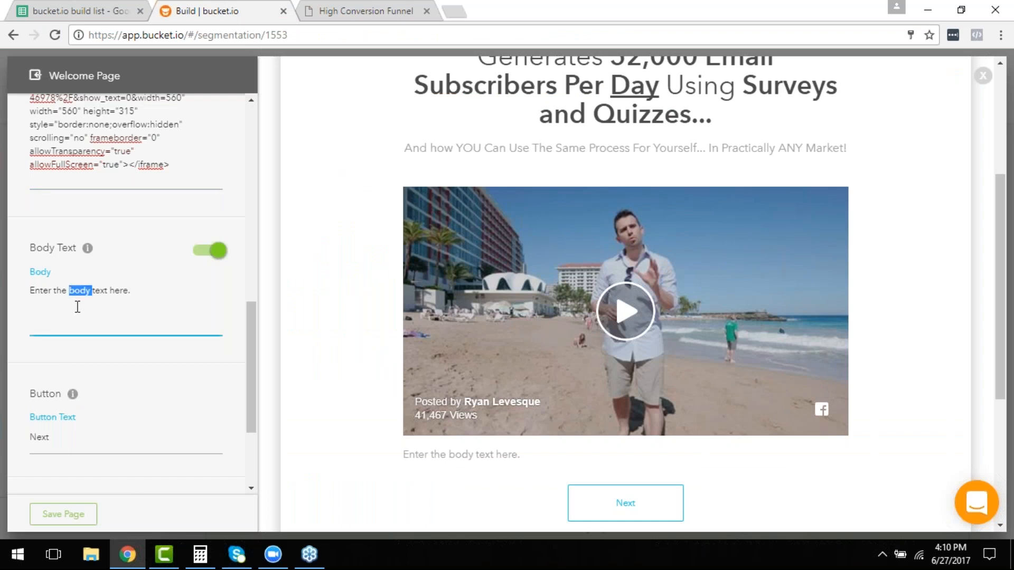
key(ctrl+a)
key(ctrl+v)
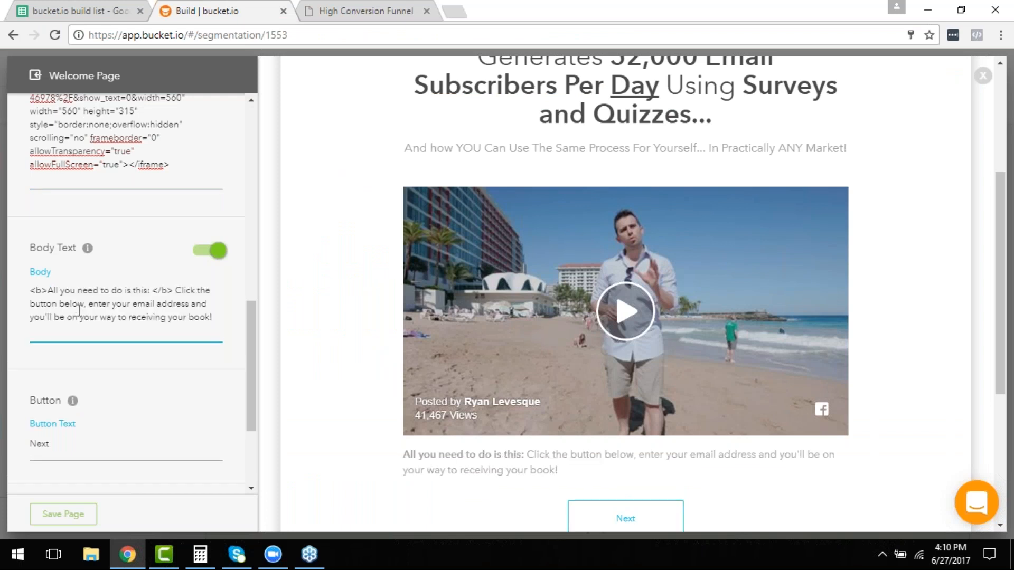
Step: Replace the Welcome Page's button text with "YES! I want my Free Copy of Ask!" copied from the build list
scroll(79, 311, down, 1)
click(75, 12)
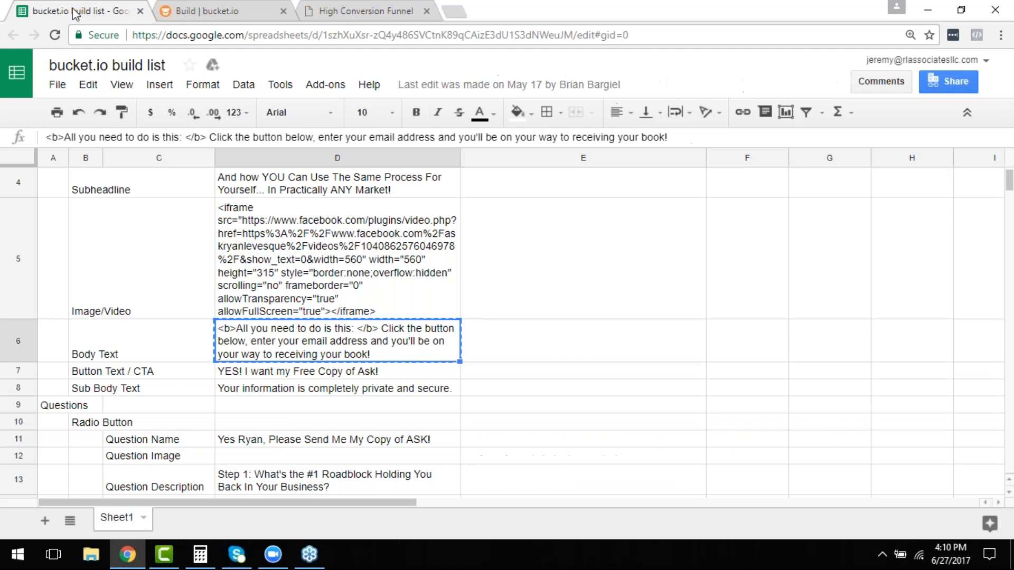
click(254, 375)
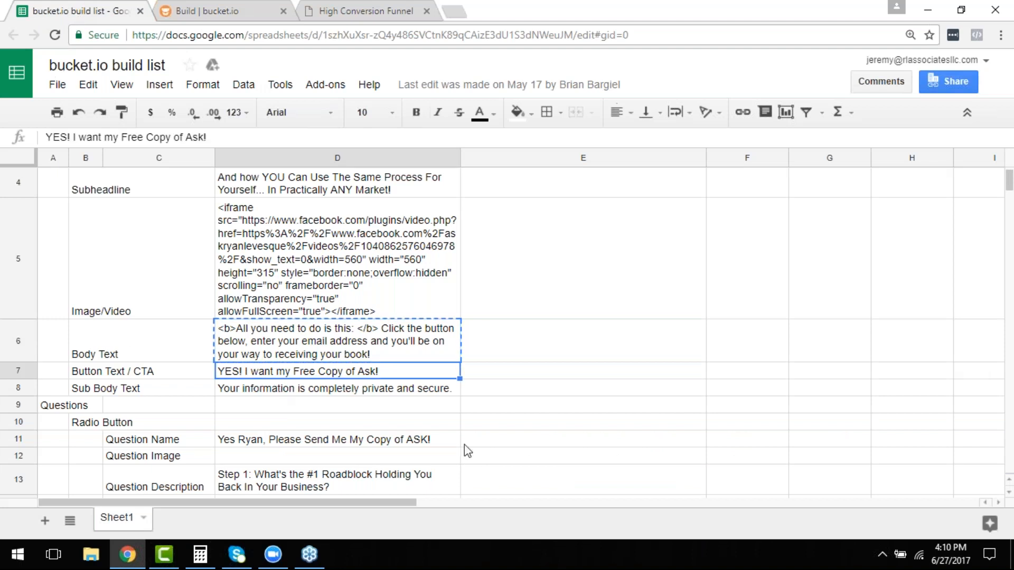
key(ctrl+c)
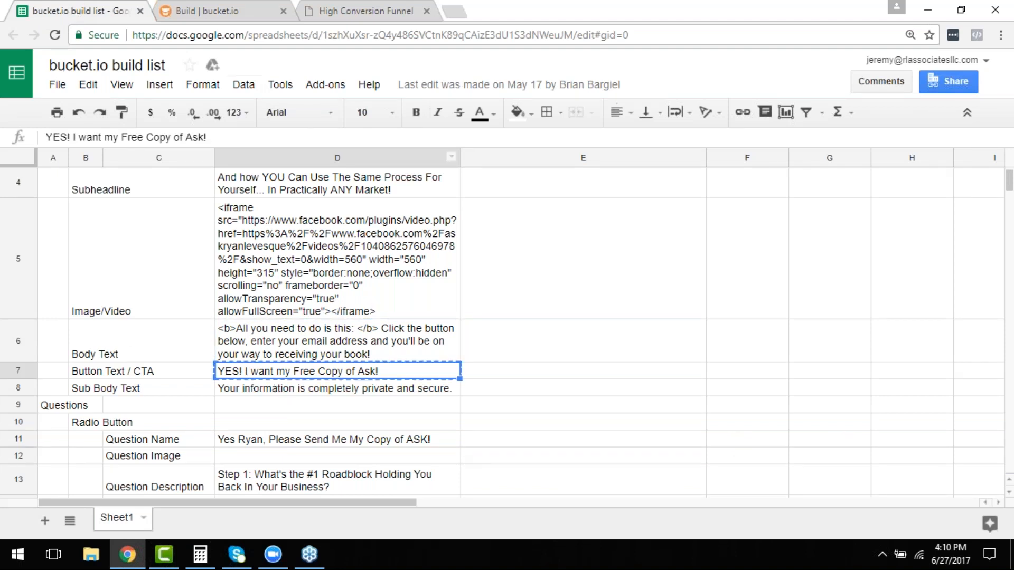
click(219, 9)
scroll(125, 485, down, 2)
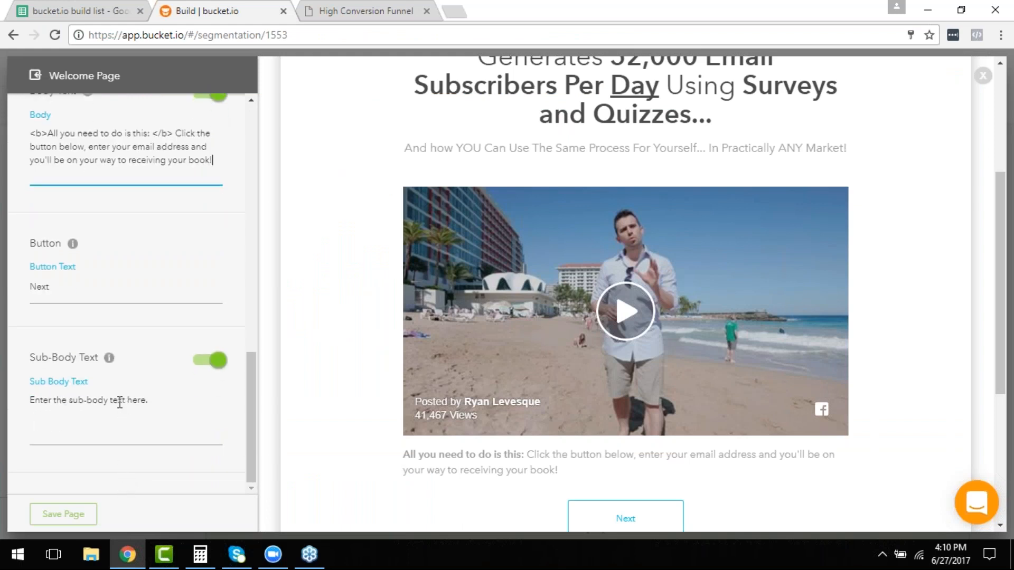
scroll(76, 343, up, 2)
double_click(67, 360)
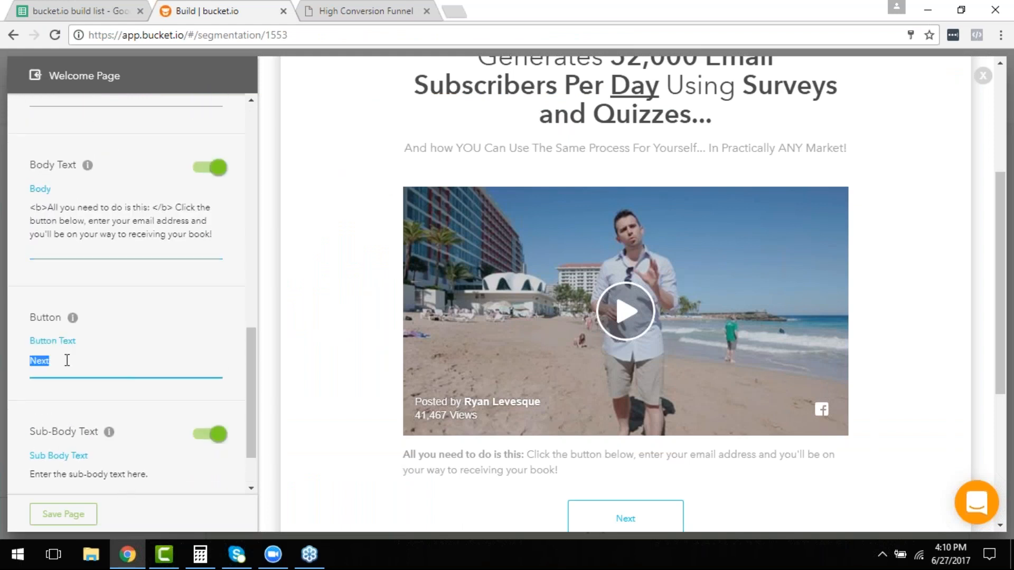
key(ctrl+v)
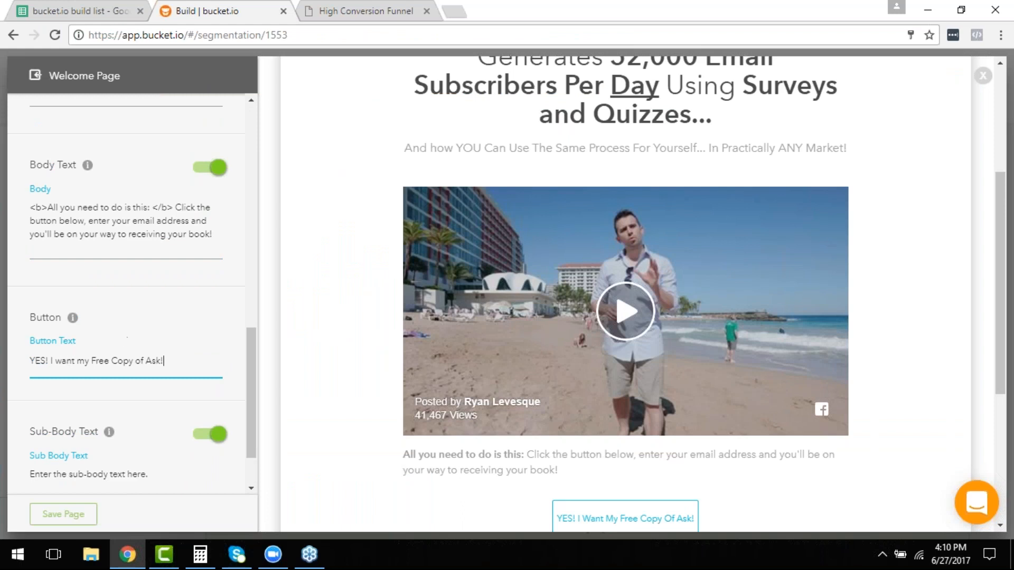
Step: Replace the placeholder sub-body text with "Your information is completely private and secure." copied from the build list
click(80, 1)
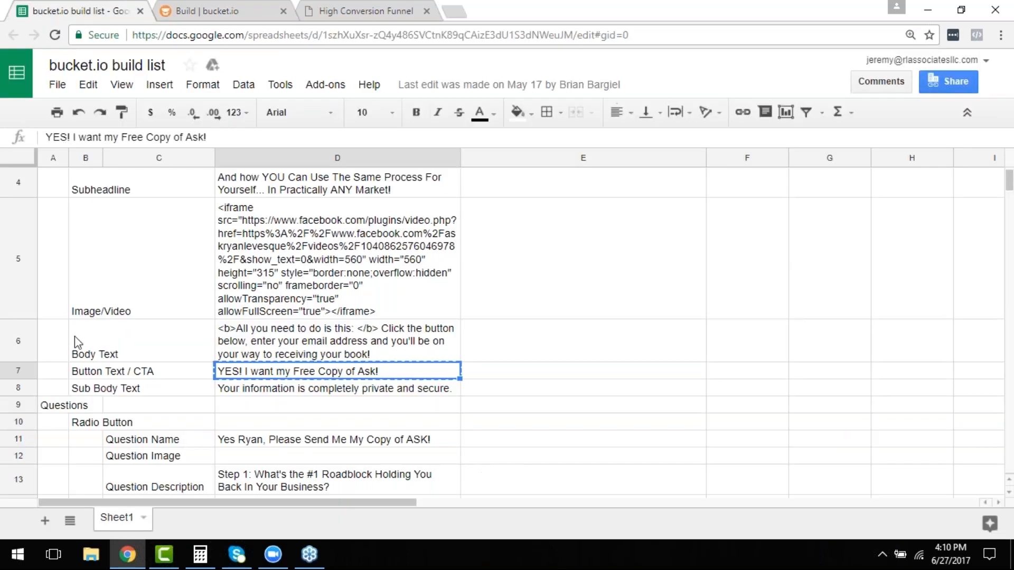
click(232, 392)
key(ctrl+c)
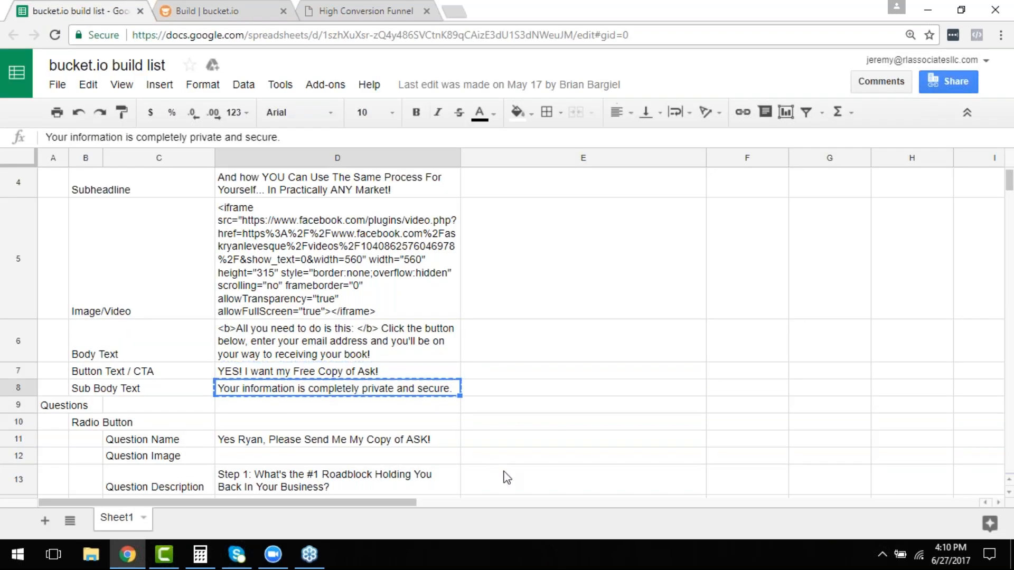
click(230, 5)
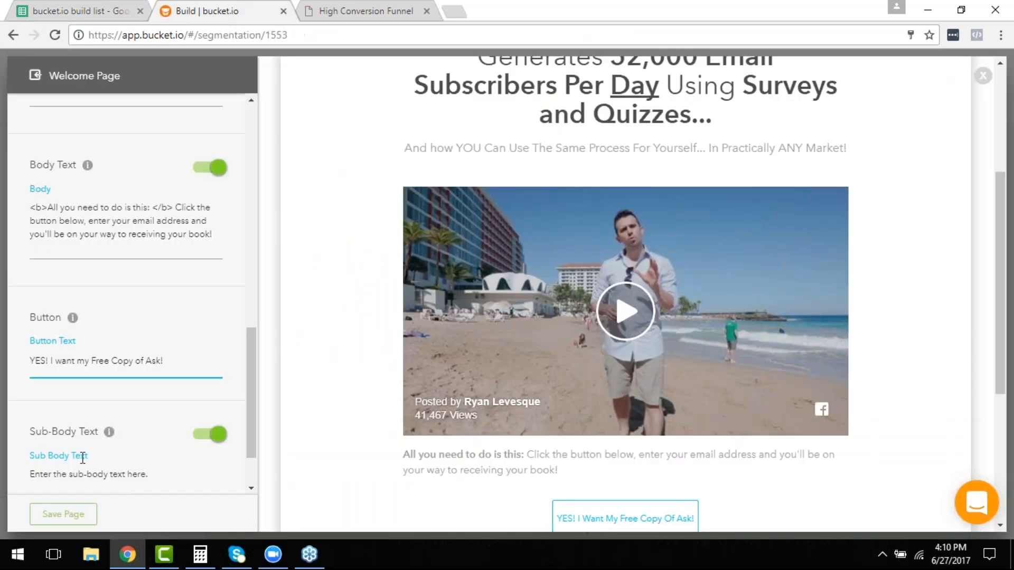
scroll(83, 458, down, 2)
click(101, 405)
key(ctrl+a)
key(ctrl+v)
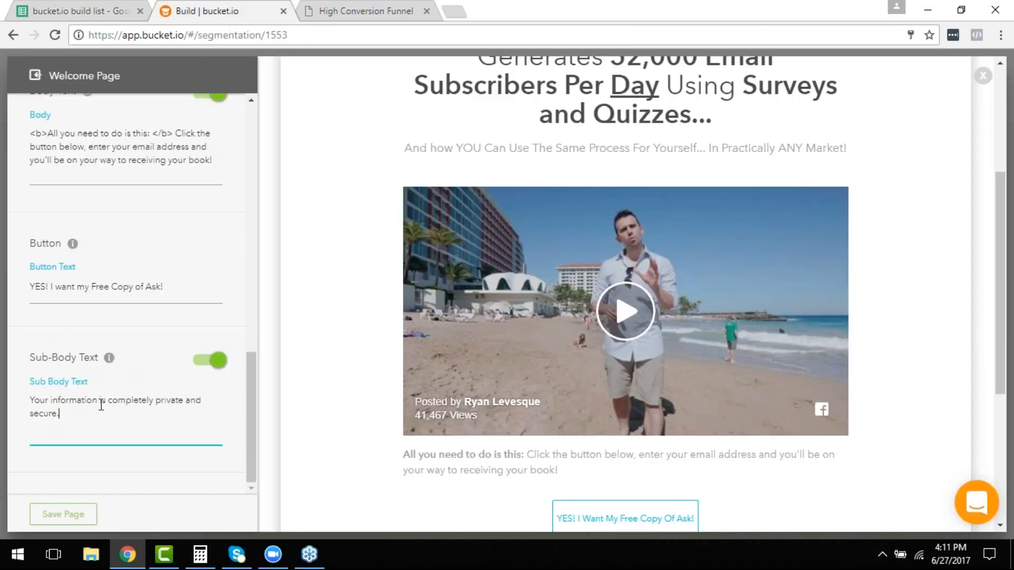
Step: Review the Welcome Page preview from the headline down to the sub-body text, at a smaller zoom as well
scroll(673, 292, down, 3)
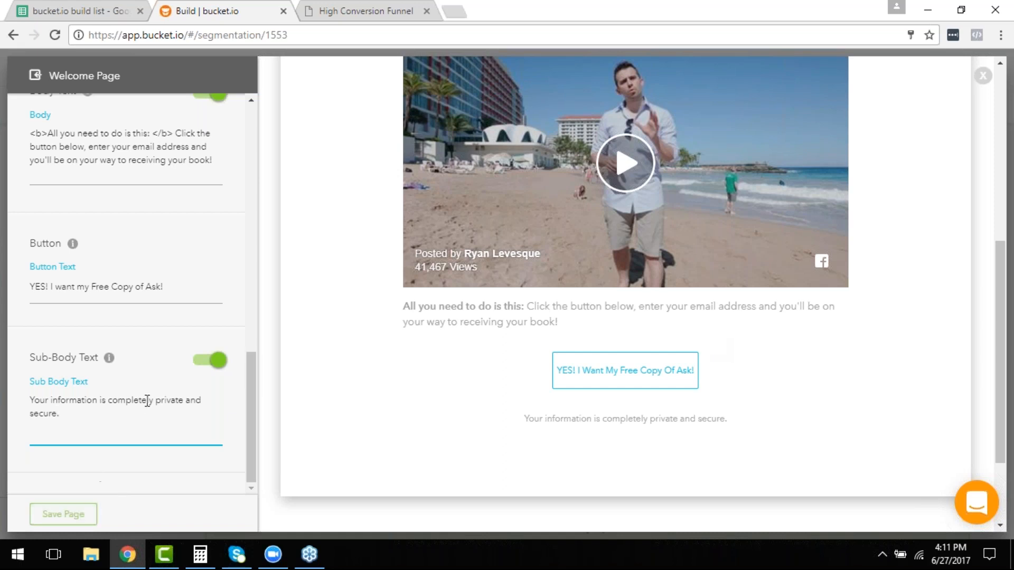
scroll(426, 355, up, 4)
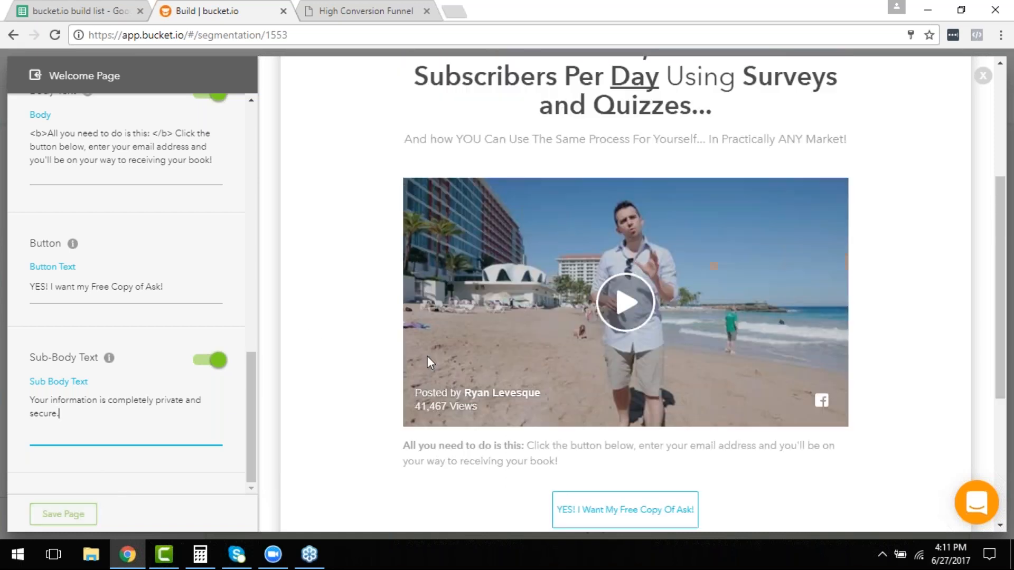
scroll(423, 374, up, 2)
scroll(423, 373, down, 2)
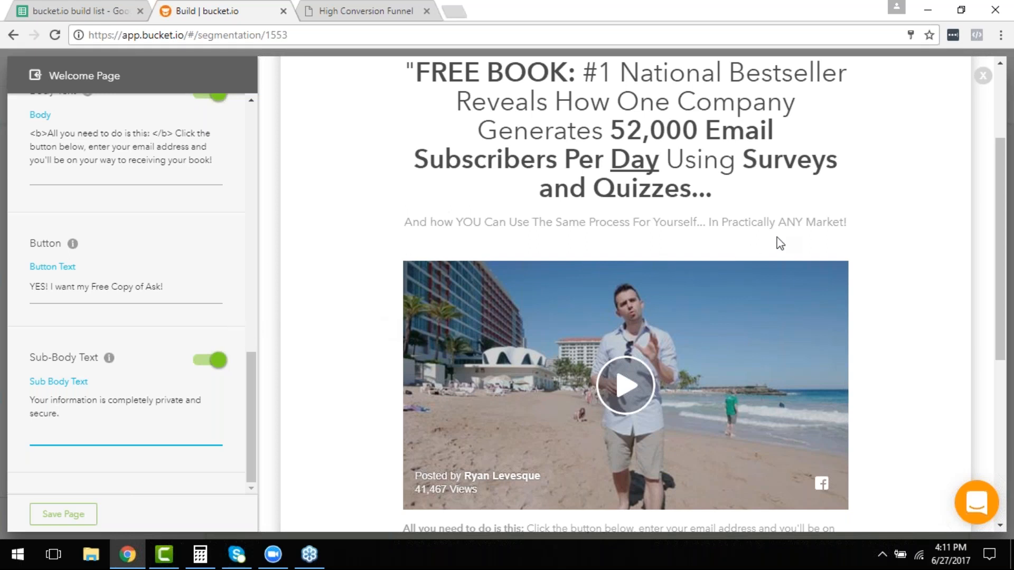
scroll(776, 247, up, 1)
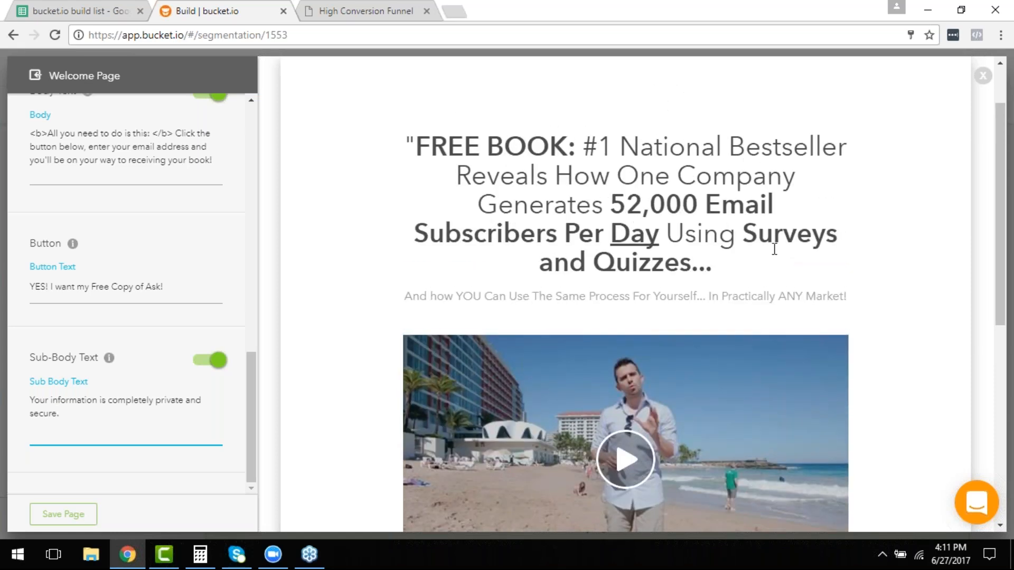
key(ctrl+minus)
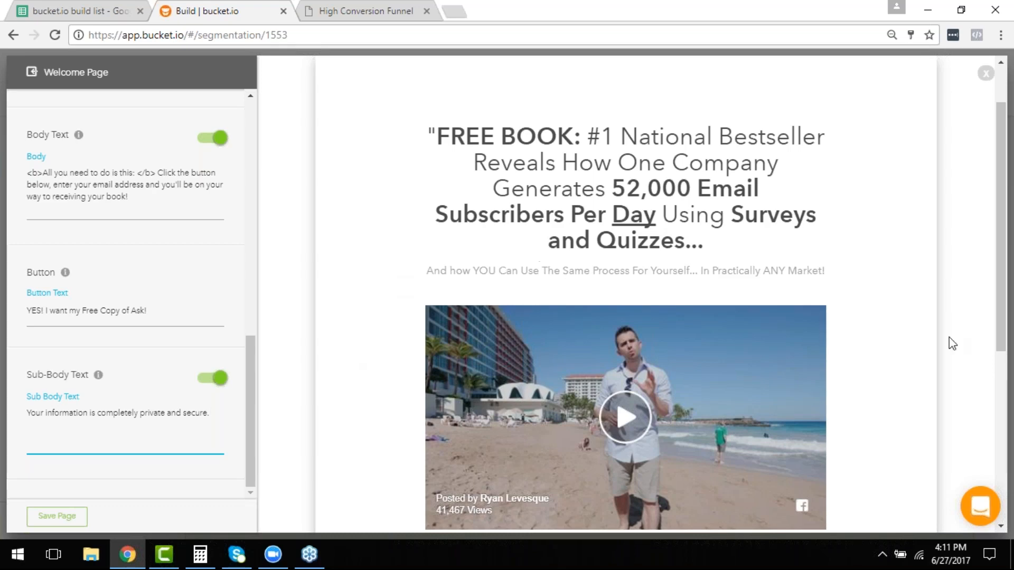
scroll(954, 355, down, 1)
scroll(945, 369, down, 5)
scroll(927, 385, up, 6)
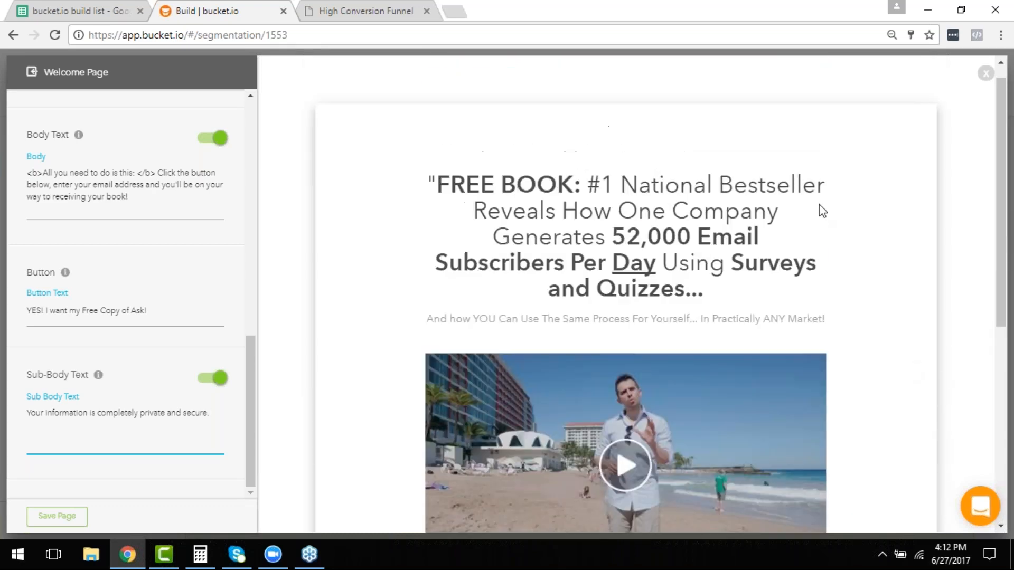
Step: Check the Welcome Page preview from headline to sub-body text and save the page
scroll(842, 335, down, 5)
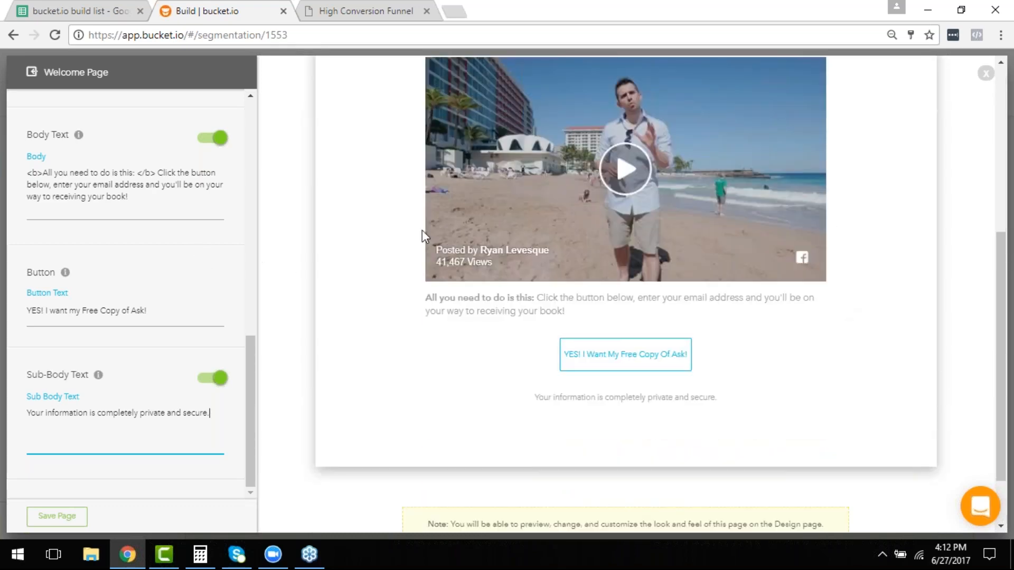
scroll(739, 355, up, 5)
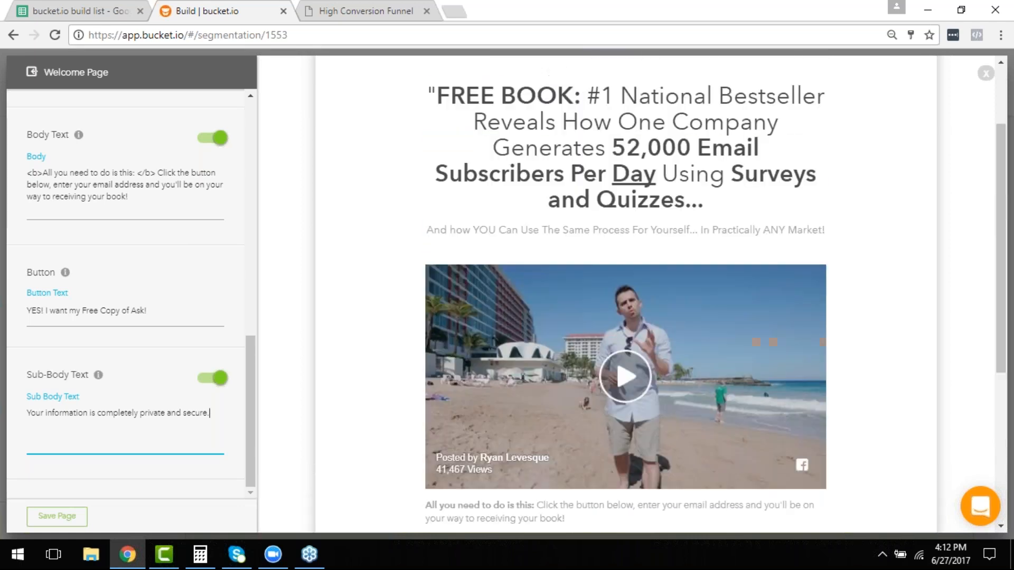
scroll(695, 453, down, 3)
scroll(664, 354, up, 4)
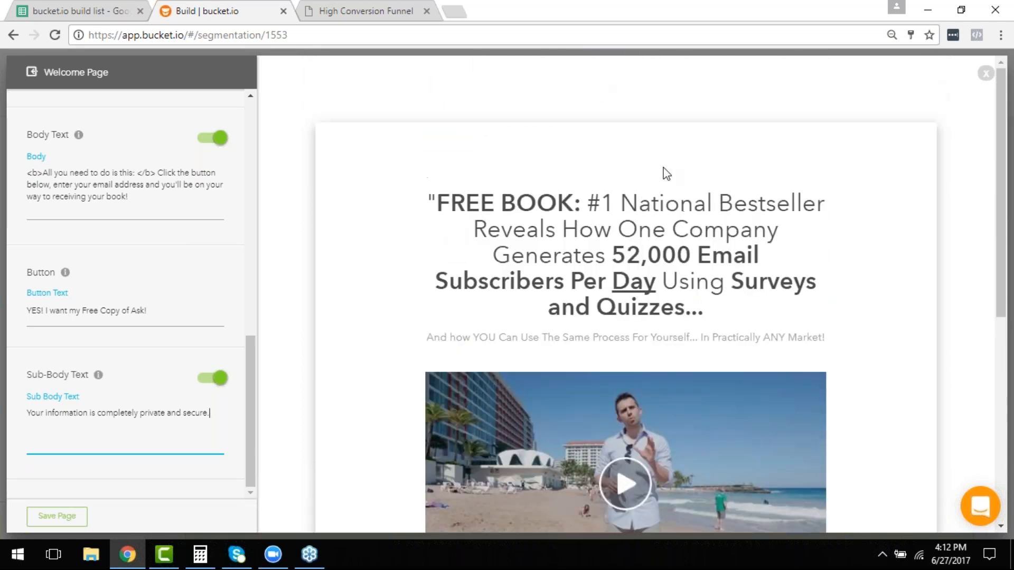
scroll(670, 182, down, 4)
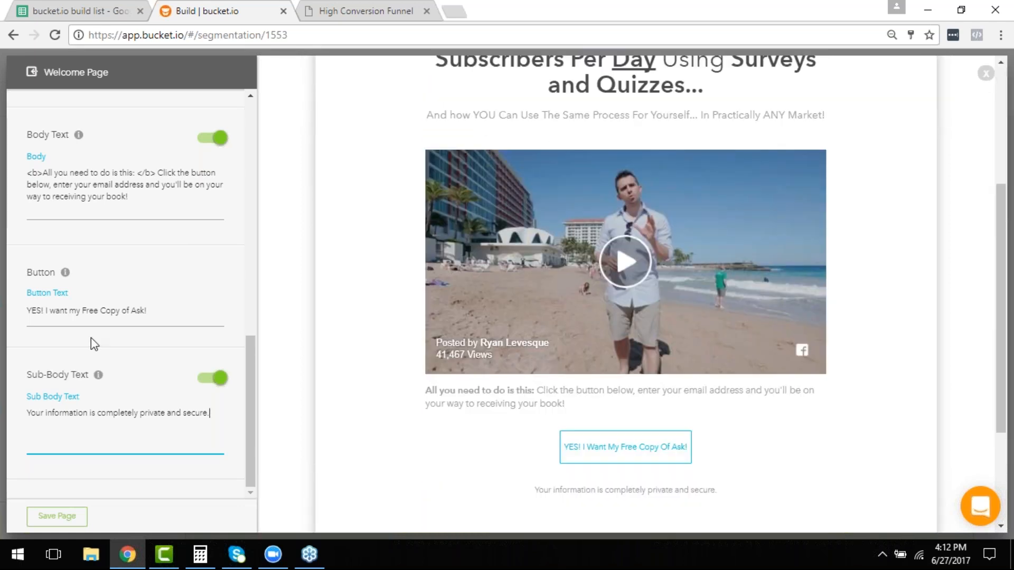
click(67, 522)
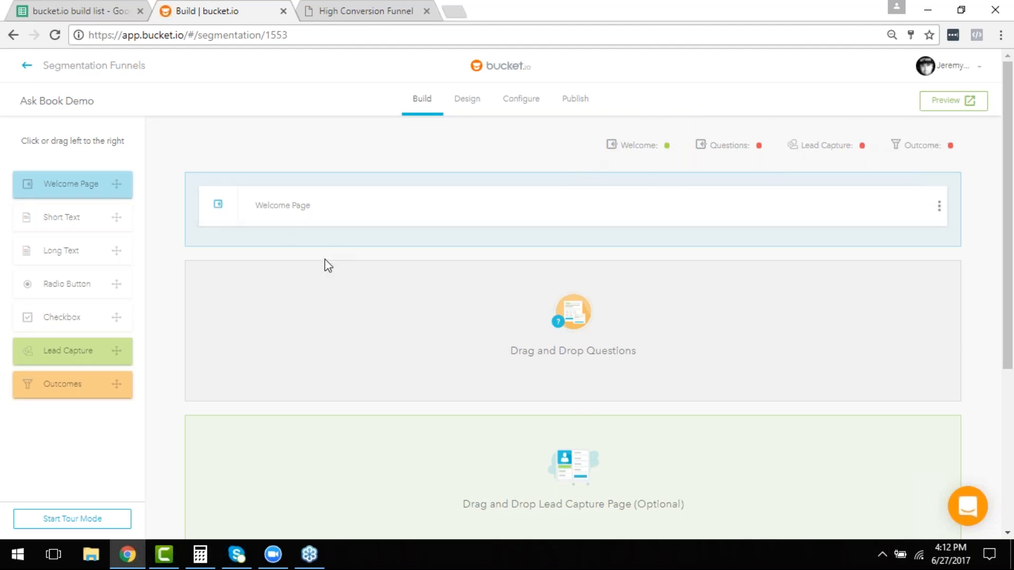
Step: Switch to the High Conversion Funnel PDF and read the Segmentation Questions slides
click(393, 10)
scroll(377, 264, down, 9)
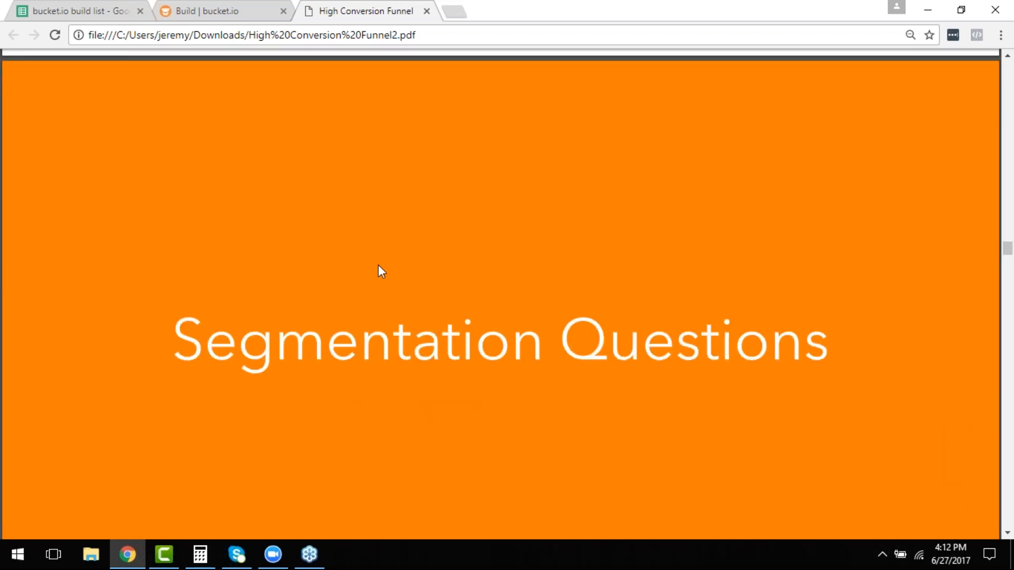
scroll(378, 269, down, 10)
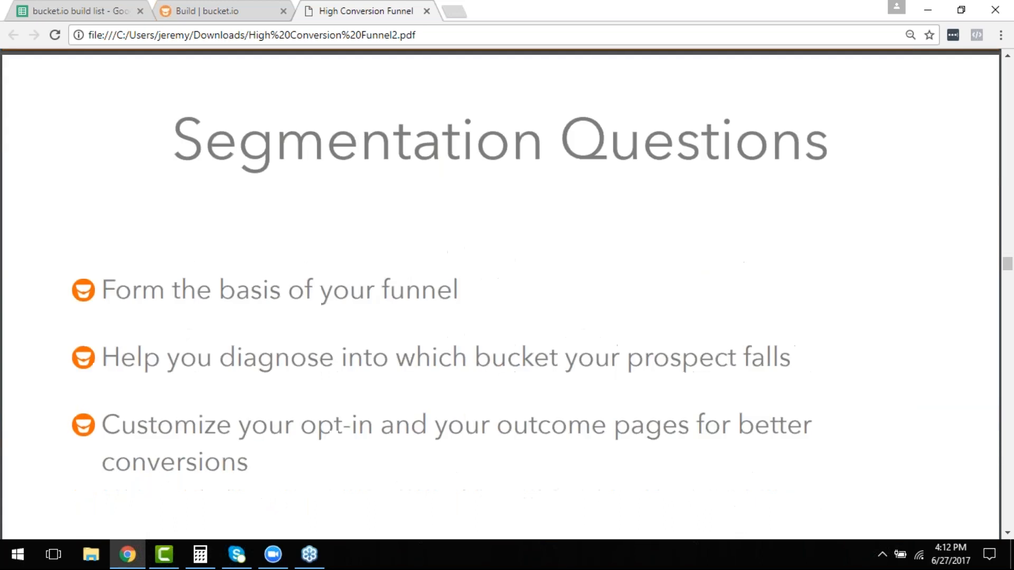
scroll(373, 287, down, 1)
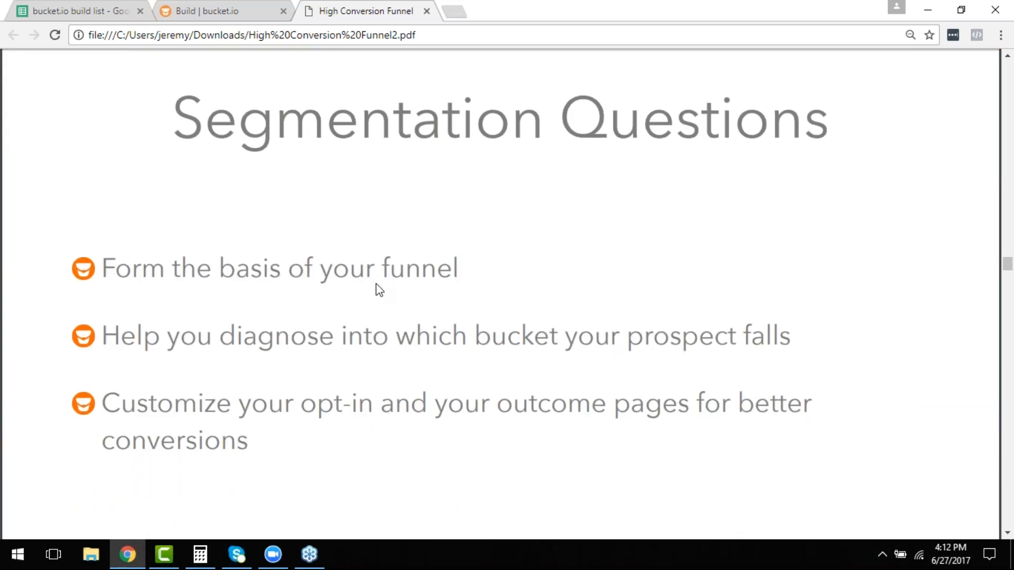
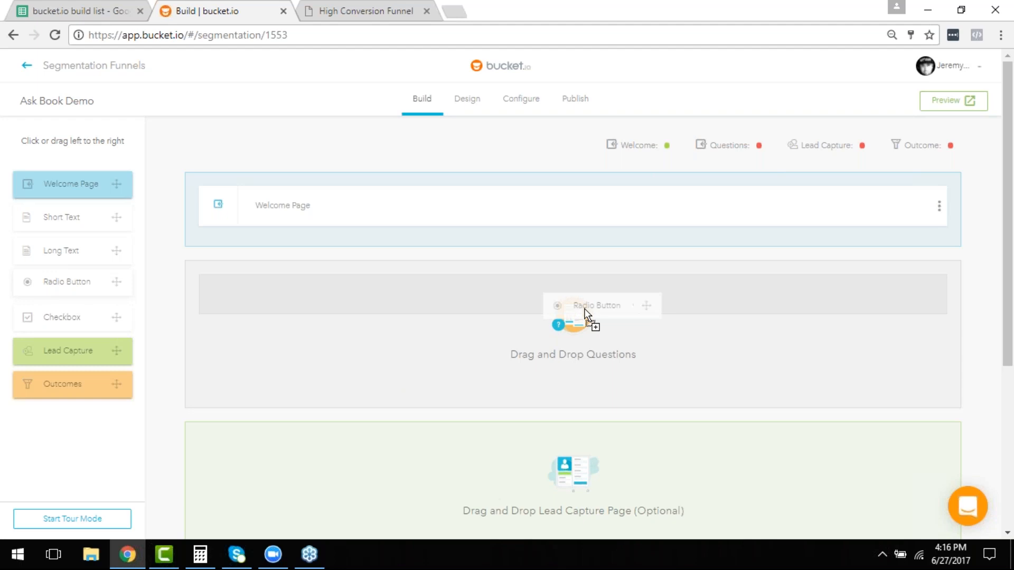
Step: Add a Radio Button question as the first question of the Ask Book Demo funnel
drag(585, 312, 584, 315)
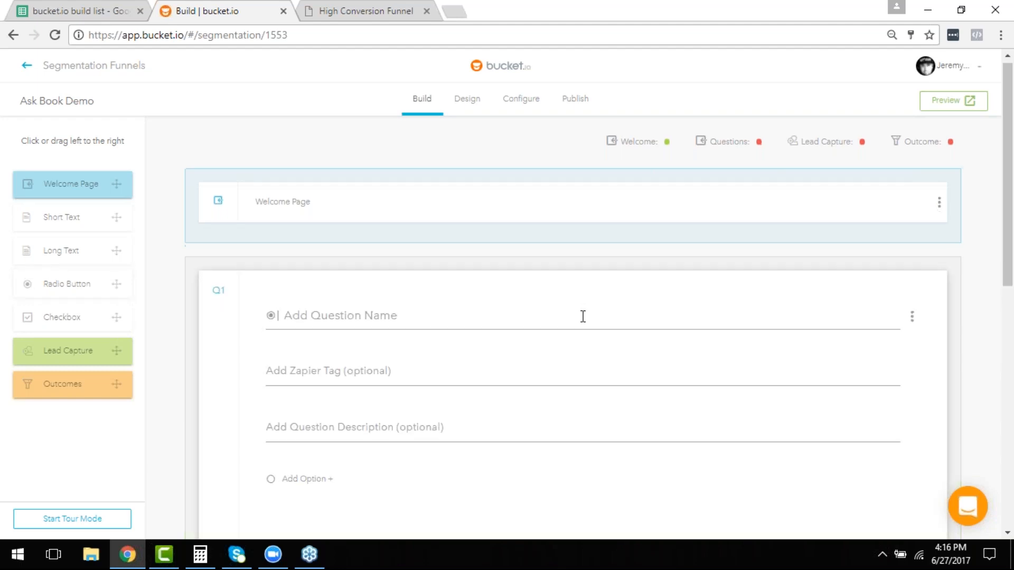
scroll(422, 343, down, 5)
scroll(417, 238, up, 5)
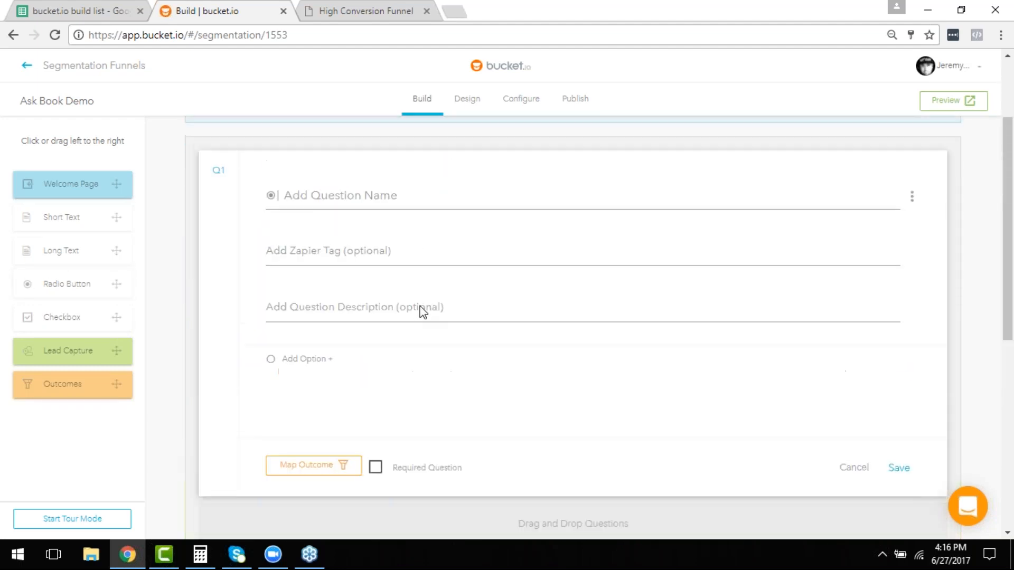
Step: Fill in the Q1 question name with the "Please Send Me My Copy of ASK!" text copied from cell D11 of the build list
click(83, 6)
scroll(396, 321, down, 3)
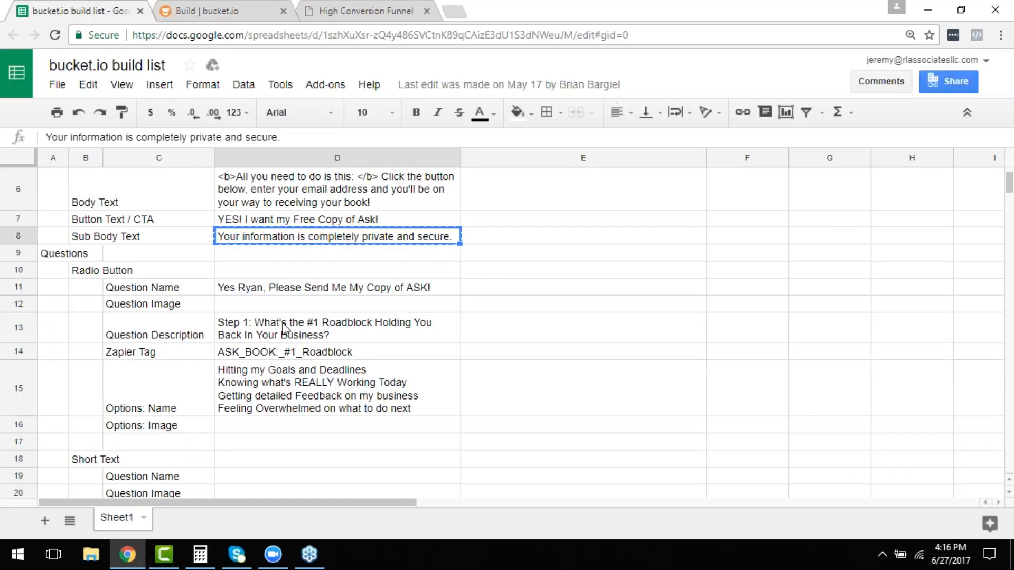
click(252, 288)
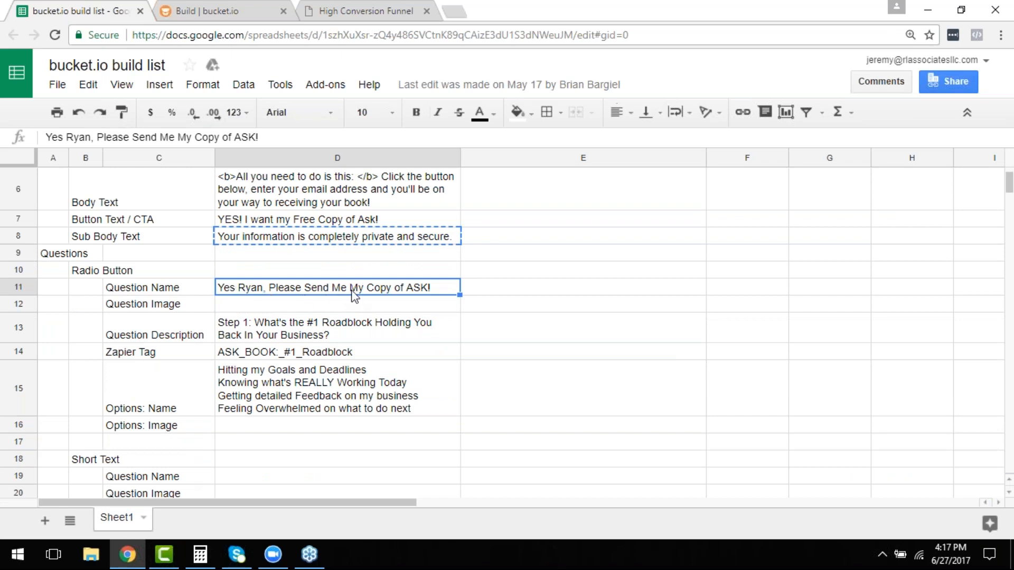
key(ctrl+c)
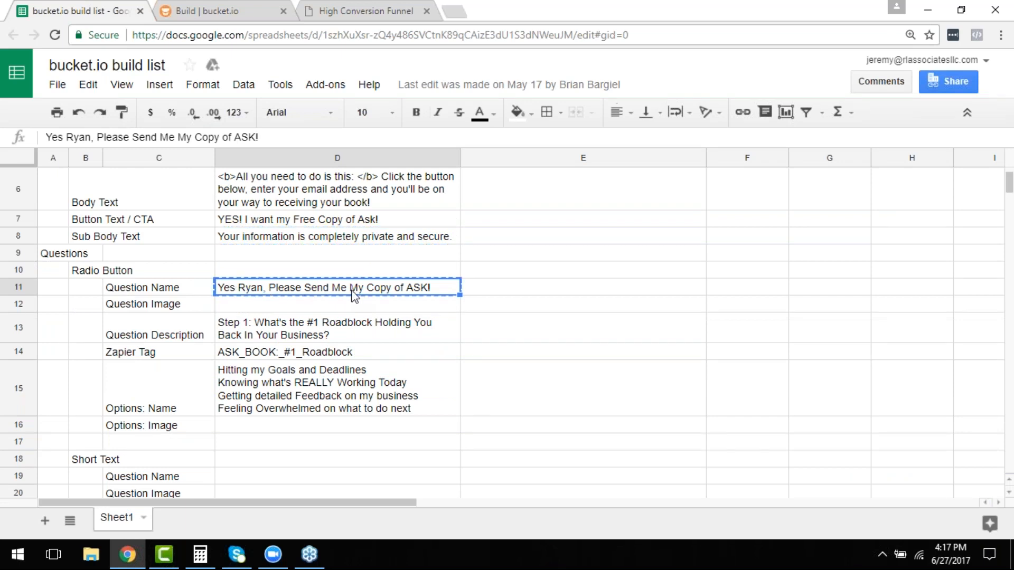
click(215, 16)
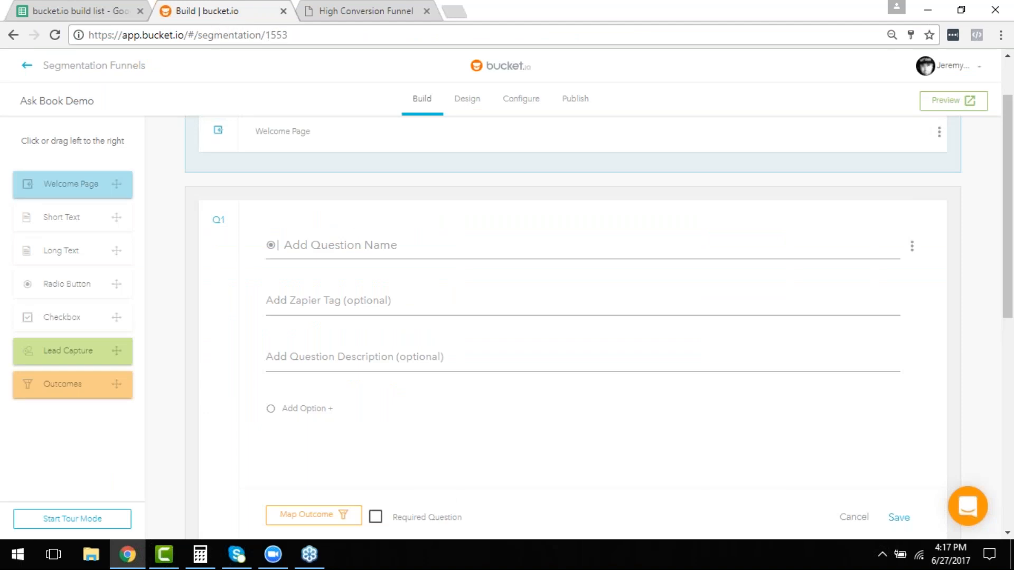
click(352, 245)
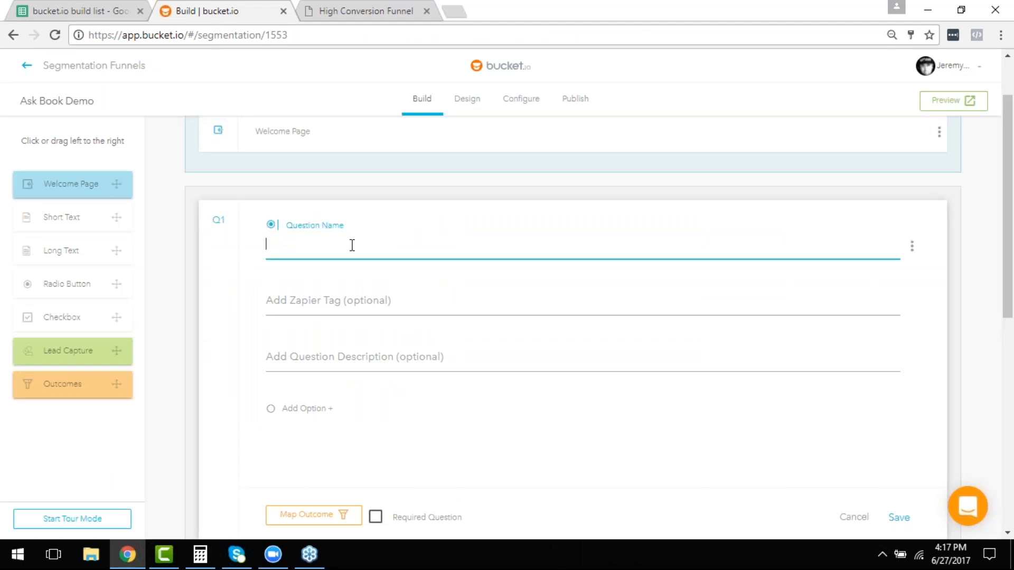
key(ctrl+v)
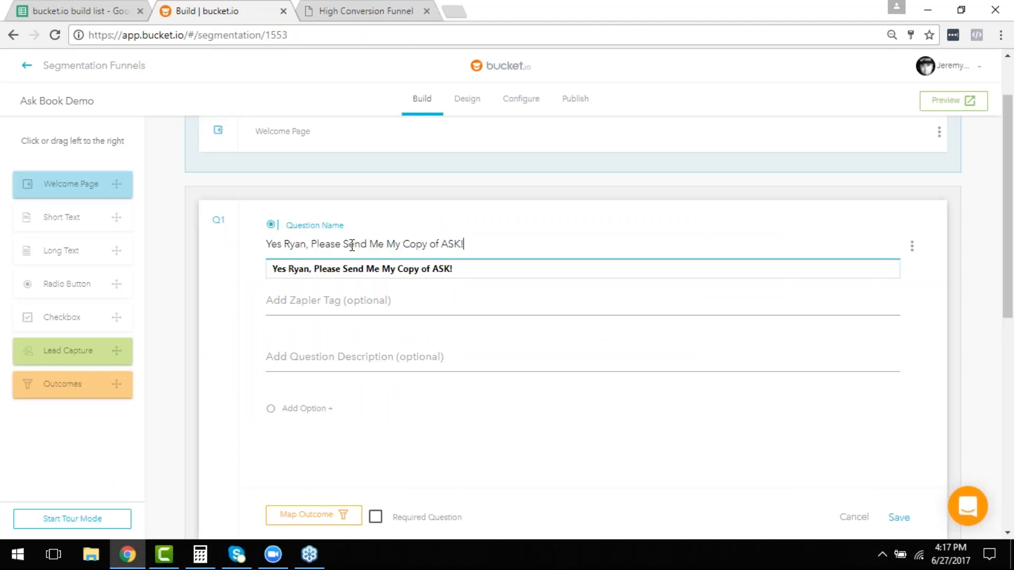
click(615, 269)
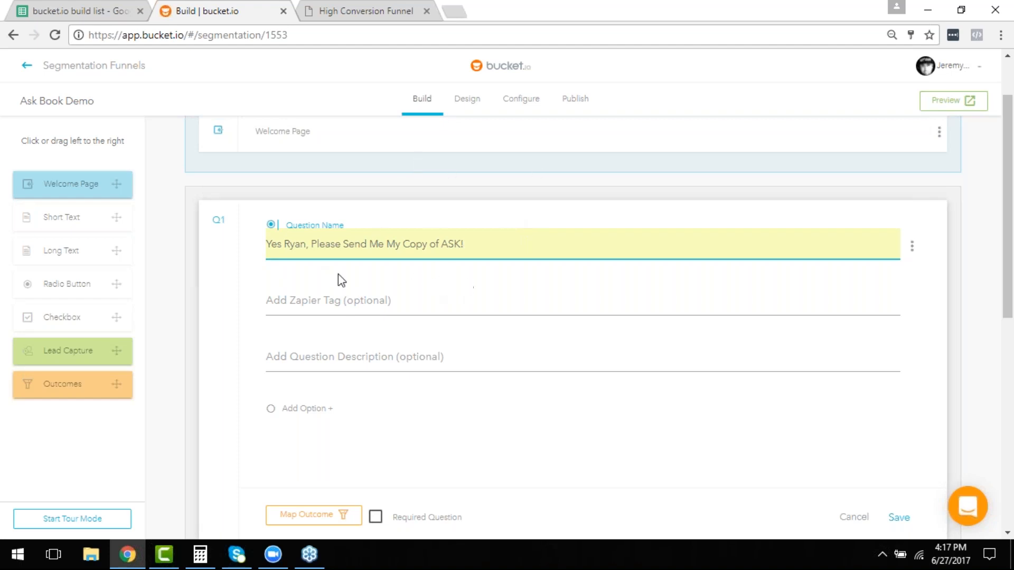
Step: Set the Q1 question description to "Step 1: What's the #1 Roadblock Holding You Back In Your Business?" copied from the build list
click(406, 367)
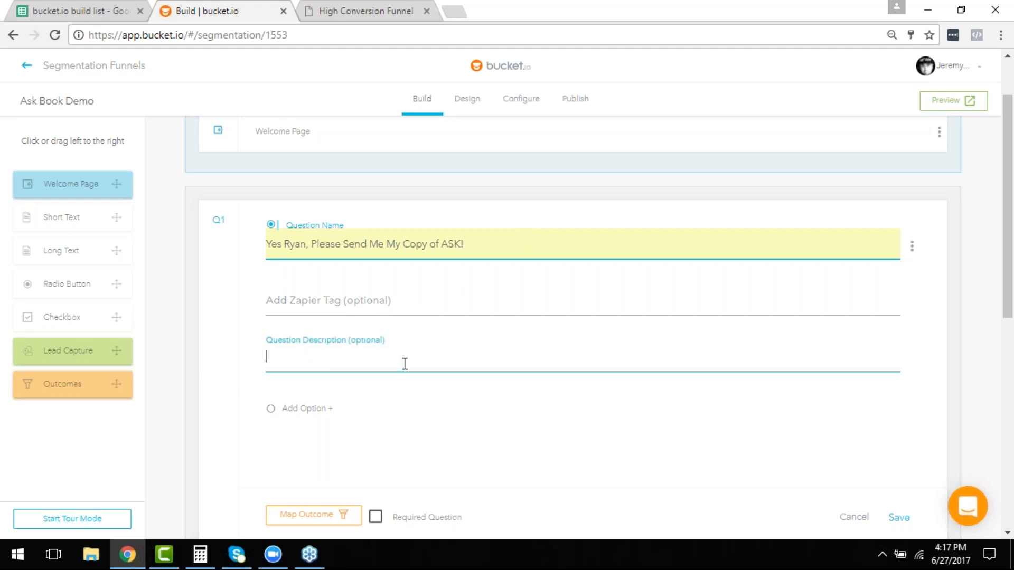
click(62, 6)
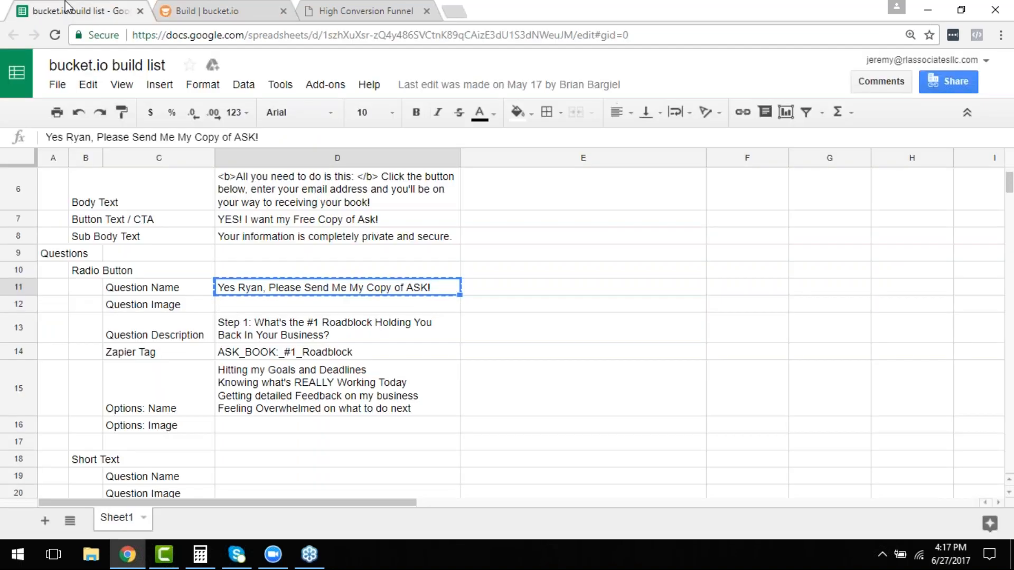
click(229, 340)
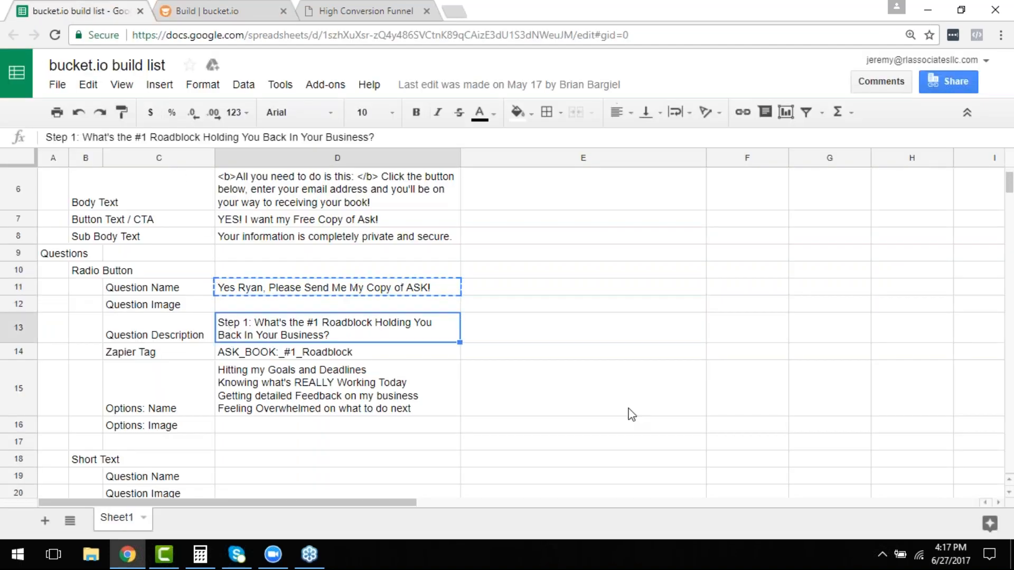
key(ctrl+c)
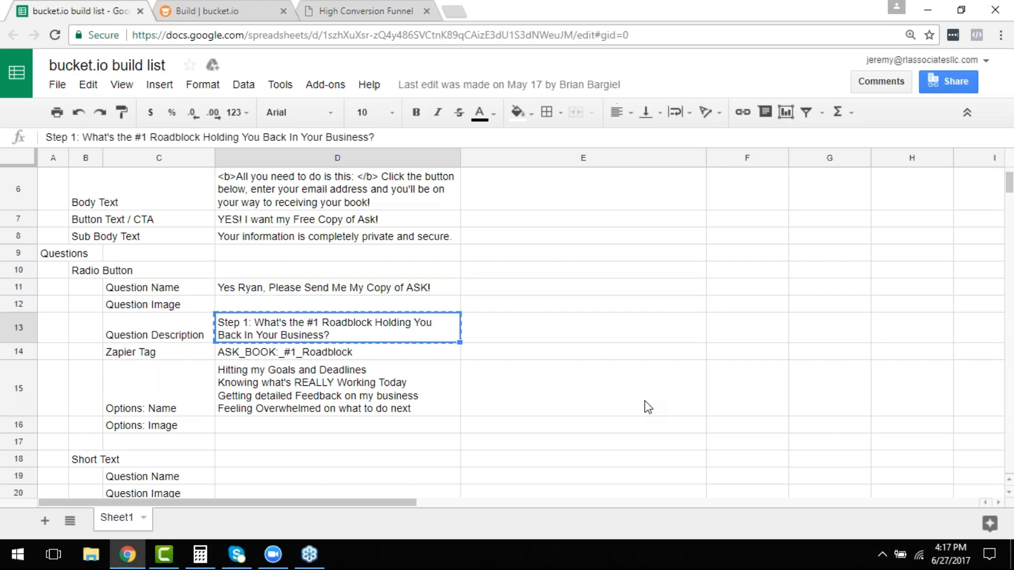
click(205, 11)
click(350, 362)
key(ctrl+v)
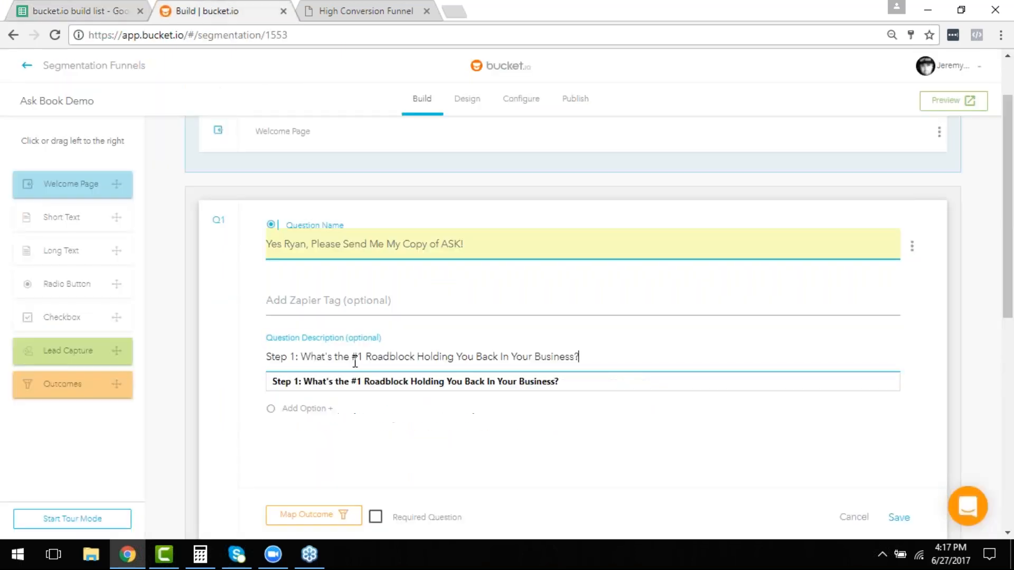
click(465, 380)
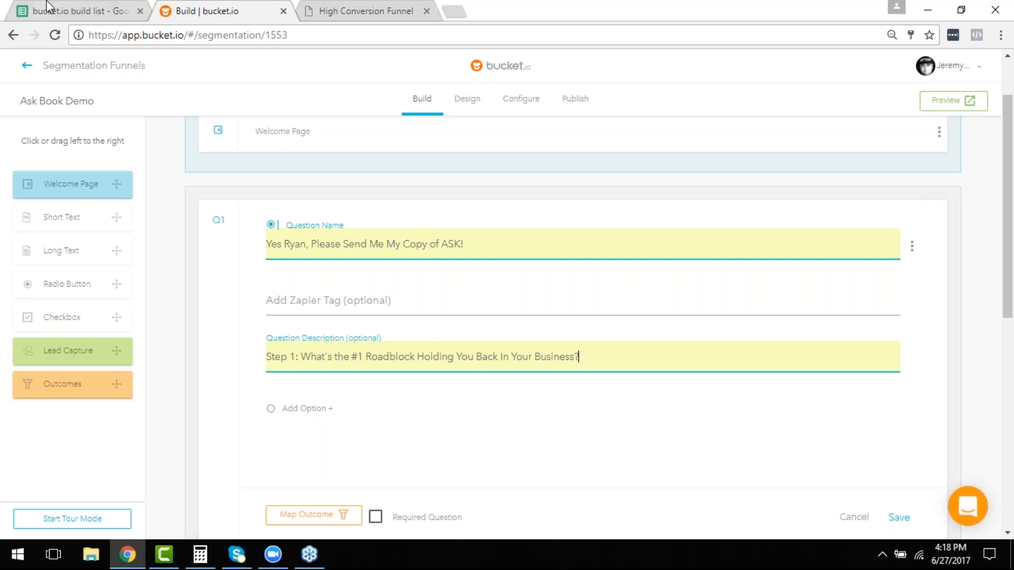
Step: Add "Hitting my Goals and Deadlines", copied from the options cell of the build list, as the first answer option of Q1
click(303, 410)
scroll(301, 412, down, 1)
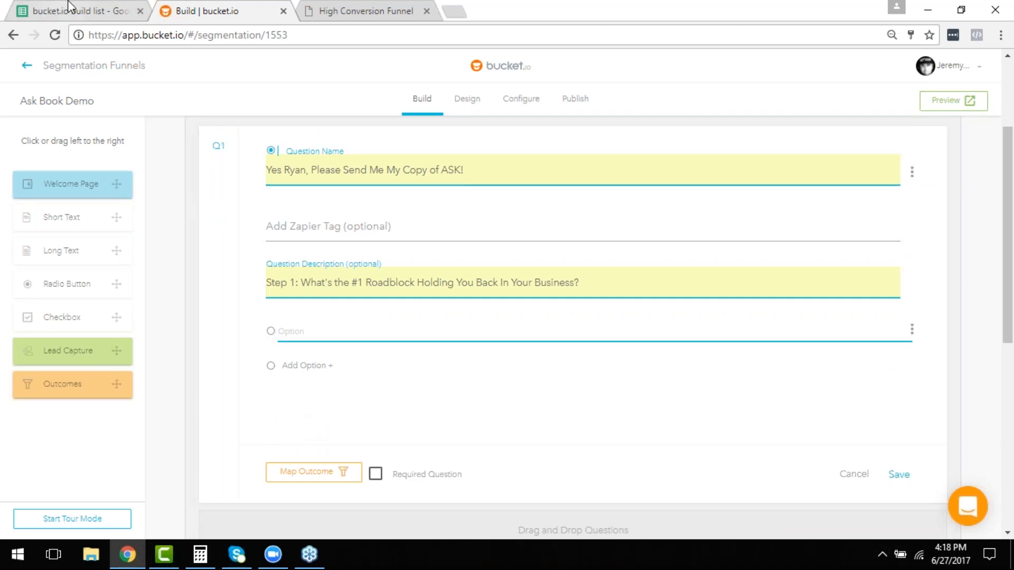
click(101, 7)
triple_click(365, 373)
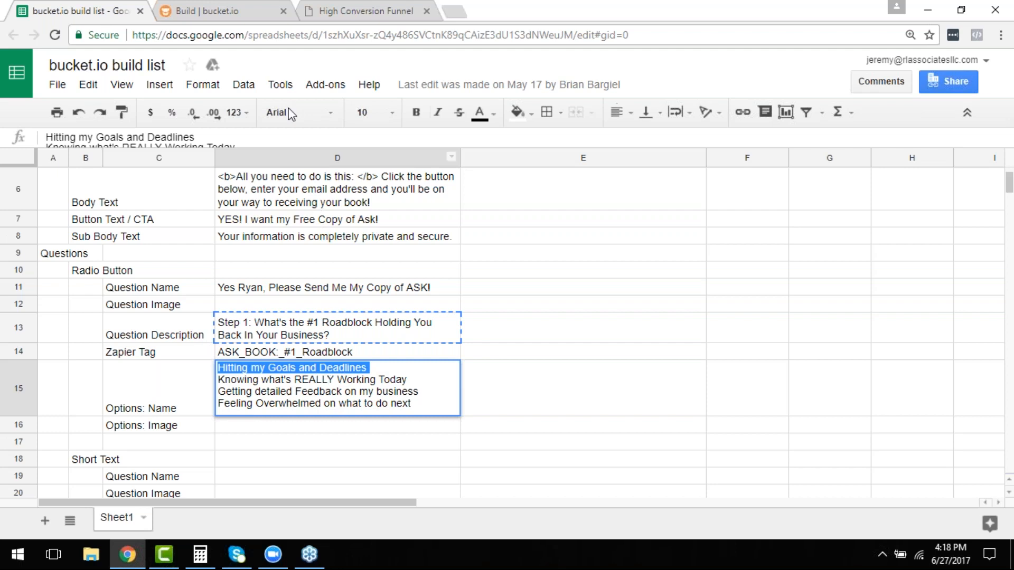
click(221, 8)
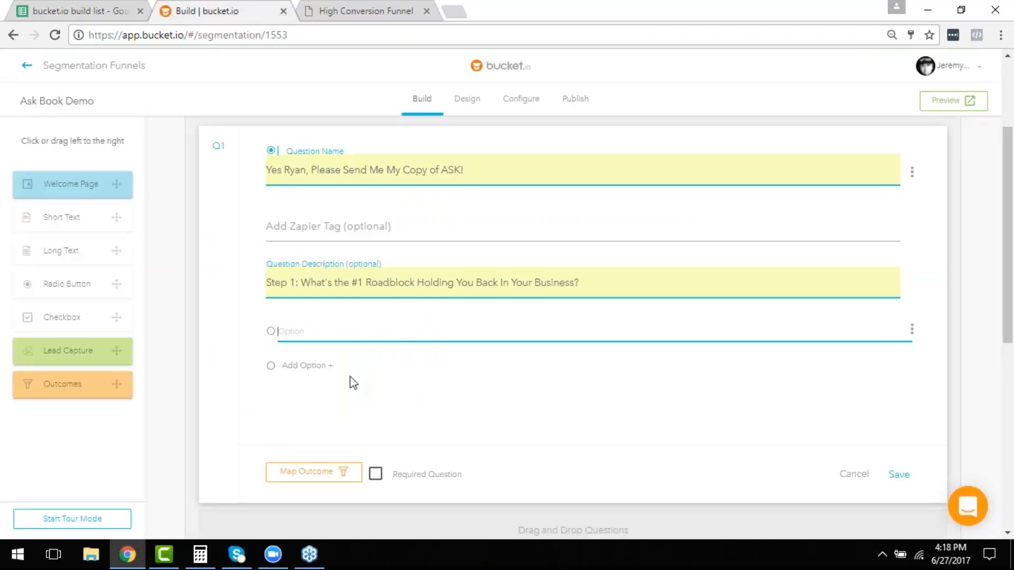
key(ctrl+v)
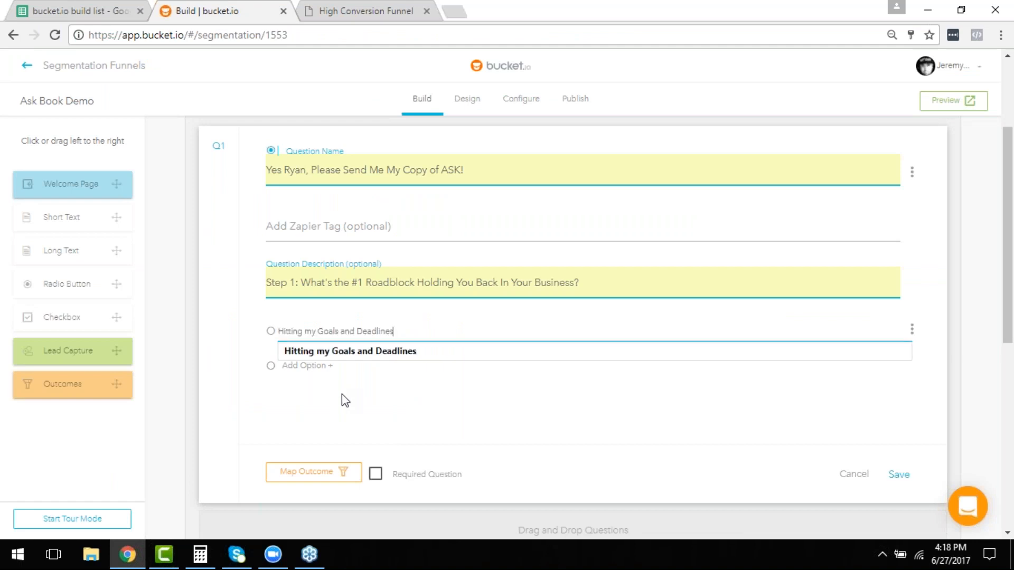
click(333, 353)
Step: Add "Knowing what's REALLY Working Today", taken from the build list, as the second answer option of Q1
key(Return)
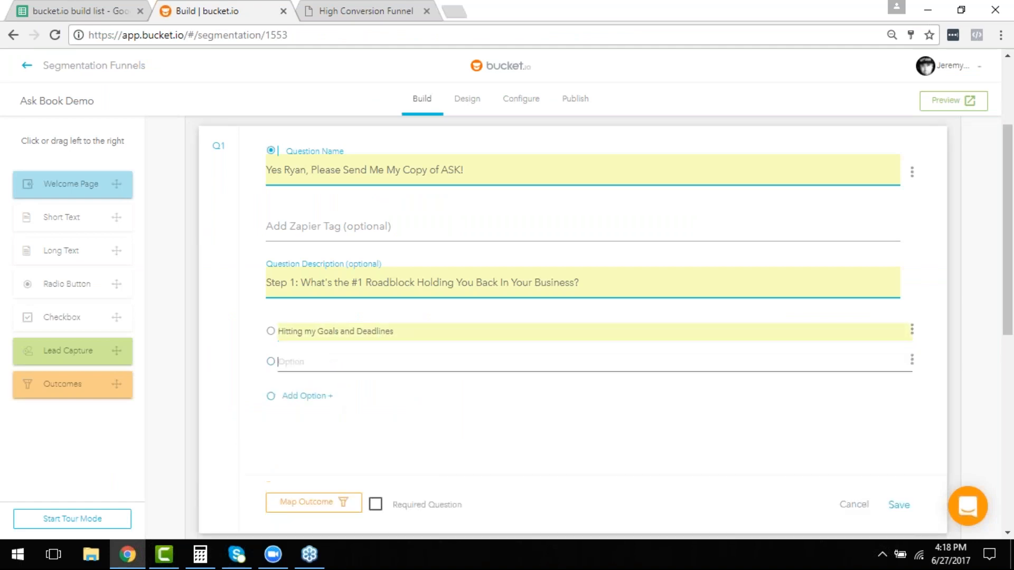
click(88, 9)
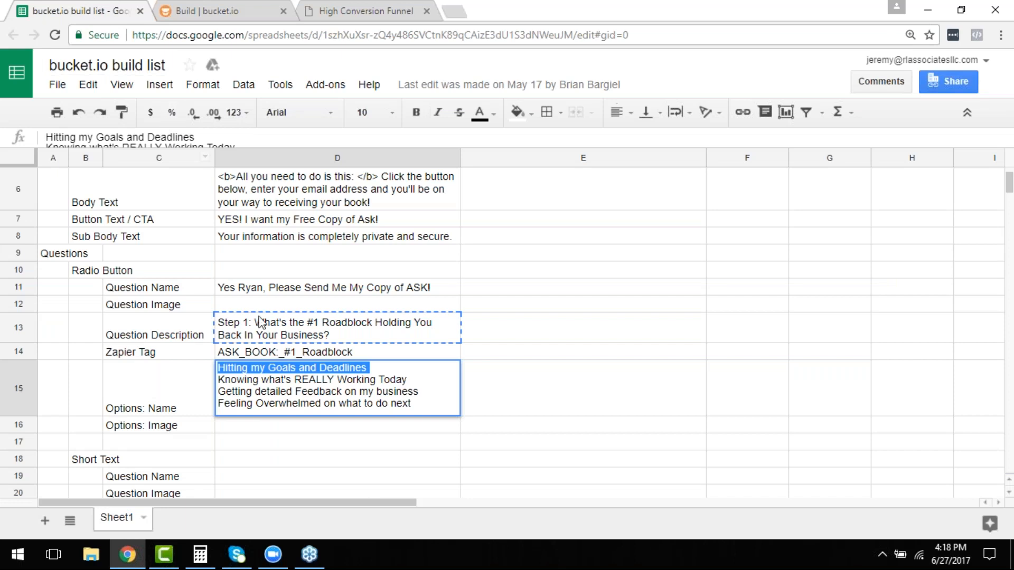
click(413, 380)
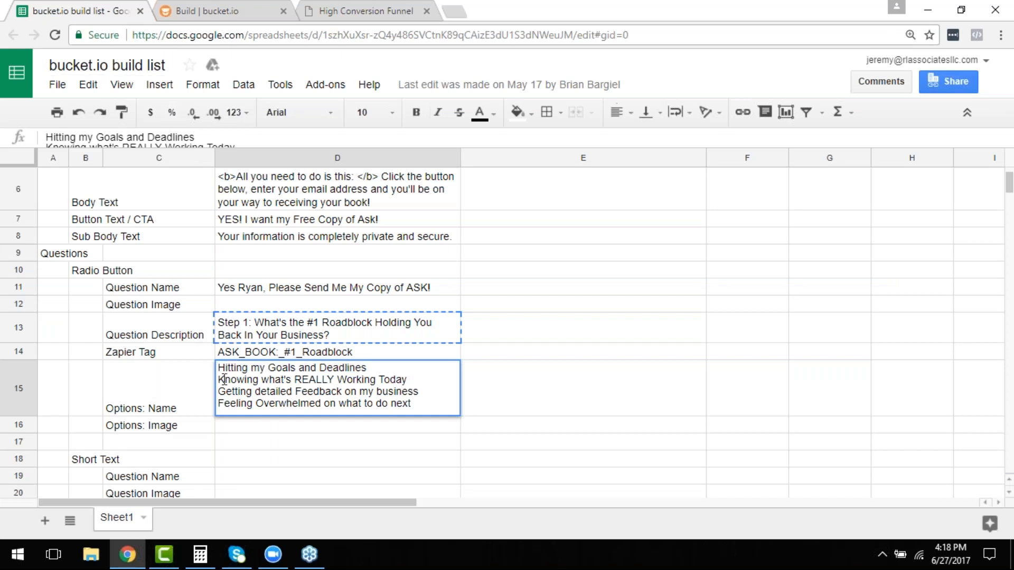
key(ctrl+shift+Home)
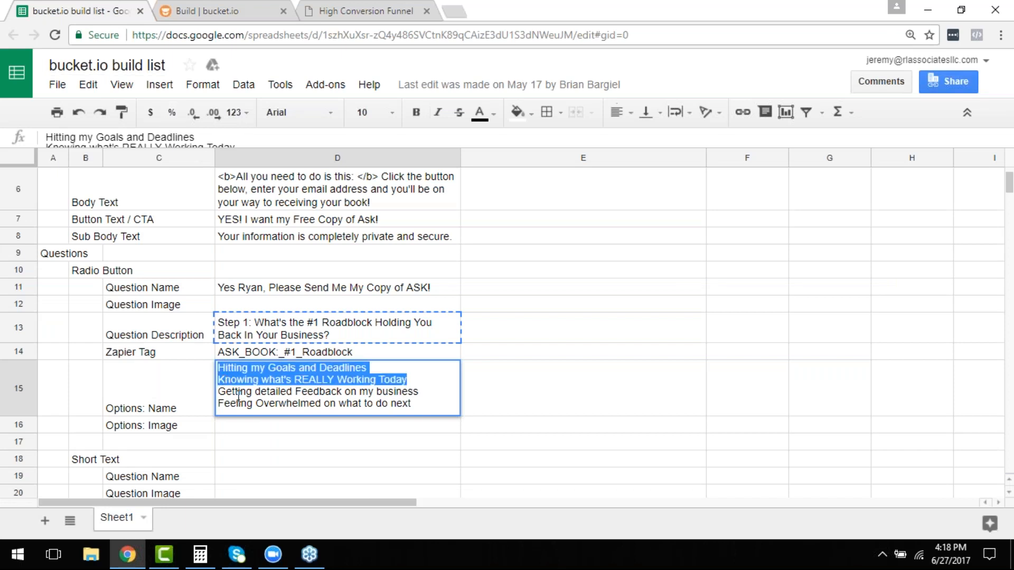
click(208, 10)
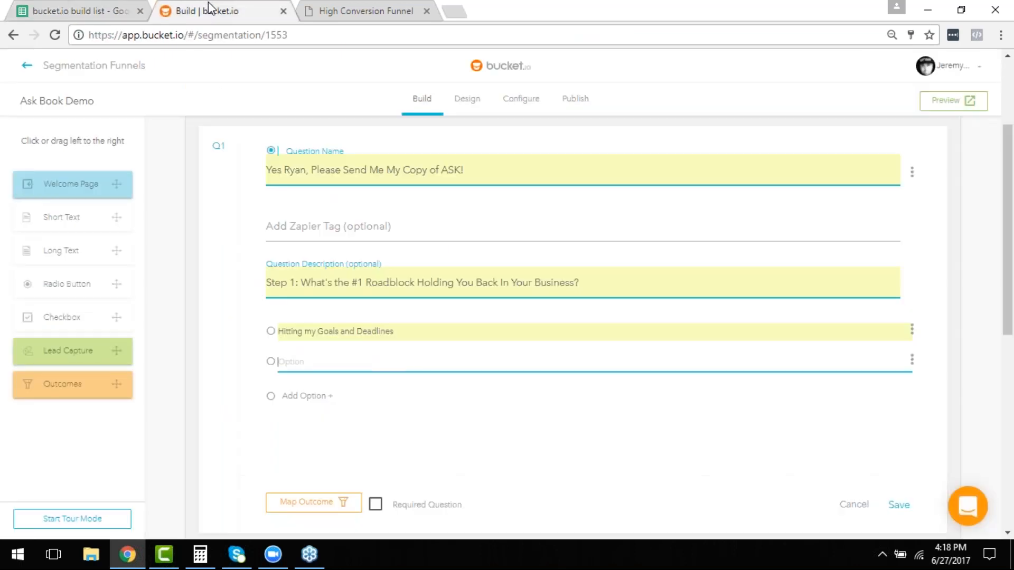
click(520, 353)
key(Down)
key(Tab)
Step: Add "Getting detailed Feedback on my business" as the third answer option of Q1
scroll(475, 370, down, 3)
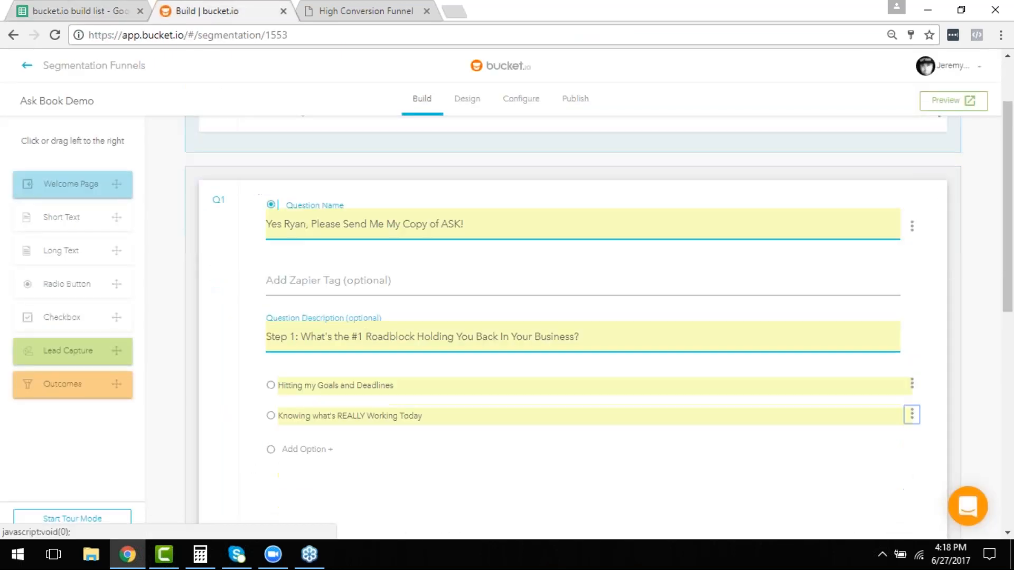
click(302, 252)
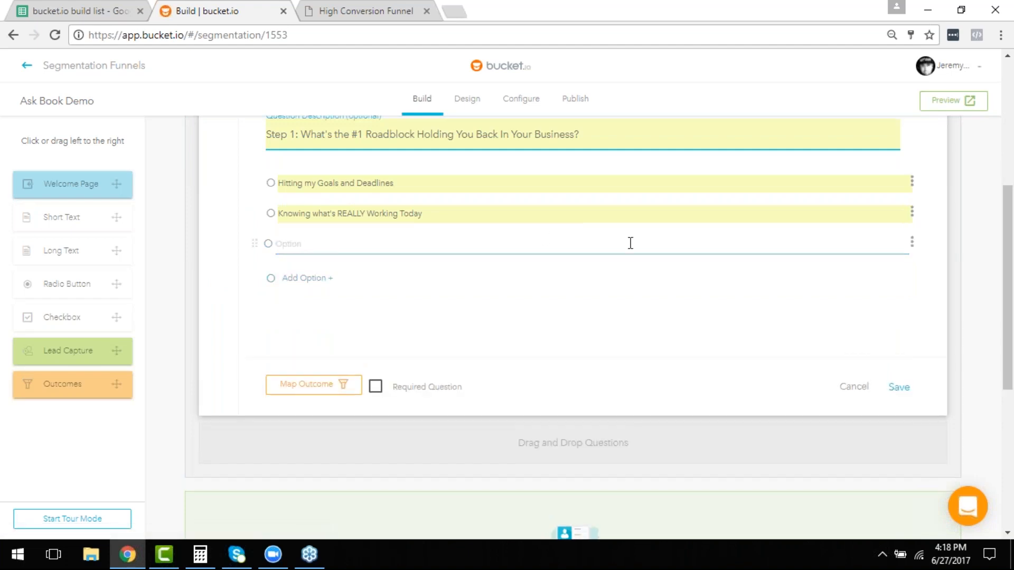
text(G)
key(Down)
key(Tab)
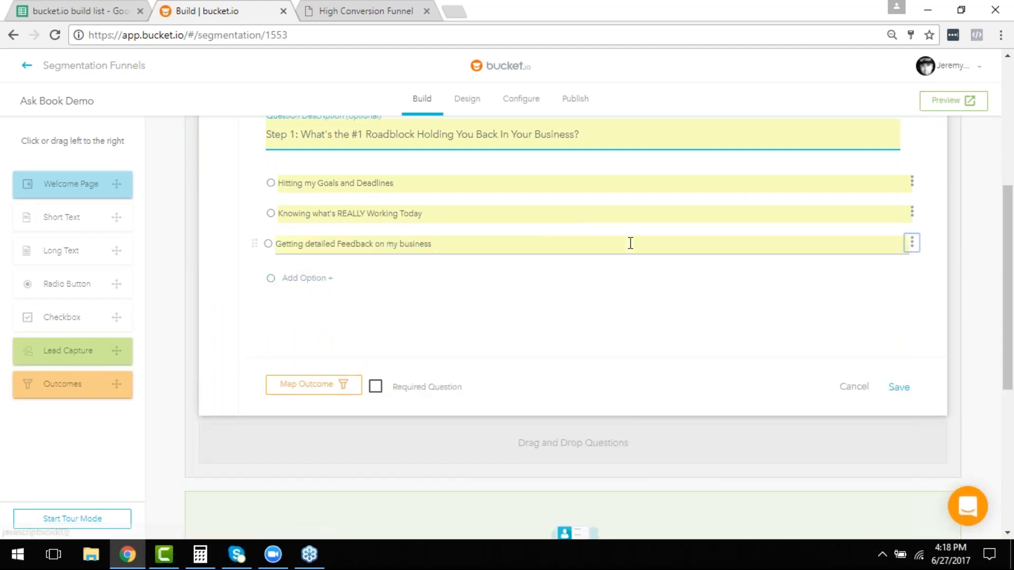
Step: Add "Feeling Overwhelmed on what to do next", taken from the build list, as the fourth answer option of Q1 and save the question
click(304, 280)
text(F)
key(BackSpace)
text(F)
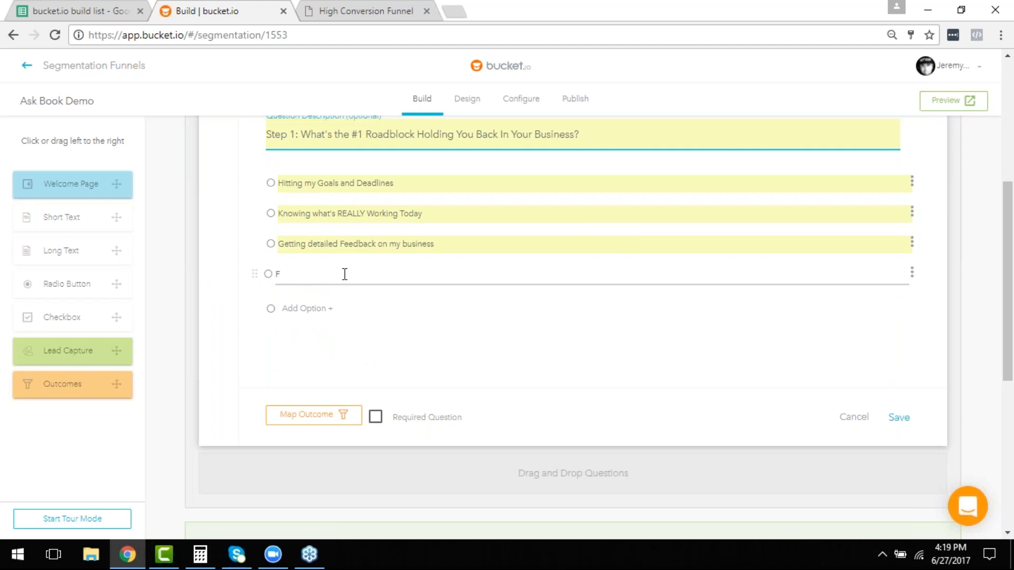
key(ctrl+shift+Tab)
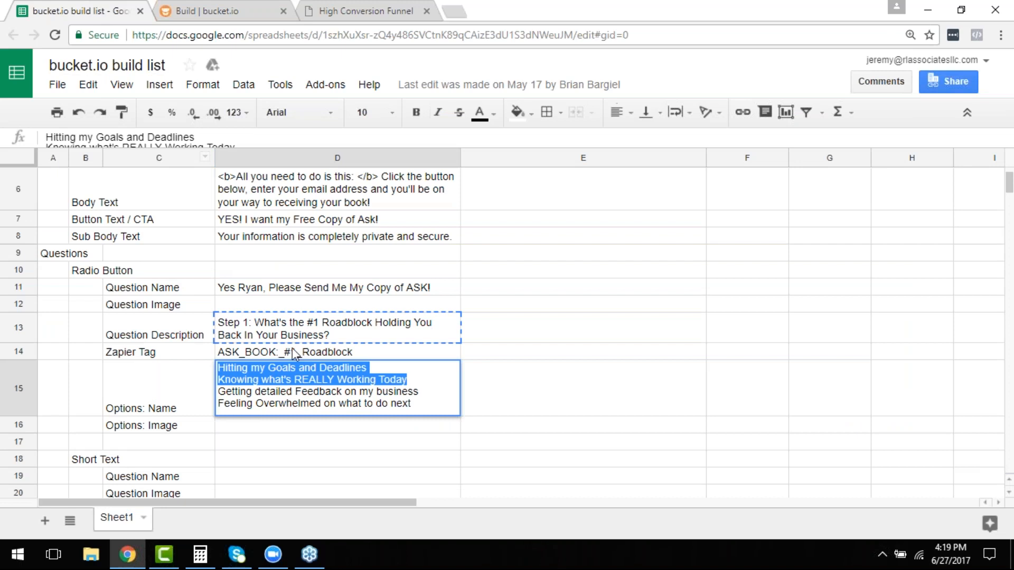
triple_click(362, 404)
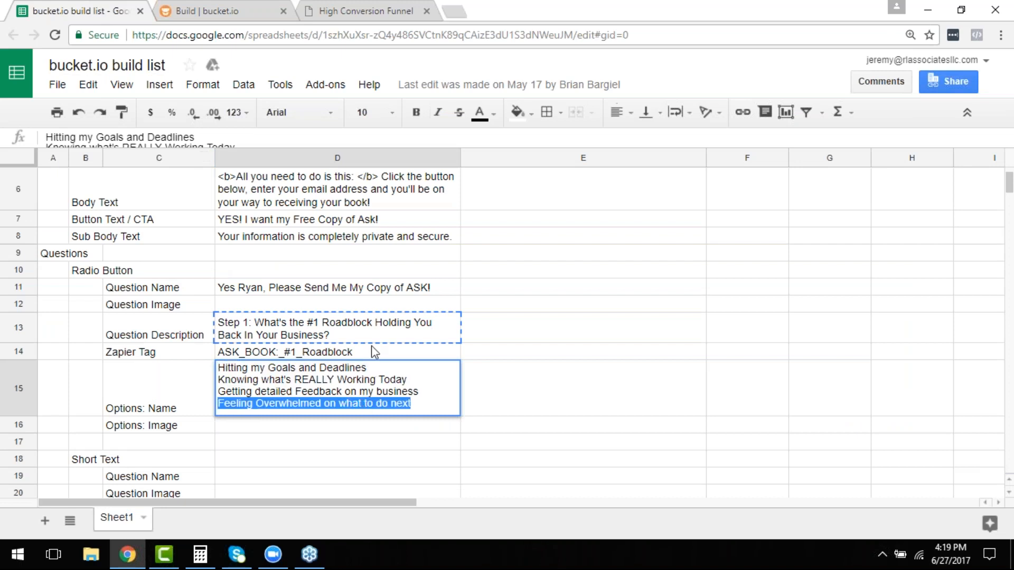
click(224, 7)
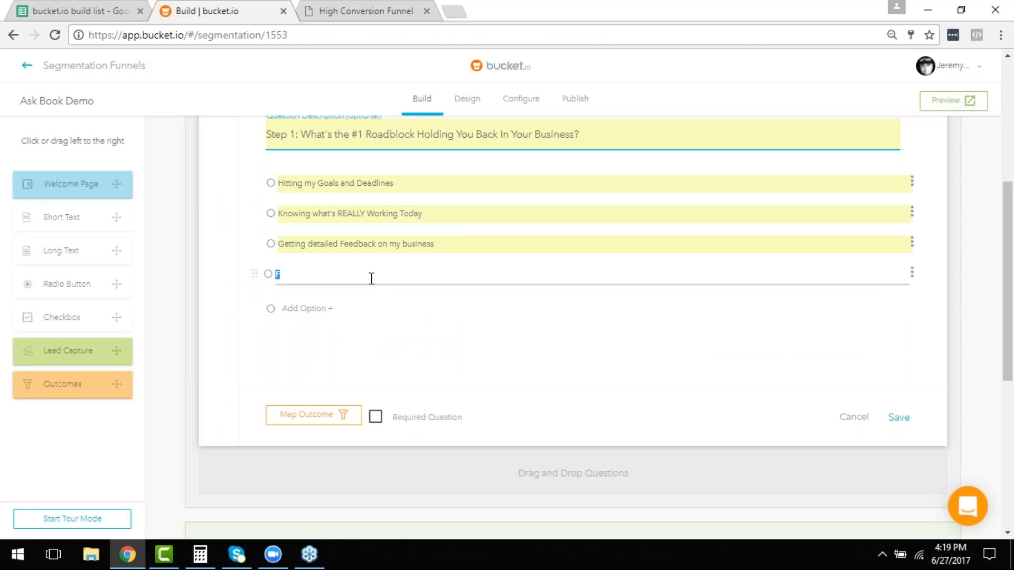
key(ctrl+v)
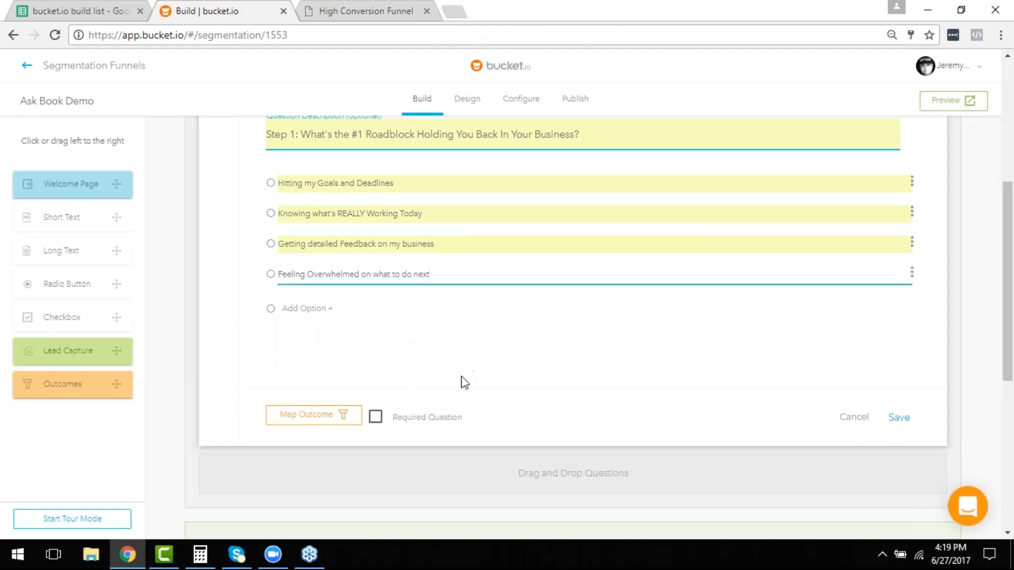
click(899, 417)
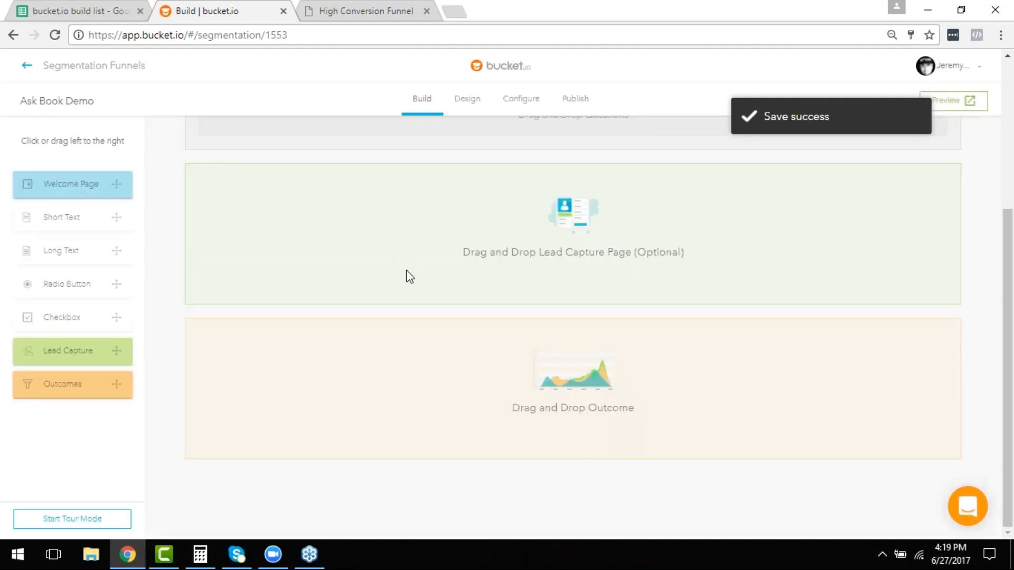
Step: Reopen Q1, set its Zapier tag to "ASK_BOOK:_#1_Roadblock" copied from cell D14 of the build list, and save the question
scroll(405, 274, up, 4)
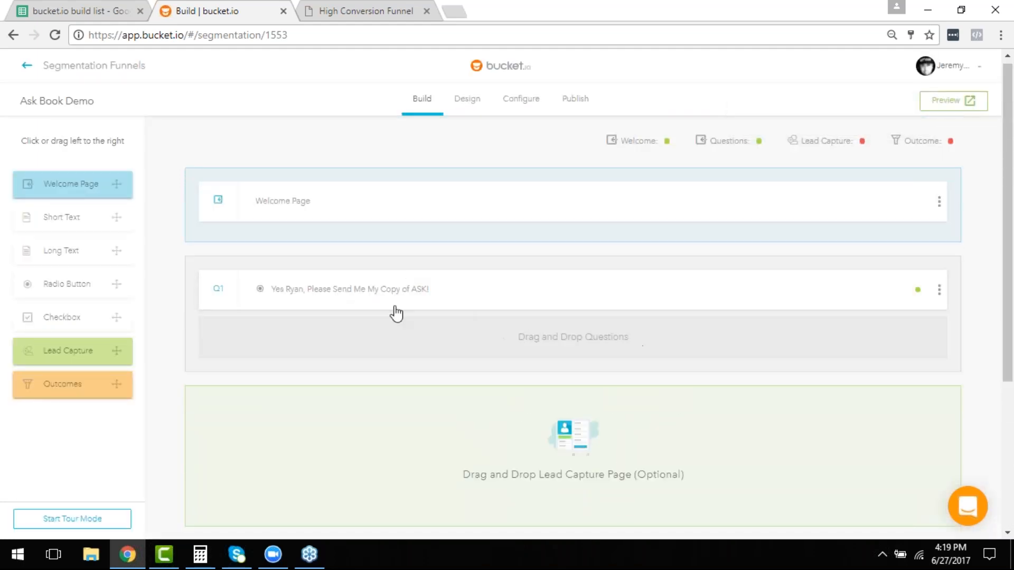
drag(251, 288, 333, 292)
click(333, 292)
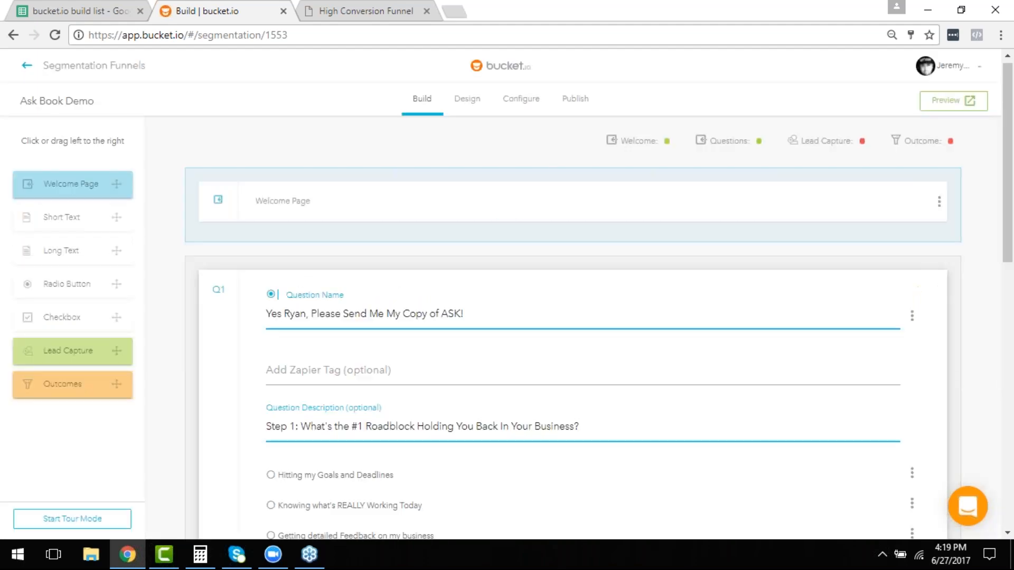
scroll(421, 312, down, 1)
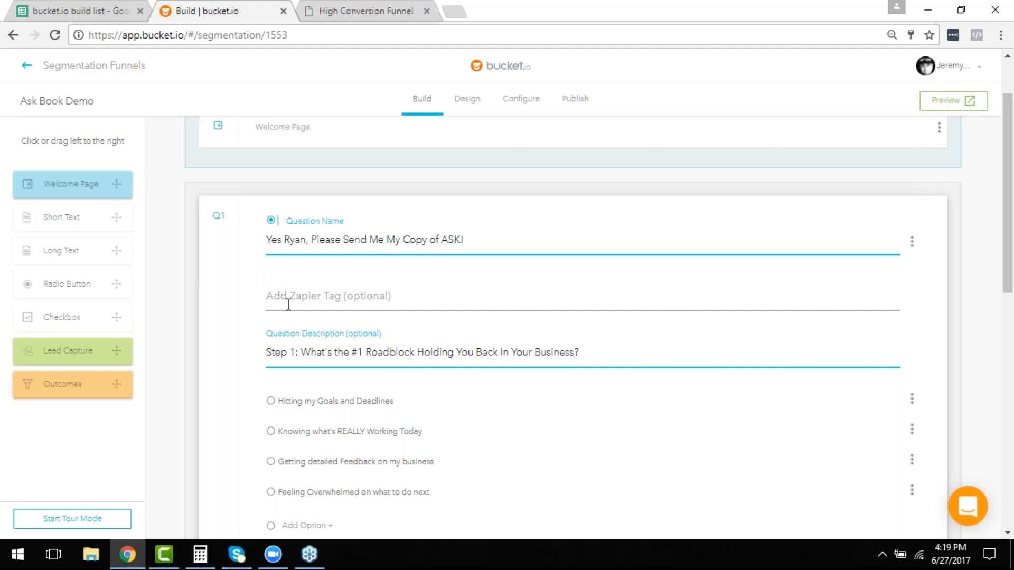
click(79, 11)
click(310, 353)
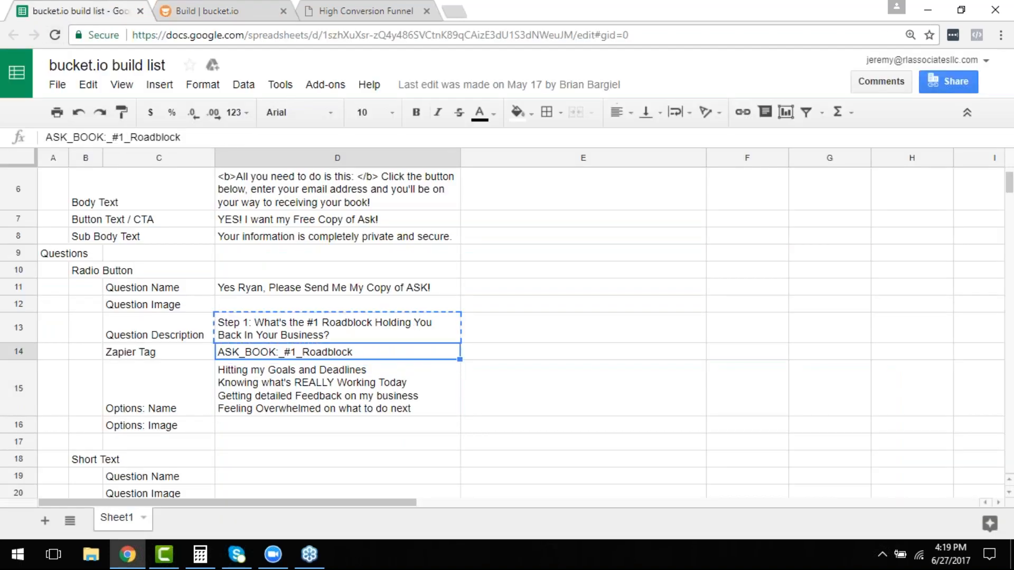
key(ctrl+c)
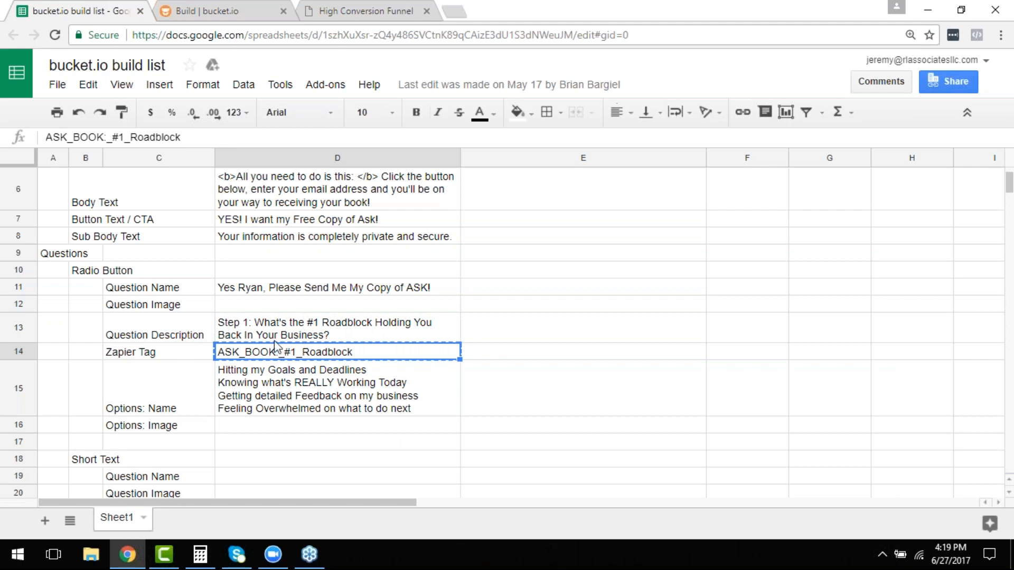
click(203, 11)
click(354, 296)
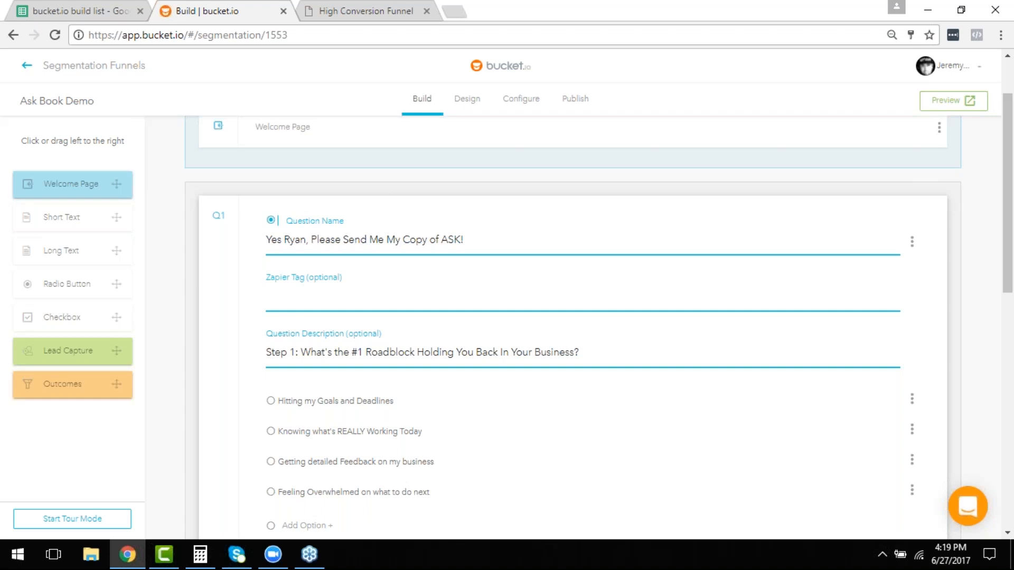
key(ctrl+v)
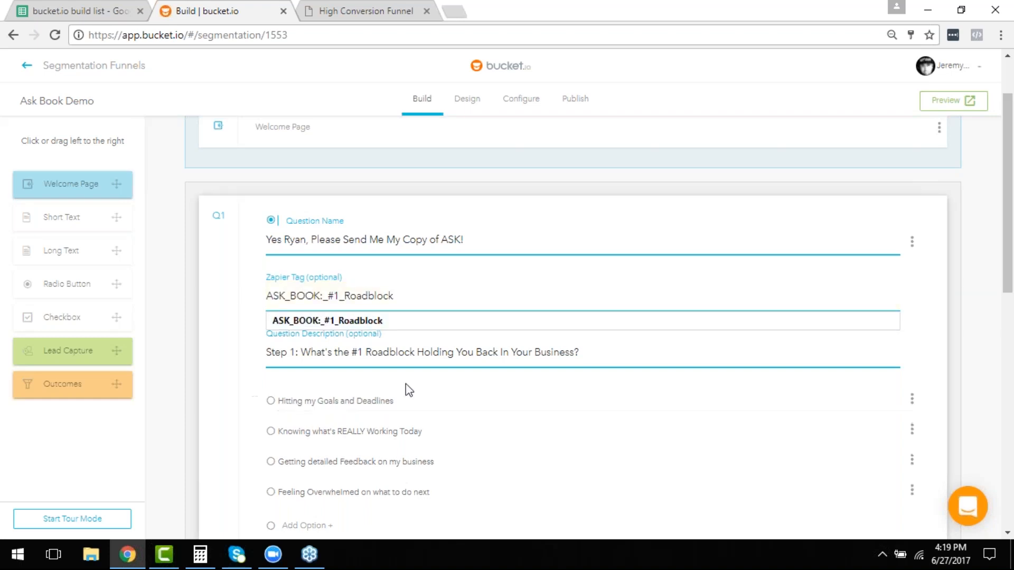
click(435, 407)
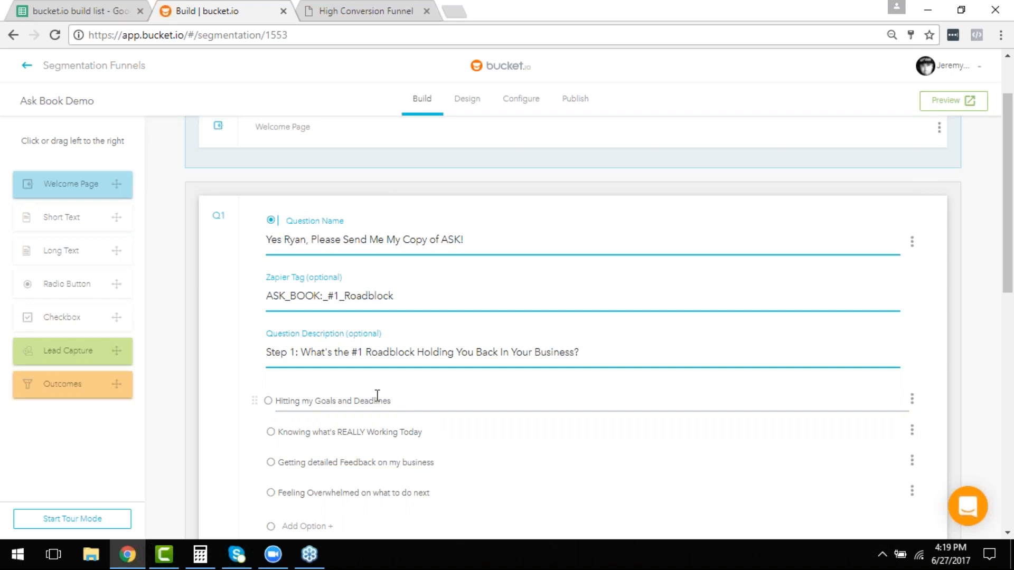
click(377, 397)
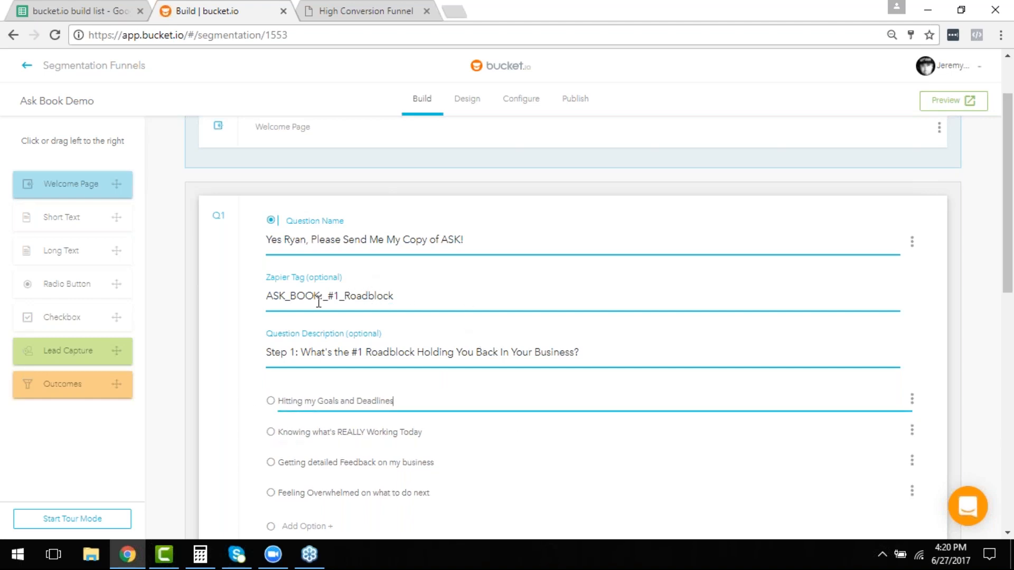
scroll(355, 302, down, 1)
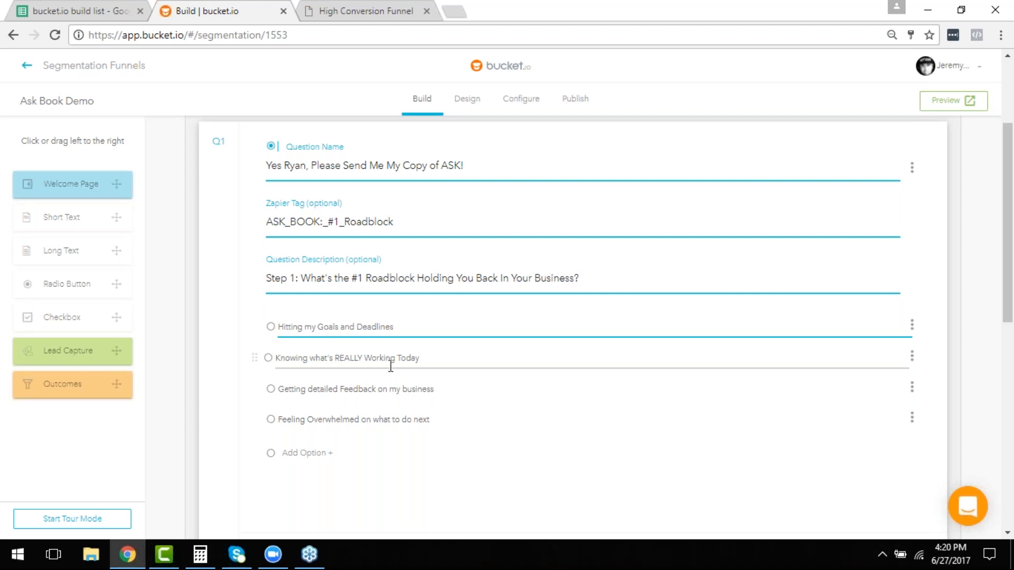
scroll(426, 358, down, 2)
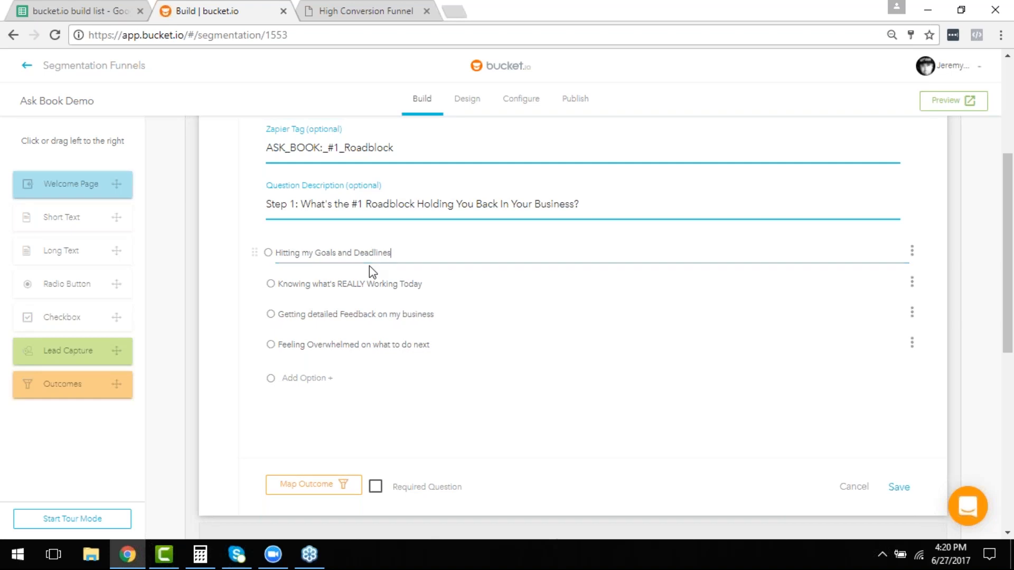
click(901, 490)
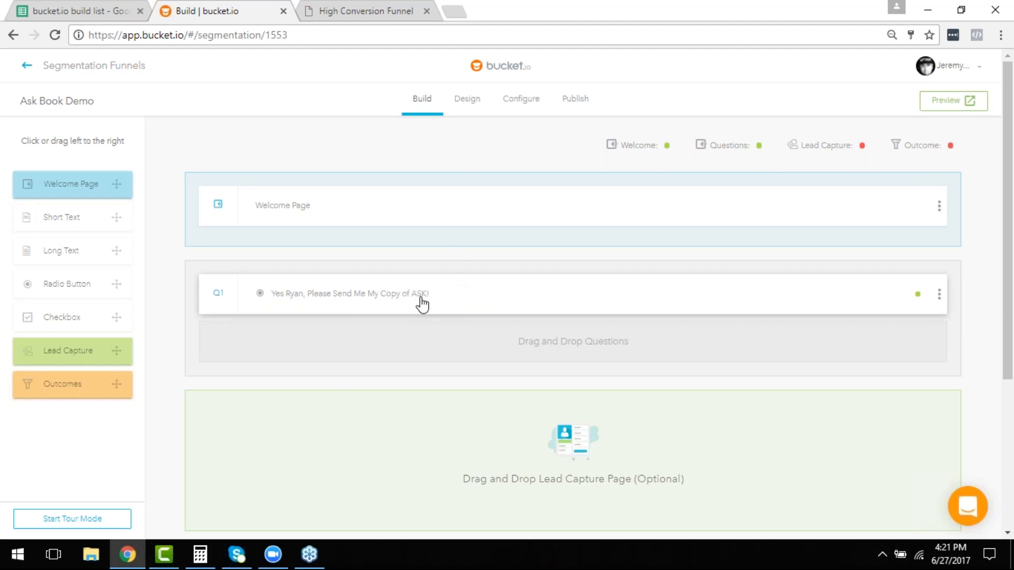
Step: Review the Lead Capture Page Elements slide in the High Conversion Funnel PDF and continue to the Lead Capture Page Demo slide
click(322, 10)
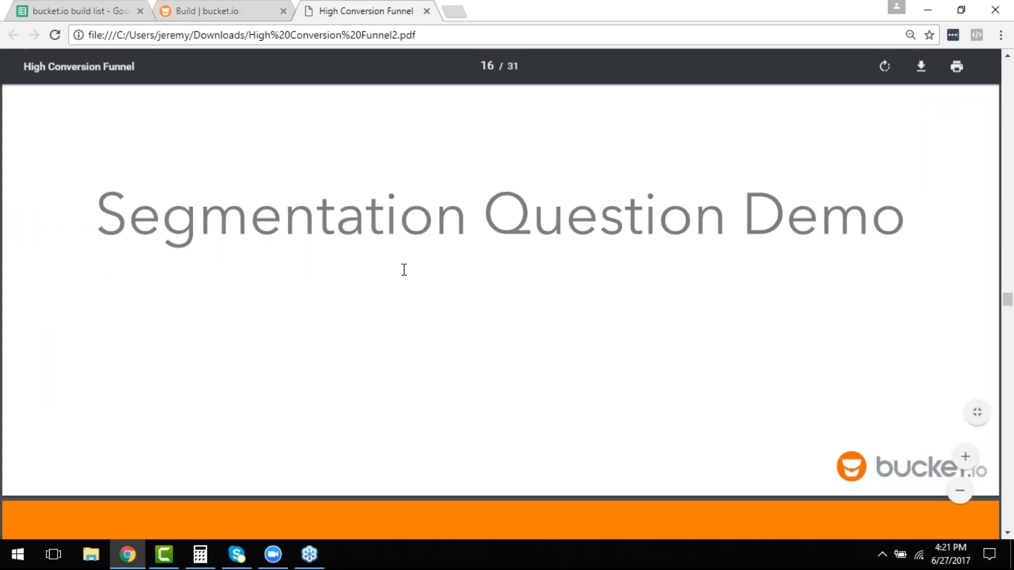
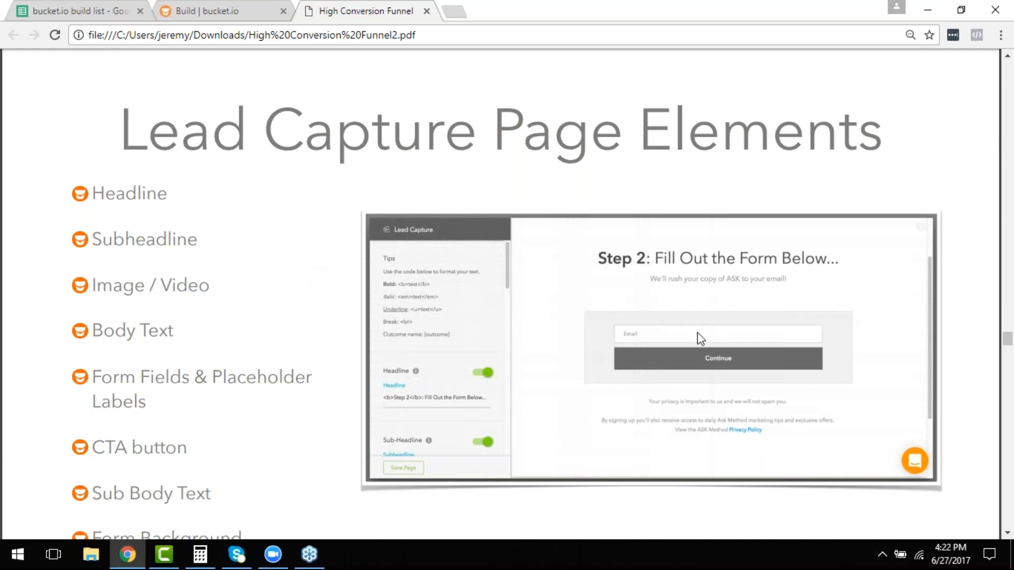
scroll(697, 340, down, 2)
scroll(695, 347, down, 6)
scroll(696, 354, down, 4)
scroll(687, 391, up, 2)
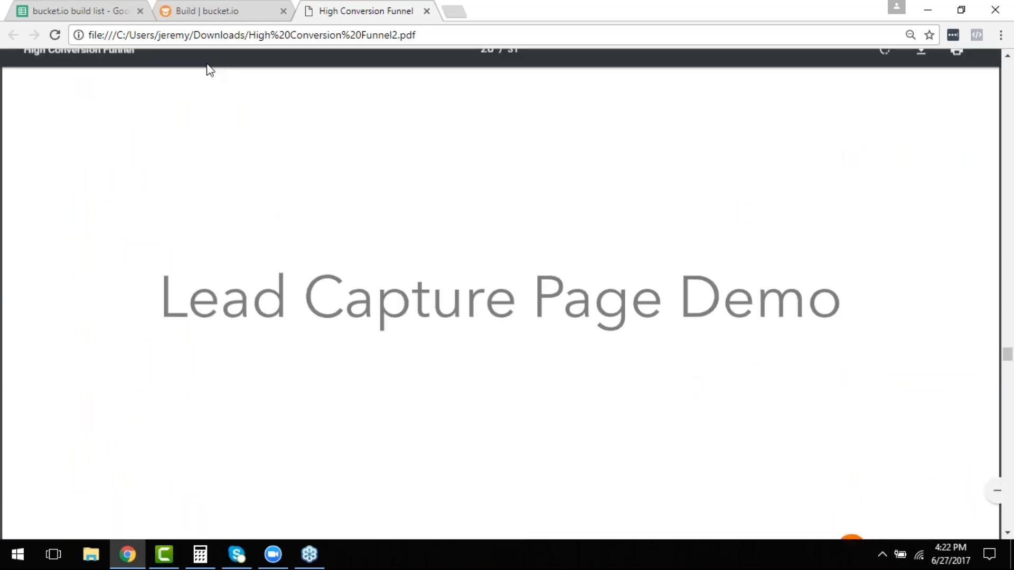
Step: Return to the bucket.io funnel builder and add a Lead Capture page to the lead capture section
click(183, 9)
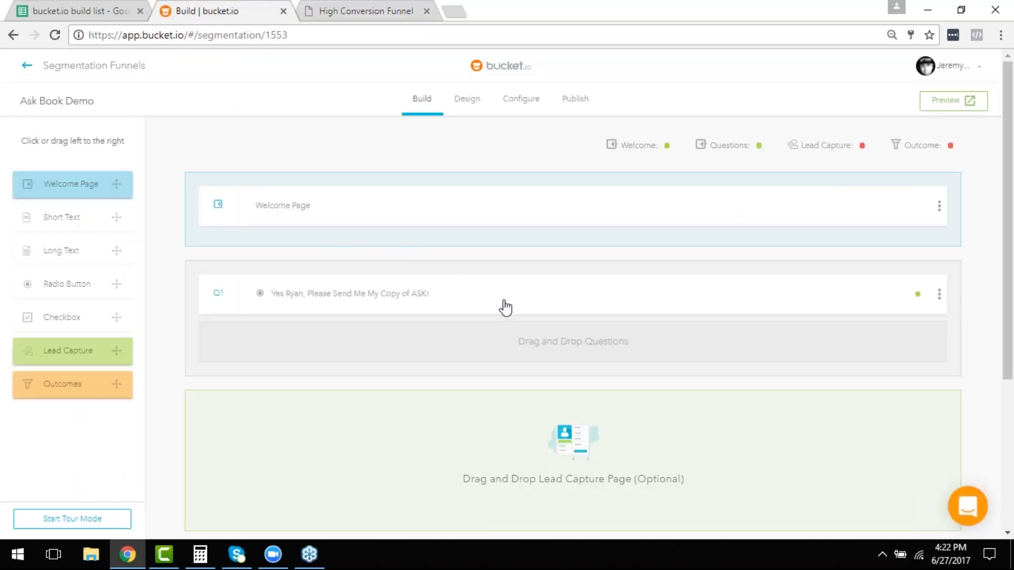
scroll(507, 359, down, 1)
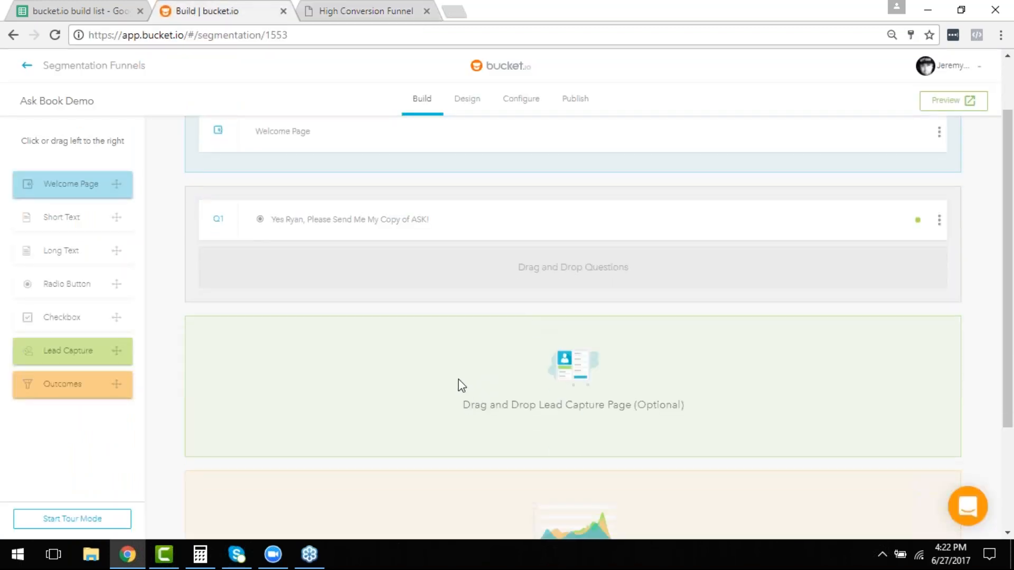
scroll(454, 380, down, 1)
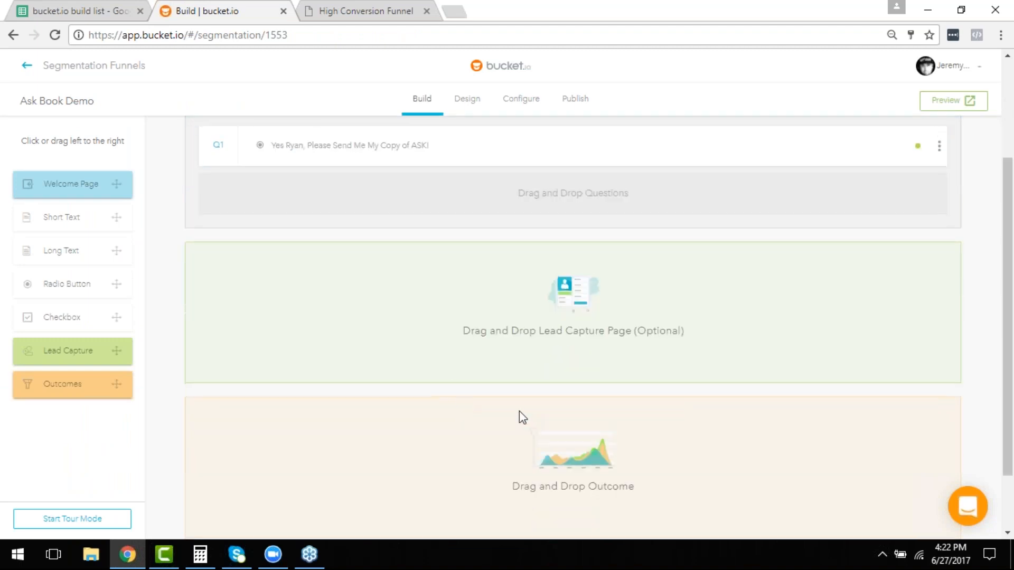
click(58, 358)
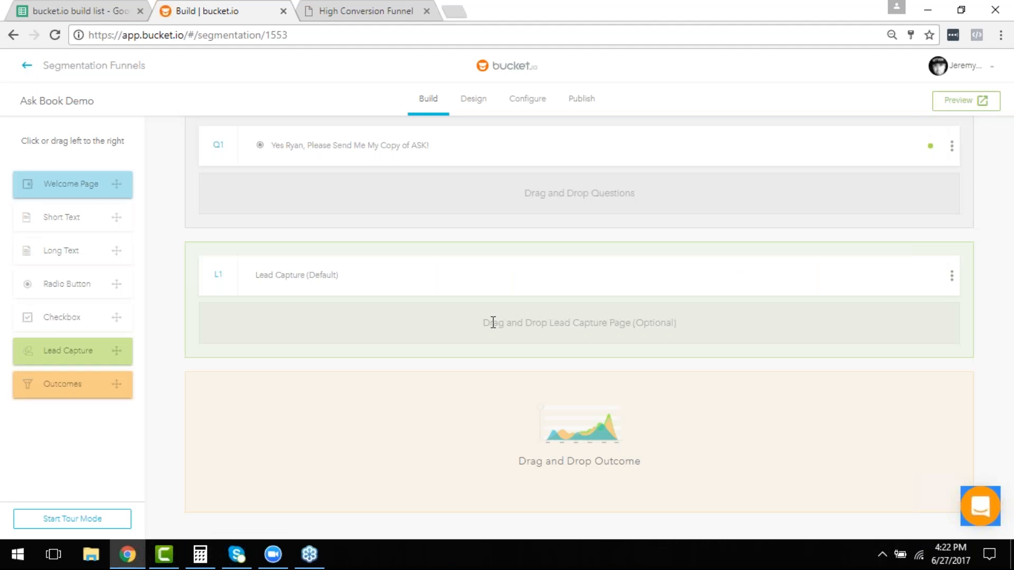
click(358, 292)
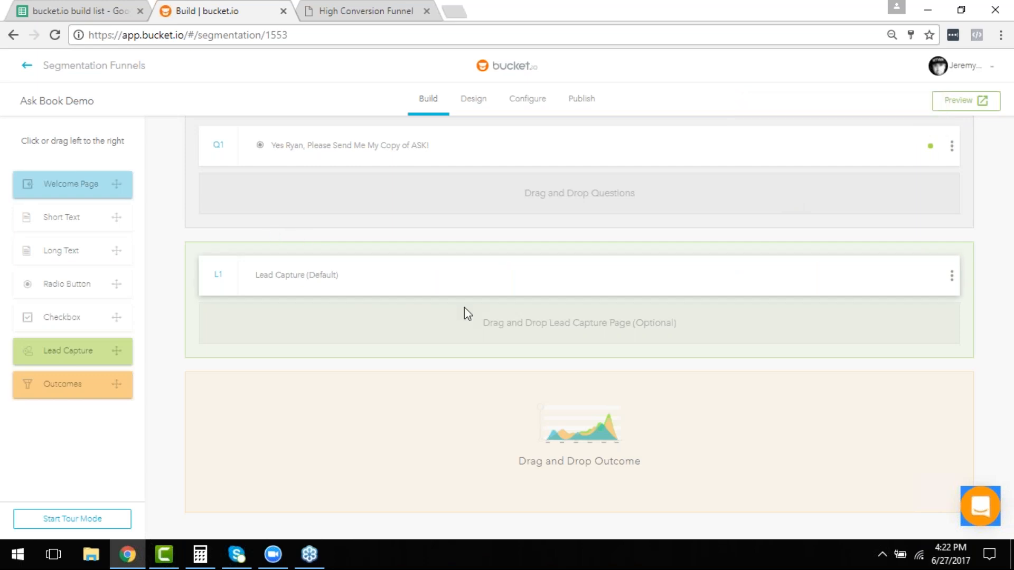
Step: Try to delete the default Lead Capture page L1 from the funnel
click(951, 277)
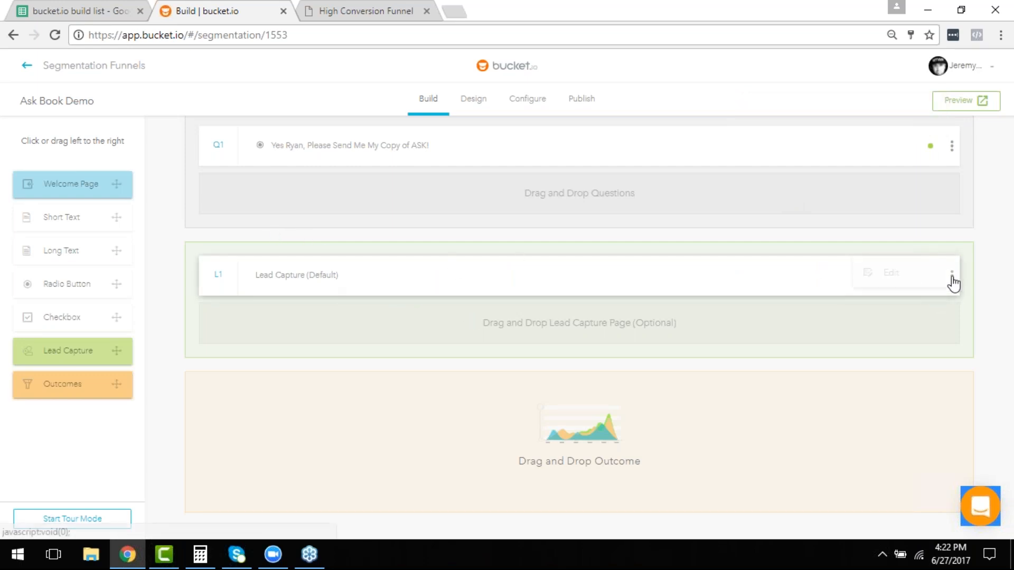
click(908, 304)
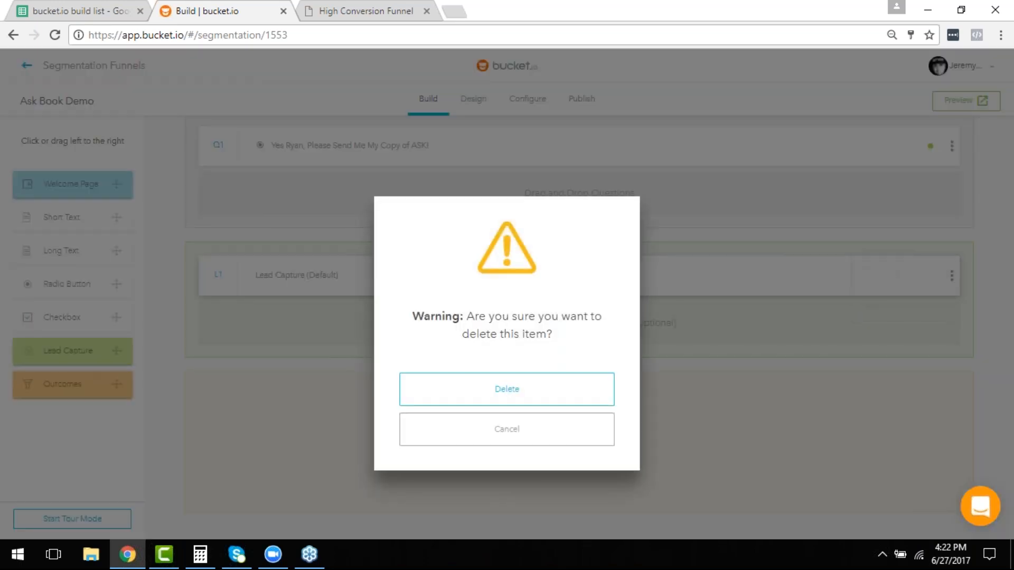
click(549, 401)
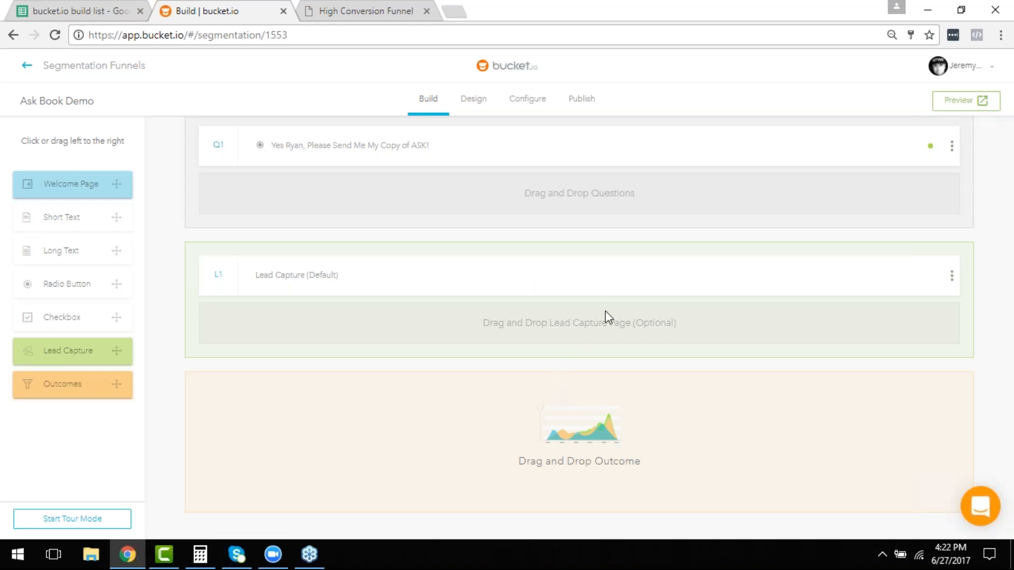
Step: Add another Lead Capture page to the lead capture section and go to the headline and sub-headline settings in its editor
drag(32, 353, 272, 327)
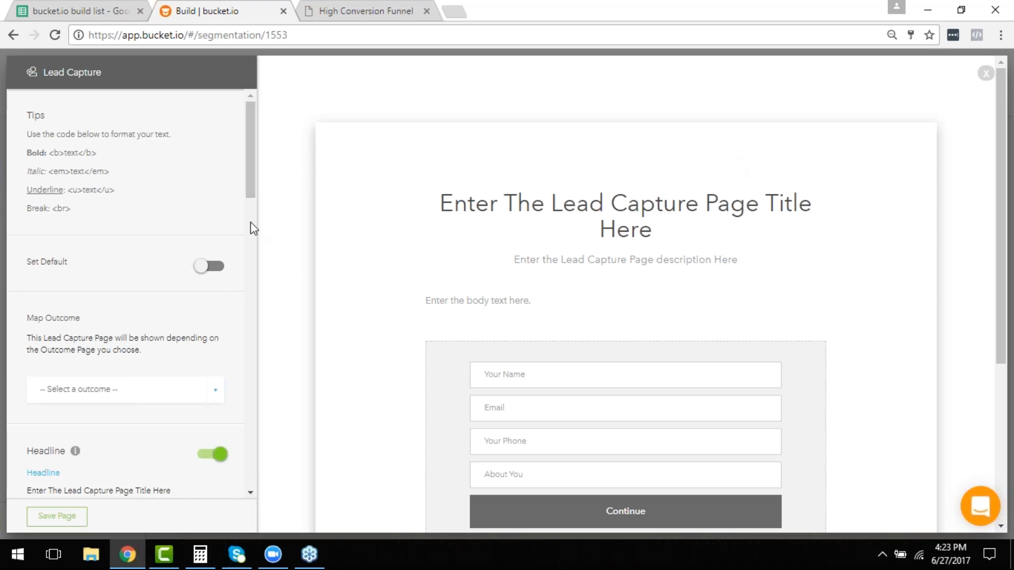
scroll(242, 145, down, 2)
scroll(250, 219, up, 2)
scroll(201, 259, down, 1)
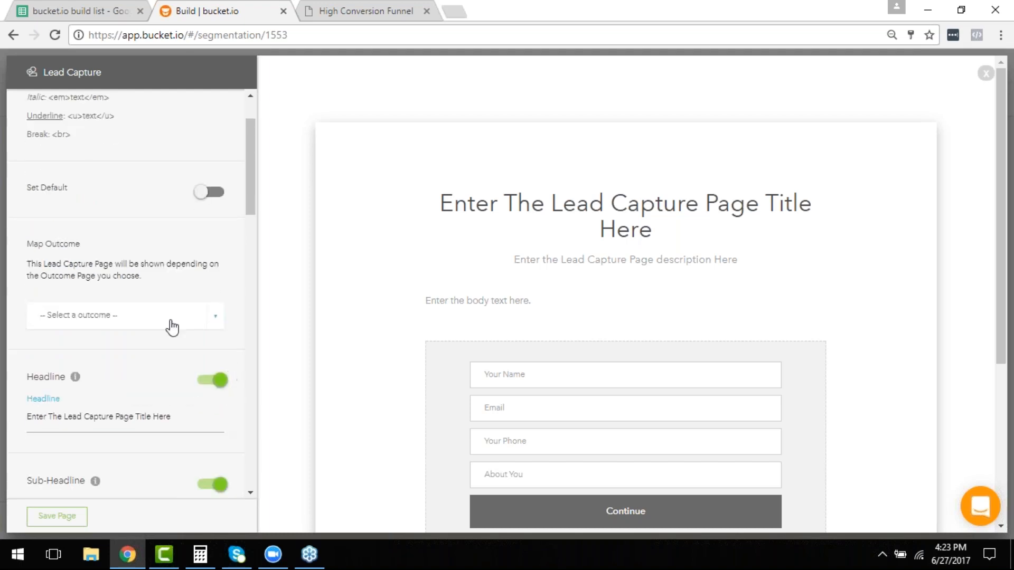
scroll(186, 301, down, 2)
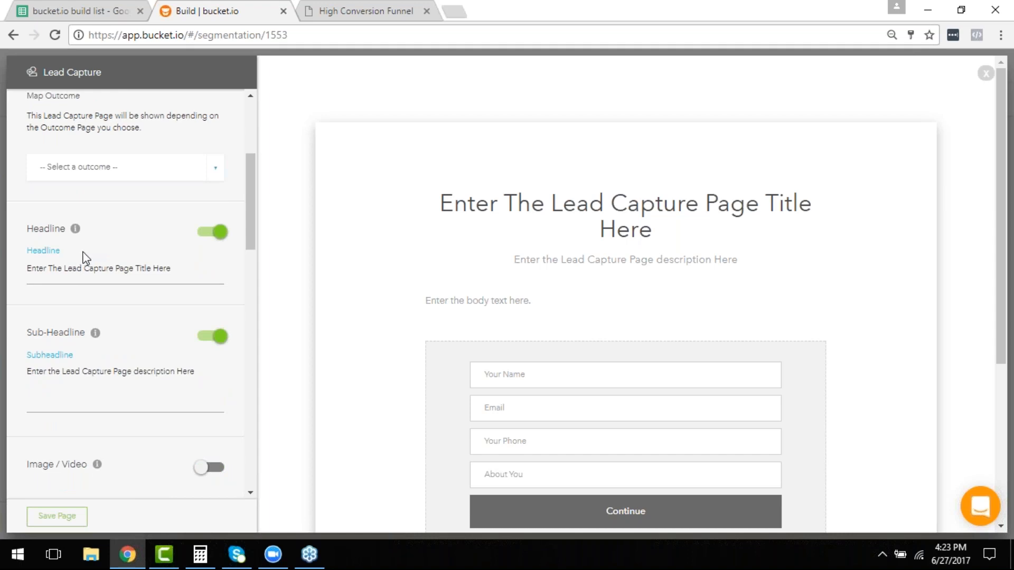
Step: Copy the Lead Capture headline "<b>Step 2</b>: Fill Out the Form Below..." from the bucket.io build list and replace the page's headline with it
scroll(805, 243, down, 3)
scroll(580, 285, up, 3)
click(59, 9)
scroll(317, 376, down, 5)
scroll(316, 369, down, 1)
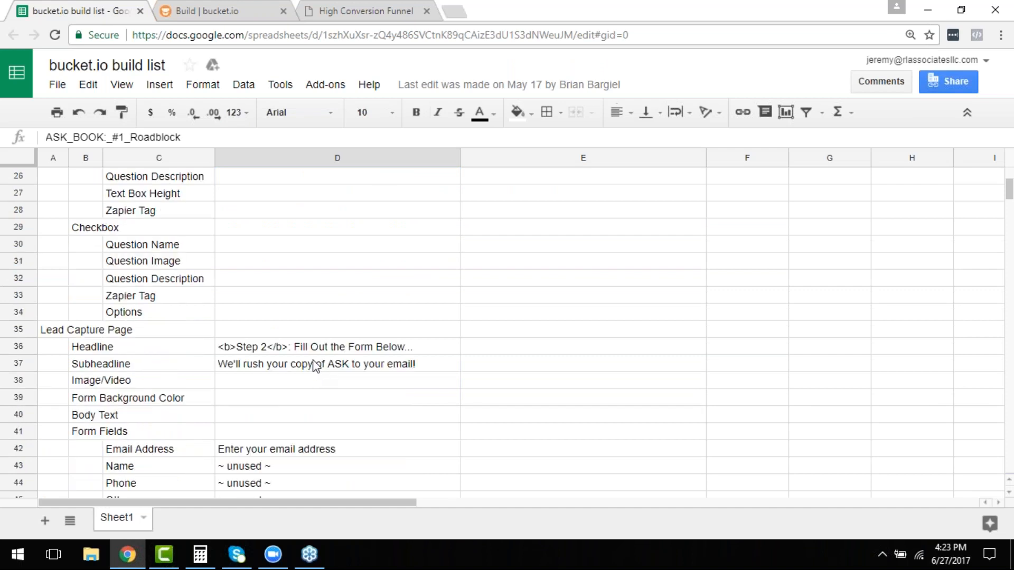
click(298, 348)
key(ctrl+c)
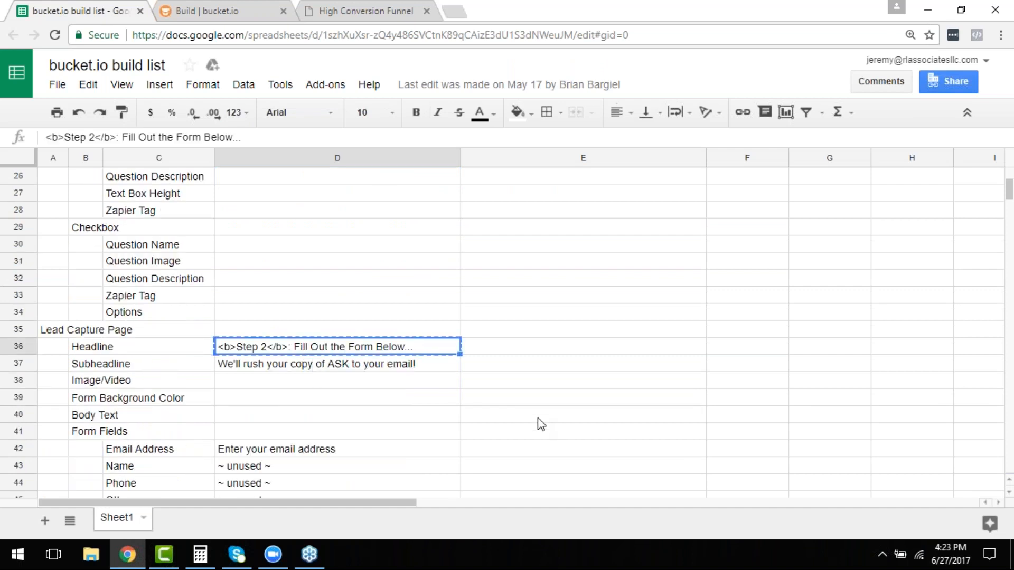
click(245, 10)
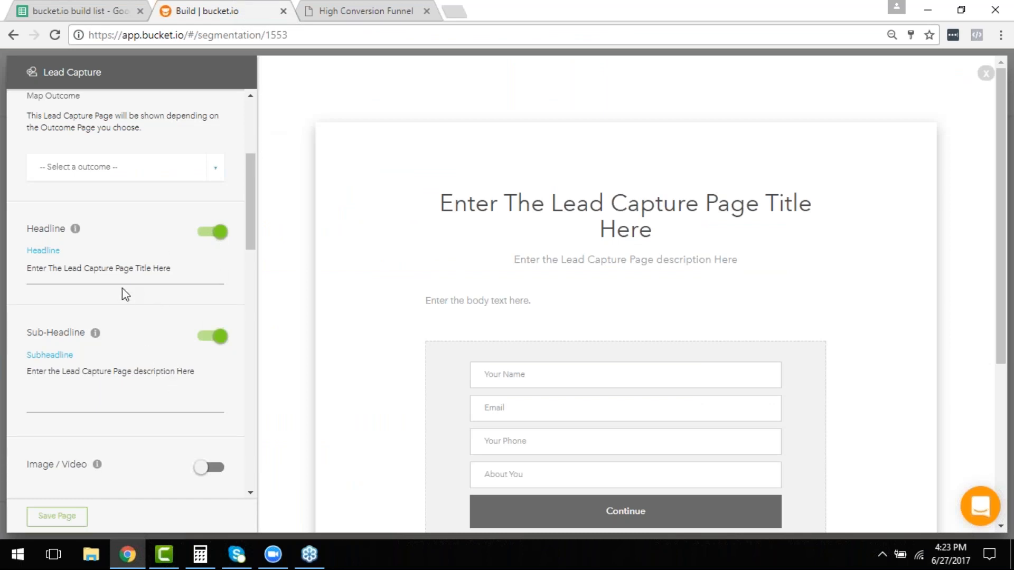
double_click(84, 270)
key(ctrl+a)
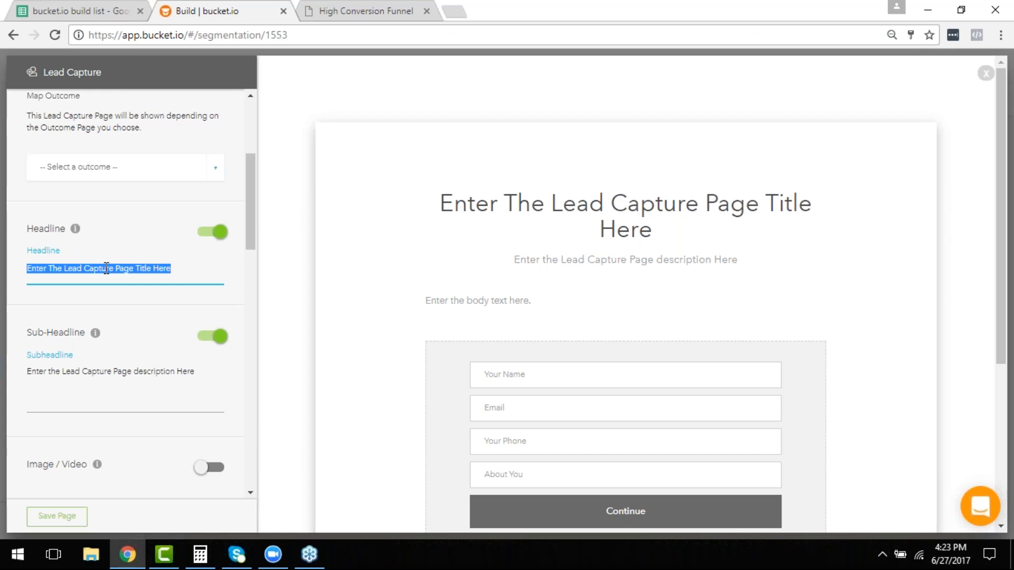
key(ctrl+v)
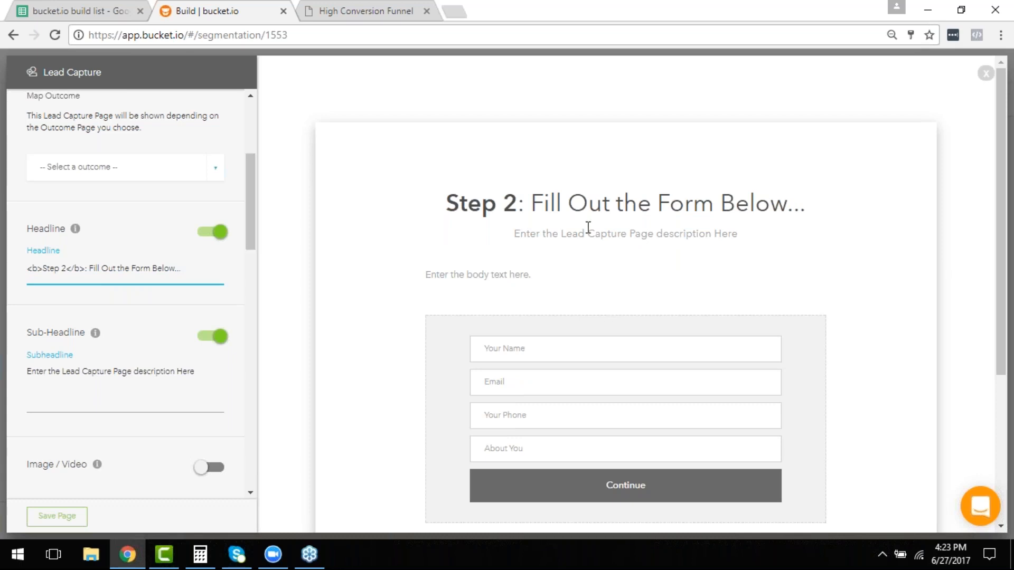
Step: Copy the subheadline "We'll rush your copy of ASK to your email!" from the build list and replace the Lead Capture page's subheadline with it
click(85, 11)
click(288, 365)
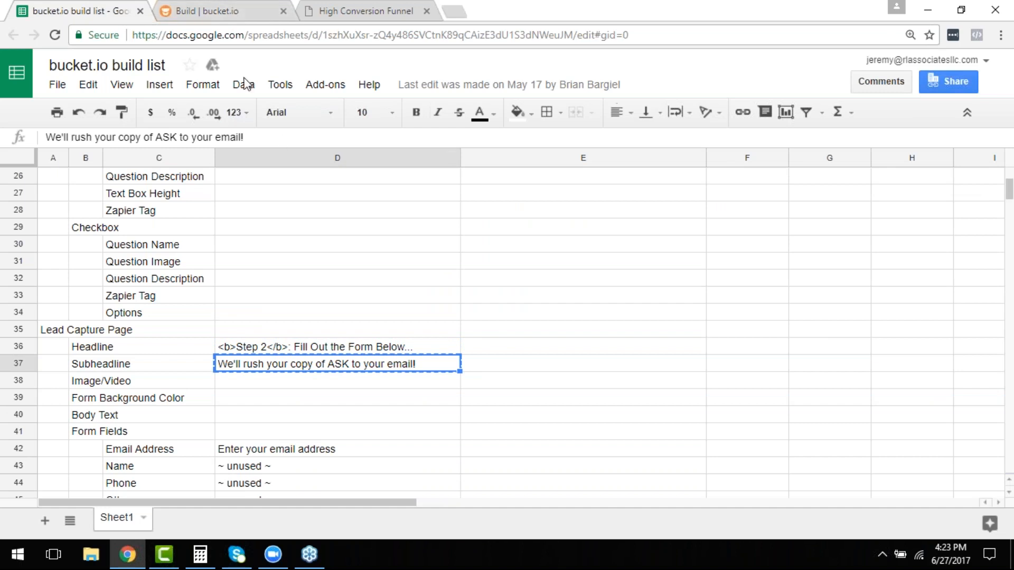
click(209, 11)
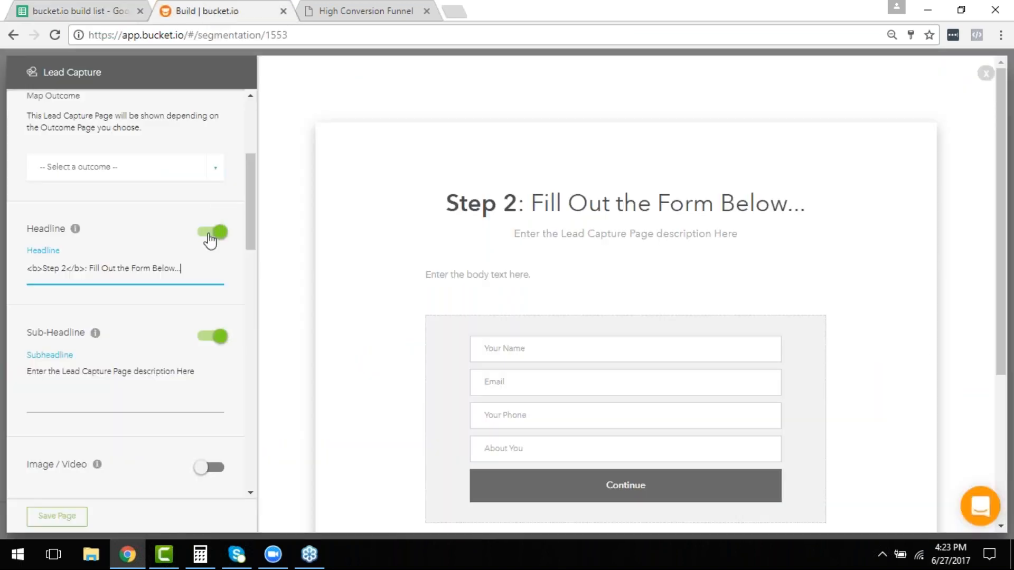
triple_click(140, 371)
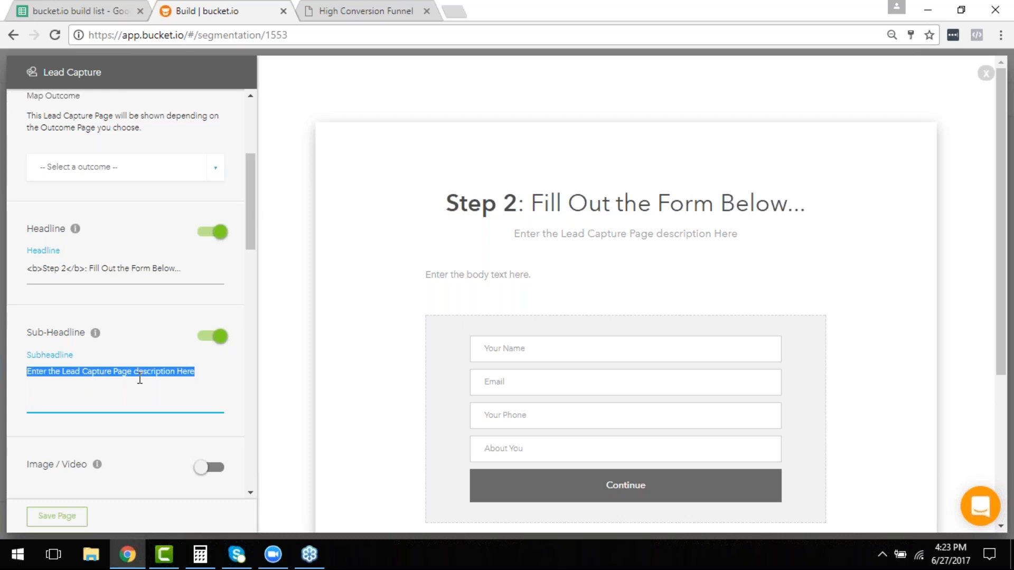
key(ctrl+v)
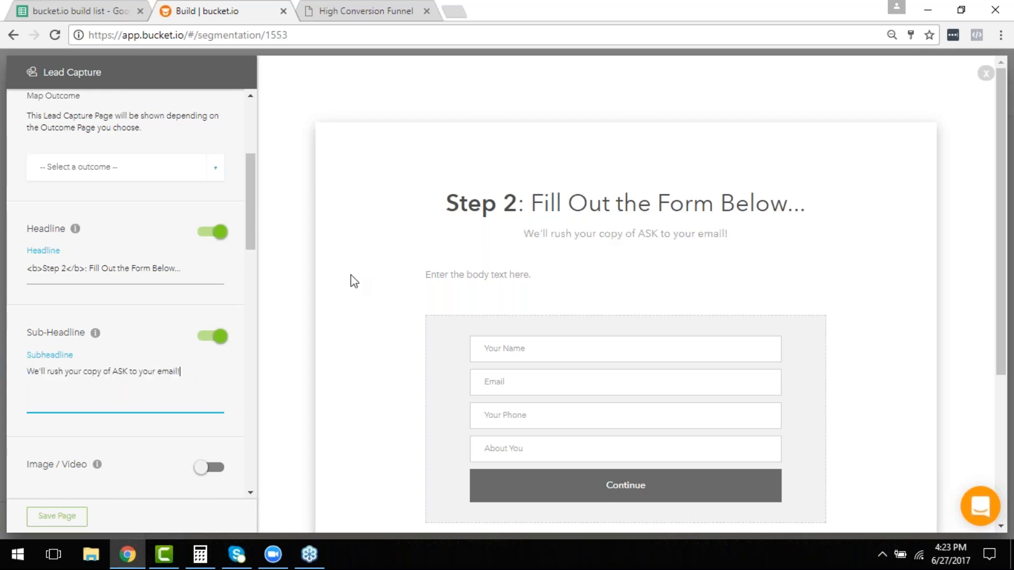
Step: Copy the Lead Capture page's sub-body privacy text from the build list and return to the bucket.io page editor
scroll(221, 348, down, 1)
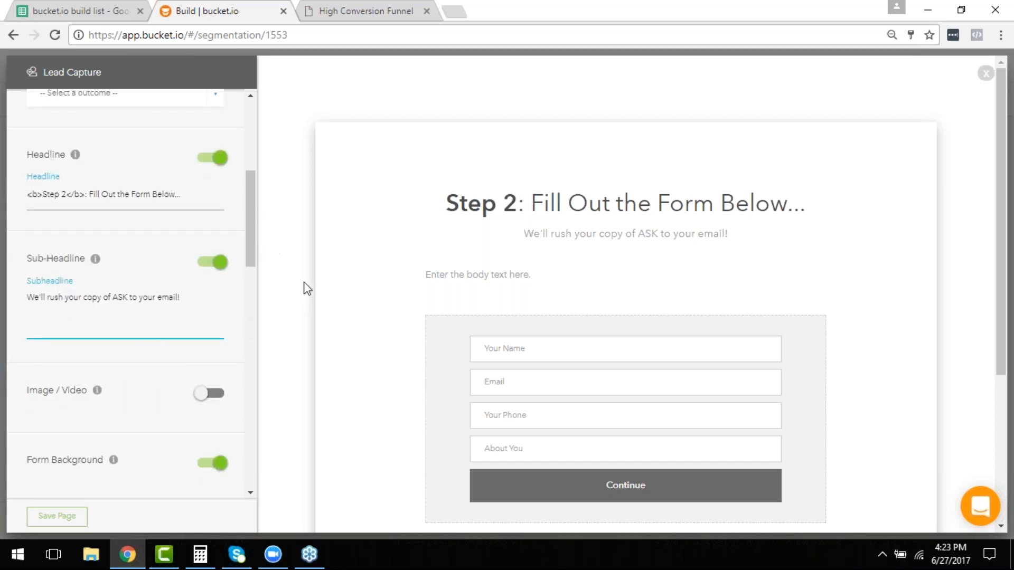
click(64, 6)
scroll(211, 344, down, 3)
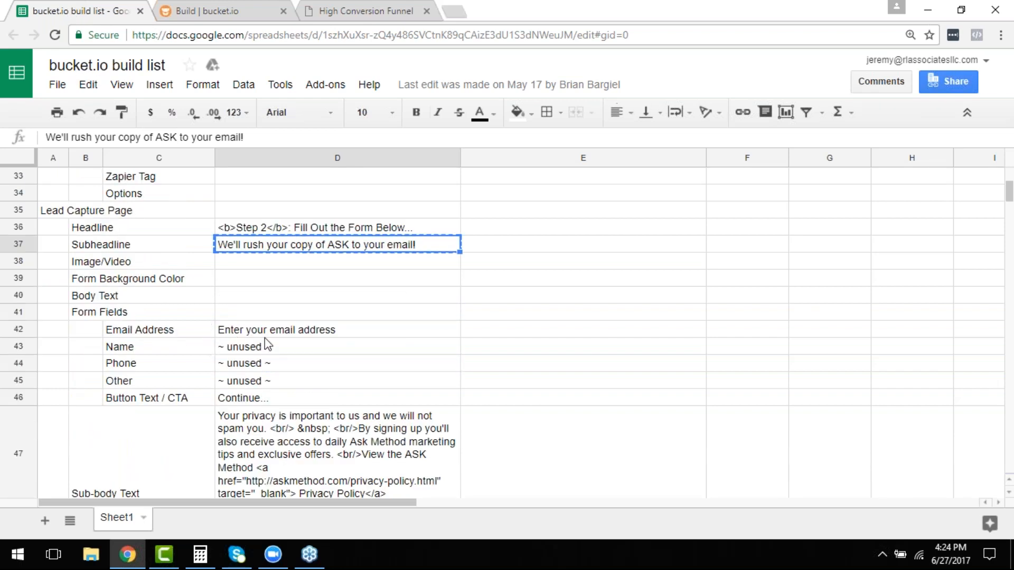
click(332, 436)
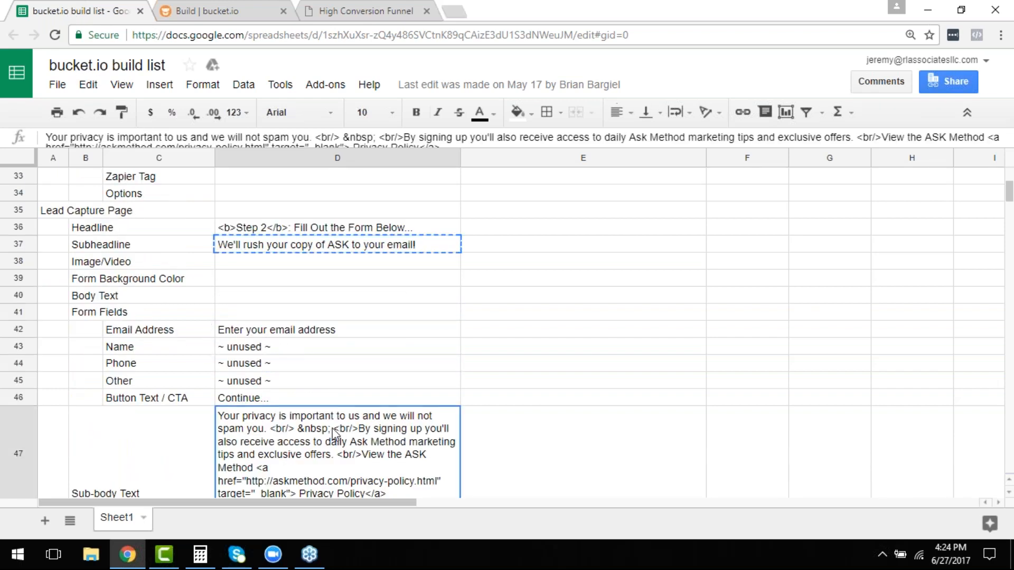
key(ctrl+c)
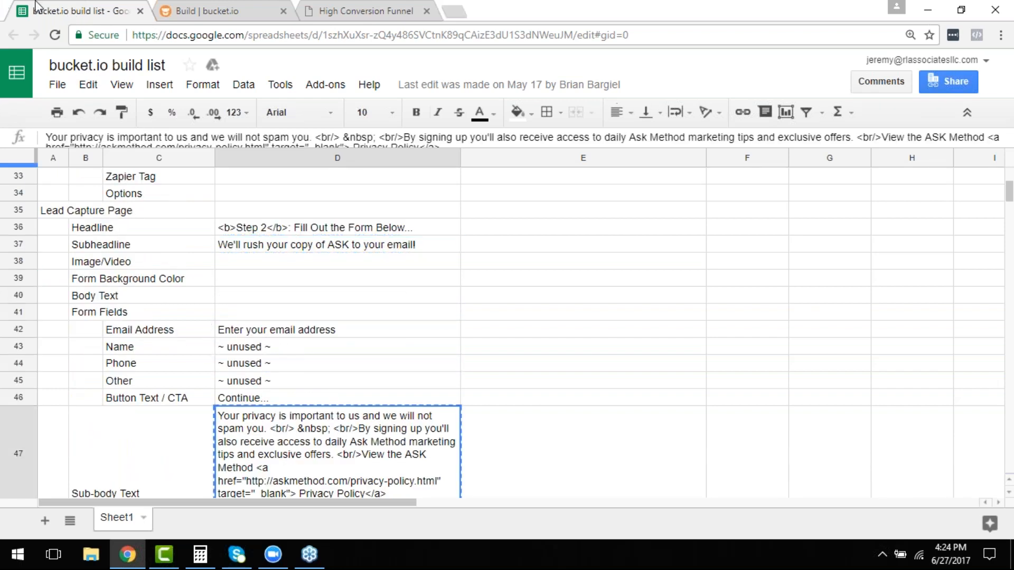
click(210, 7)
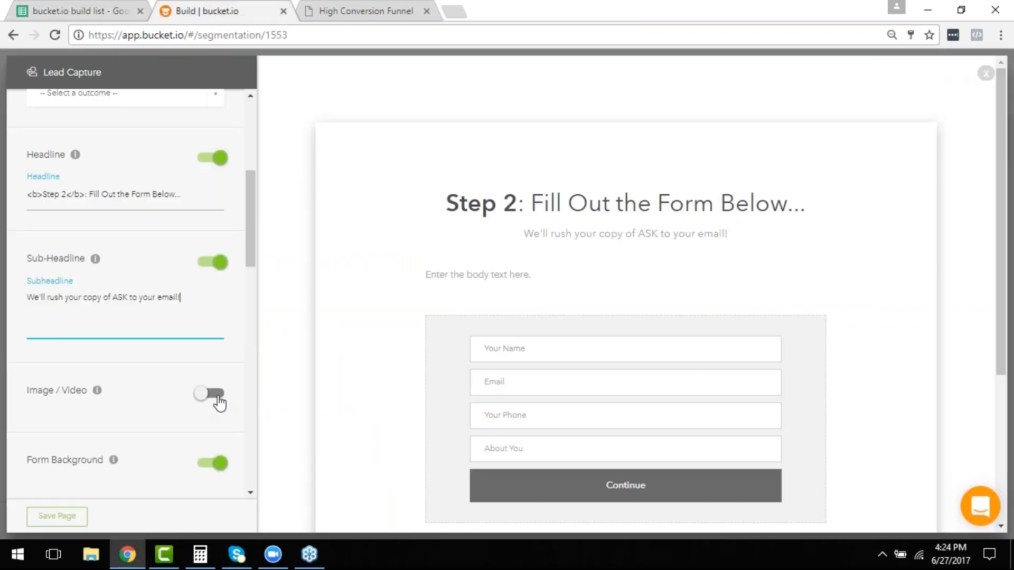
Step: Turn off the Body Text, Name, Phone and Other elements of the Lead Capture page
scroll(209, 402, down, 2)
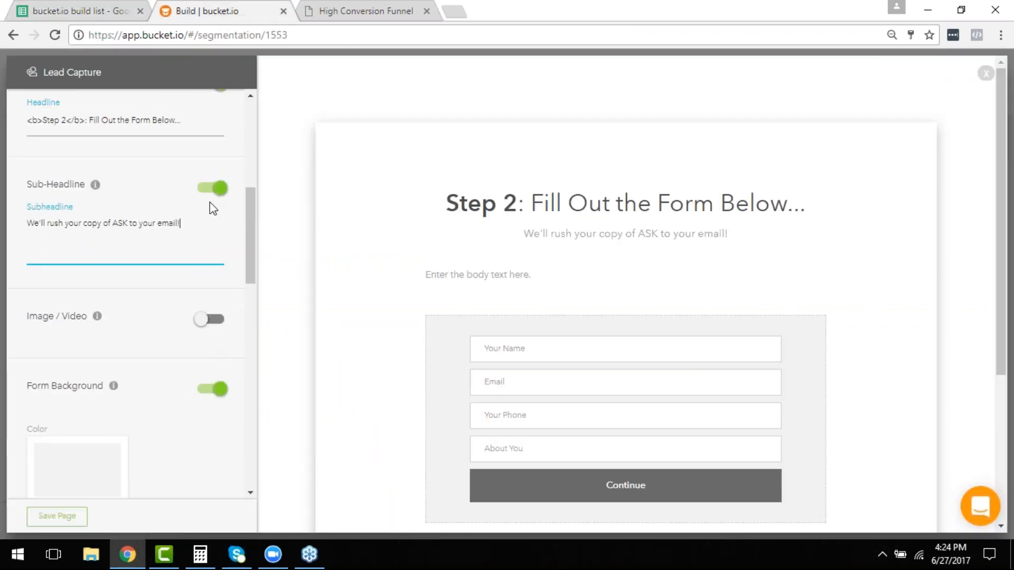
scroll(206, 284, down, 5)
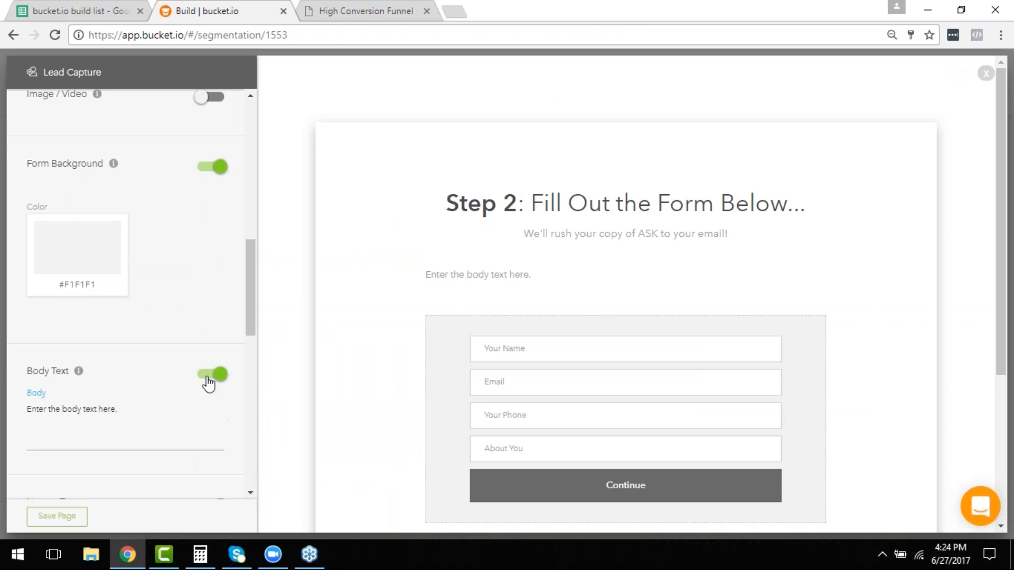
click(208, 376)
scroll(208, 383, down, 2)
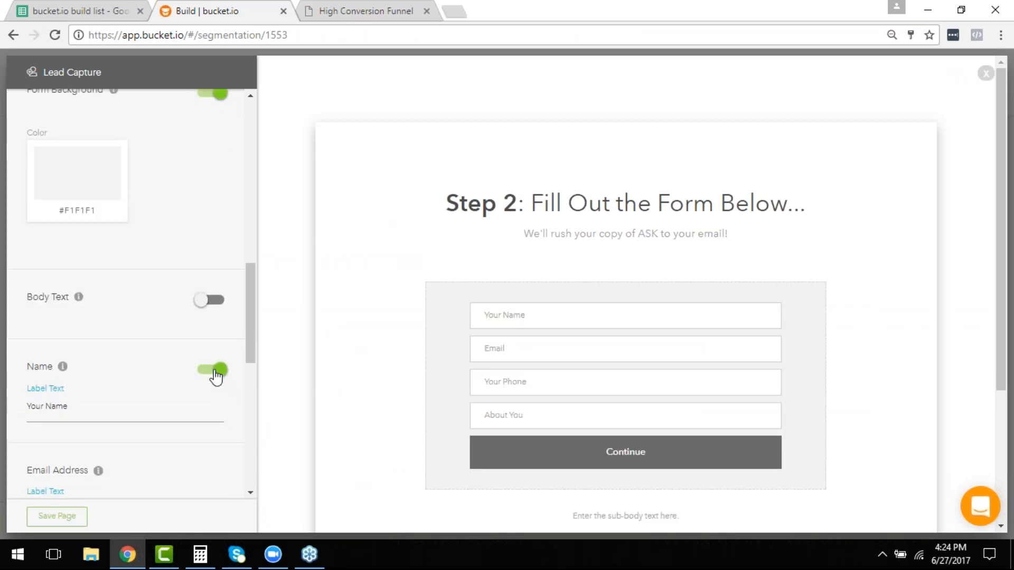
click(213, 371)
scroll(213, 378, down, 4)
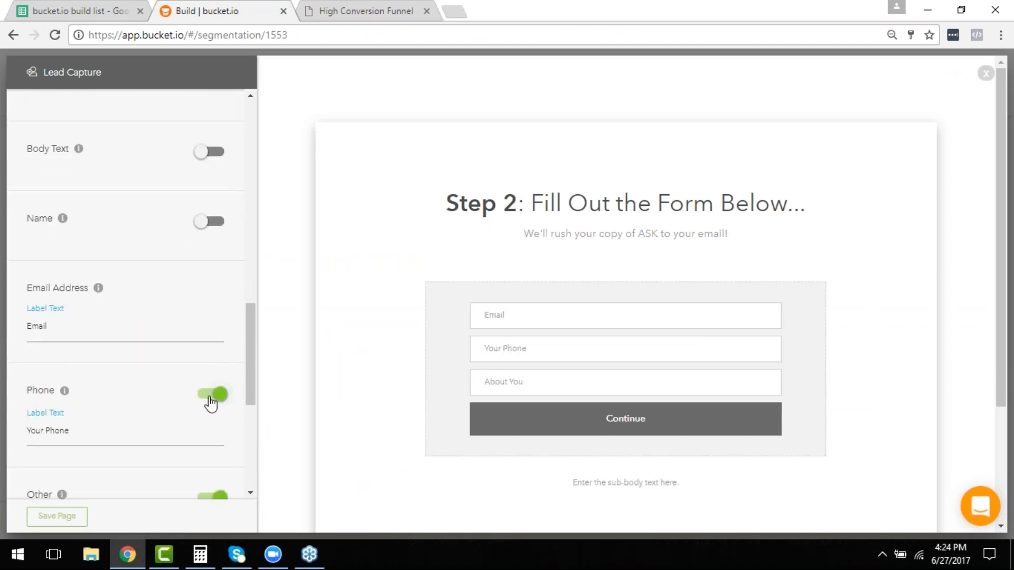
click(210, 399)
scroll(207, 391, down, 2)
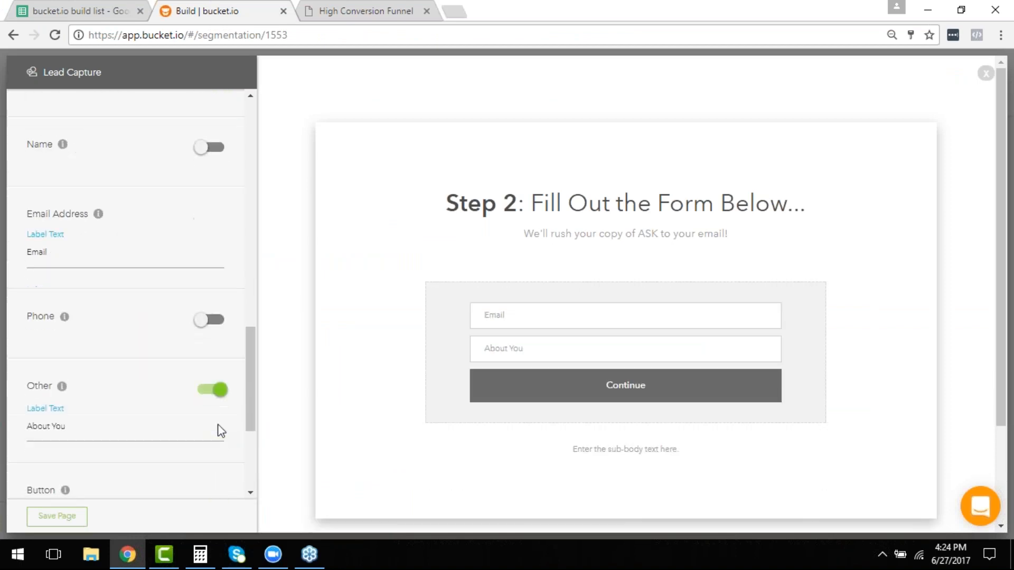
click(209, 394)
scroll(195, 382, down, 4)
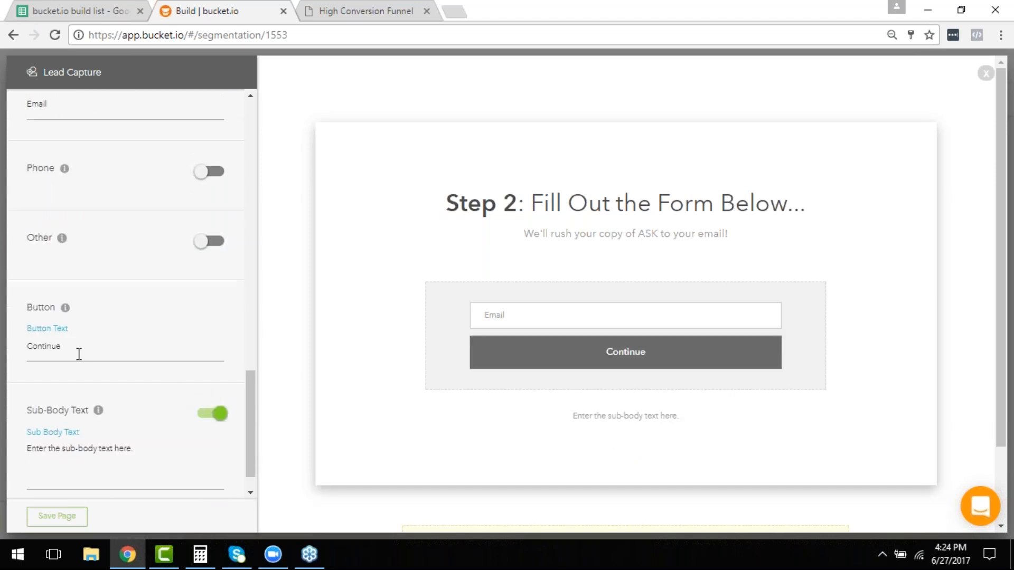
Step: Set the button text to "Continue...", replace the sub-body text with the copied privacy notice, and save the Lead Capture page
click(106, 355)
text(...)
triple_click(113, 457)
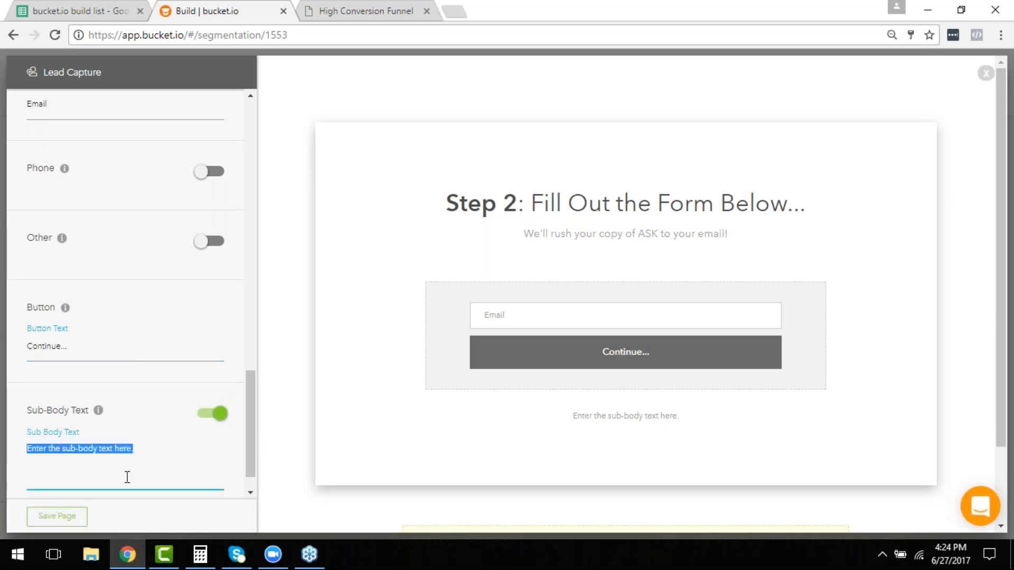
key(ctrl+v)
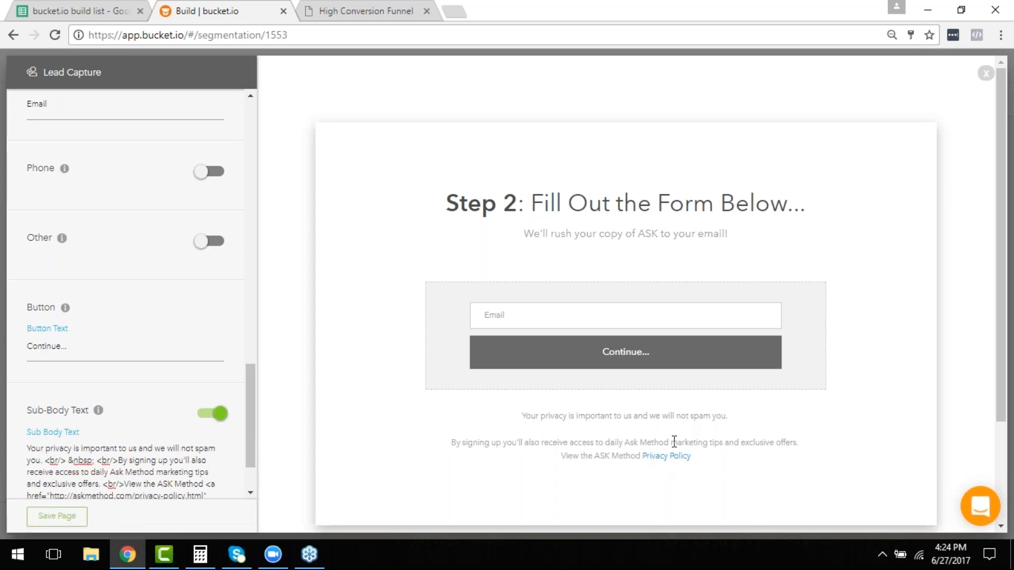
scroll(255, 430, down, 1)
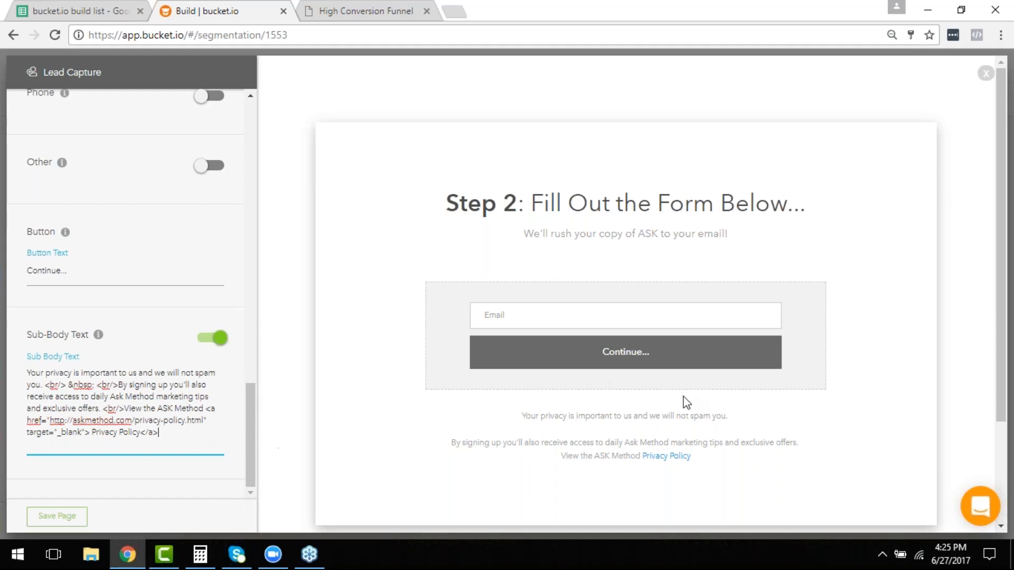
click(59, 520)
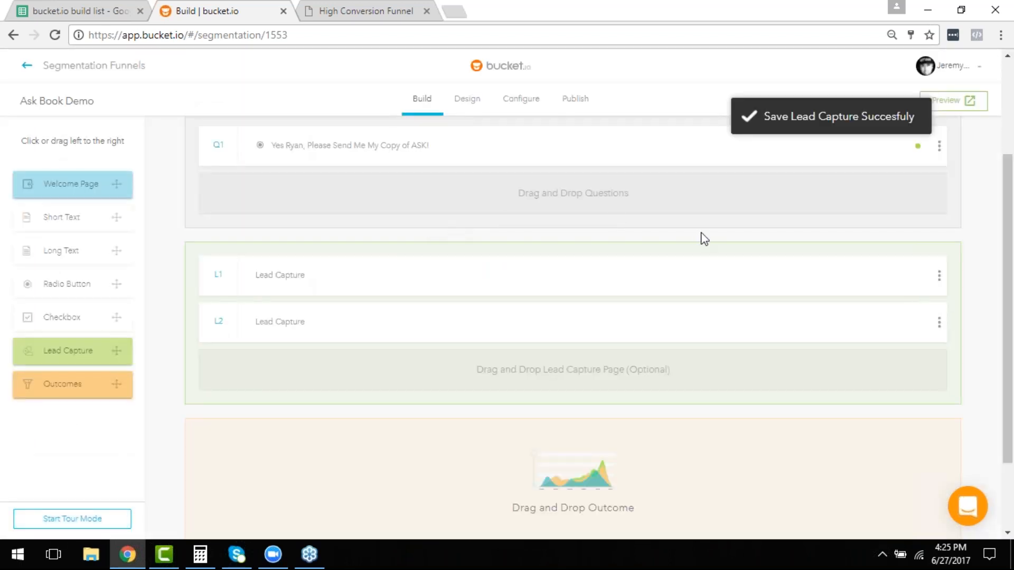
Step: Delete the first Lead Capture page, L1, from the funnel and dismiss the notifications
click(938, 276)
click(868, 306)
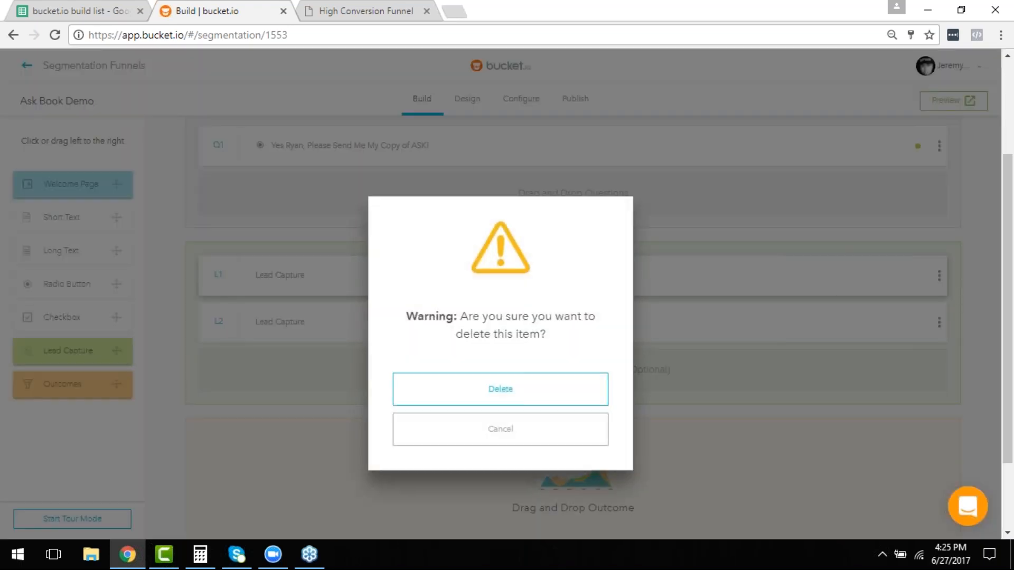
click(527, 405)
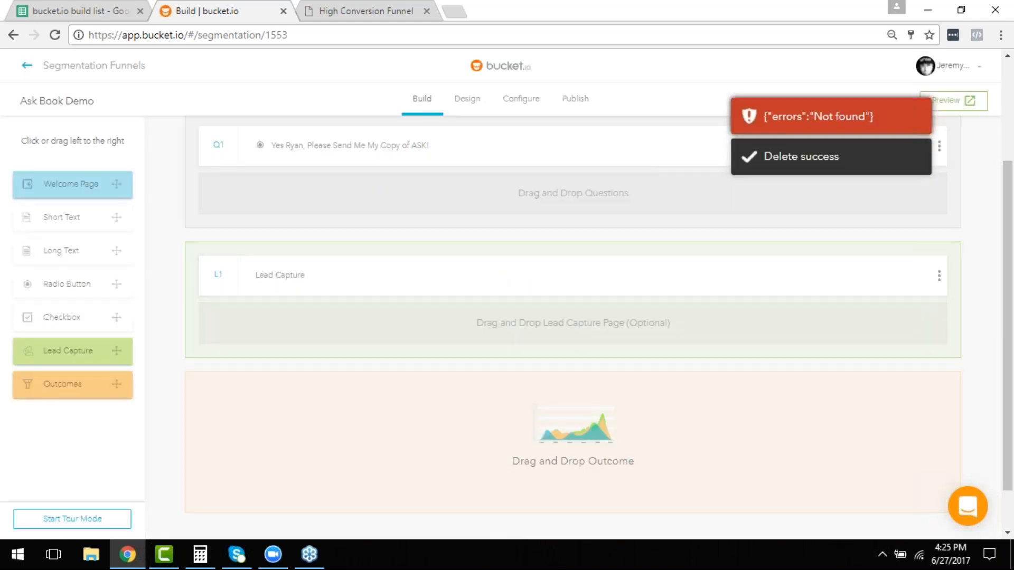
click(826, 117)
click(827, 117)
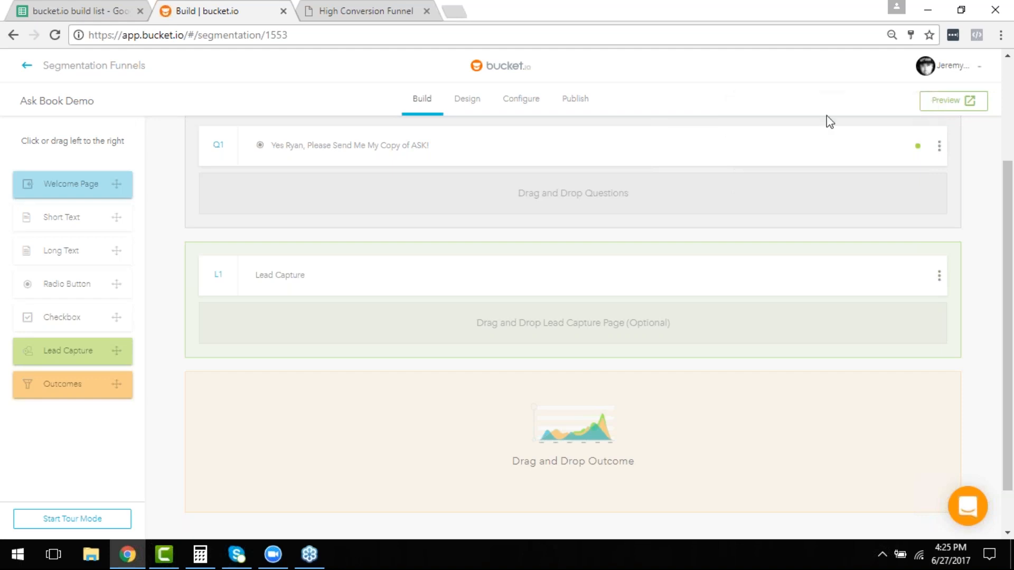
Step: Try to open the remaining Lead Capture page, reload the funnel builder, then add and save a new Lead Capture page in the lead capture section
click(612, 291)
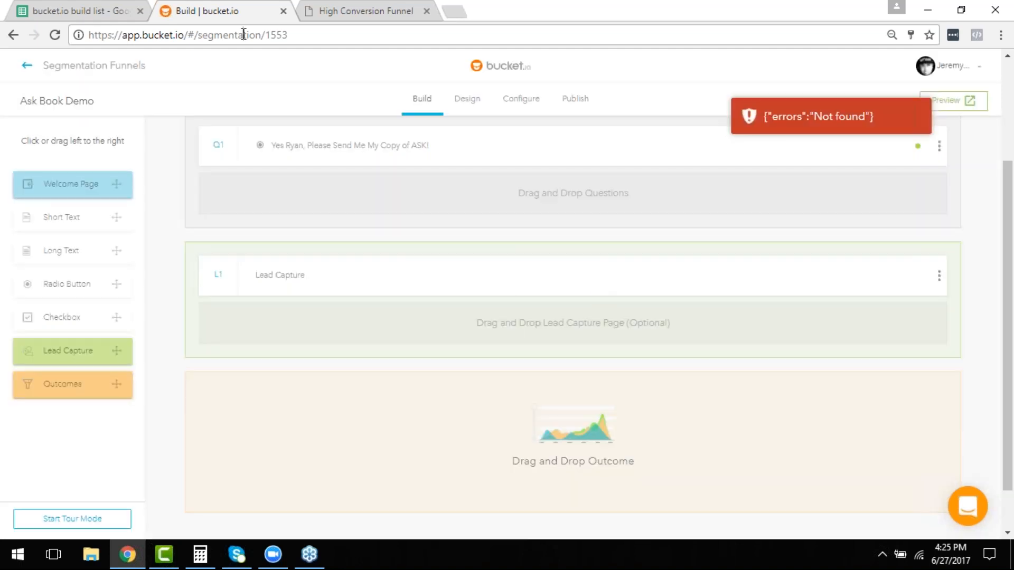
click(244, 35)
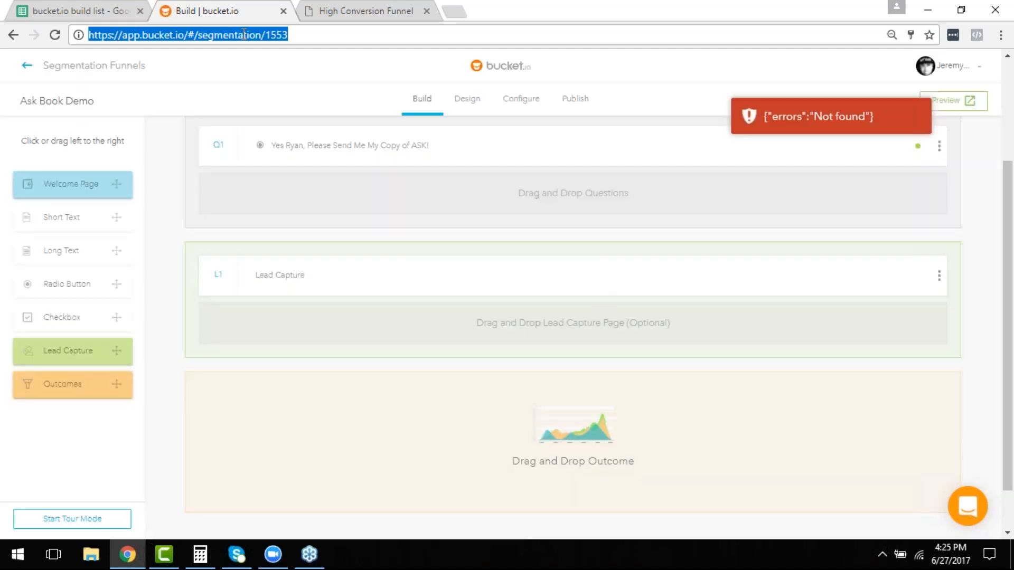
key(Return)
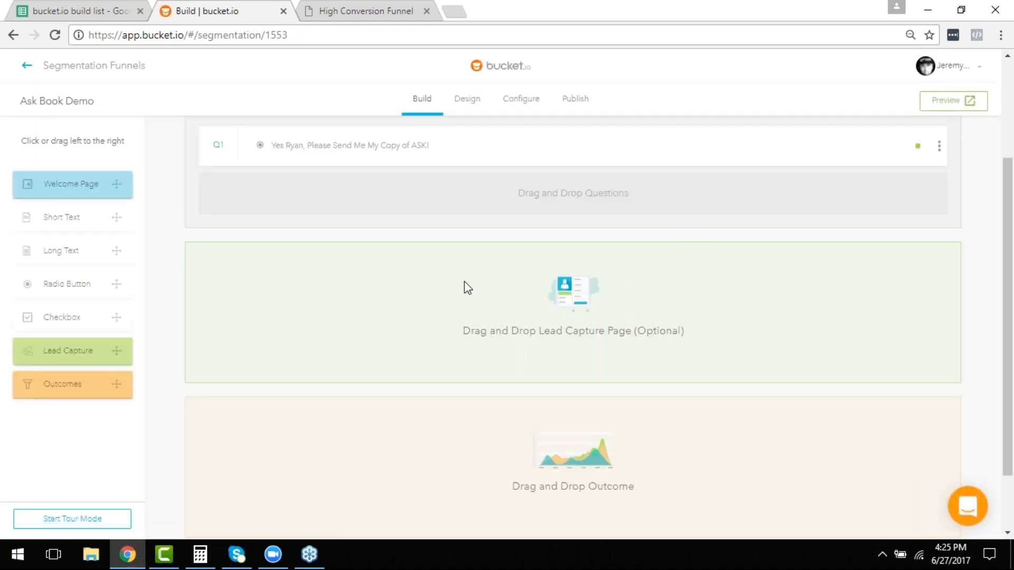
drag(84, 353, 345, 309)
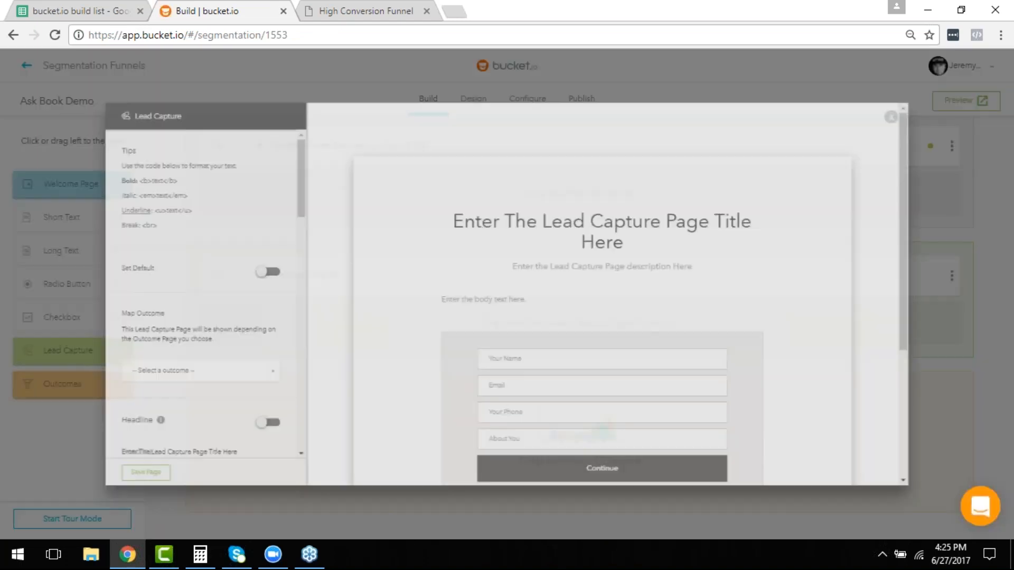
click(63, 524)
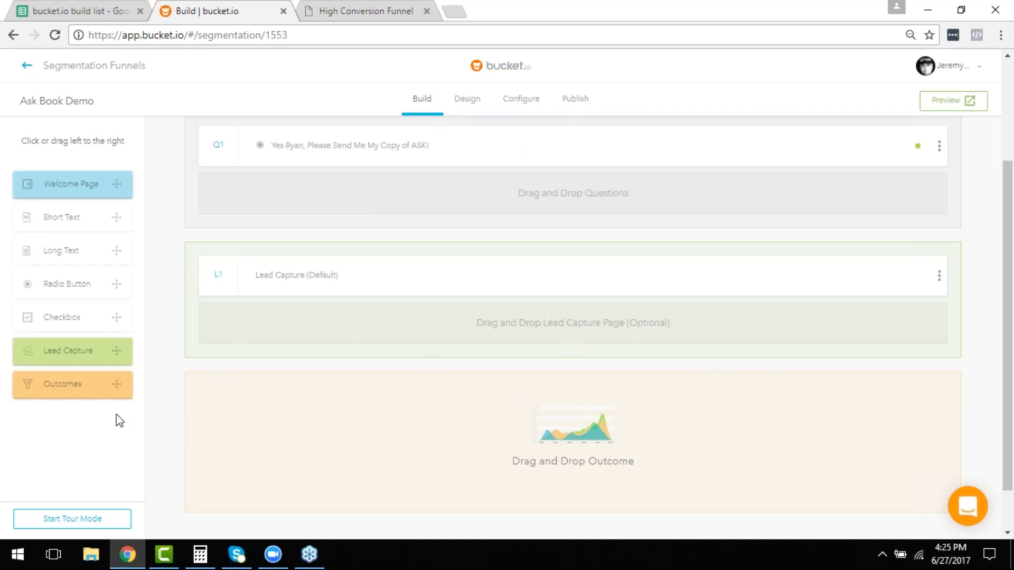
Step: Switch to the High Conversion Funnel PDF and read through the Outcomes slides as far as the Outcomes Demo slide
click(378, 8)
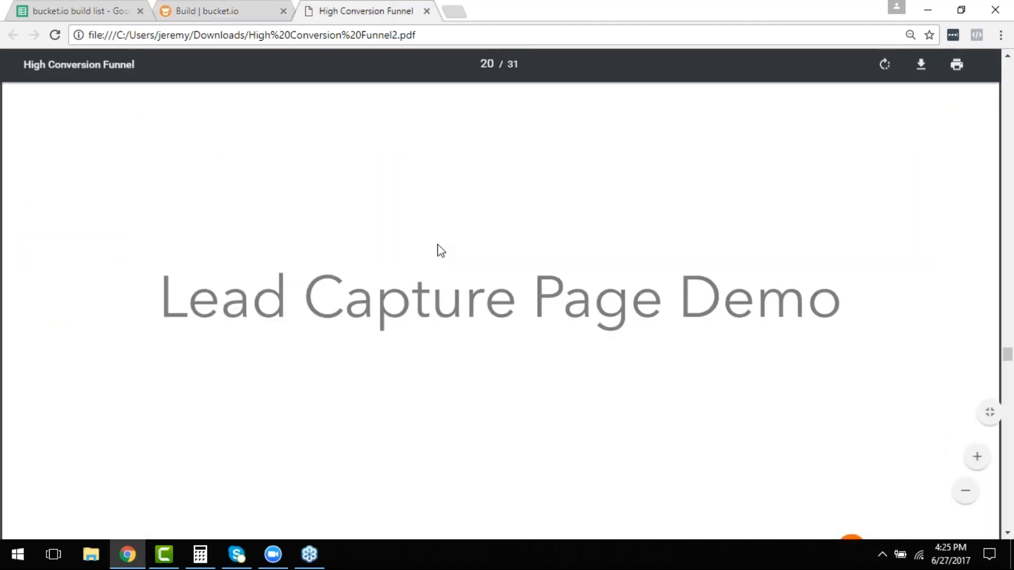
scroll(436, 258, down, 10)
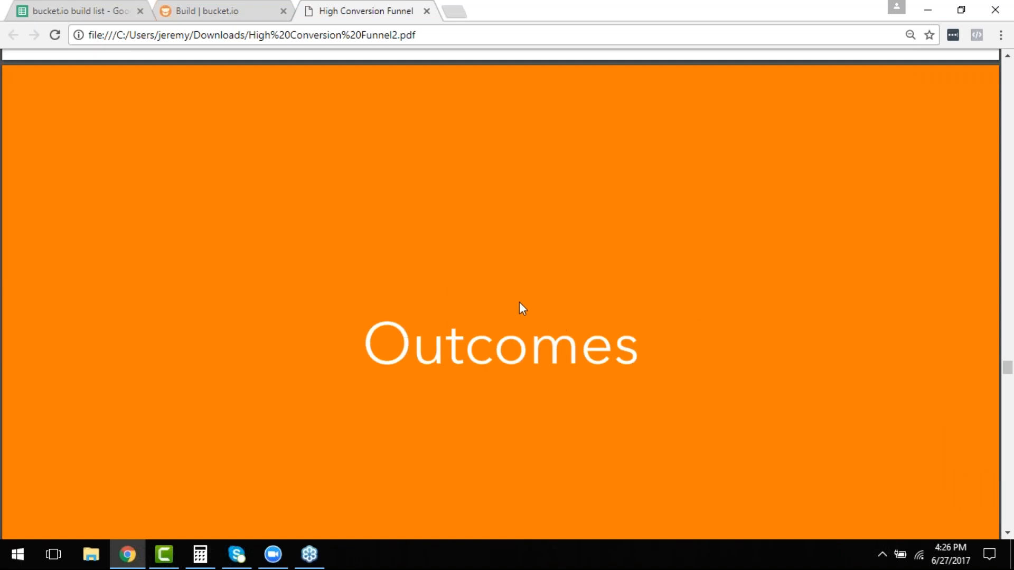
scroll(518, 302, down, 7)
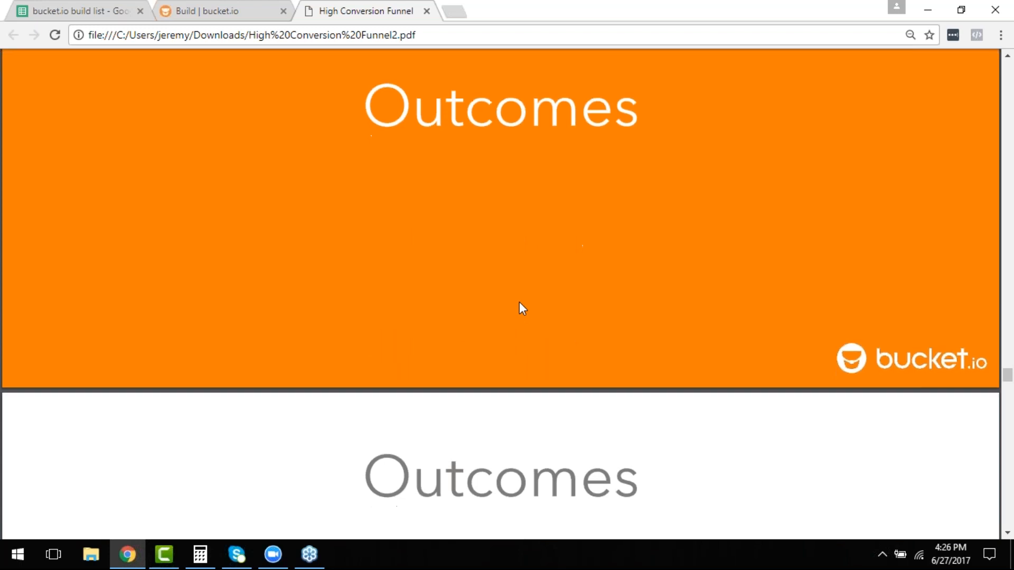
scroll(520, 303, down, 4)
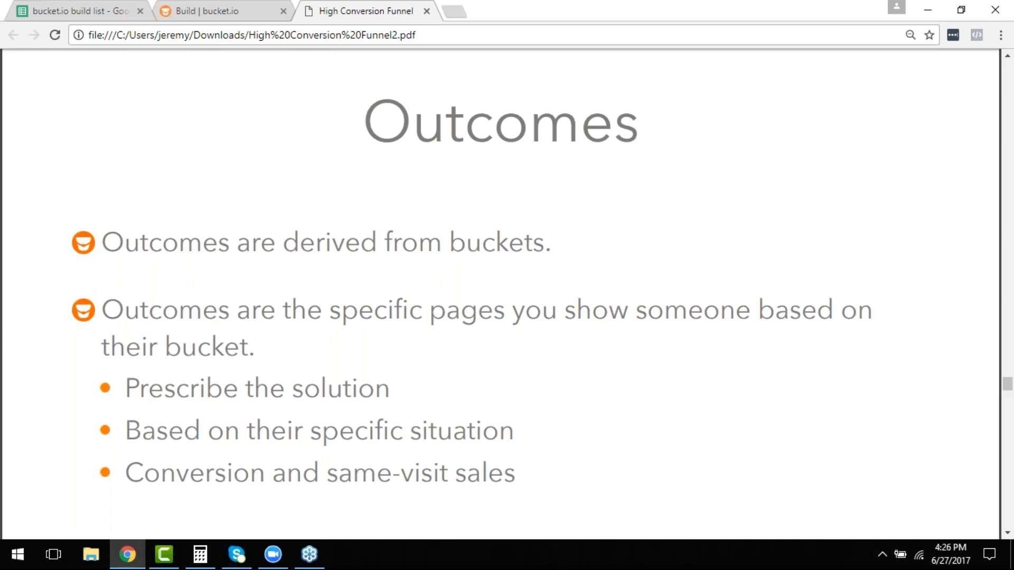
scroll(534, 325, down, 8)
scroll(535, 335, down, 2)
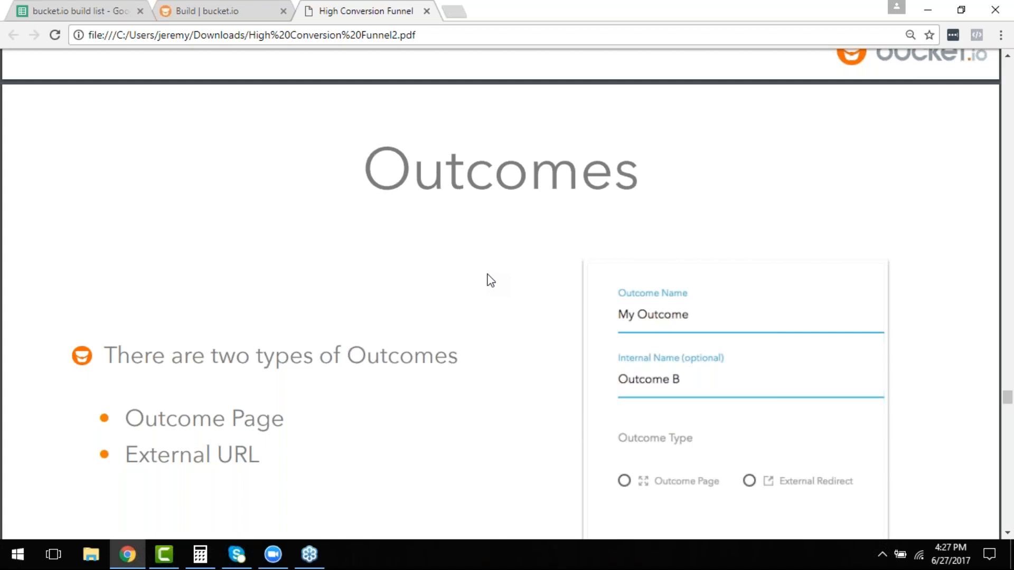
scroll(489, 282, down, 2)
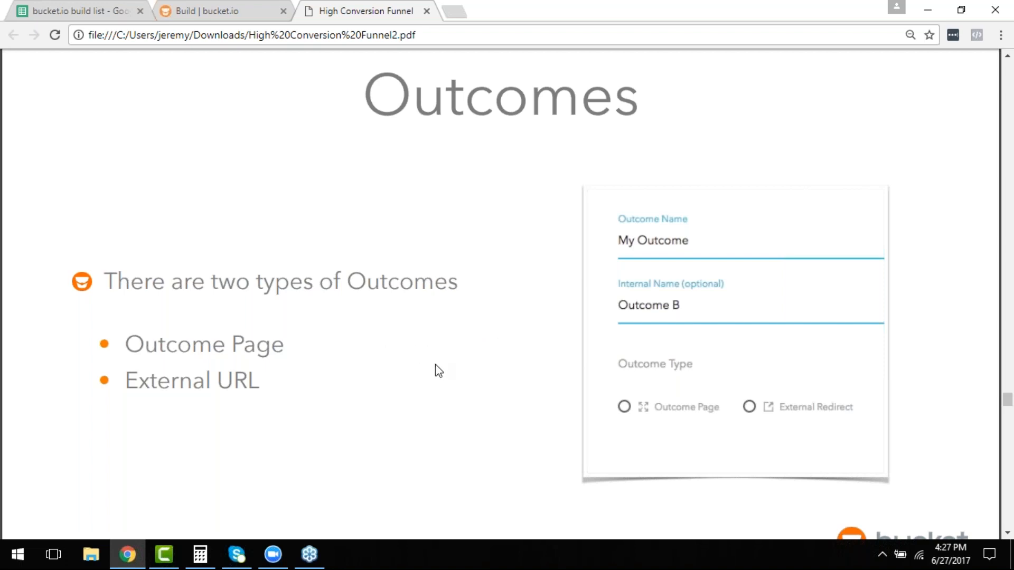
scroll(437, 369, down, 9)
scroll(498, 301, down, 3)
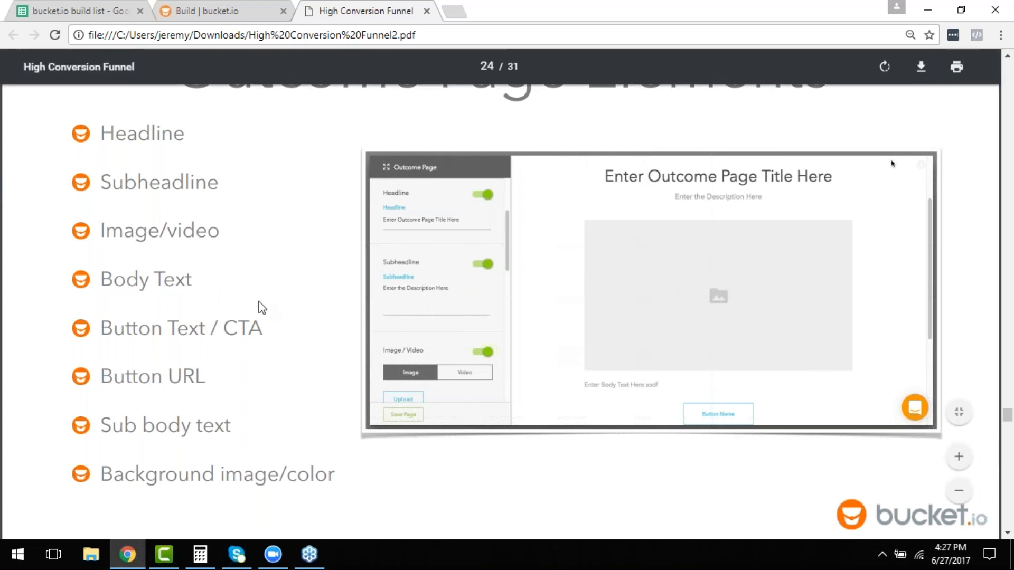
scroll(263, 307, down, 3)
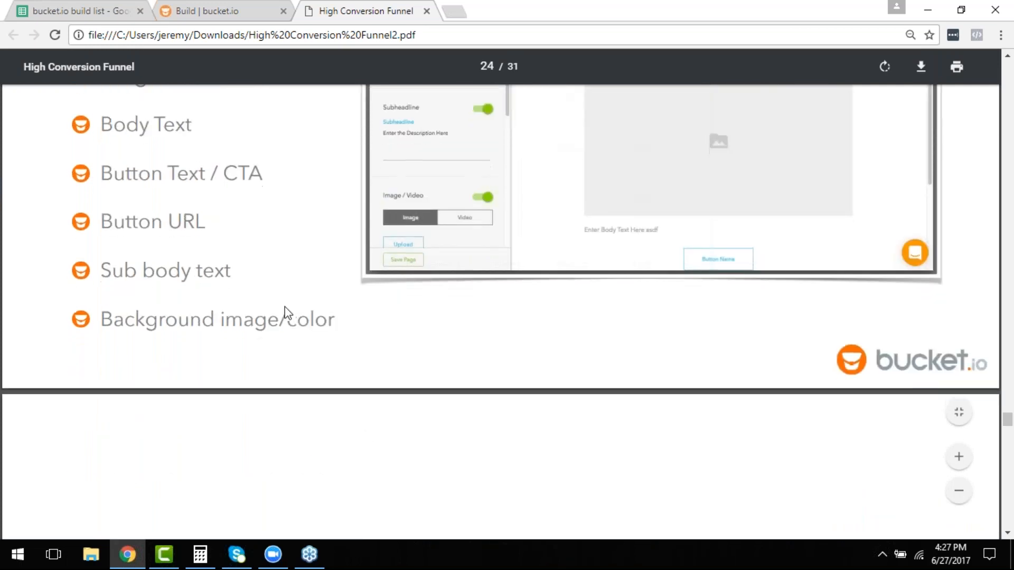
scroll(285, 312, down, 5)
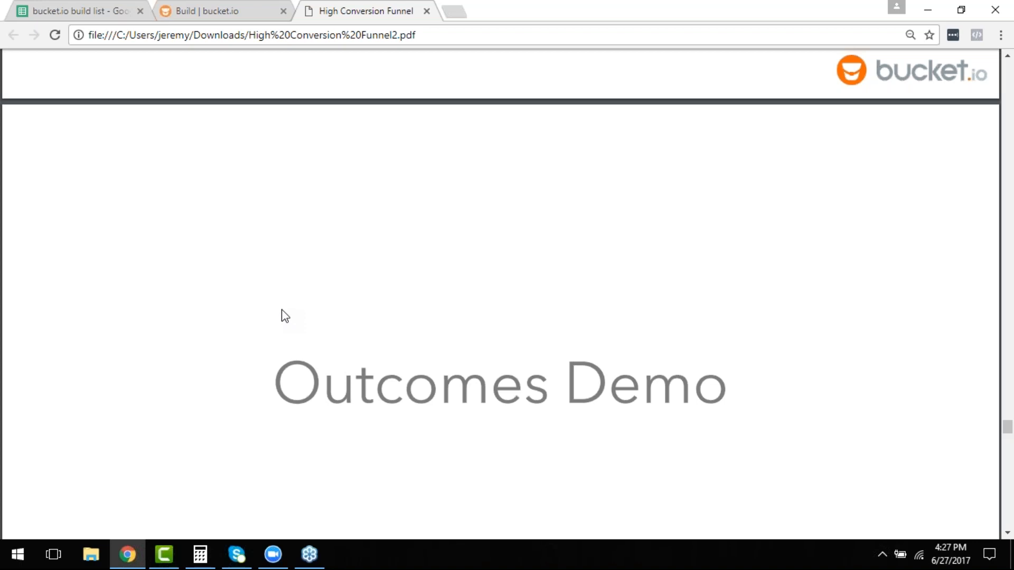
scroll(285, 315, down, 2)
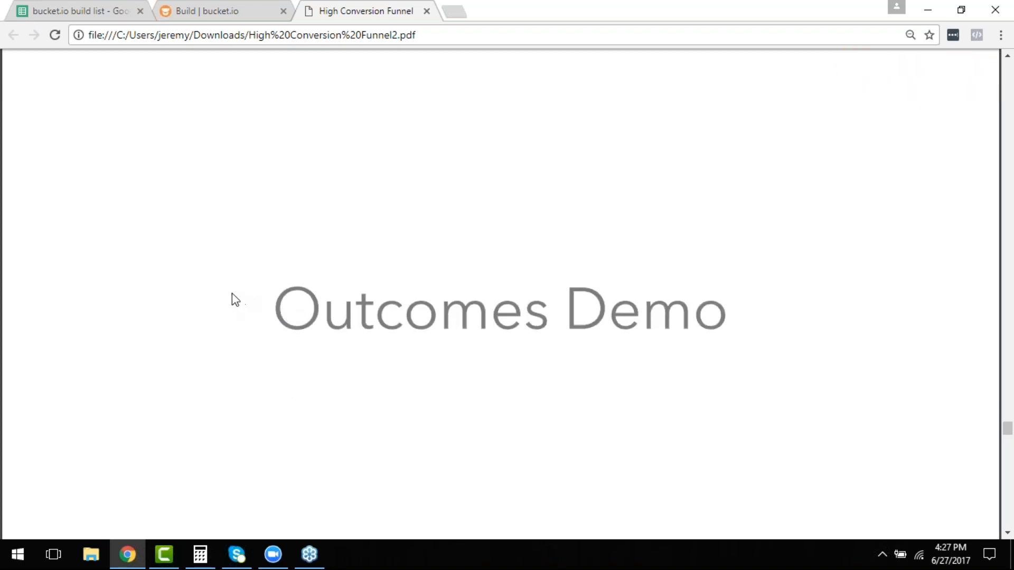
Step: Copy the Outcome Page headline "Your Copy of ASK Is On Its Way!" from the bucket.io build list spreadsheet
click(93, 2)
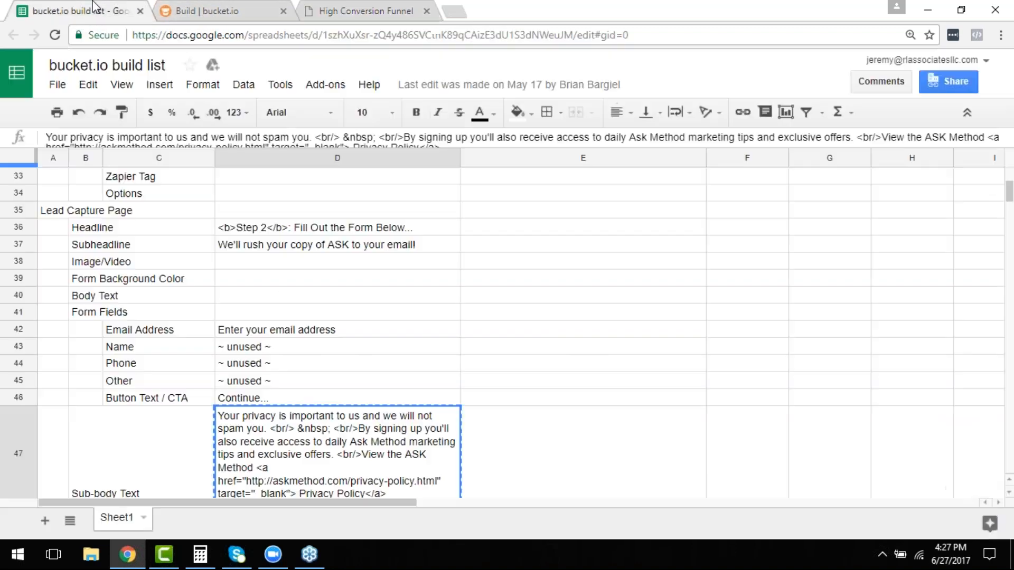
scroll(315, 396, down, 8)
scroll(315, 396, up, 1)
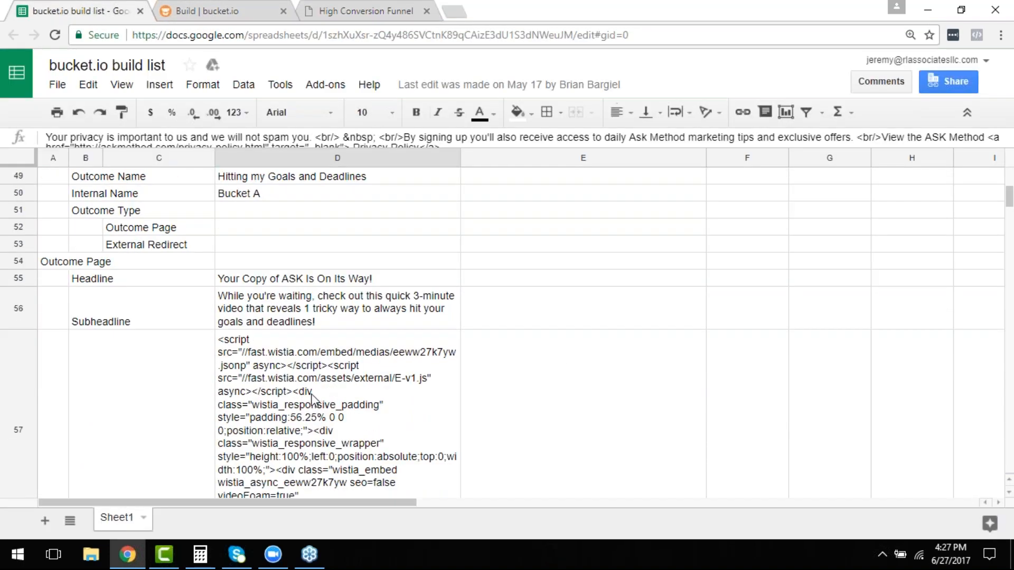
click(281, 280)
key(ctrl+c)
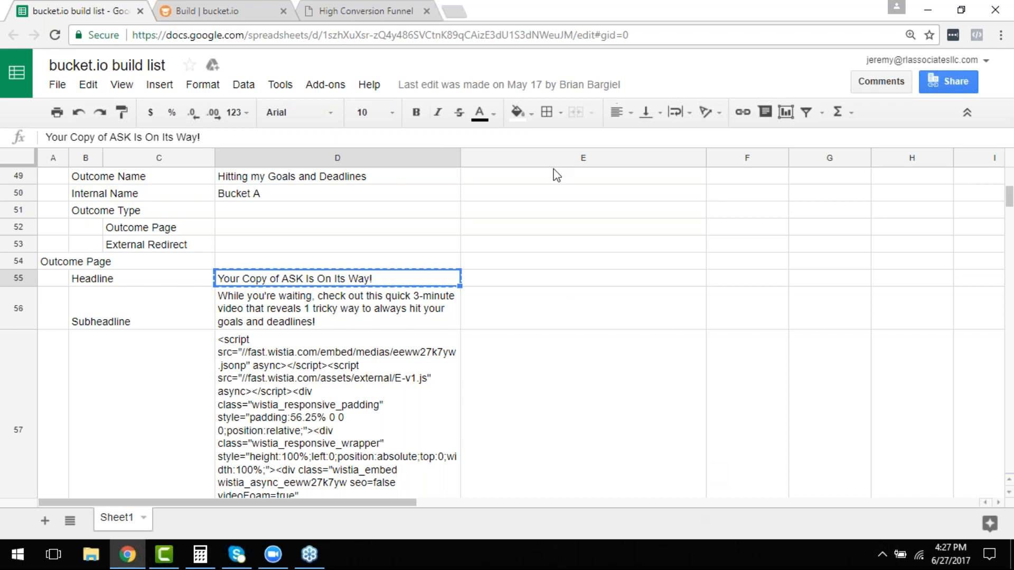
Step: In the bucket.io funnel builder, add an outcome named with the copied headline, set its type to Outcome Page and create the page
click(259, 7)
drag(99, 387, 450, 412)
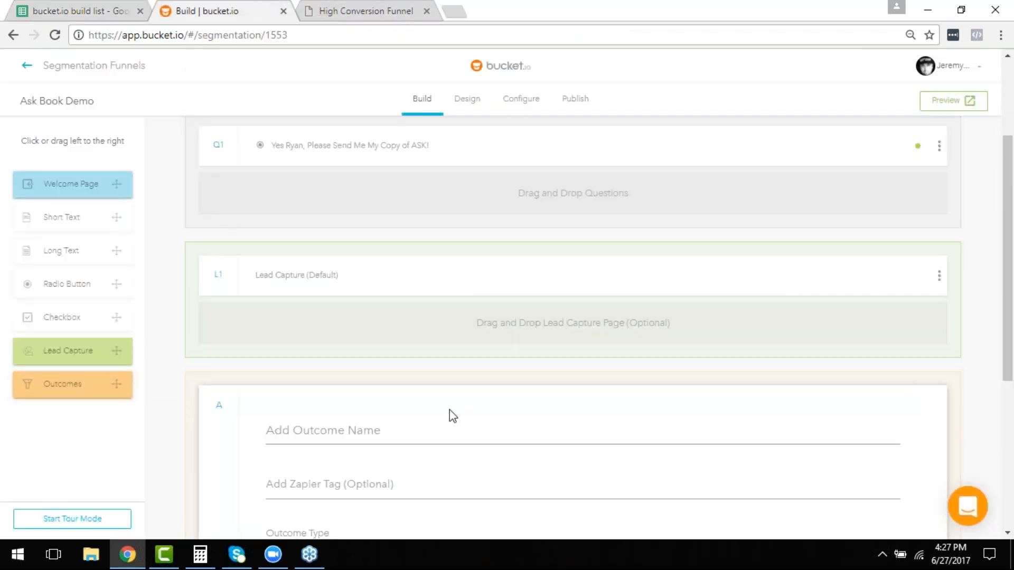
scroll(448, 413, down, 1)
click(353, 361)
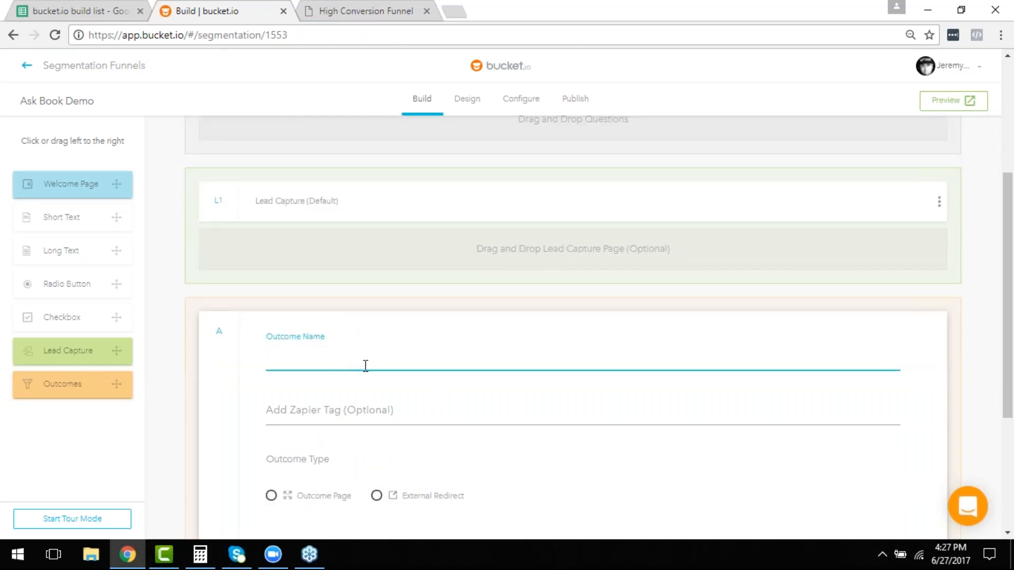
key(ctrl+v)
scroll(378, 298, down, 2)
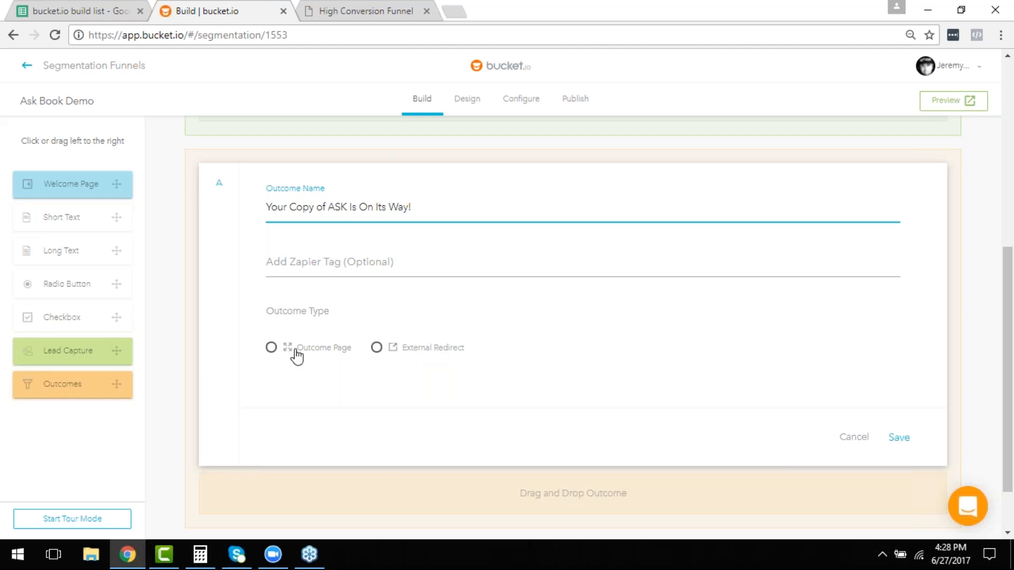
click(271, 350)
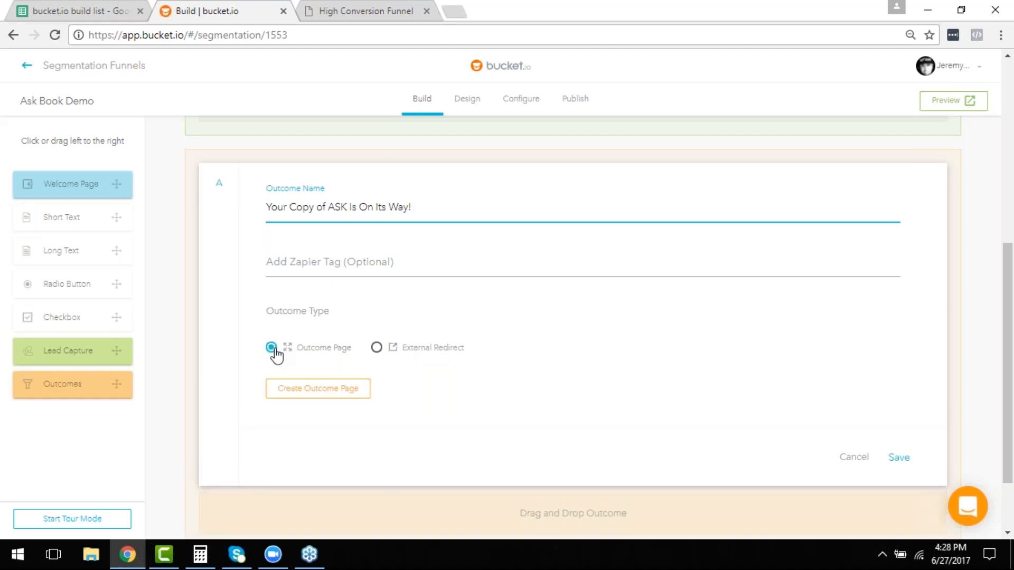
click(314, 391)
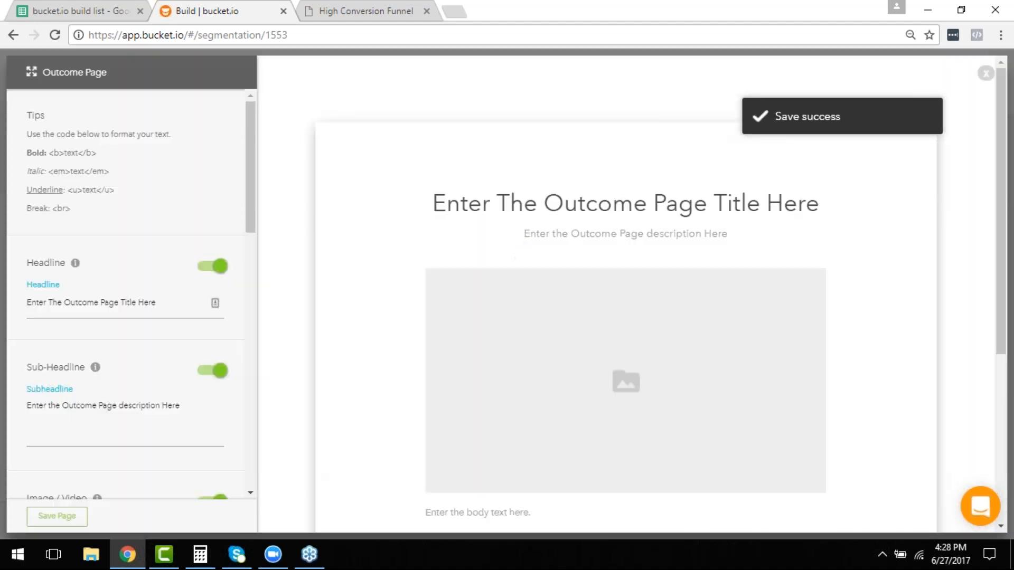
Step: Replace the Outcome Page's placeholder headline with "Your Copy of ASK Is On Its Way!"
triple_click(111, 306)
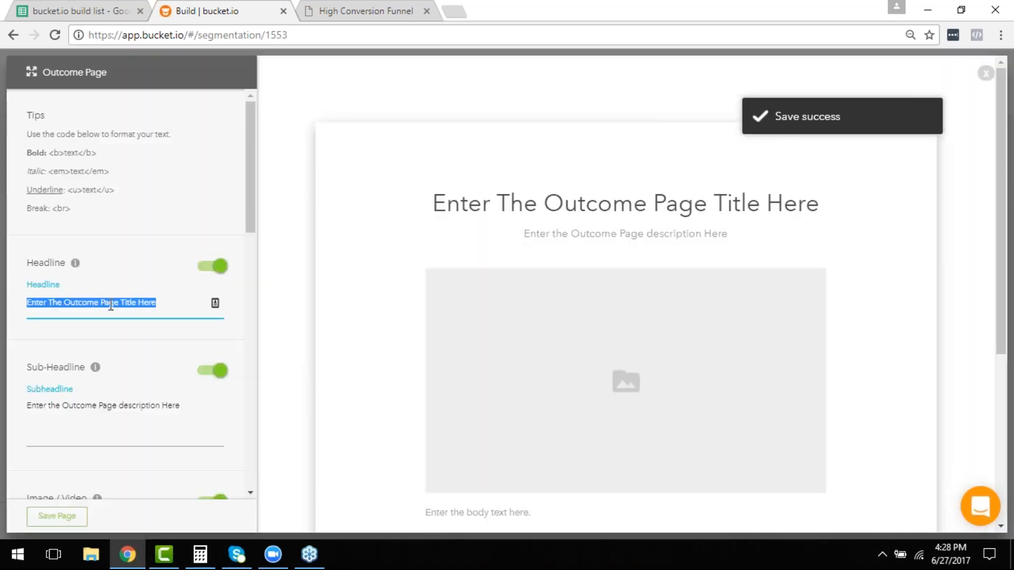
key(BackSpace)
key(ctrl+v)
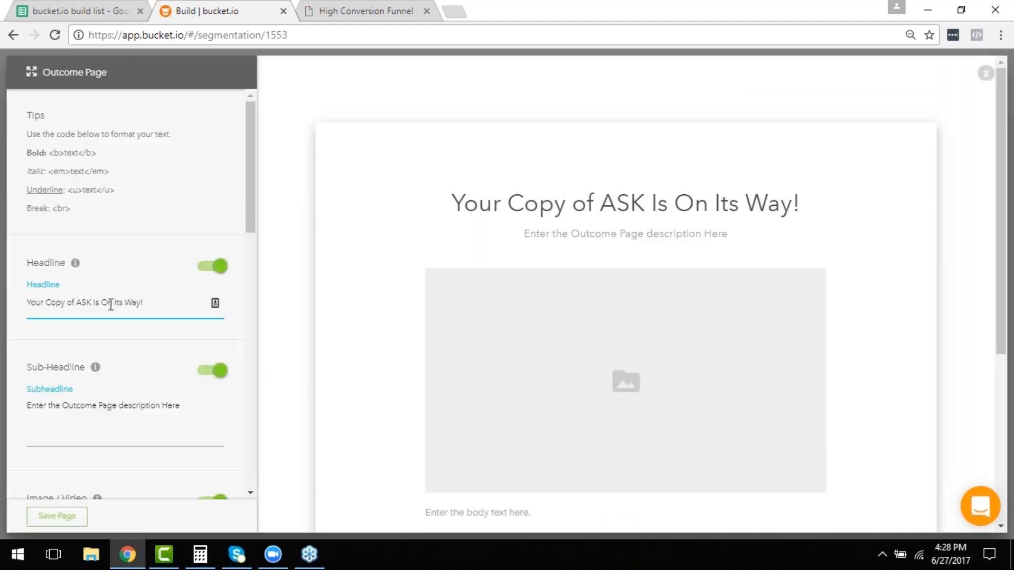
Step: Copy the "While you're waiting, check out this quick 3-minute video..." subheadline from the build list and paste it over the Outcome Page's subheadline
click(34, 9)
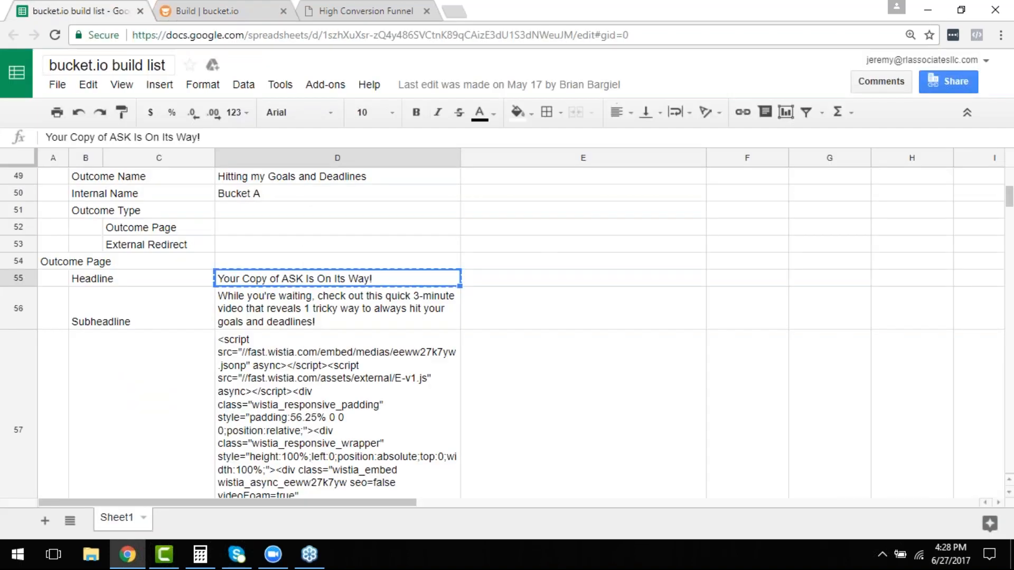
click(294, 312)
key(ctrl+c)
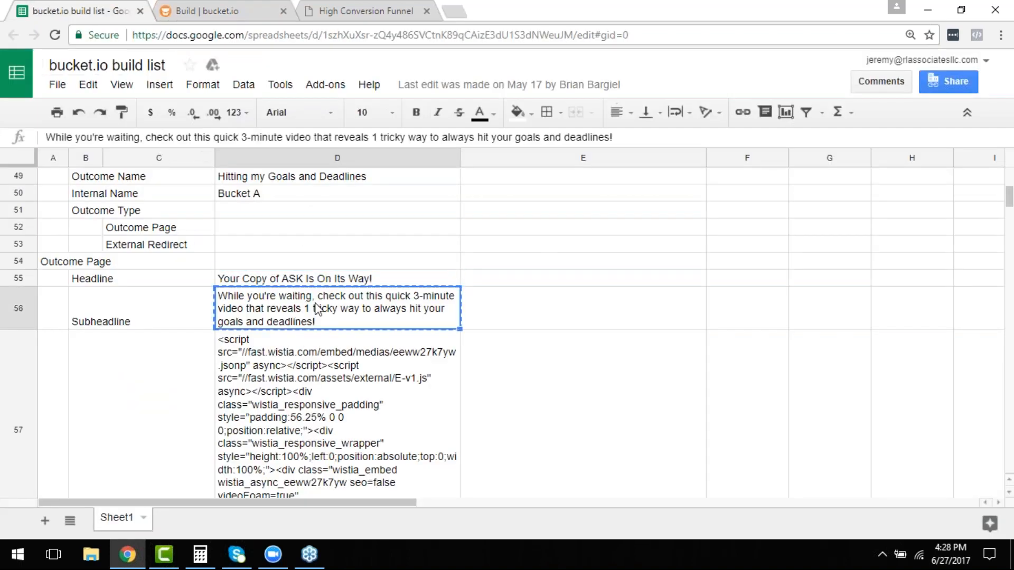
click(216, 10)
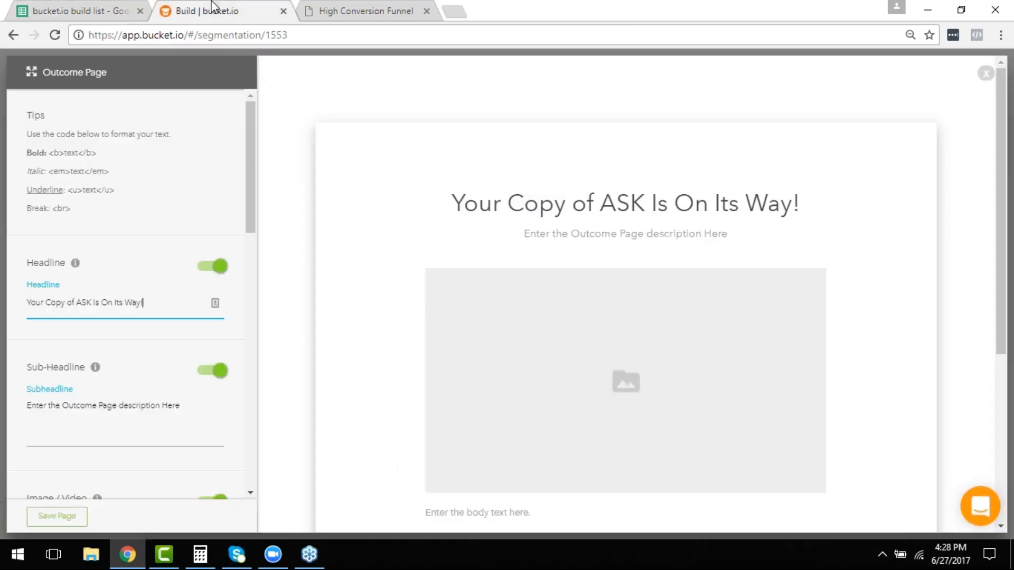
triple_click(148, 406)
key(ctrl+v)
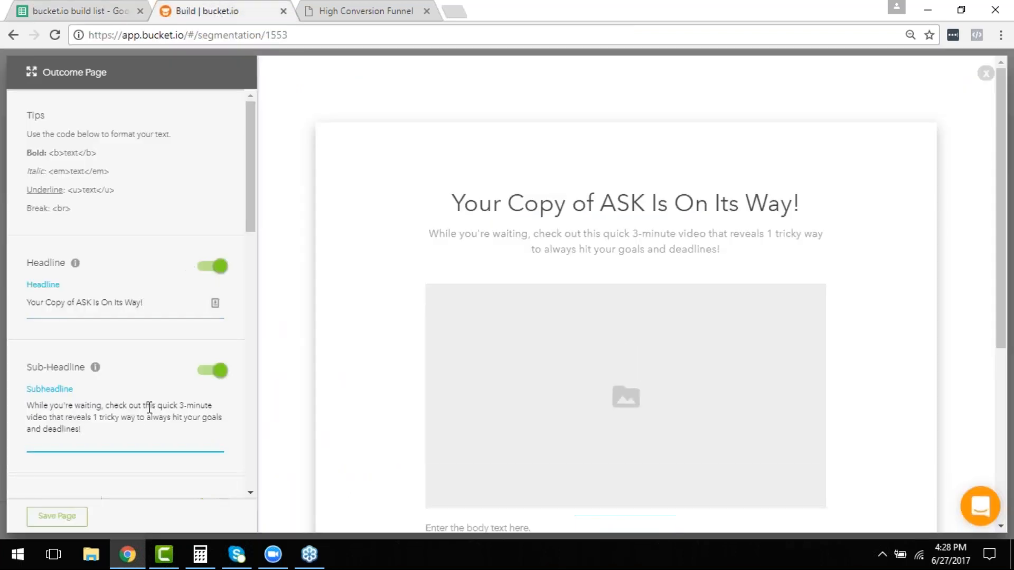
Step: Copy the Wistia embed code for the Outcome Page's Image/Video element from the build list spreadsheet
scroll(139, 372, down, 1)
scroll(131, 382, down, 1)
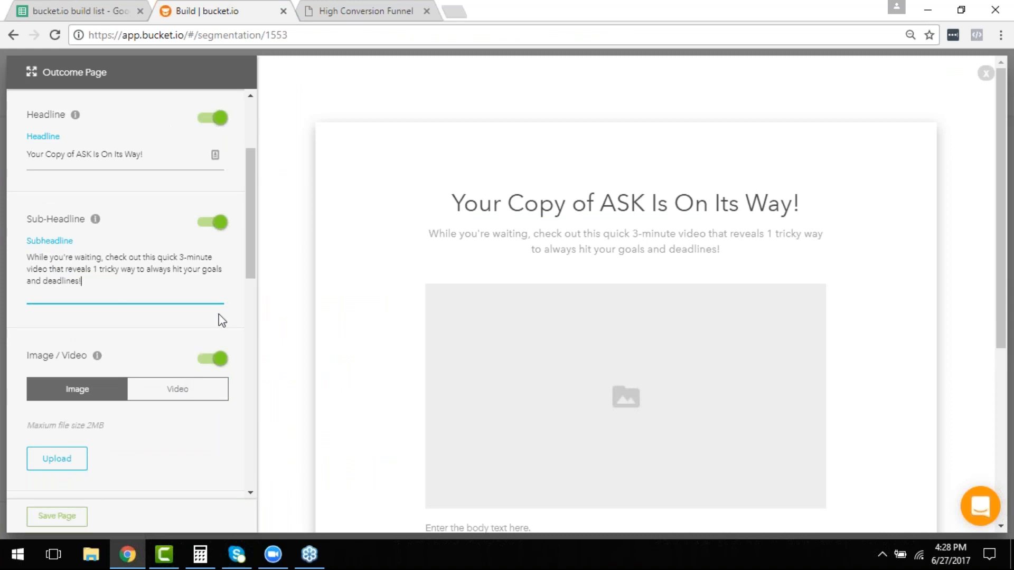
click(67, 13)
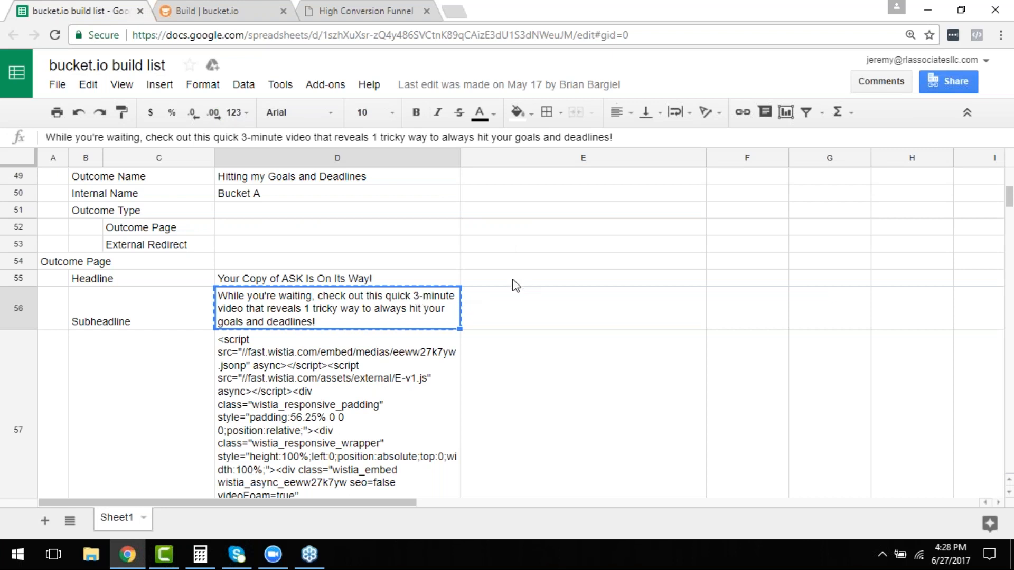
click(293, 404)
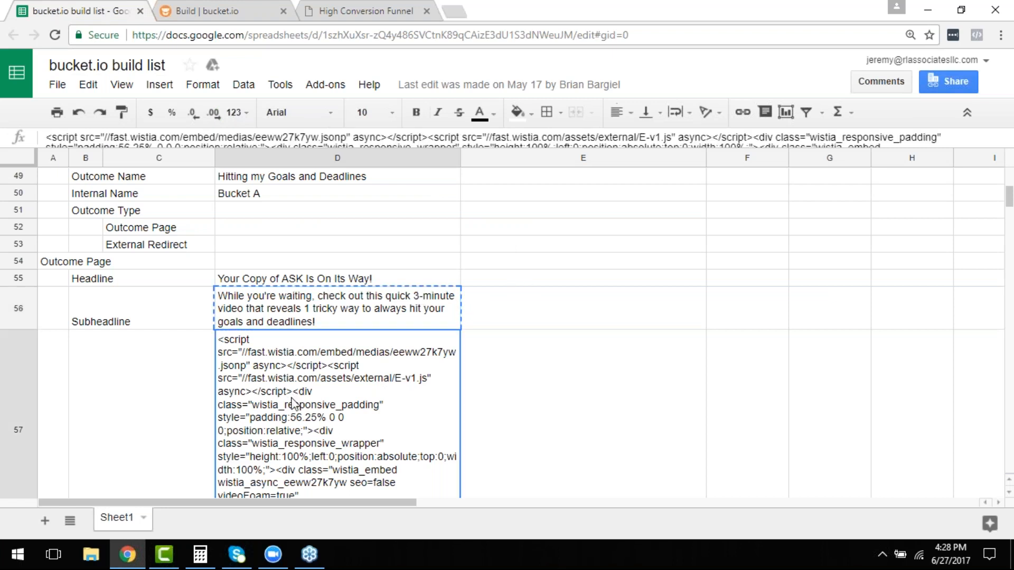
key(ctrl+c)
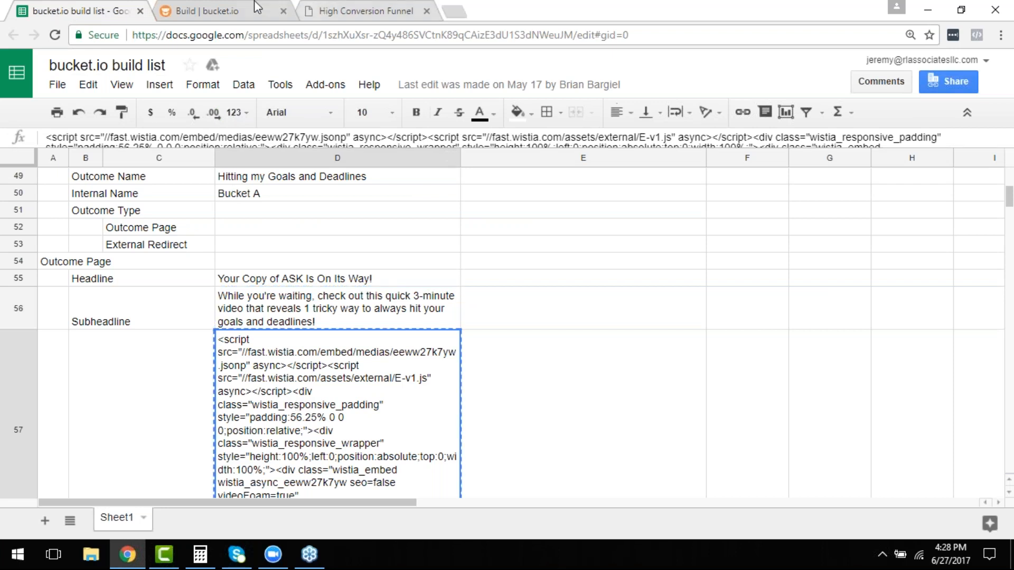
Step: Set the Outcome Page's Image/Video element to Video, paste the copied Wistia embed code and check the page preview
click(241, 7)
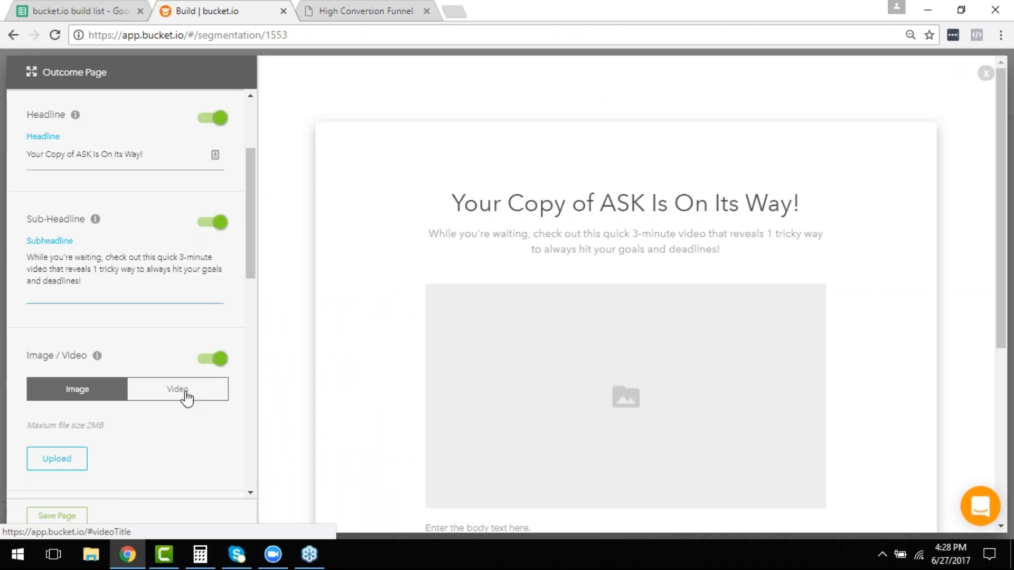
scroll(197, 378, down, 3)
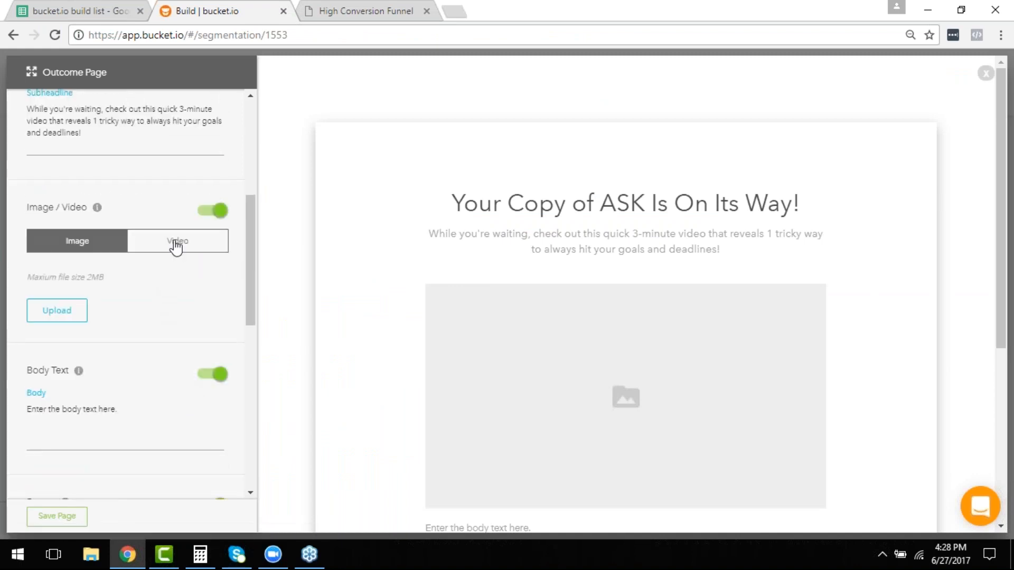
click(175, 246)
click(102, 294)
key(ctrl+v)
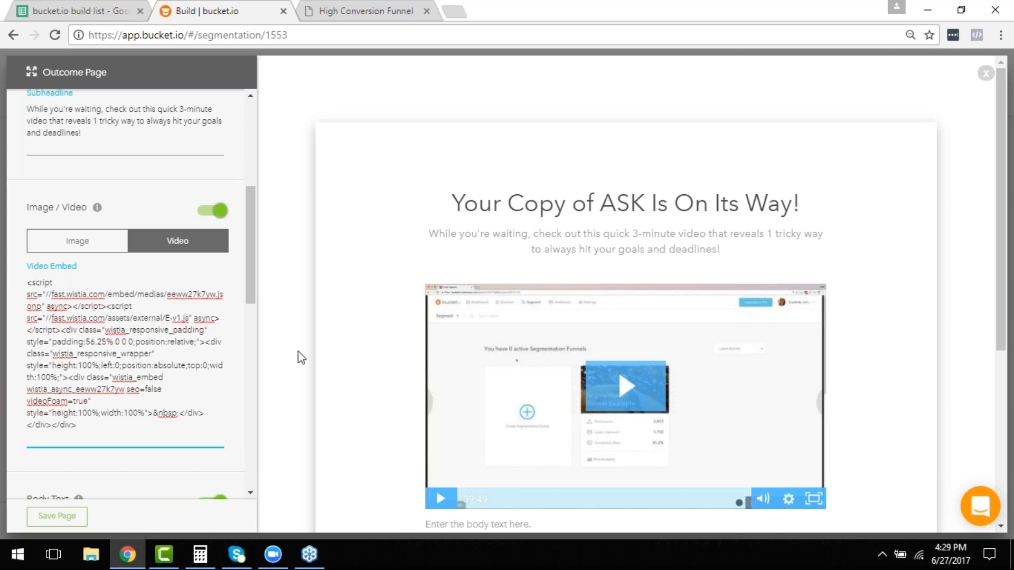
scroll(690, 261, down, 3)
scroll(593, 333, up, 2)
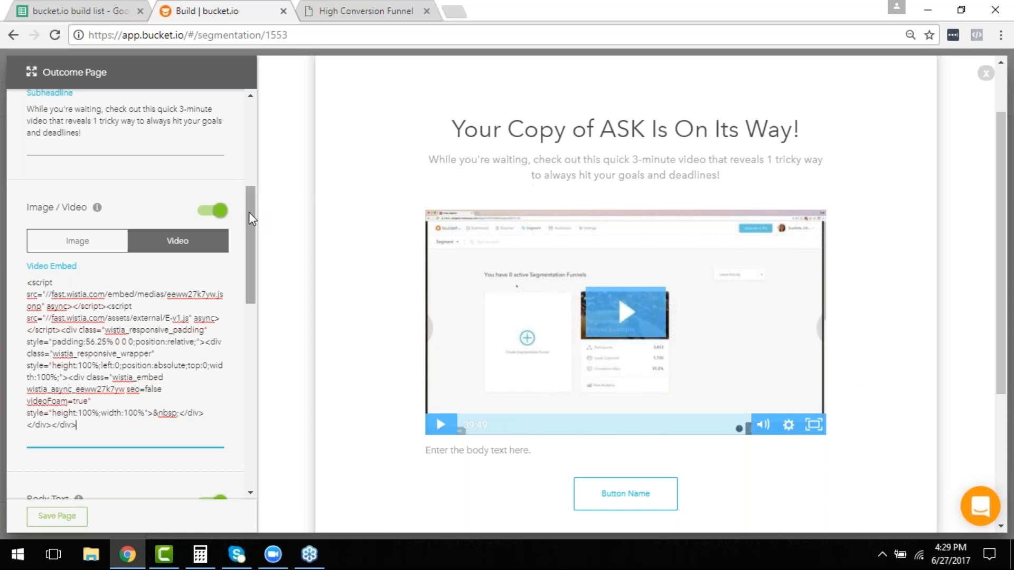
Step: Copy the Outcome Page's Body Text, starting "Here's Just a Few Of My Secrets You'll Learn", from the build list spreadsheet
scroll(250, 227, down, 1)
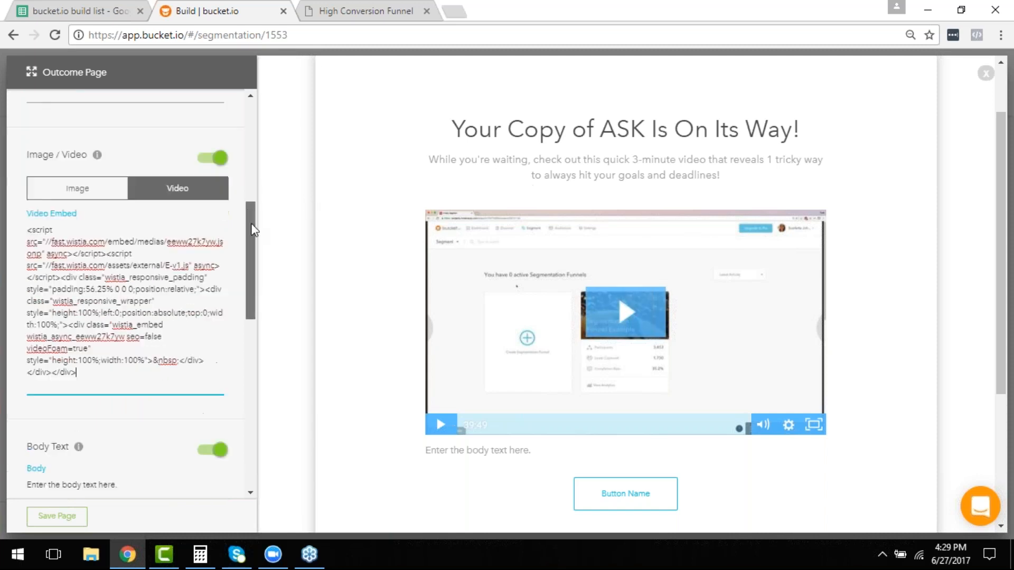
scroll(252, 230, down, 4)
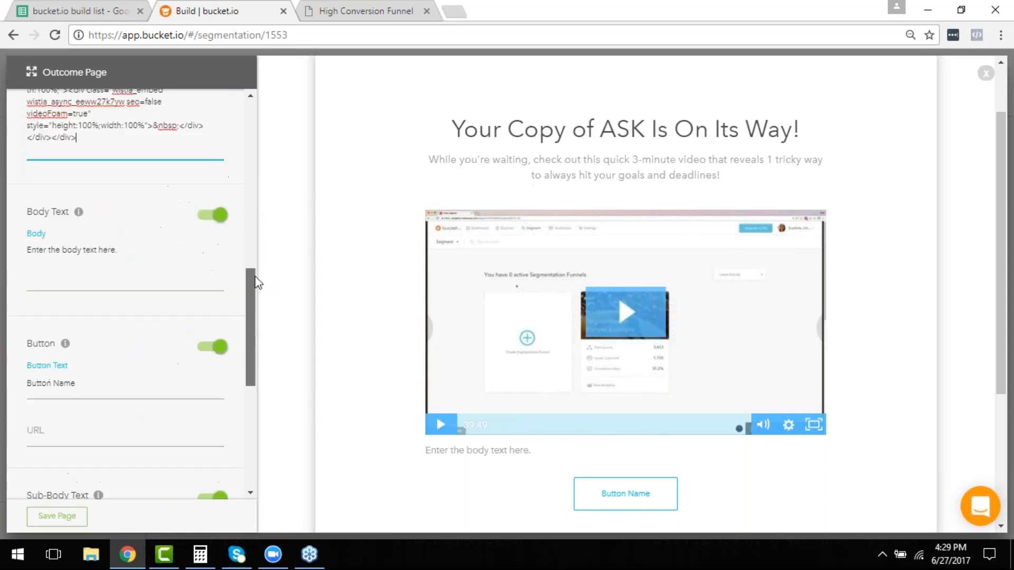
click(87, 6)
scroll(261, 370, down, 3)
scroll(260, 364, up, 1)
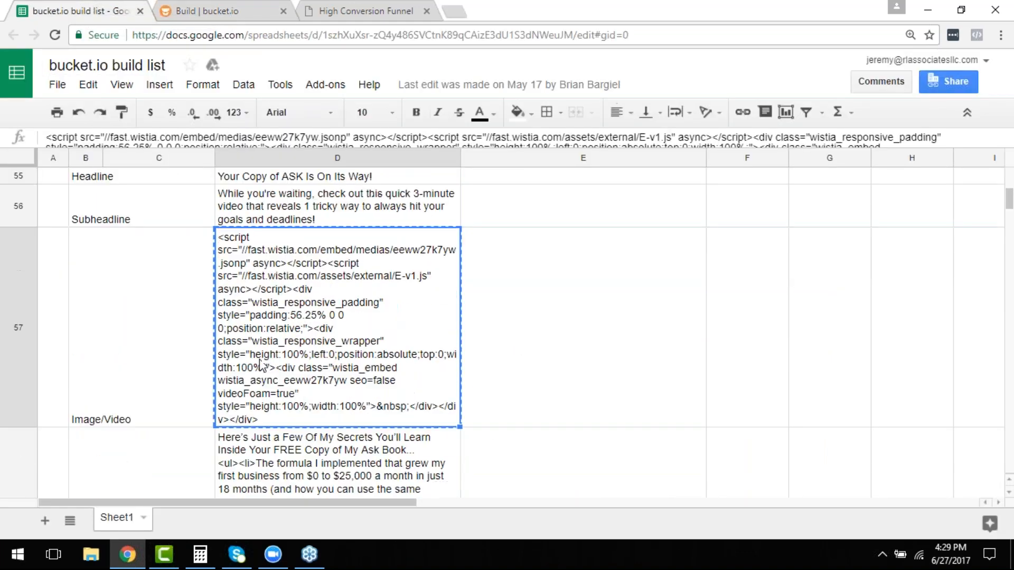
scroll(267, 380, down, 1)
click(254, 400)
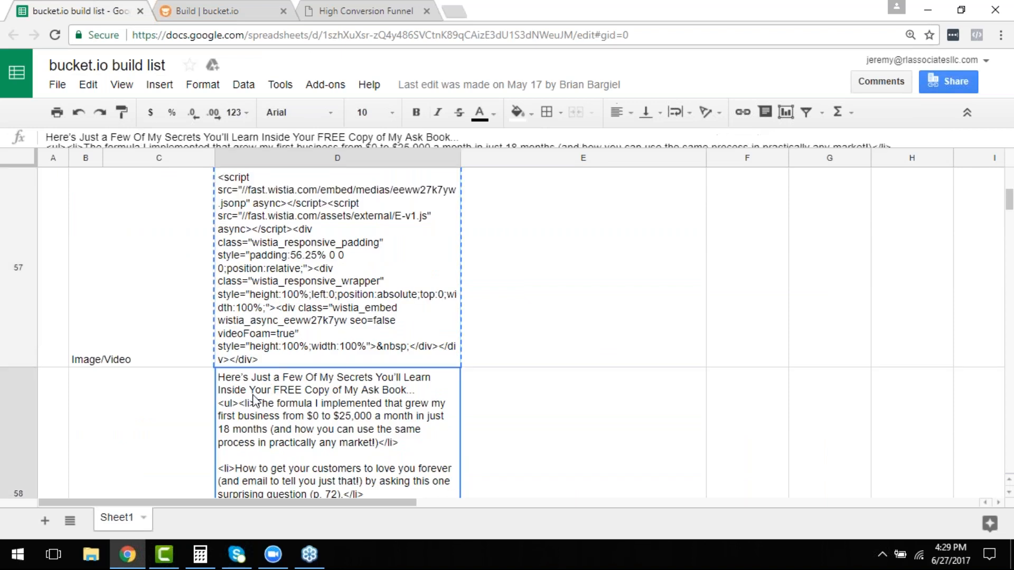
scroll(341, 449, down, 3)
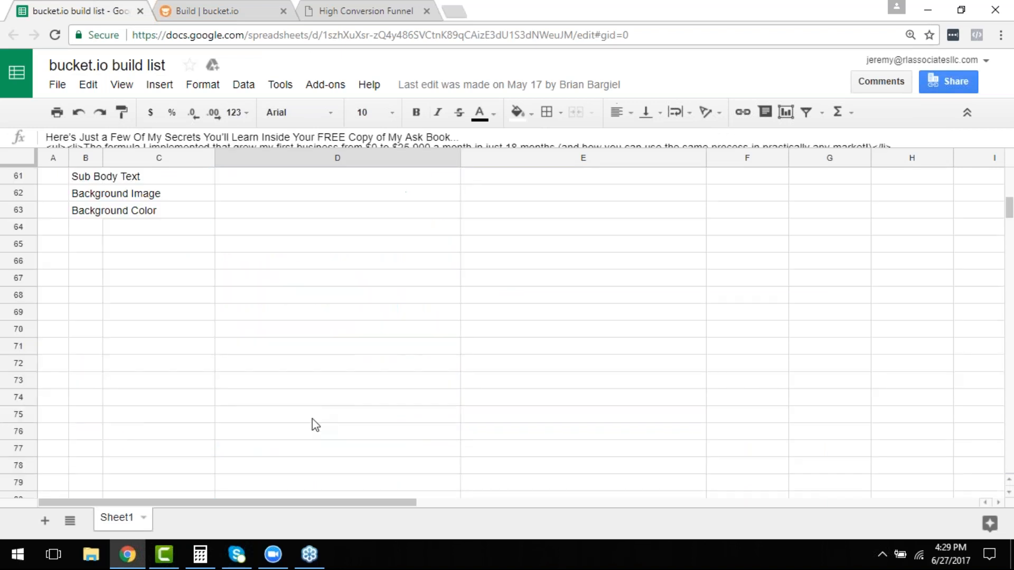
Step: Replace the Outcome Page's placeholder body text in bucket.io with the copied "Here's Just a Few Of My Secrets..." text
click(257, 8)
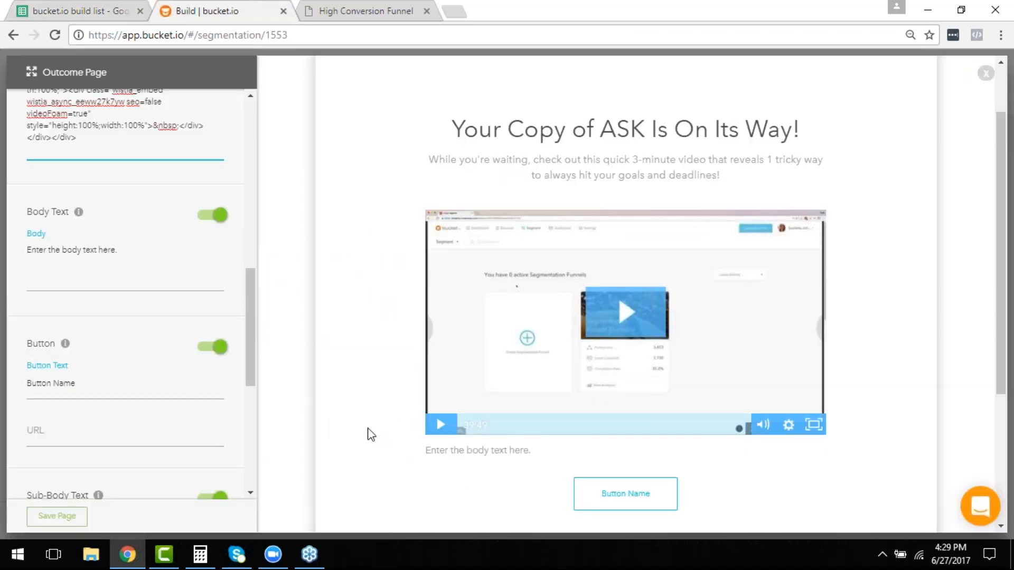
click(109, 283)
double_click(120, 270)
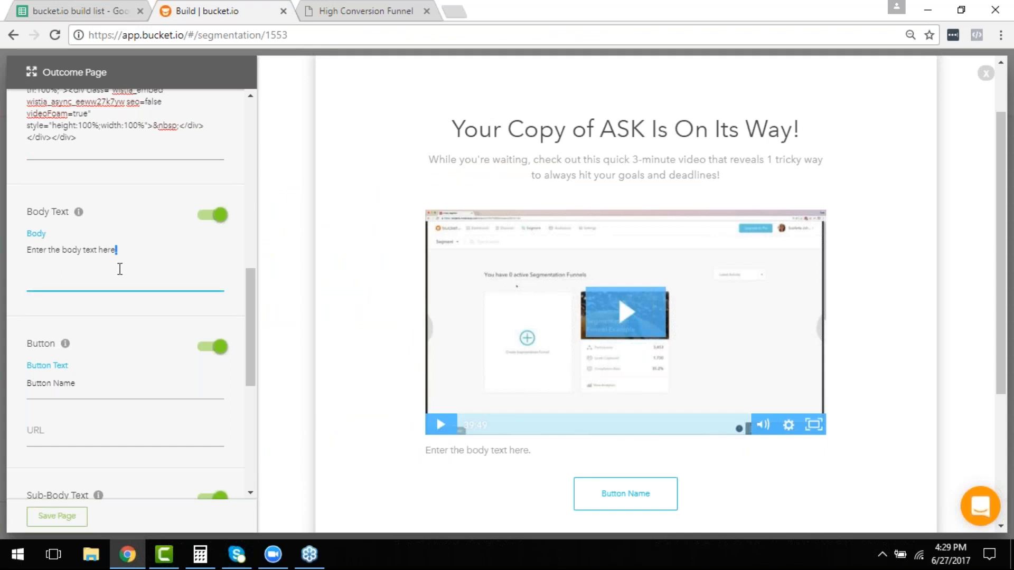
triple_click(120, 270)
key(ctrl+v)
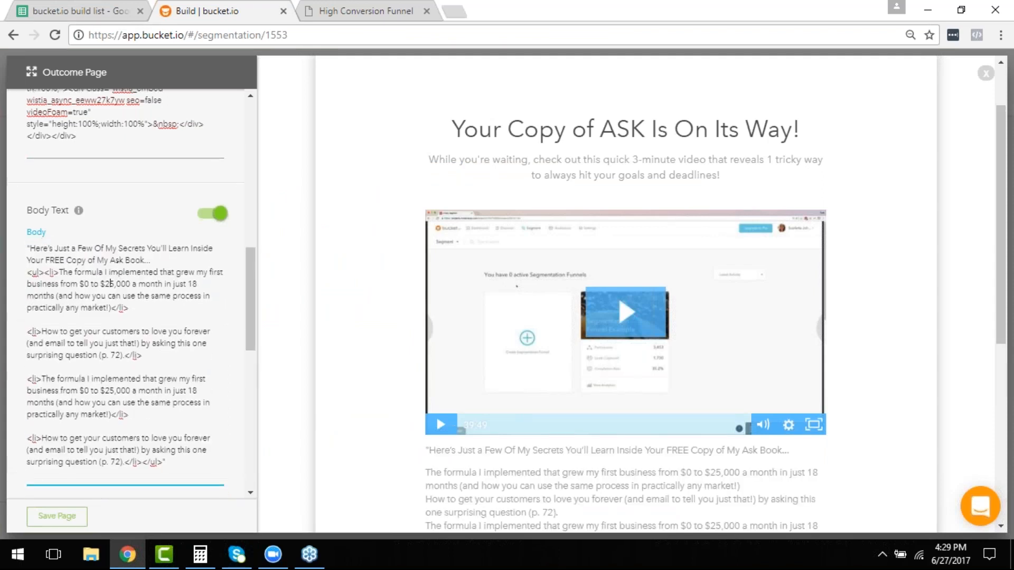
Step: Look up the Outcome Page's button text in the build list spreadsheet and copy its Button URL
triple_click(120, 357)
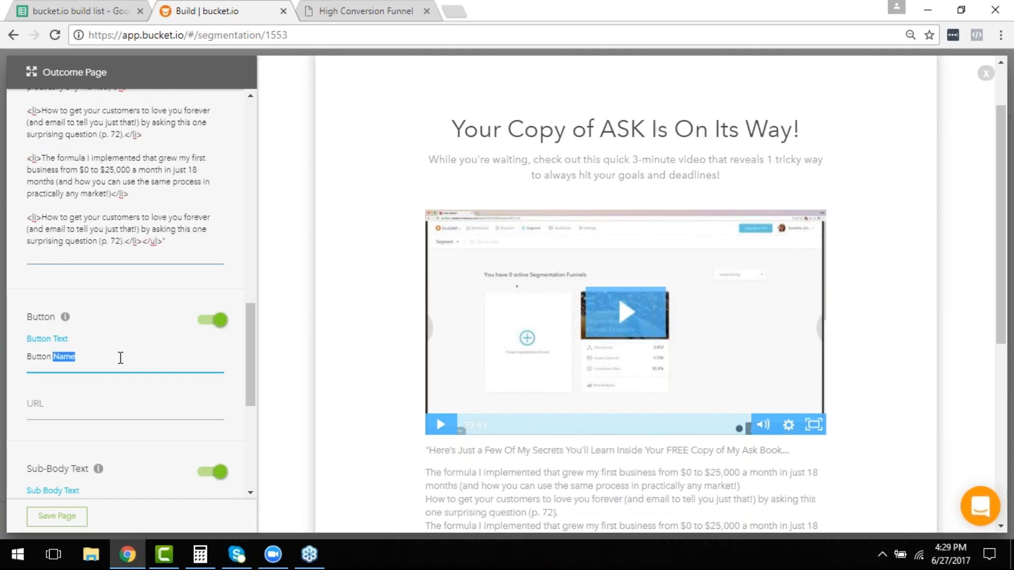
click(106, 6)
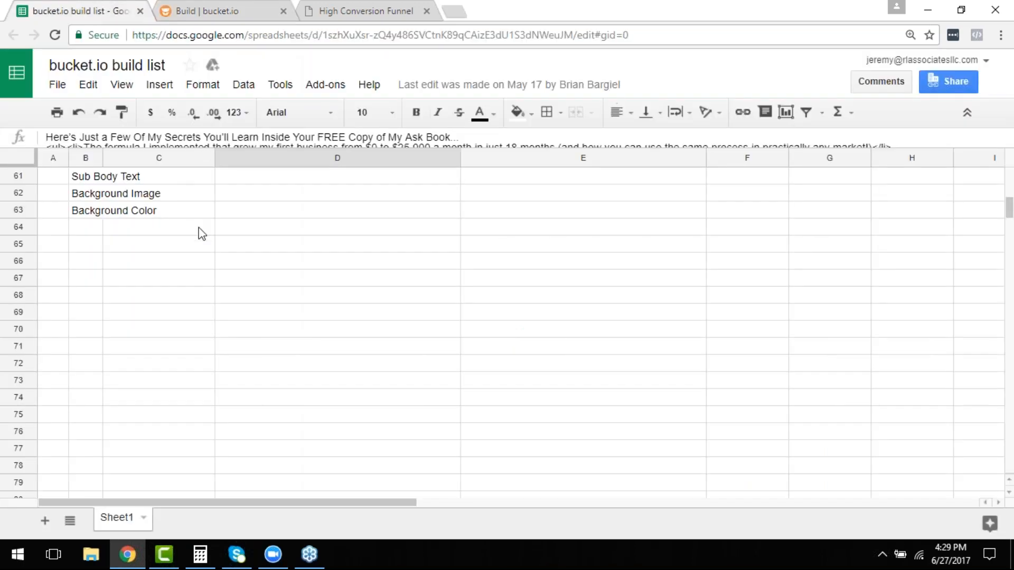
scroll(192, 210, up, 3)
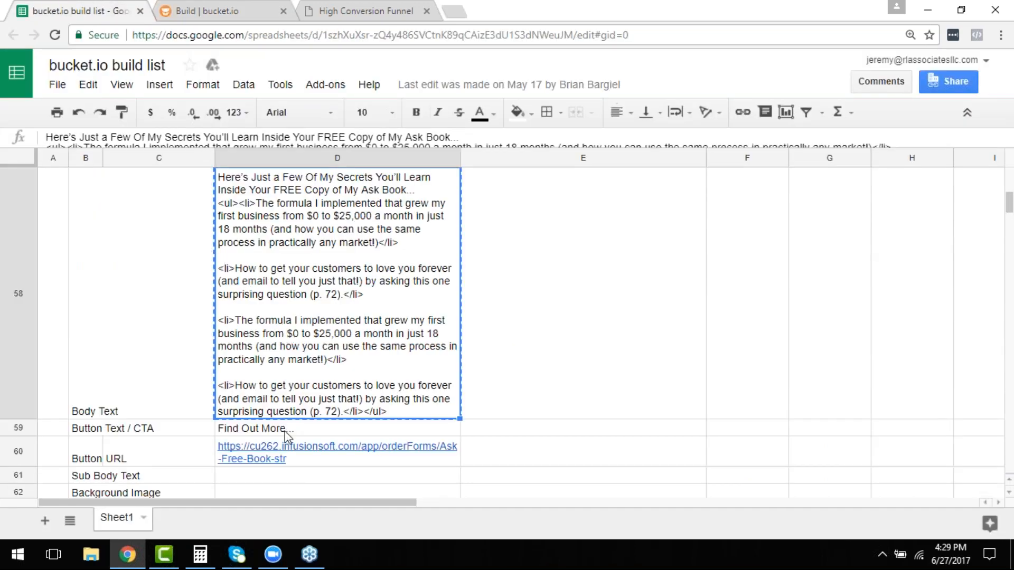
click(307, 464)
key(ctrl+c)
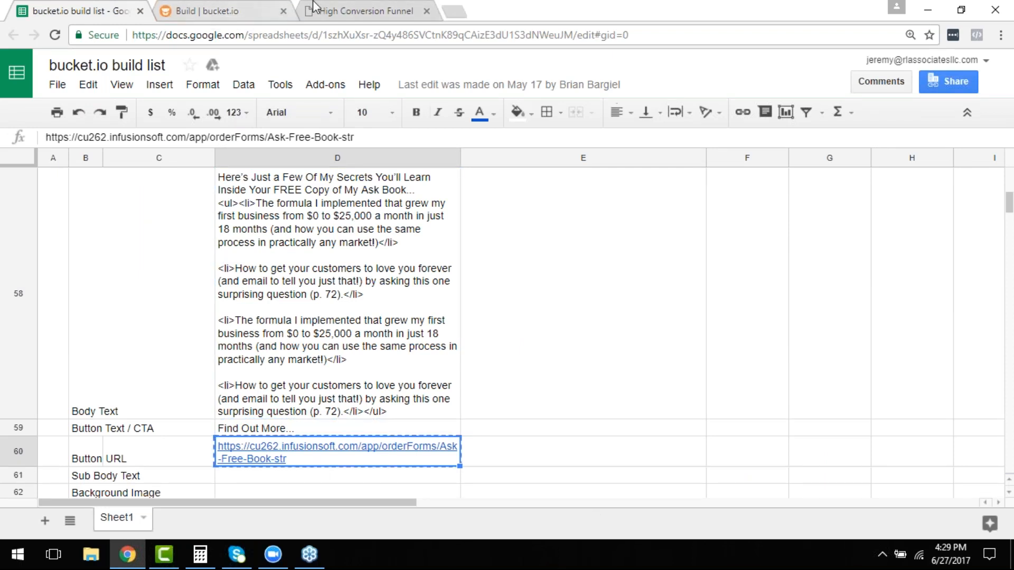
Step: Set the Outcome Page's button text to "Find out more..." and paste the copied Infusionsoft order form link as its URL
click(222, 9)
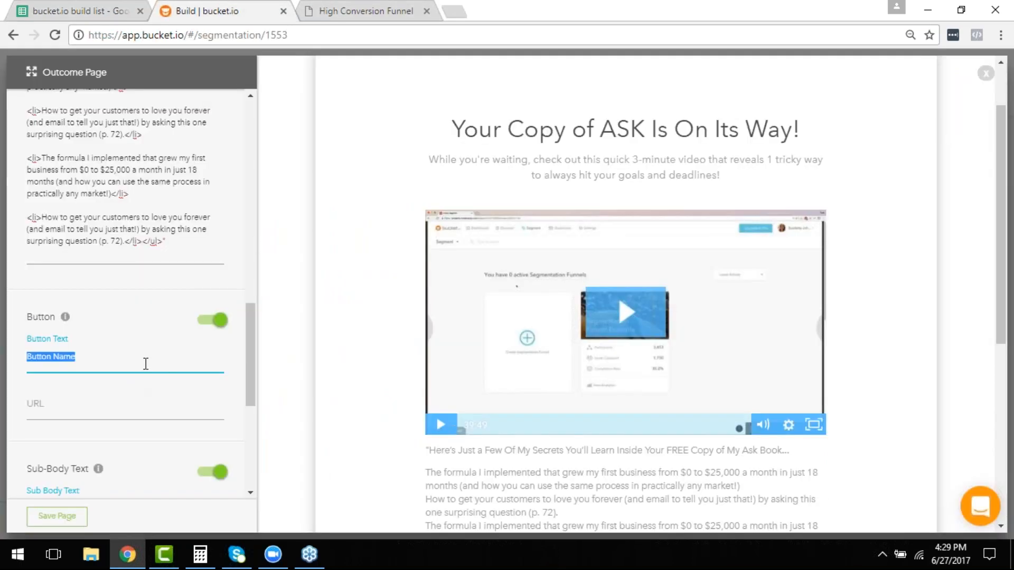
text(Find out more...)
key(Tab)
key(ctrl+v)
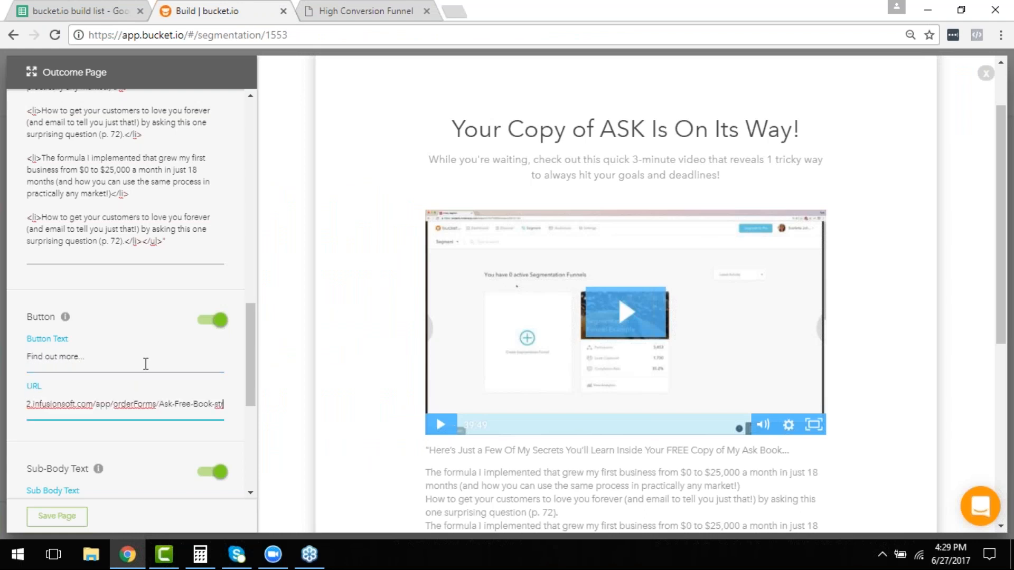
Step: Review the Outcome Page preview from headline and video to the bulleted body text, button and sub-body text
scroll(168, 399, down, 2)
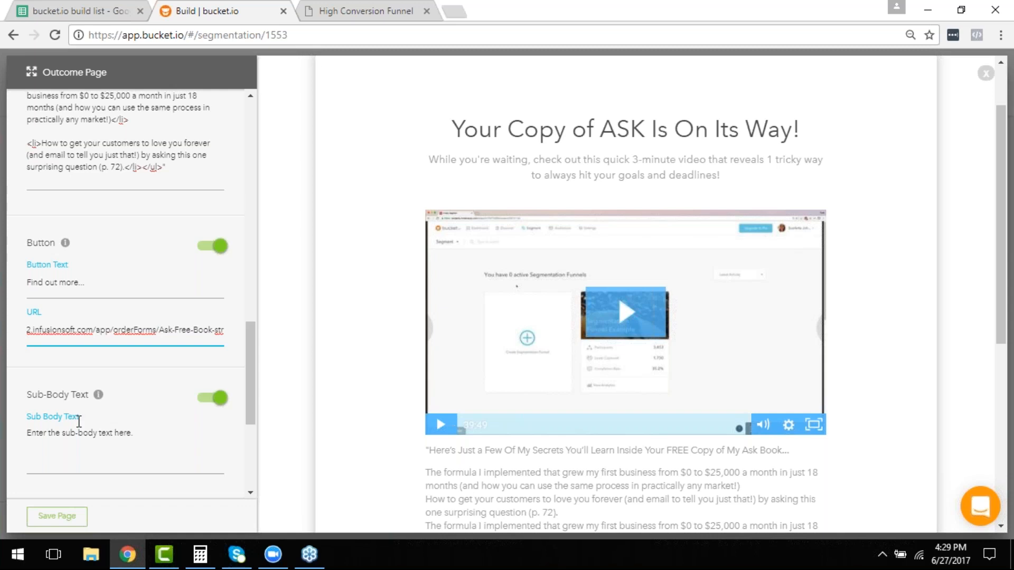
scroll(872, 436, down, 4)
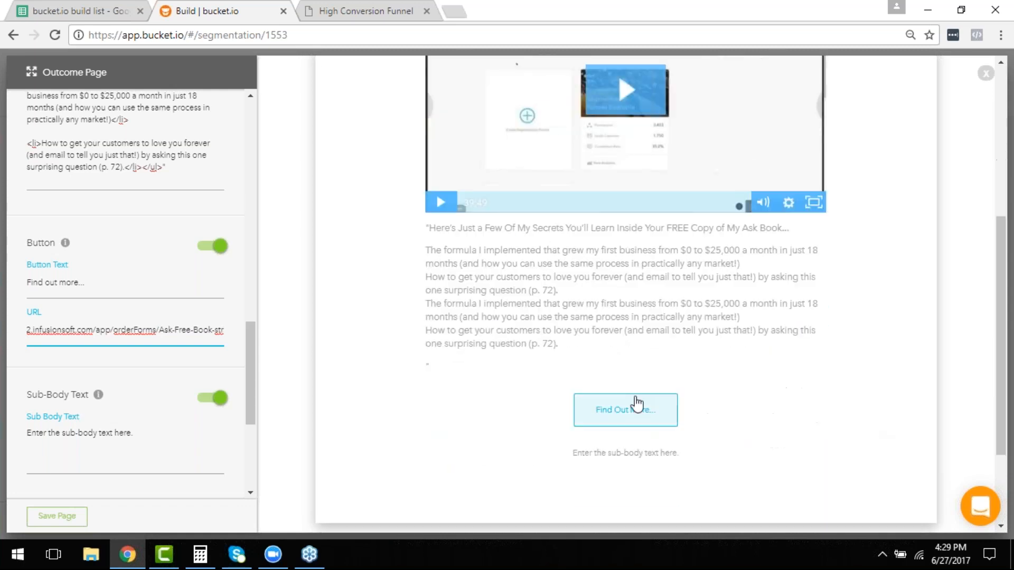
scroll(602, 416, up, 6)
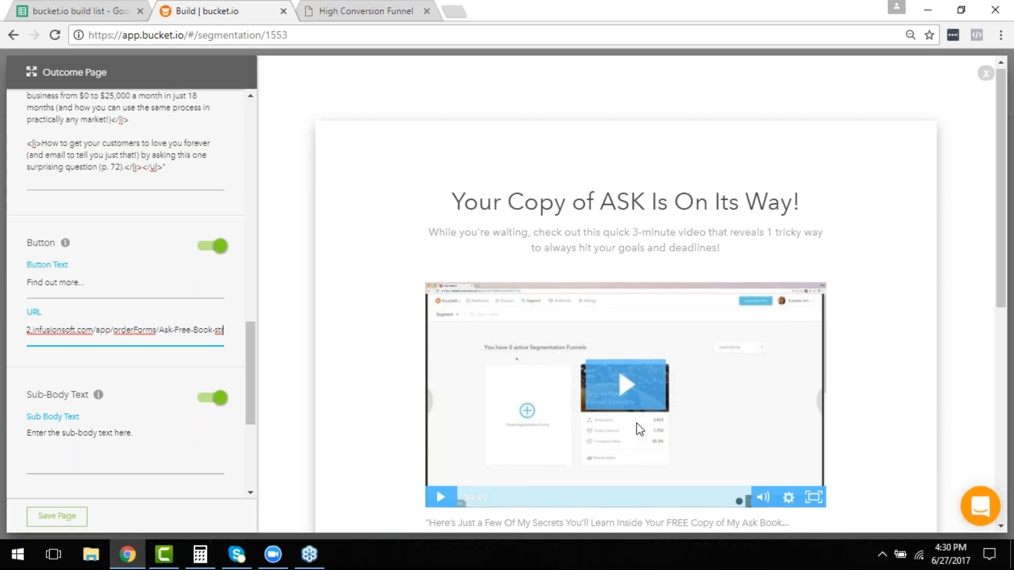
scroll(636, 425, down, 1)
scroll(637, 309, down, 1)
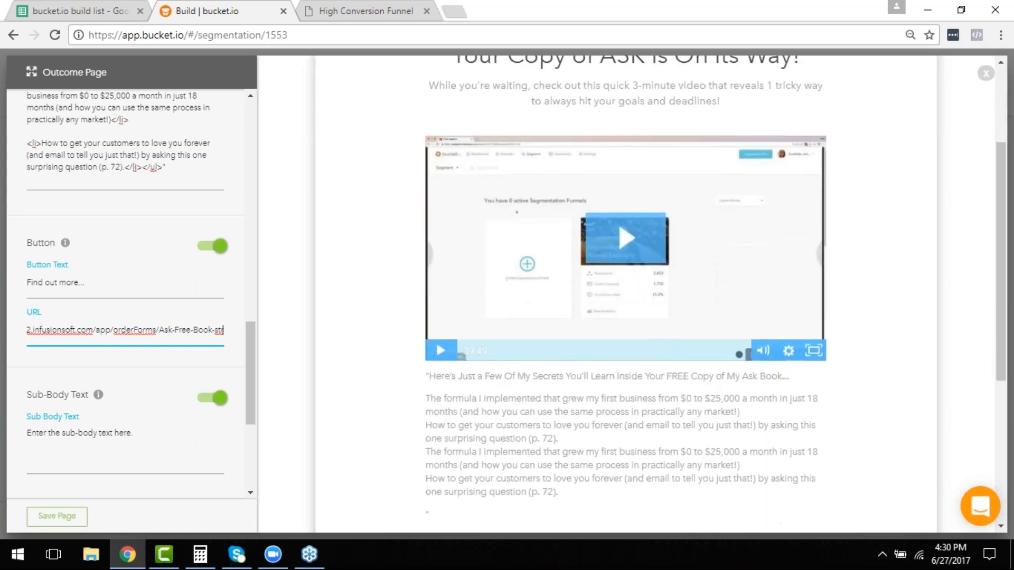
scroll(671, 372, down, 1)
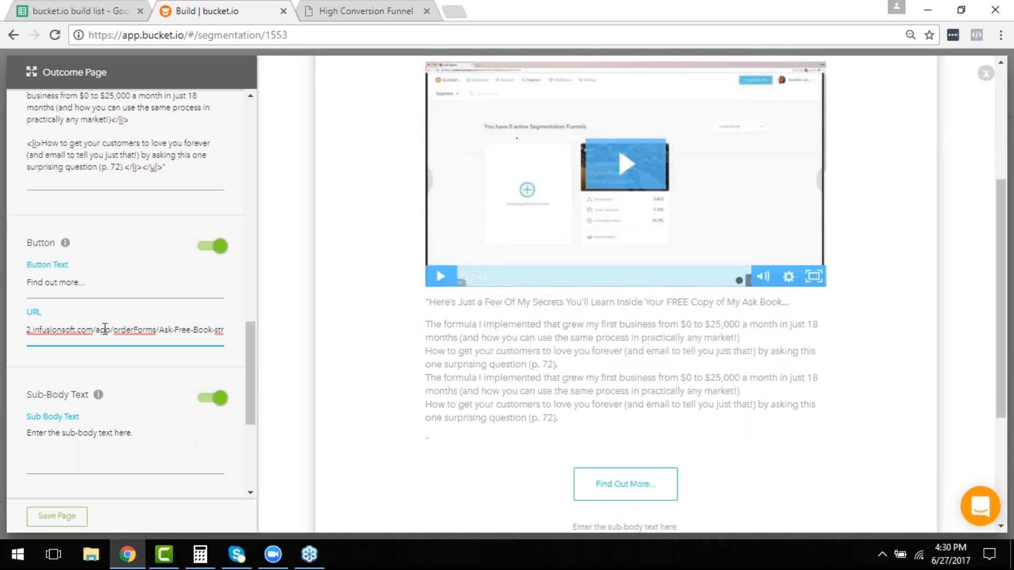
scroll(528, 296, up, 1)
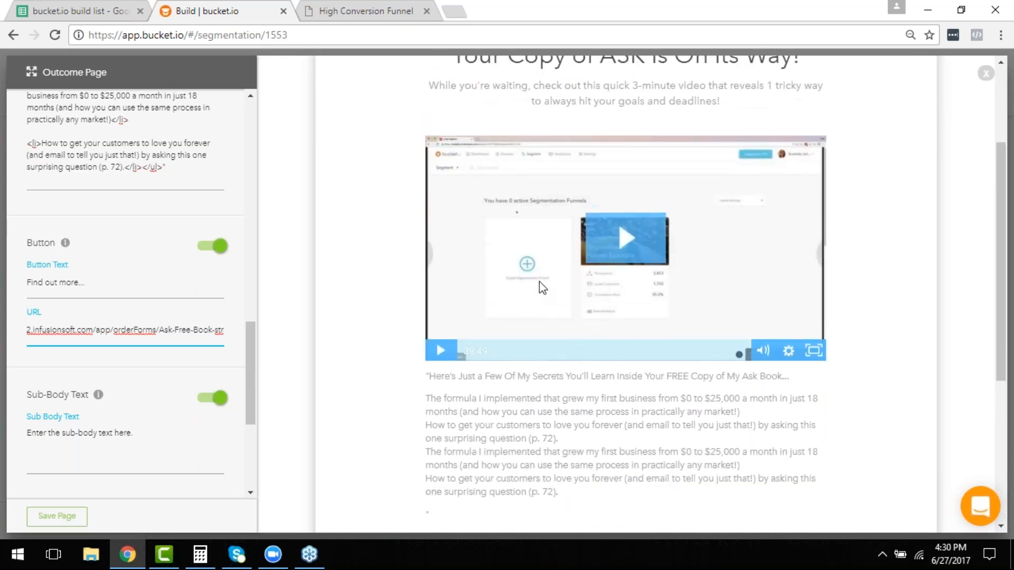
scroll(541, 285, down, 1)
Step: Turn off the Outcome Page's Sub-Body Text and save the page
scroll(151, 388, down, 4)
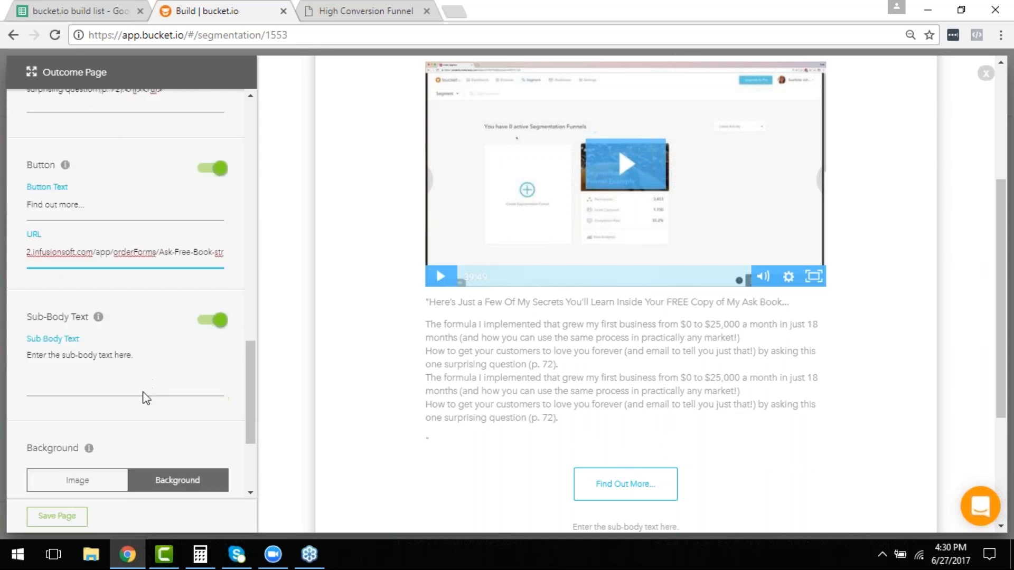
click(207, 175)
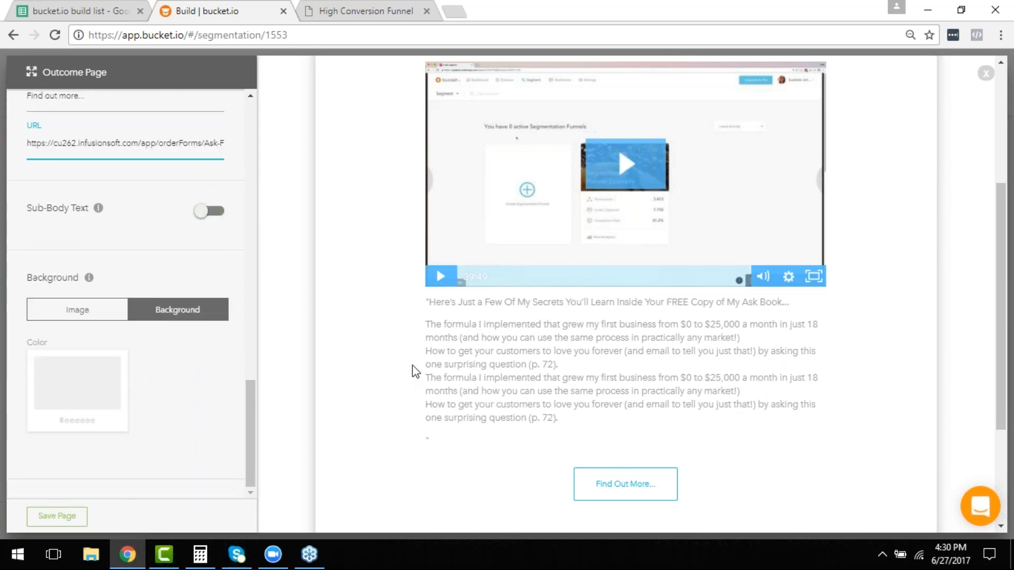
scroll(411, 366, up, 3)
scroll(331, 323, down, 3)
click(46, 520)
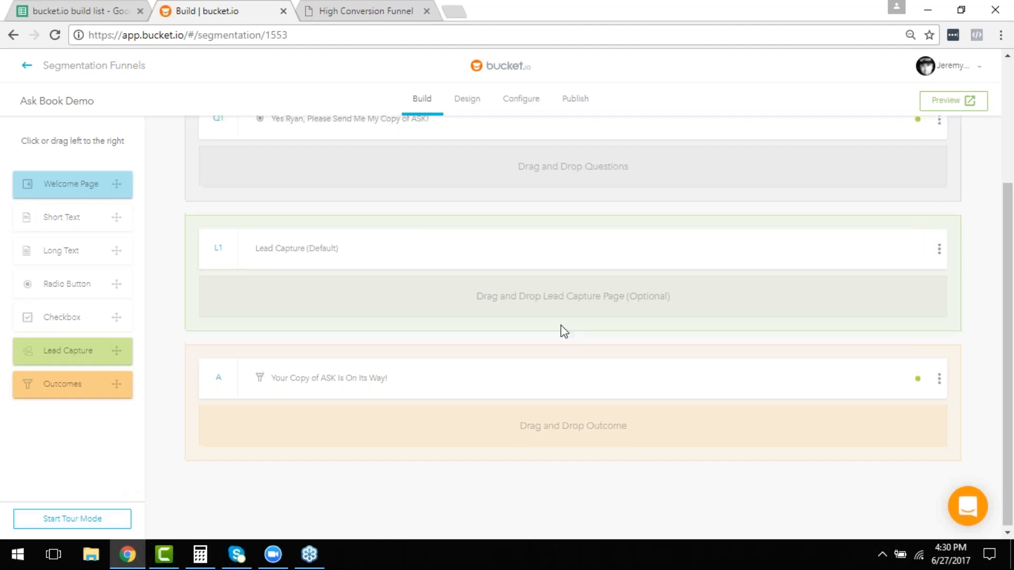
Step: Switch to the High Conversion Funnel PDF and read the "Mapping Questions to Outcomes" slide
scroll(561, 331, up, 3)
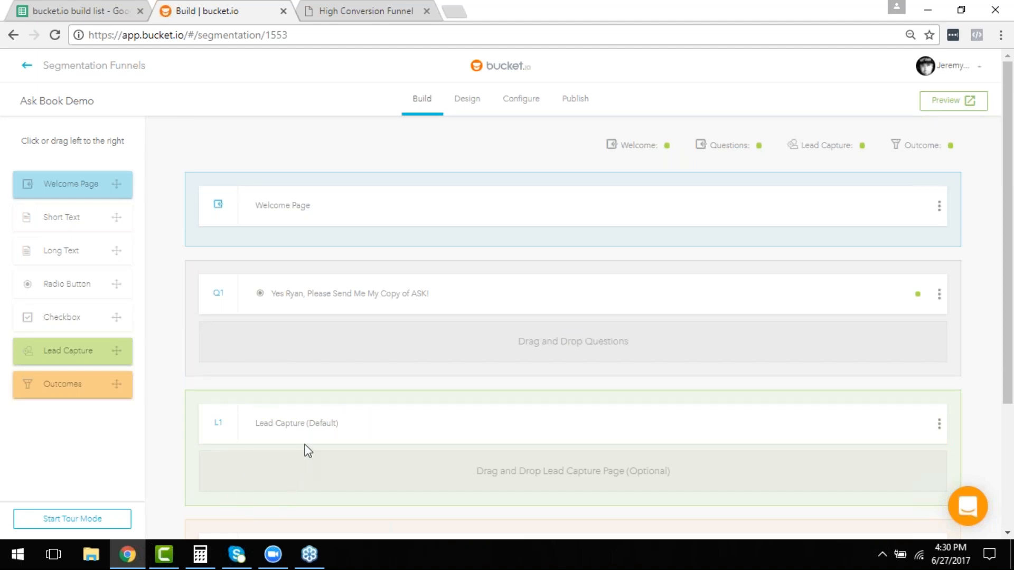
click(327, 7)
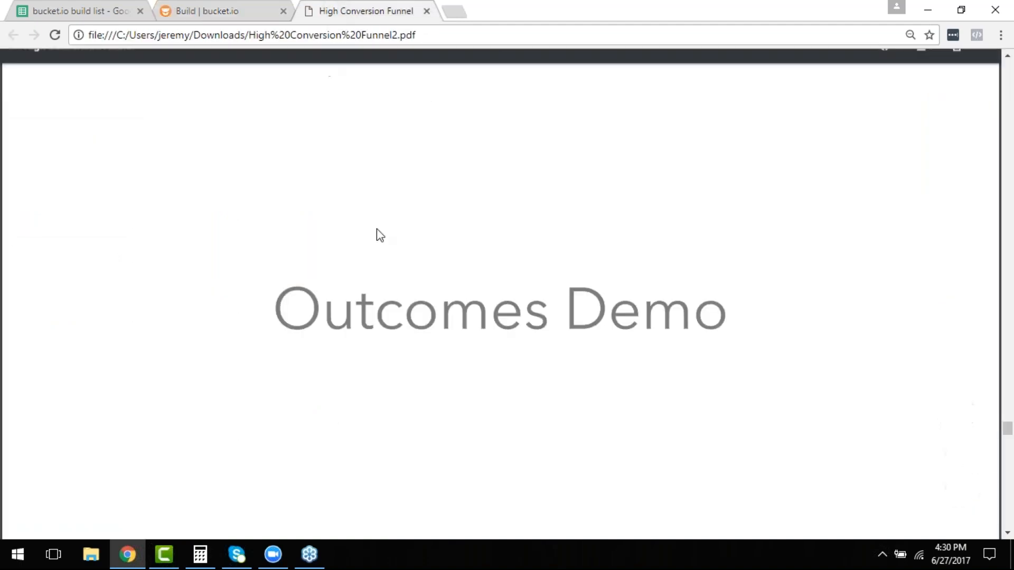
scroll(378, 253, down, 6)
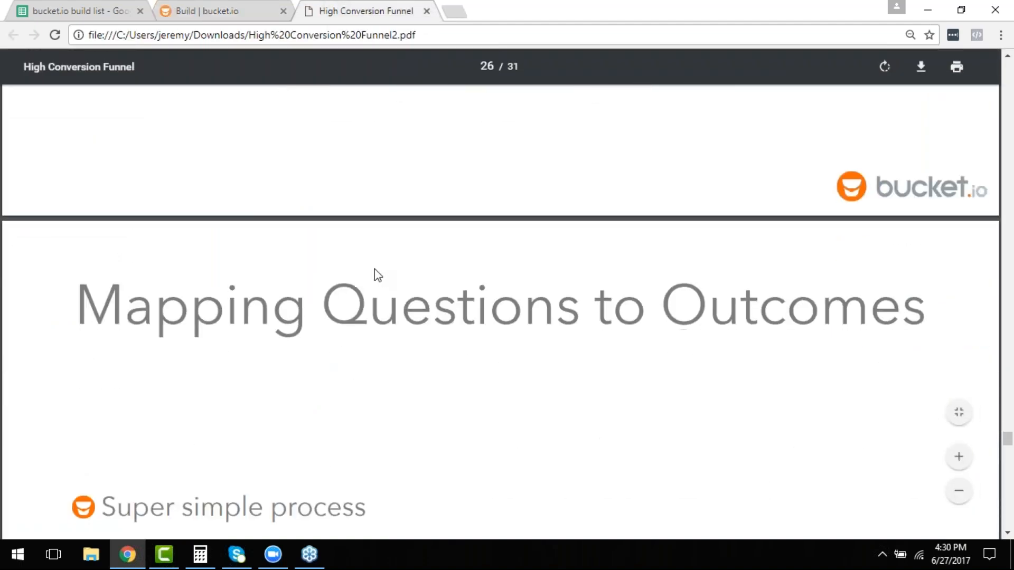
scroll(375, 269, down, 3)
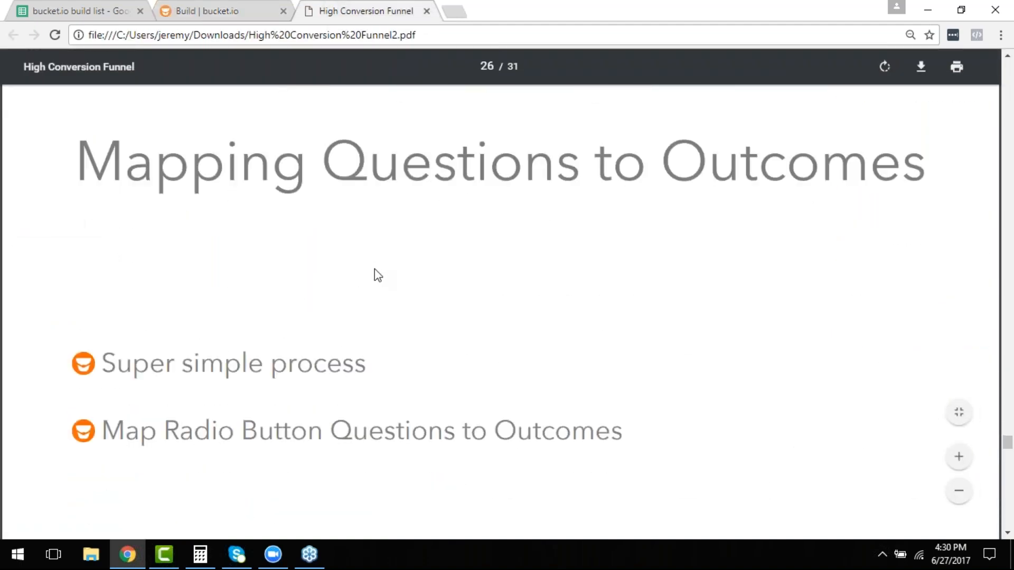
scroll(378, 272, down, 2)
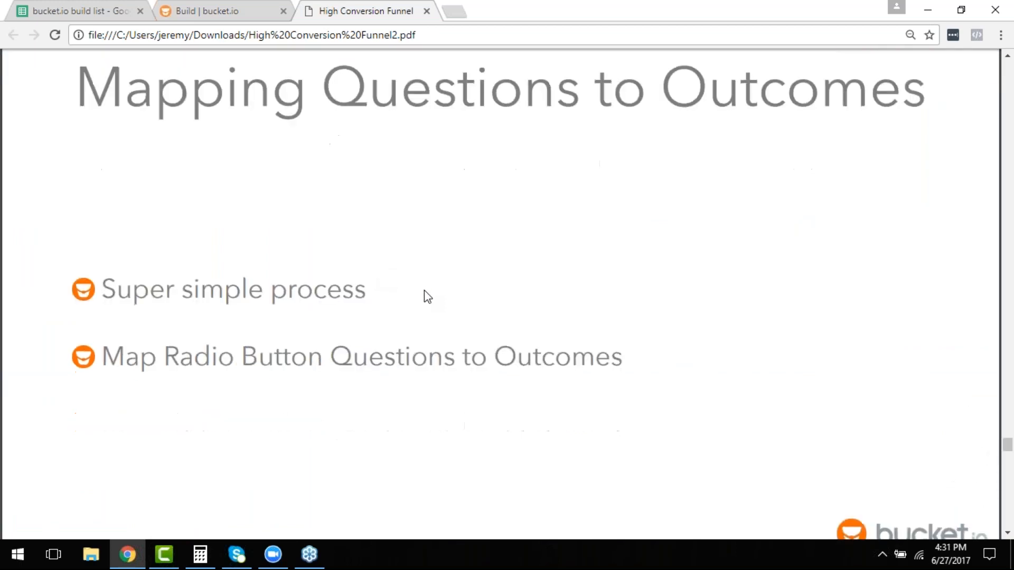
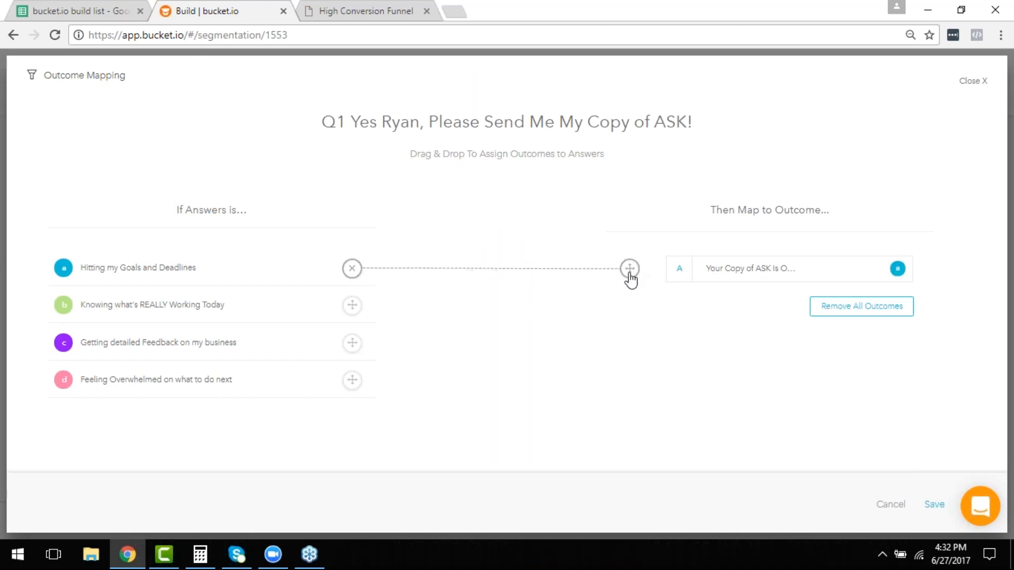
Step: Map answers b, c and d of question Q1 to outcome A and save the outcome mapping
drag(352, 304, 629, 268)
drag(360, 349, 629, 268)
drag(356, 382, 630, 271)
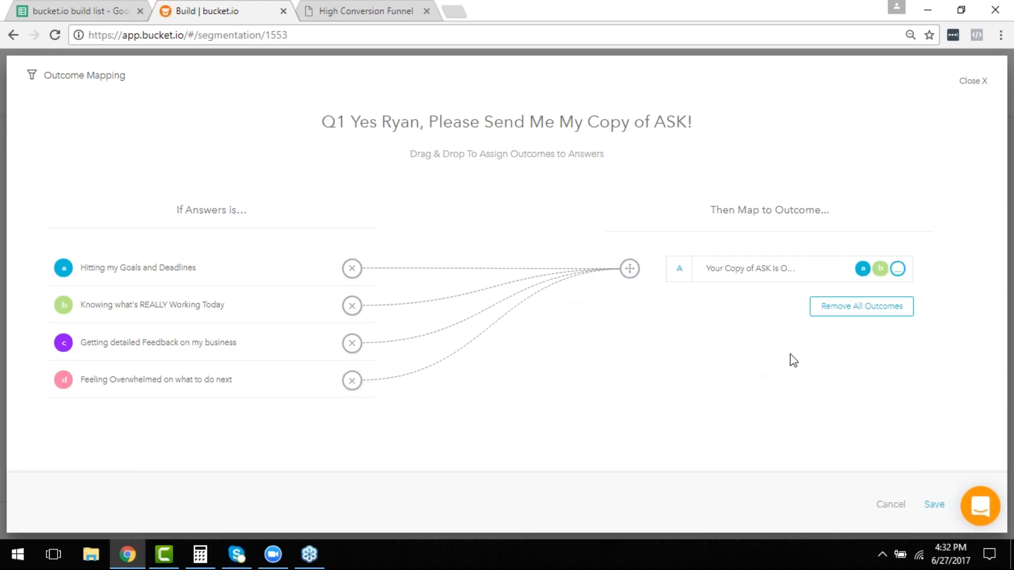
click(934, 505)
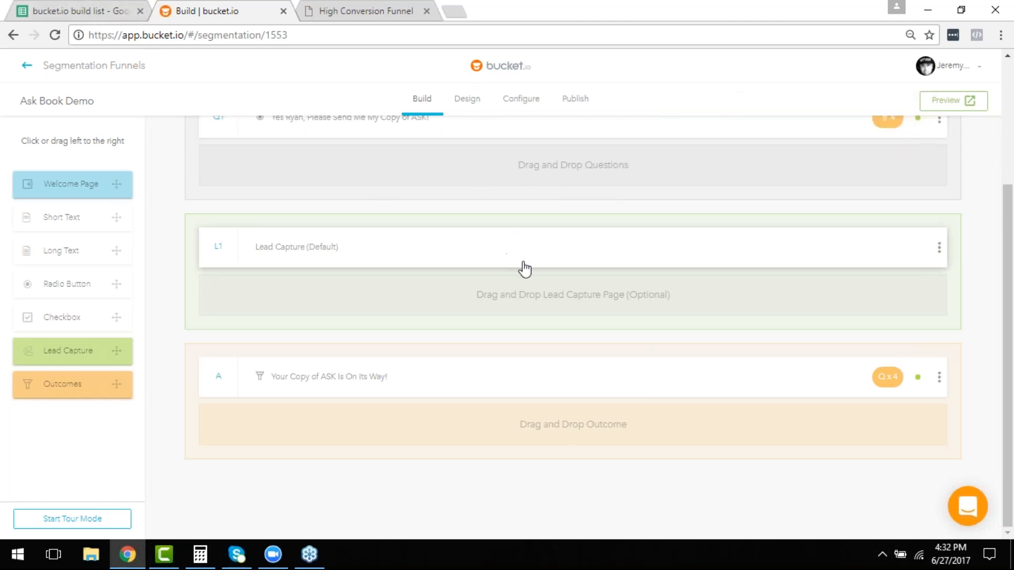
Step: Open question Q1 in the funnel's build list of pages and review its answer options down to the outcome mapping control
scroll(520, 263, up, 2)
scroll(565, 288, up, 2)
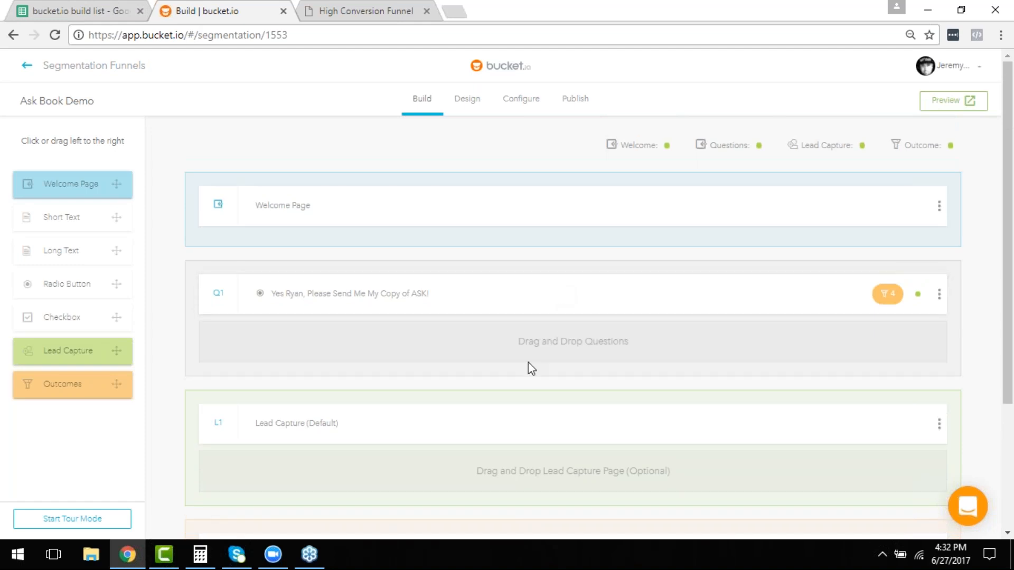
click(312, 302)
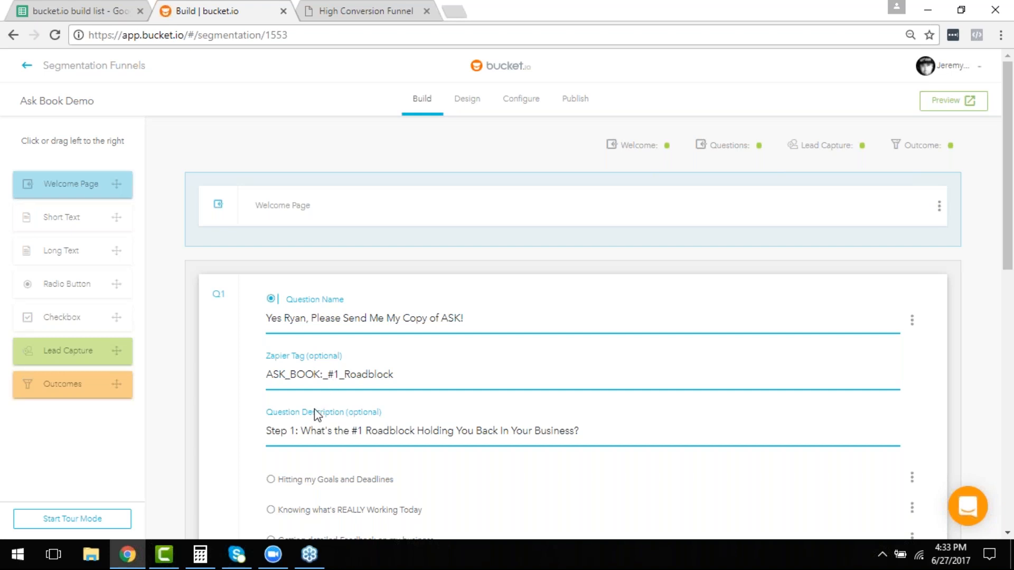
scroll(316, 413, down, 2)
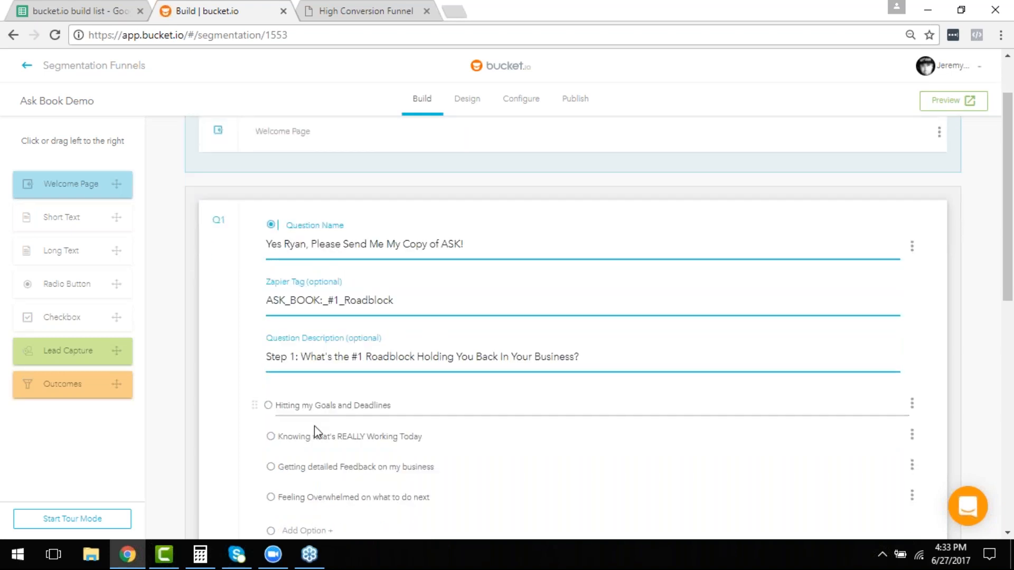
scroll(448, 222, down, 4)
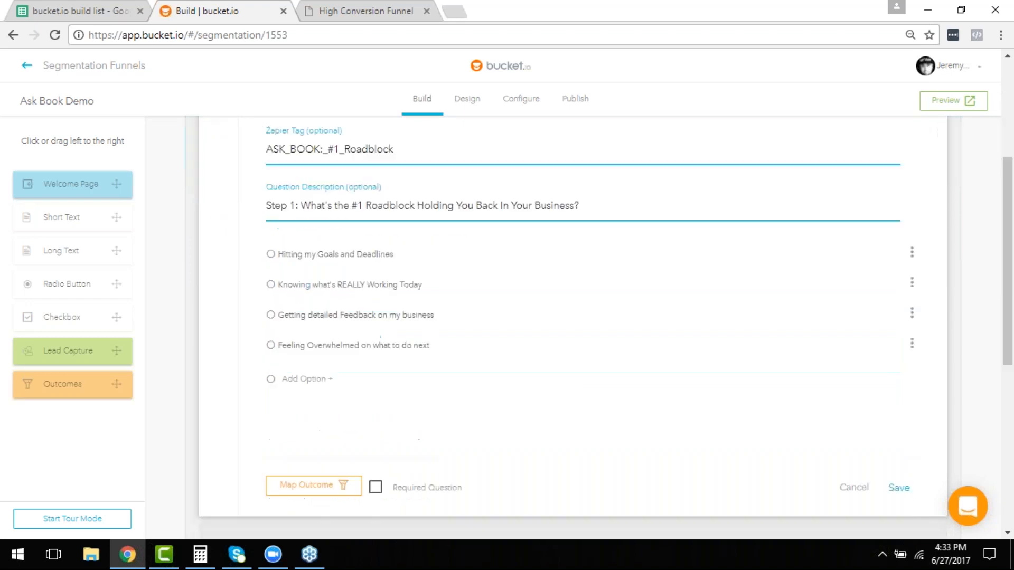
Step: Save question Q1 and clone outcome A, "Your Copy of ASK Is On Its Way!"
scroll(457, 357, down, 3)
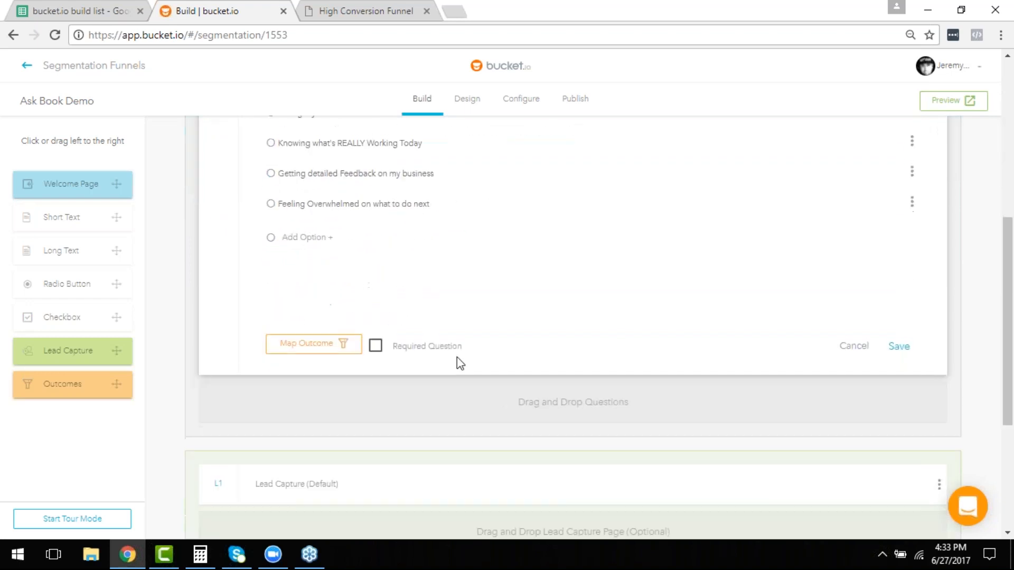
click(898, 344)
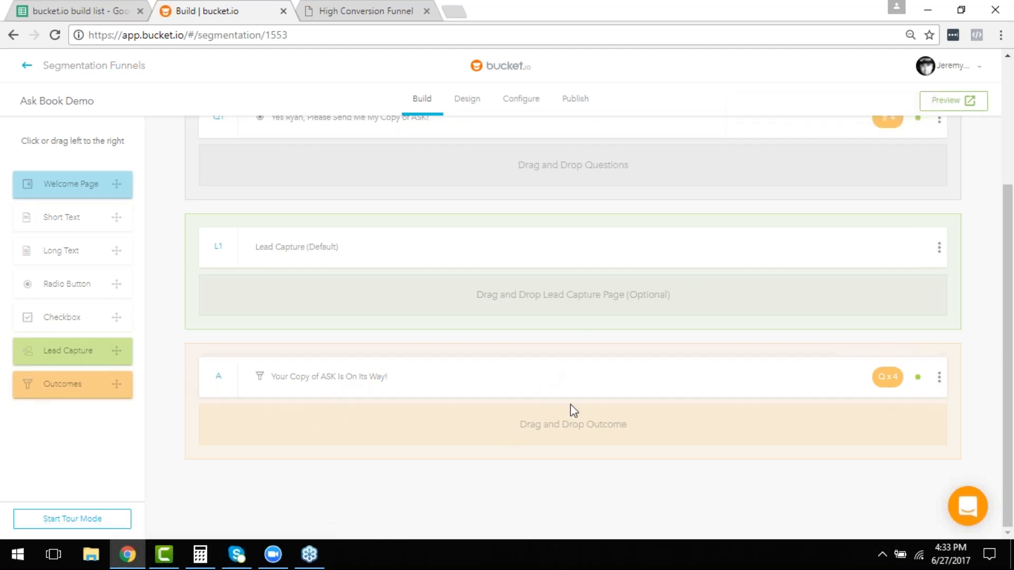
click(939, 379)
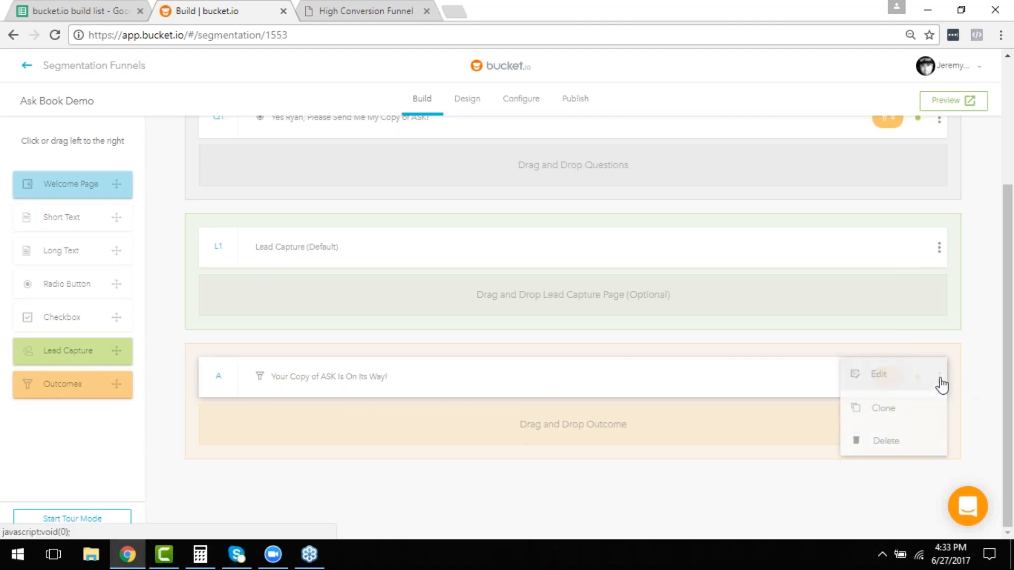
click(878, 418)
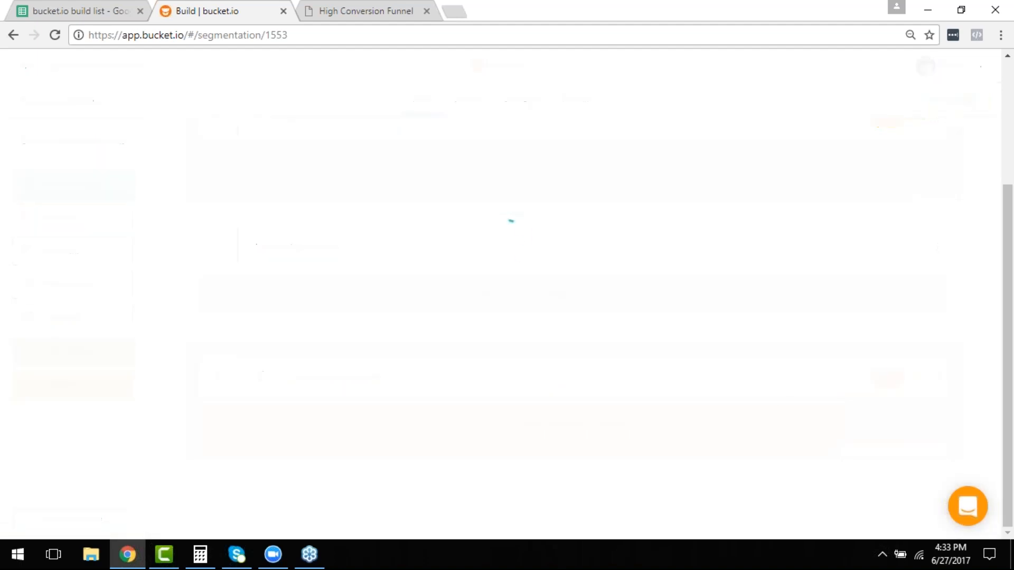
scroll(412, 394, down, 3)
scroll(421, 409, down, 1)
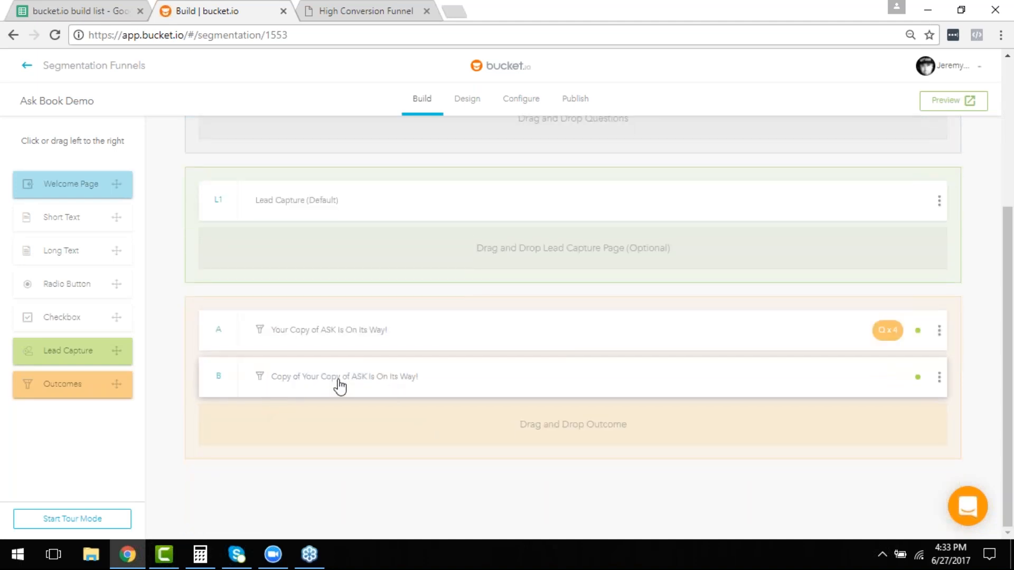
Step: Rename cloned outcome B as "Knowing What's Really Working", after checking the wording of Q1's second answer
click(382, 377)
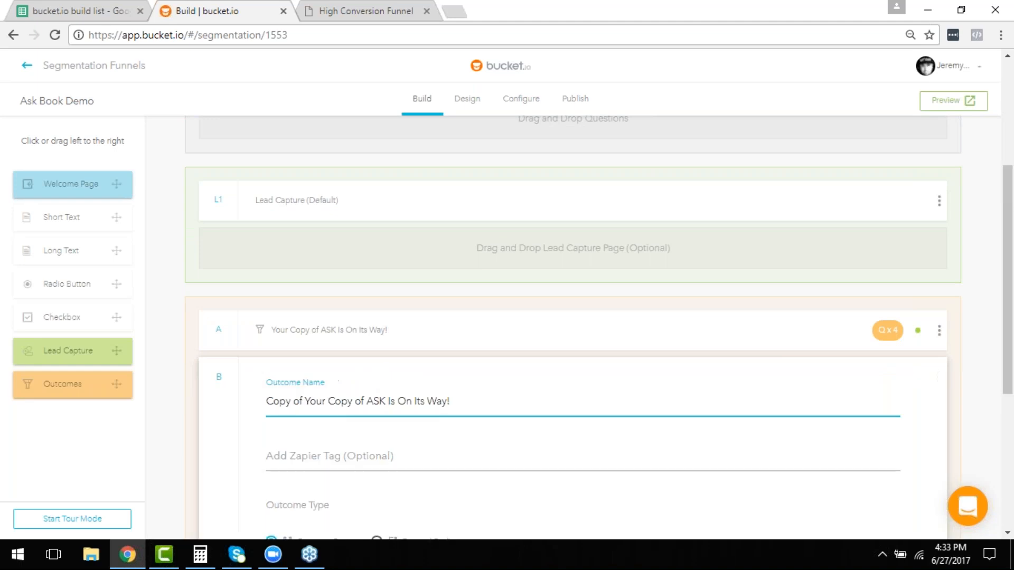
triple_click(493, 401)
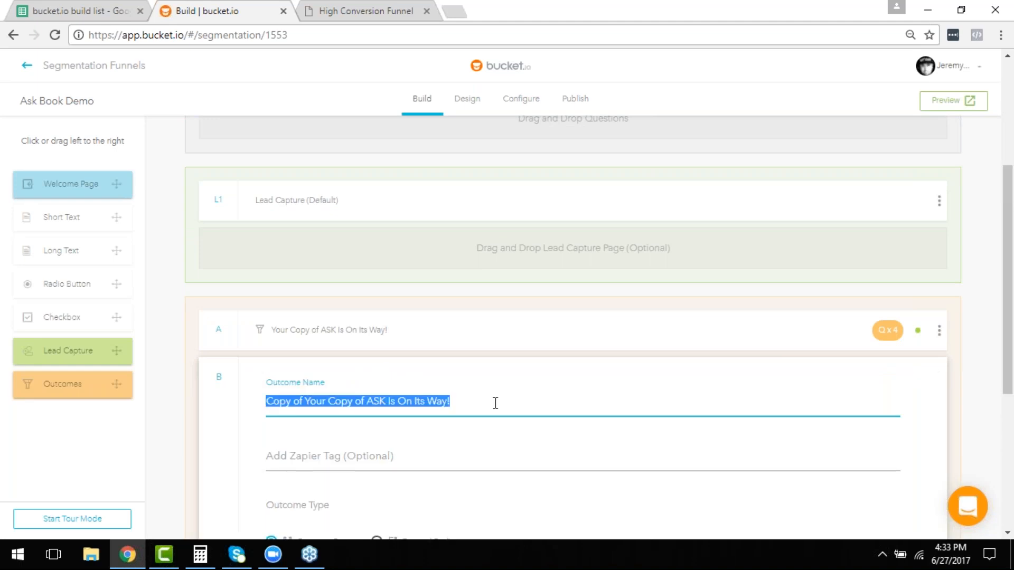
scroll(494, 404, down, 4)
scroll(495, 406, up, 7)
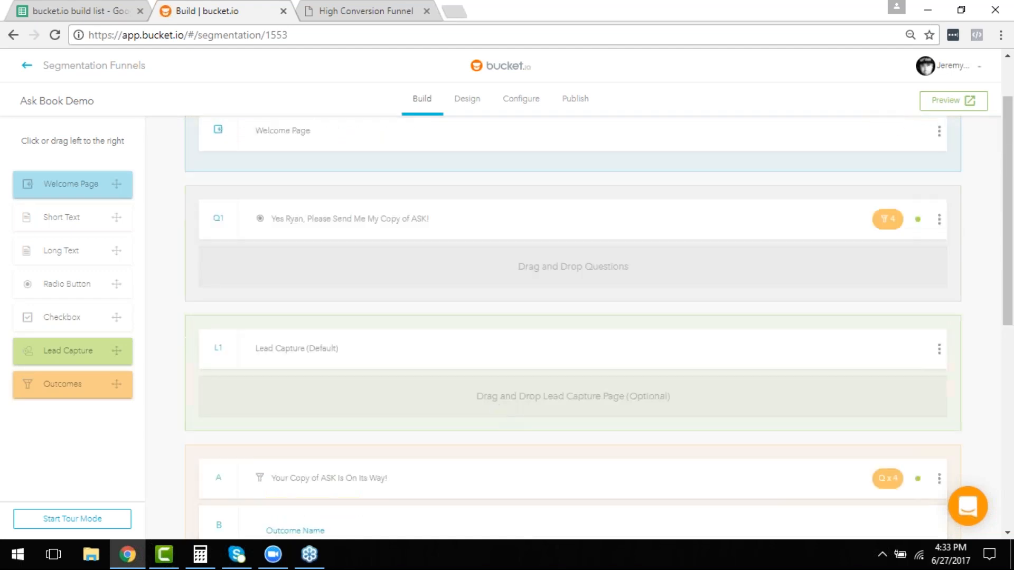
scroll(333, 359, up, 2)
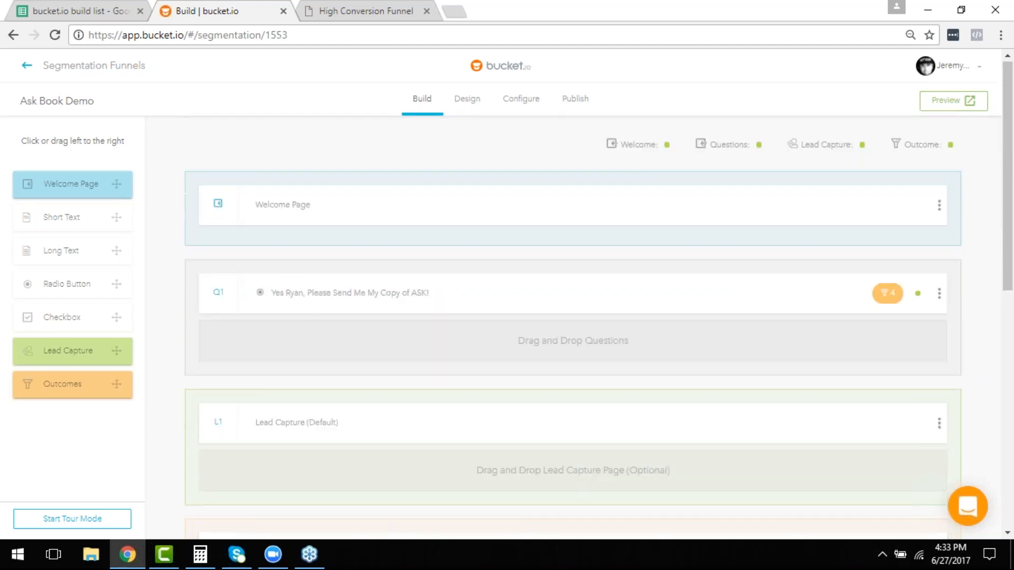
click(303, 302)
scroll(338, 390, down, 3)
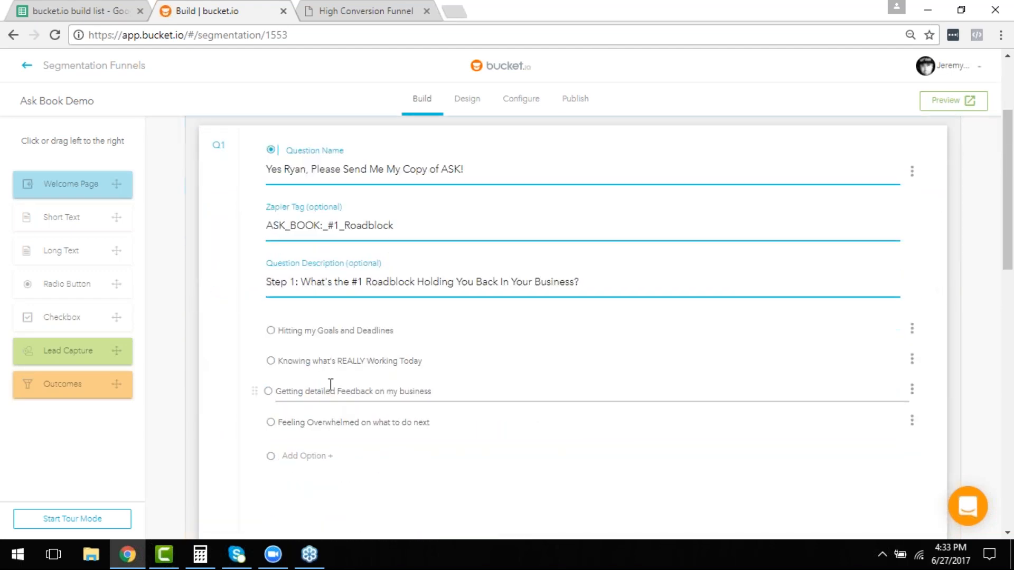
scroll(498, 385, down, 10)
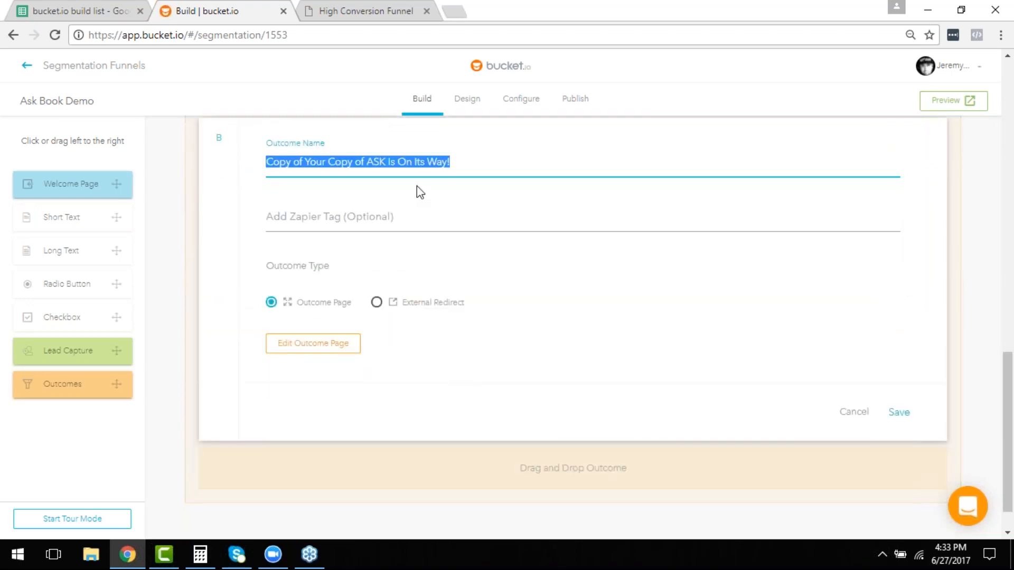
text(Knowing W)
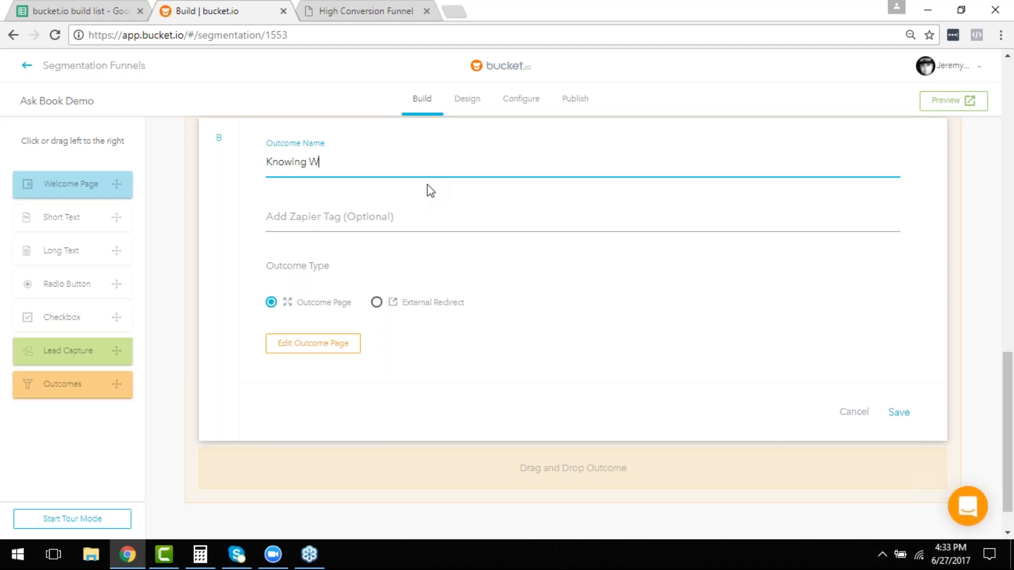
text(hat's Really Working)
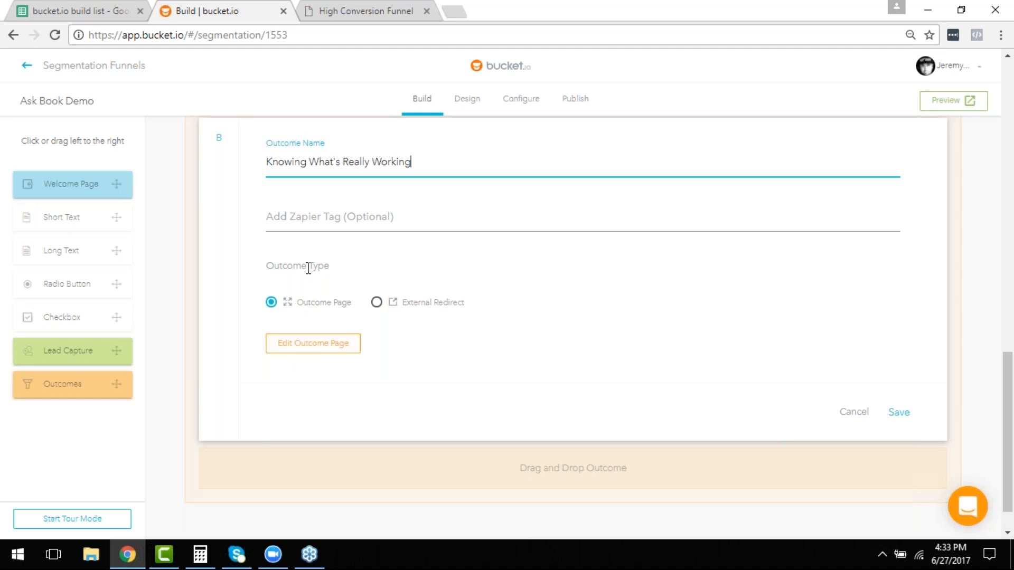
Step: Set the headline of outcome B's Outcome Page to "Get ready to KNOW what's working today" and save the page
click(322, 344)
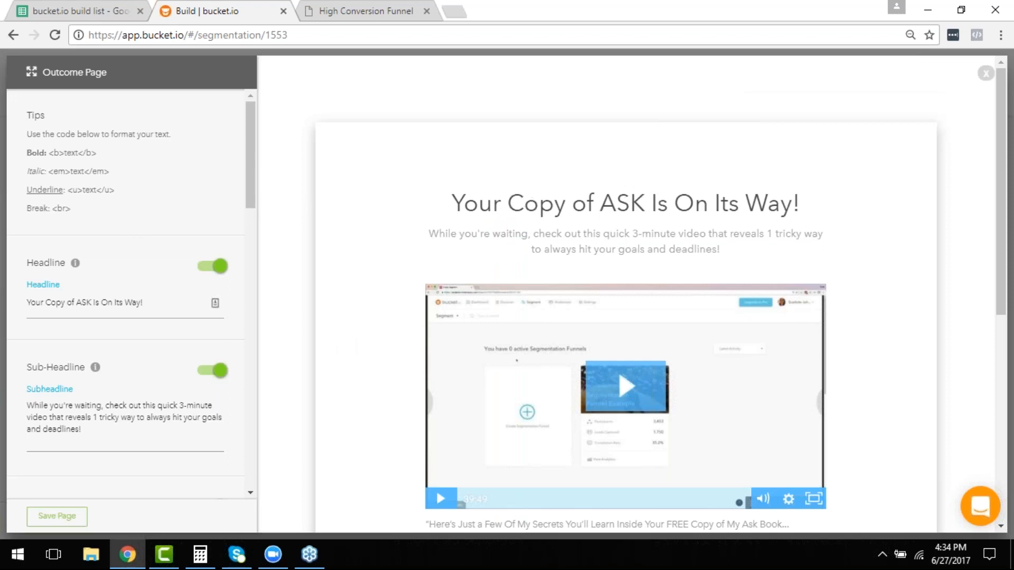
double_click(154, 309)
triple_click(154, 309)
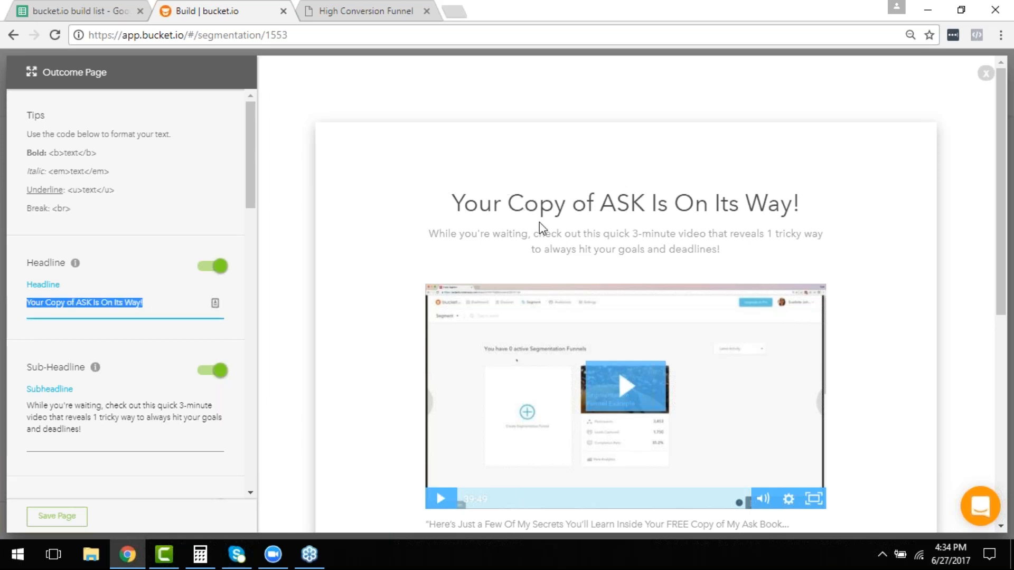
text(Get)
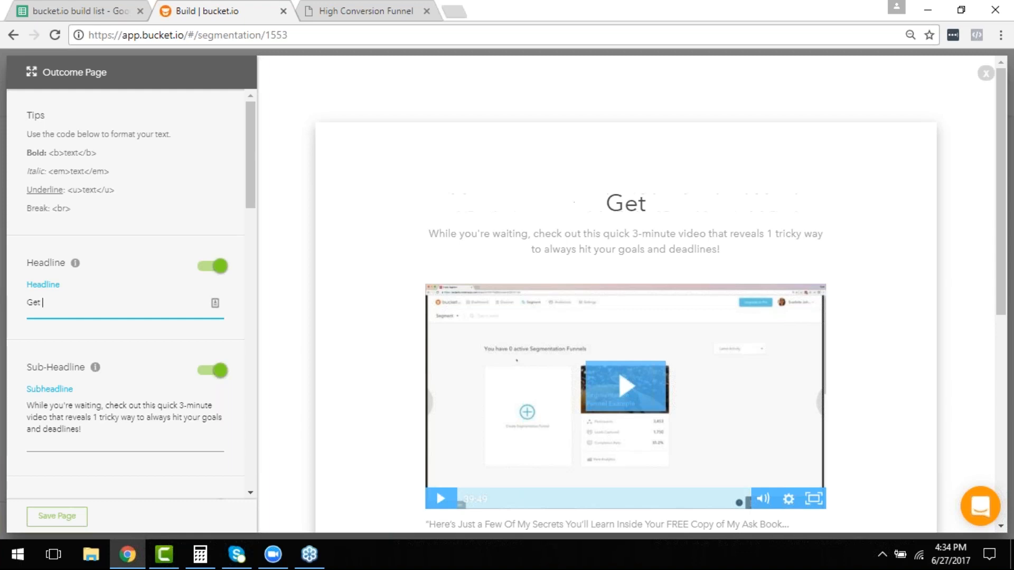
text( ready to K)
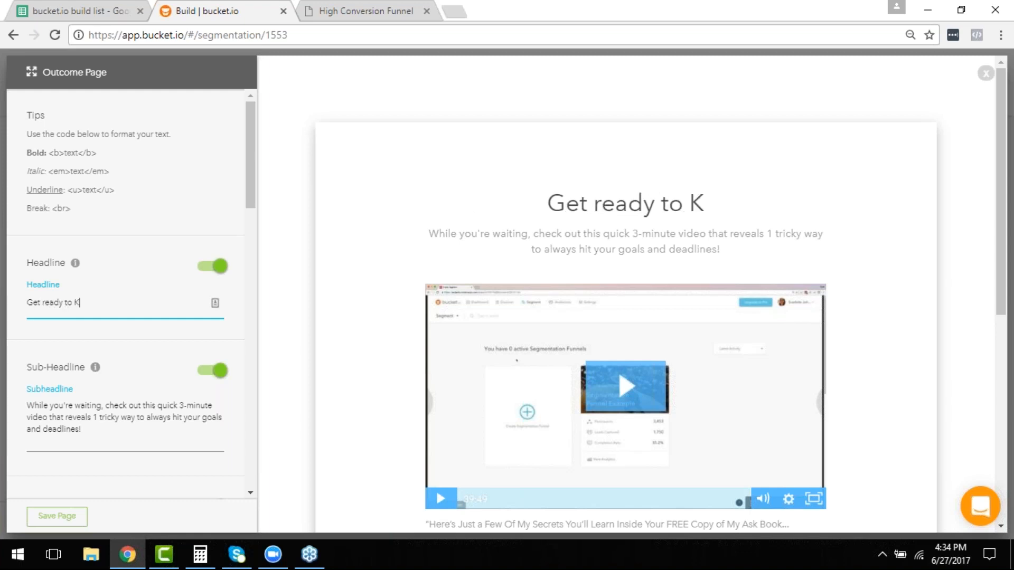
text(NOW what's)
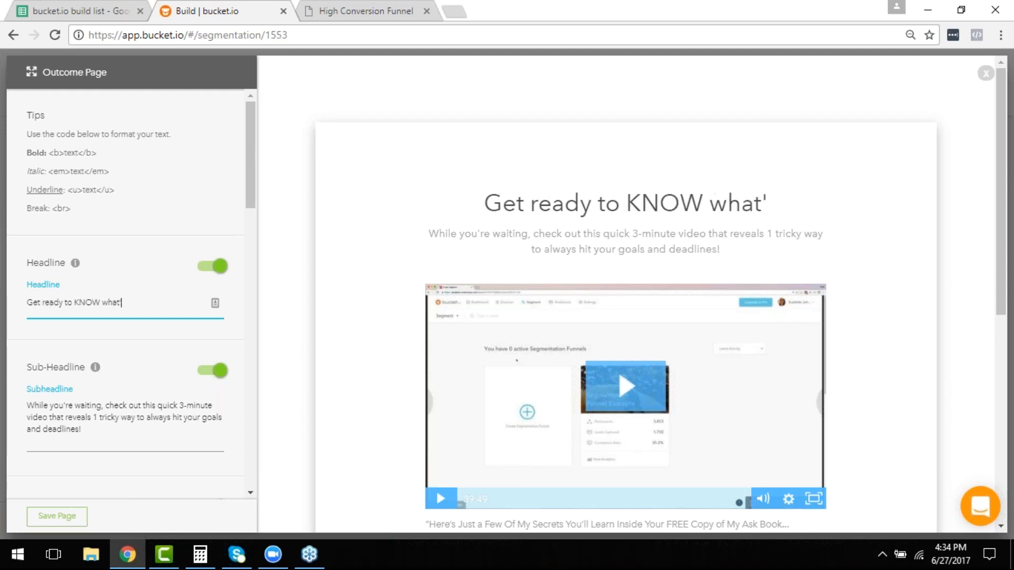
text( working today)
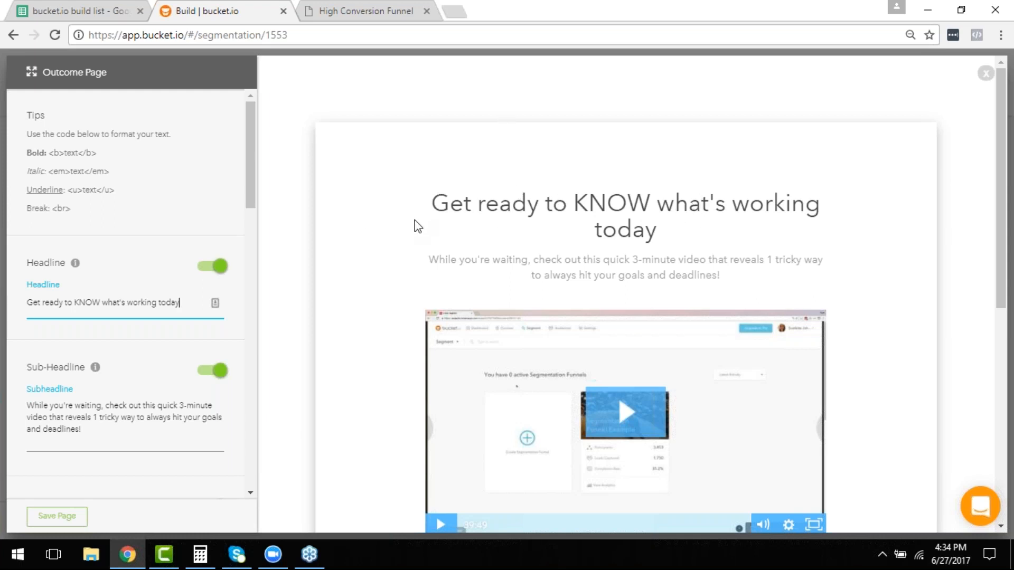
scroll(333, 283, down, 7)
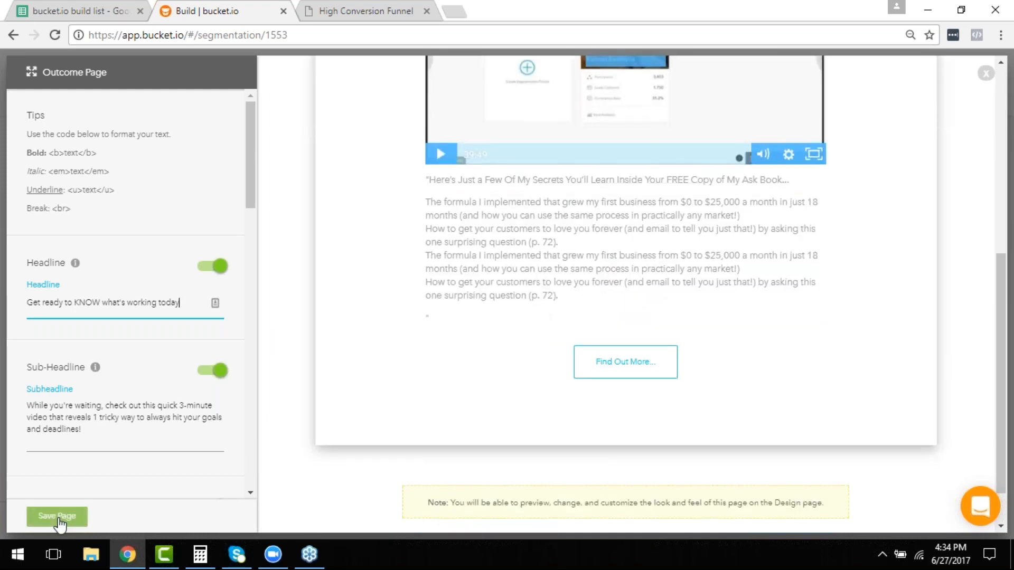
click(59, 519)
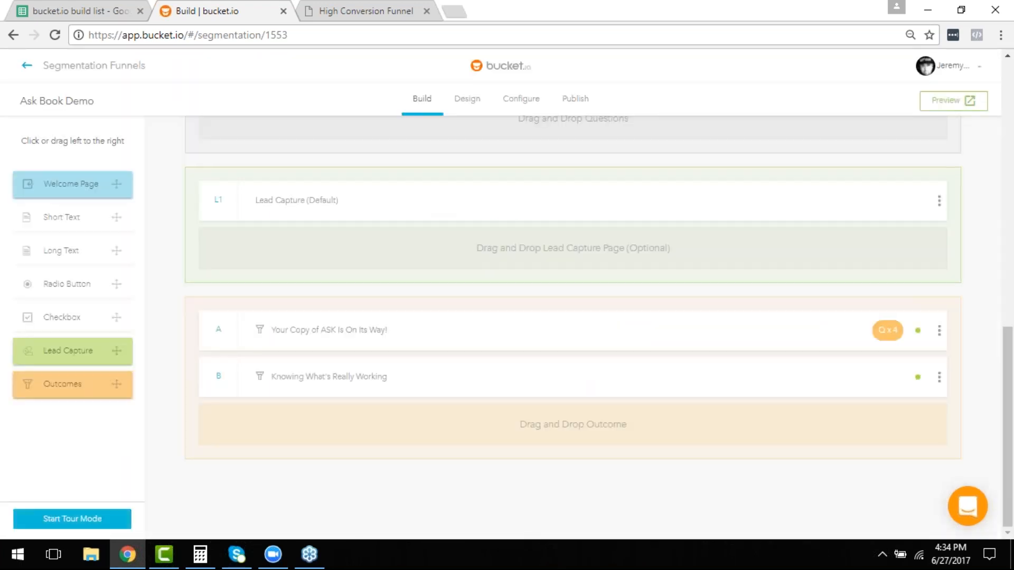
Step: Remap Q1's answer b, "Knowing what's REALLY Working Today", from outcome A to outcome B and save the outcome mapping
scroll(383, 423, up, 7)
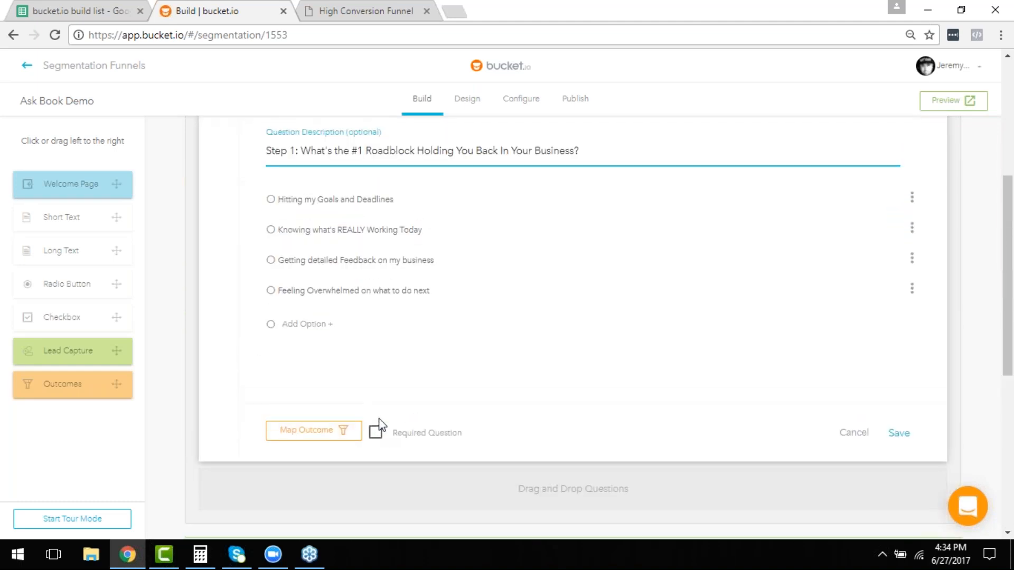
click(310, 442)
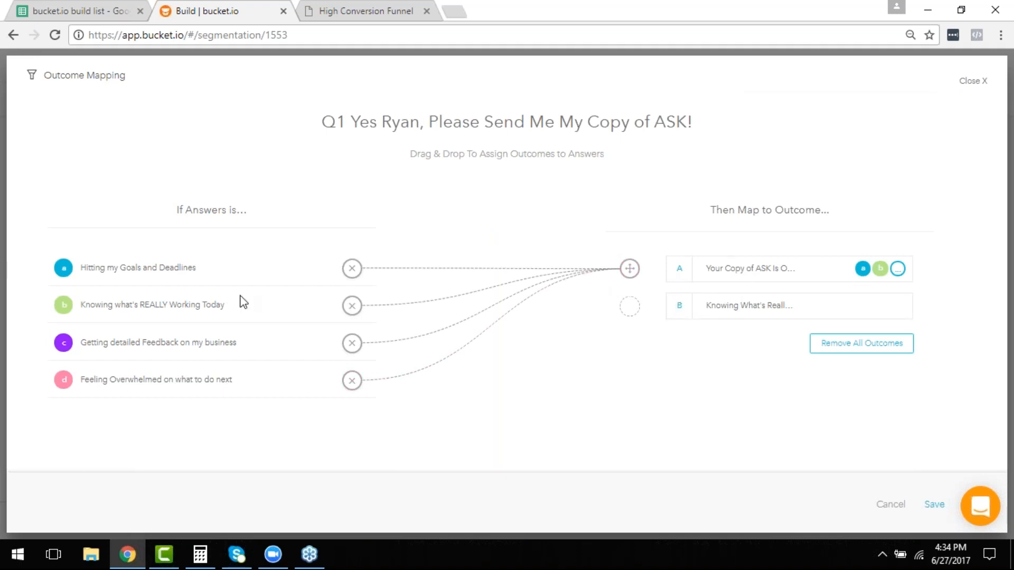
click(350, 306)
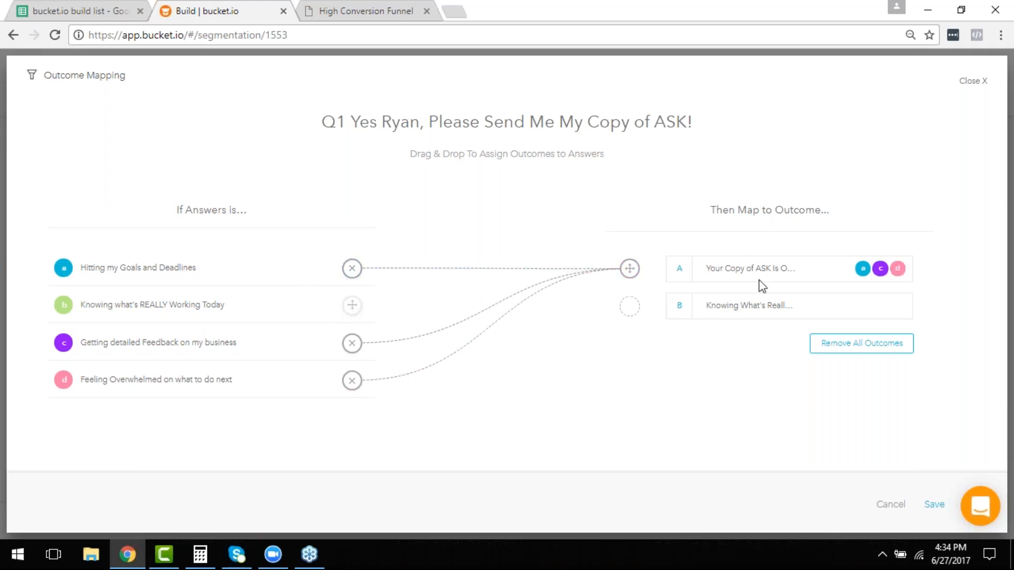
drag(352, 309, 630, 314)
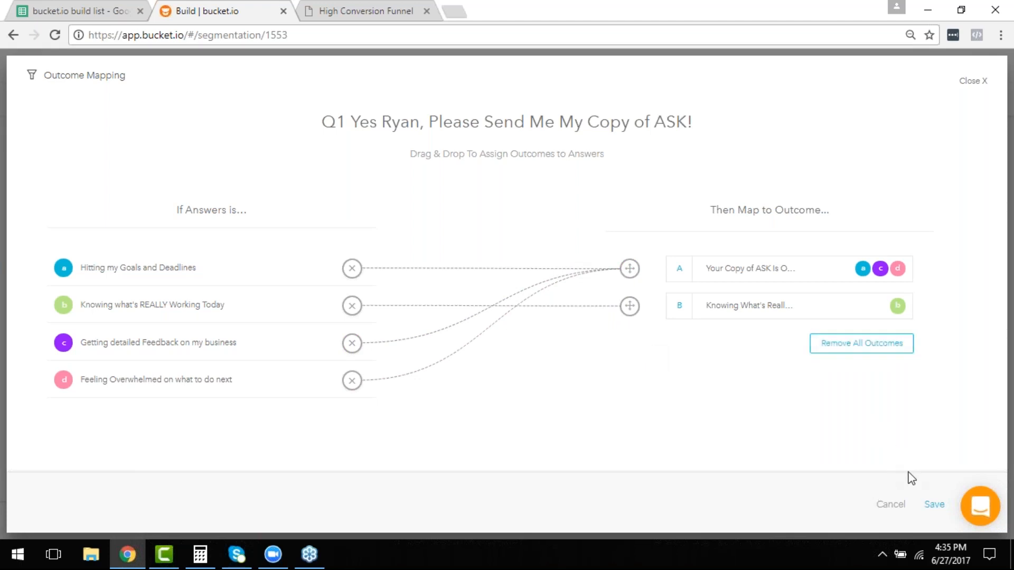
click(940, 513)
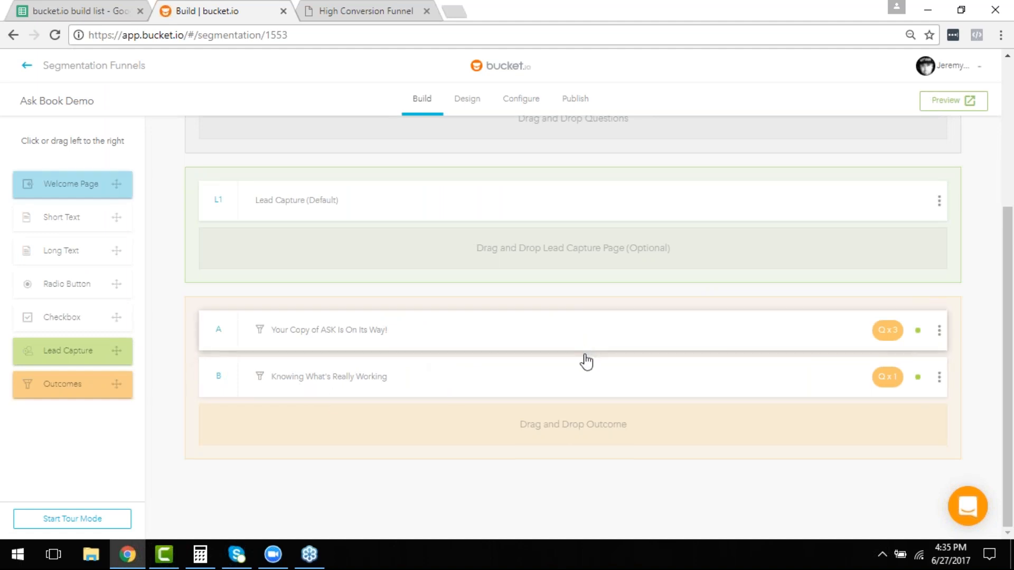
Step: Review the mapped question and outcomes in the build list, and read the "Putting It All Together" slide in the High Conversion Funnel PDF
scroll(578, 360, up, 3)
scroll(577, 357, down, 3)
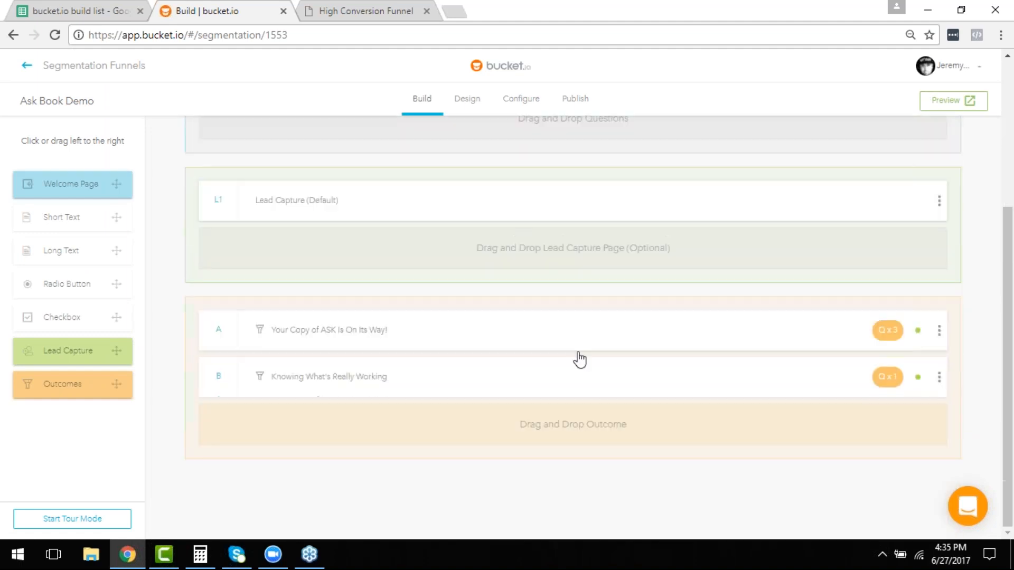
scroll(577, 362, up, 3)
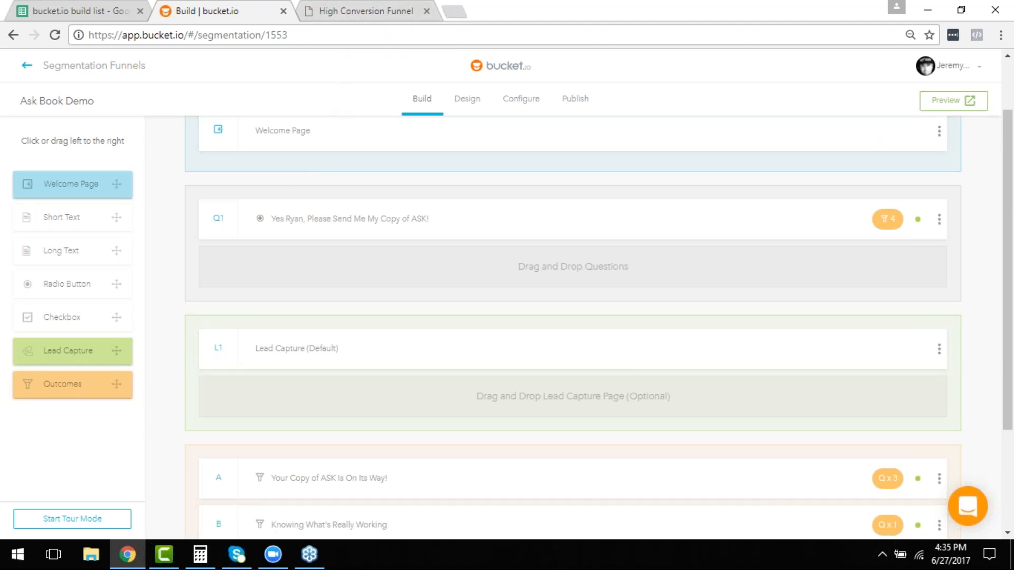
click(352, 18)
scroll(455, 321, down, 10)
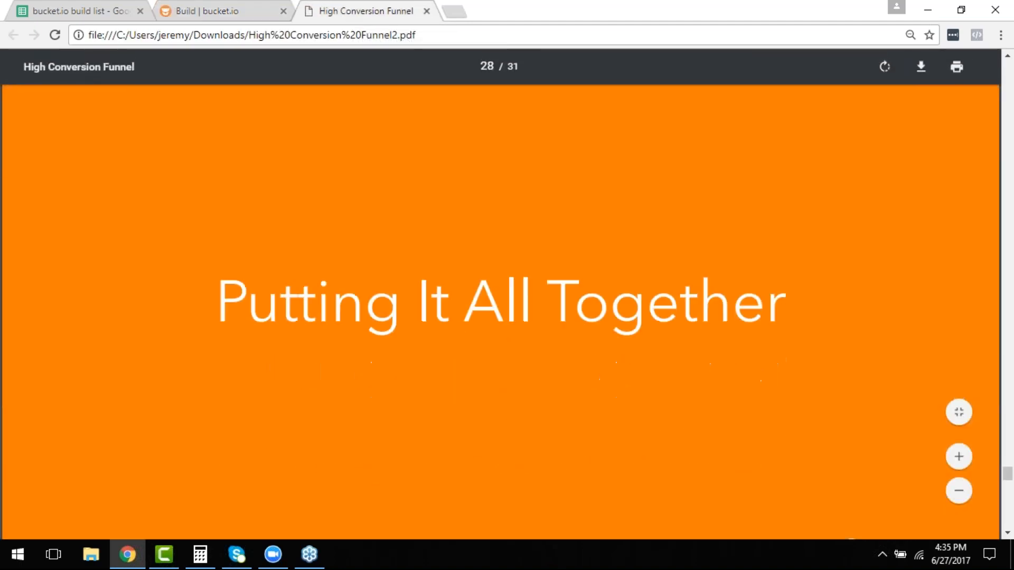
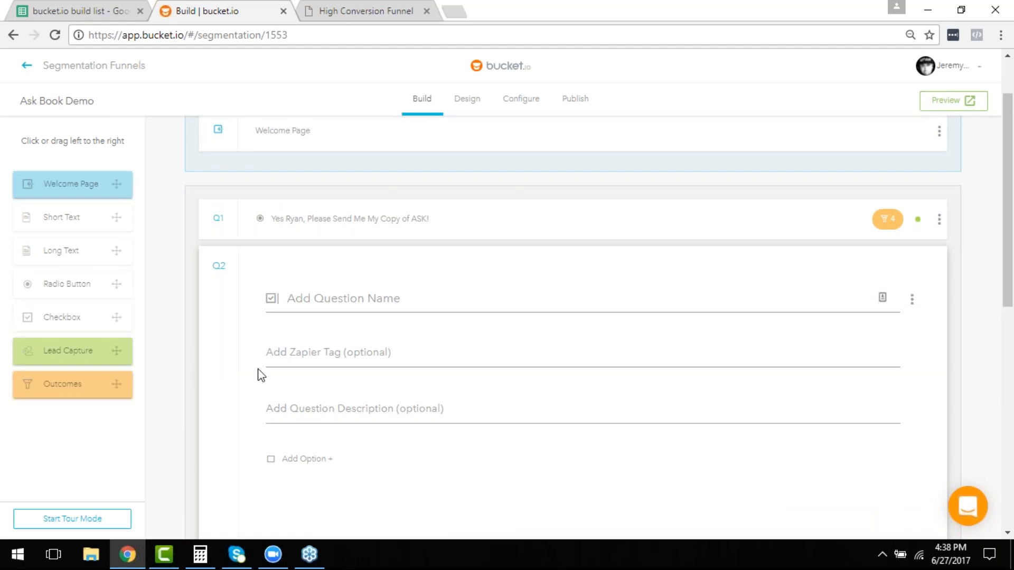
Step: Name checkbox question Q2 "Question 2" and add the answer option "Deeper into option 1"
click(433, 294)
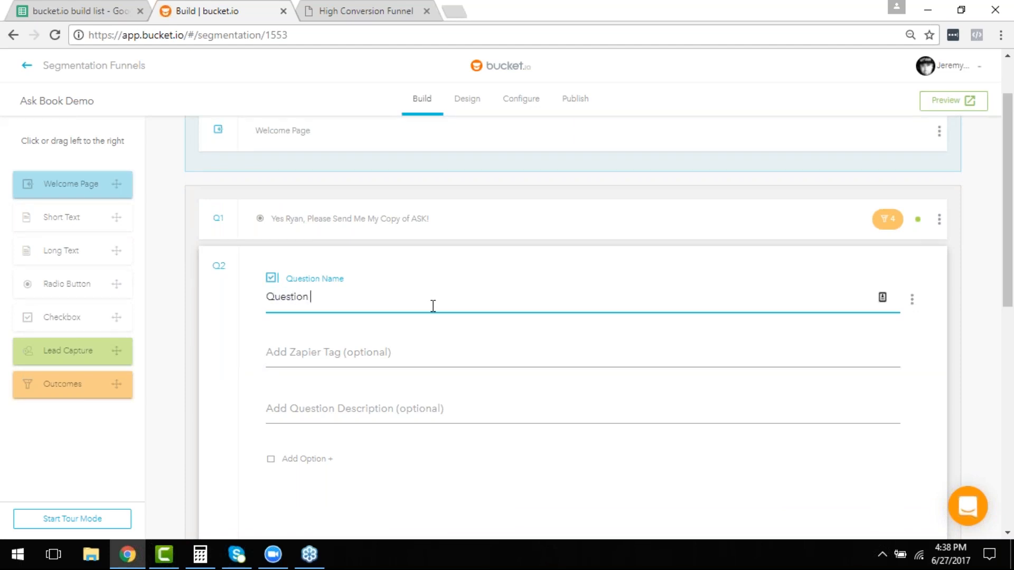
click(382, 415)
scroll(382, 416, down, 1)
click(317, 387)
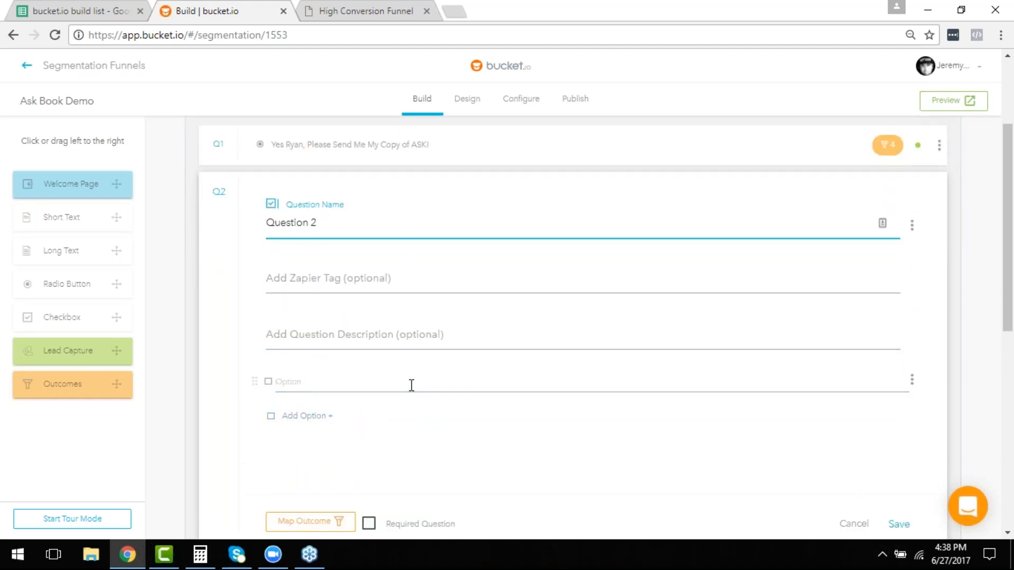
text(Deeper into option 1)
Step: Add the answer options "Deeper into option 2", "Deeper into option 3" and "Deeper into option 4" to Question 2 and save the question
key(ctrl+a)
key(ctrl+c)
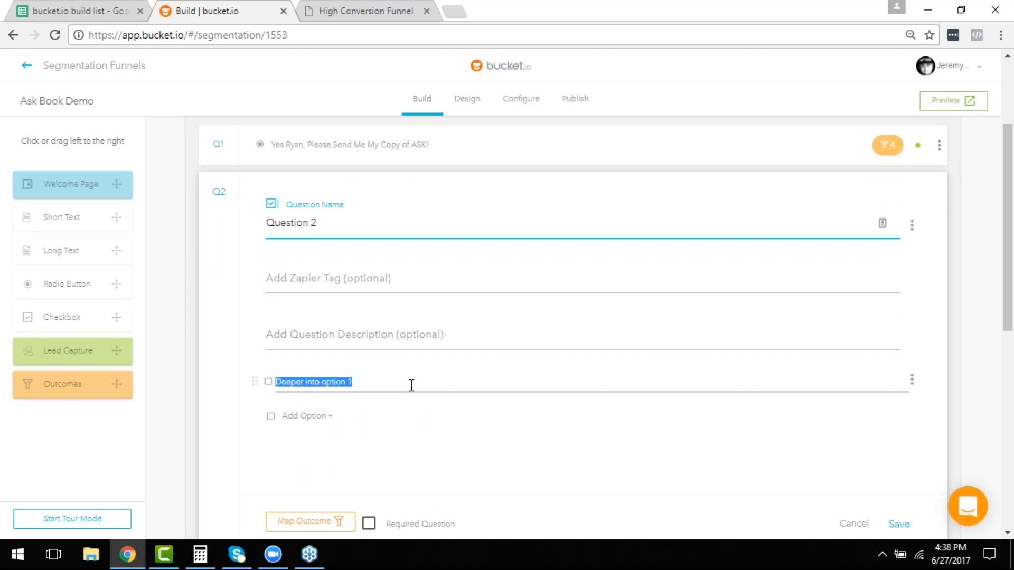
click(318, 416)
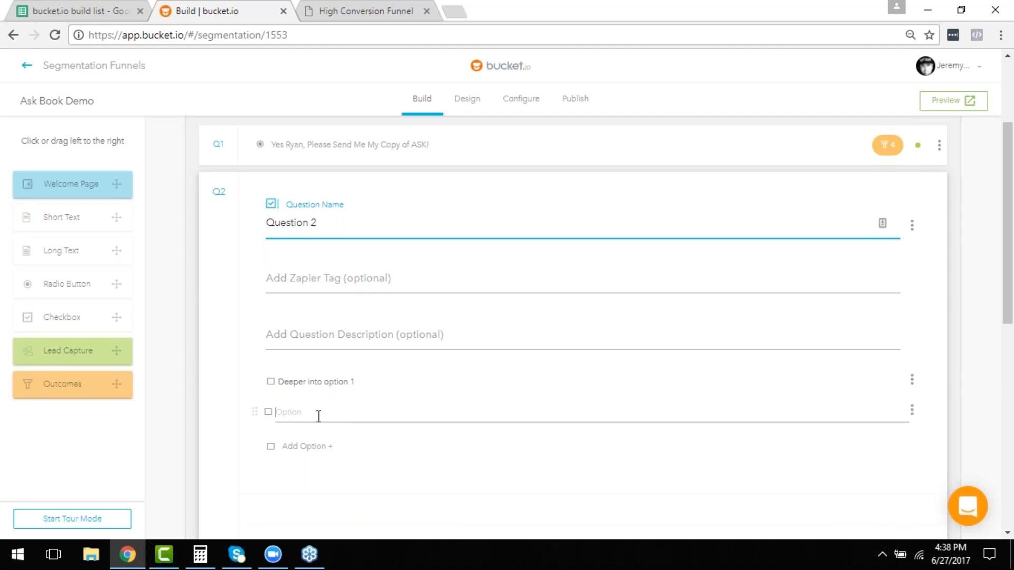
key(ctrl+v)
click(297, 446)
key(ctrl+v)
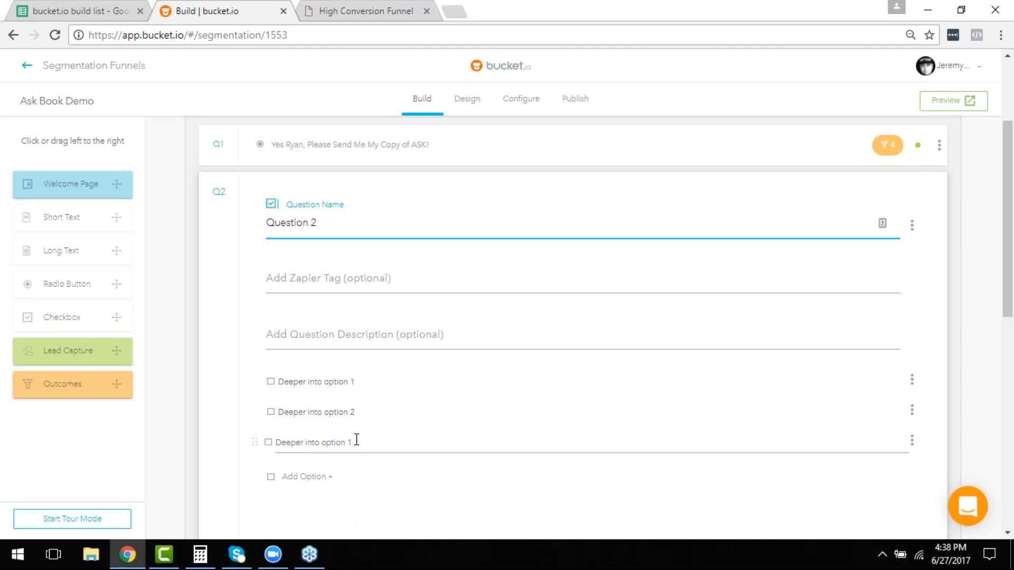
click(308, 478)
key(ctrl+v)
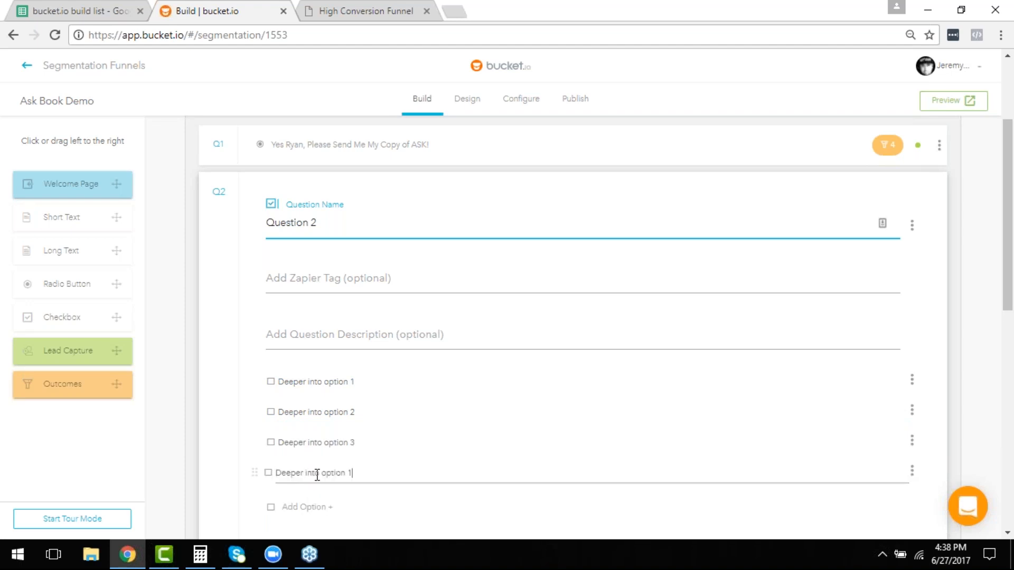
text(4)
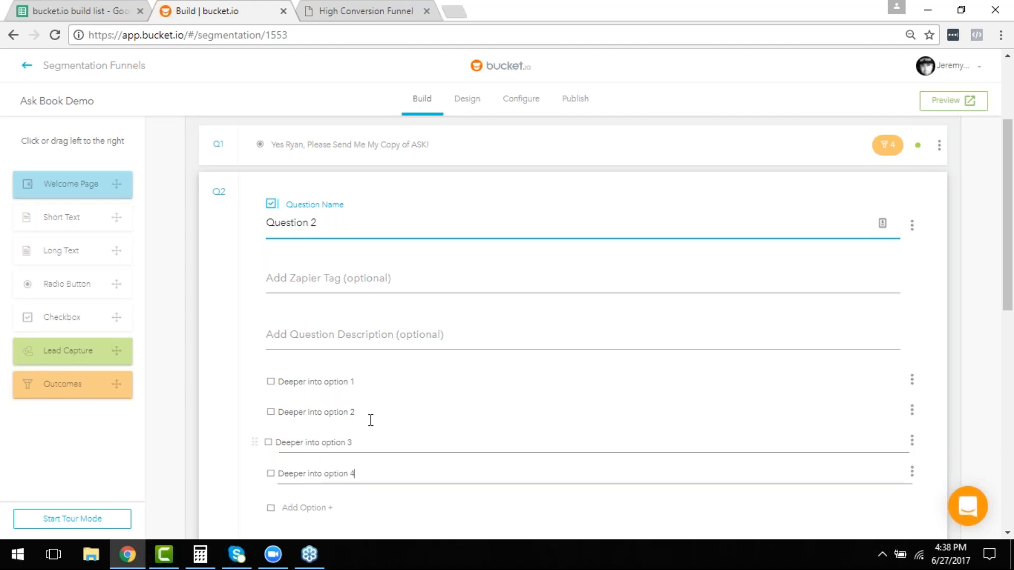
scroll(670, 379, down, 3)
click(897, 467)
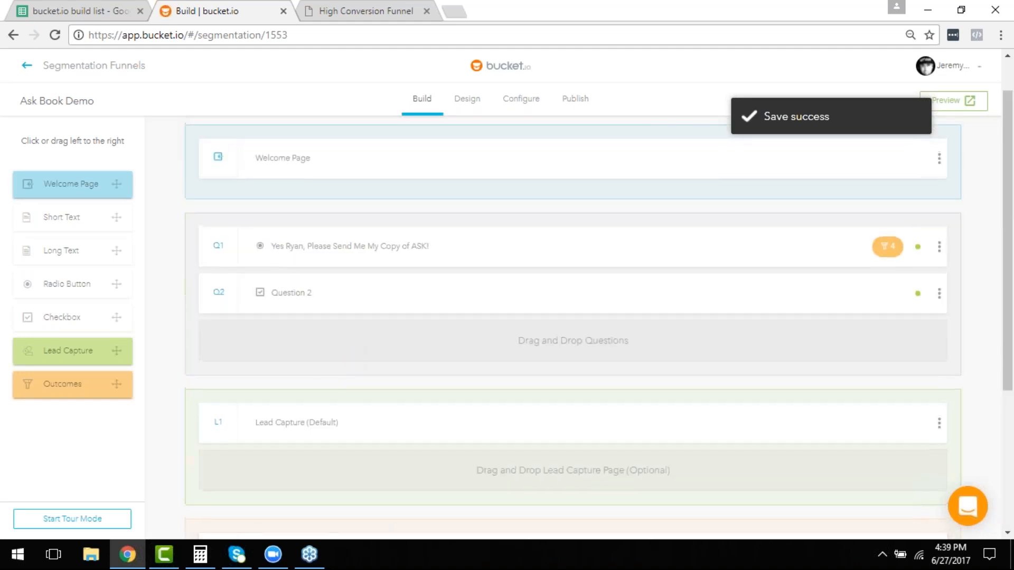
Step: Map Question 2's answers a, c and d to outcome A and answer b to outcome B, and save the outcome mapping
click(332, 298)
scroll(375, 417, down, 6)
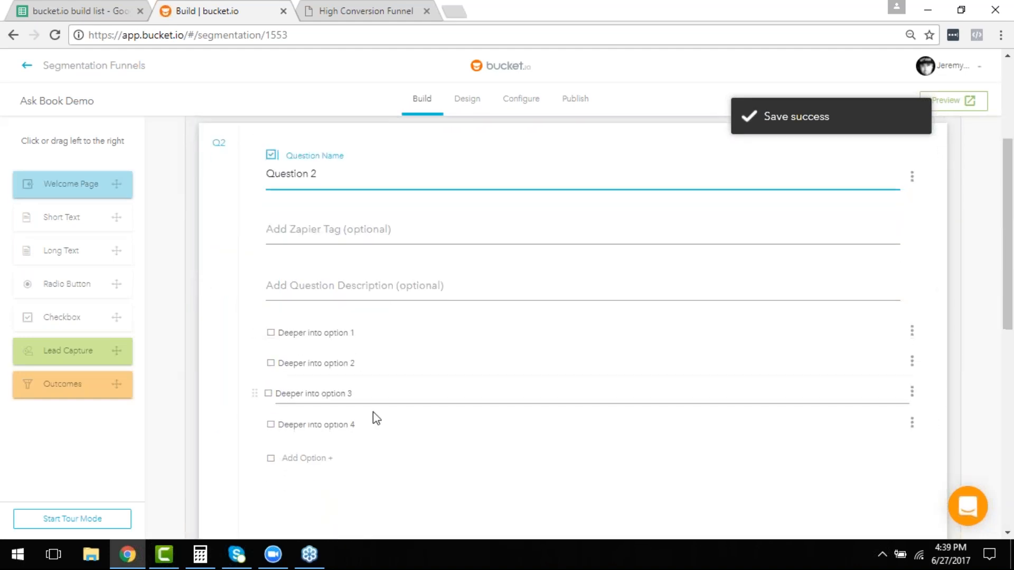
click(310, 270)
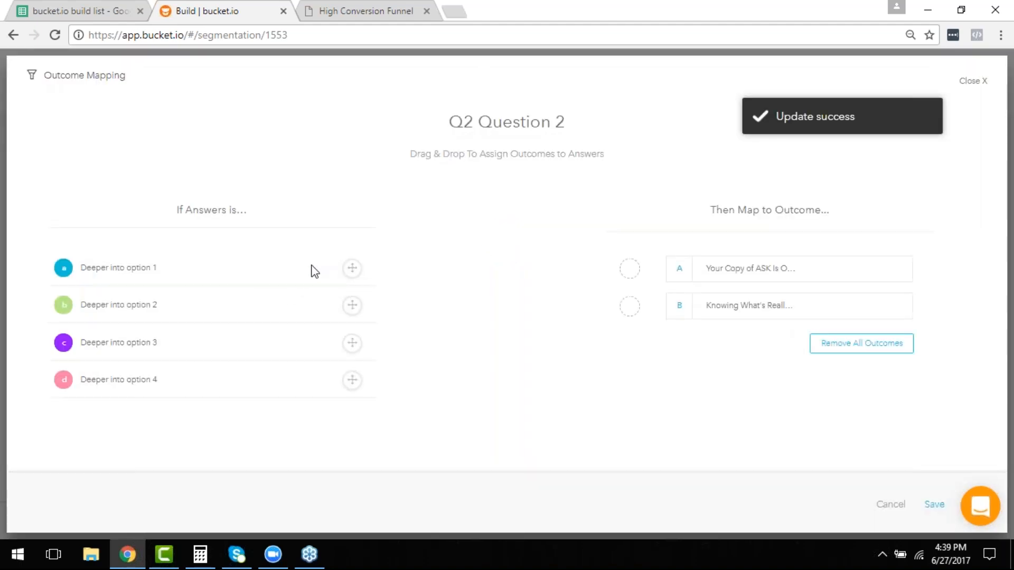
drag(356, 272, 629, 270)
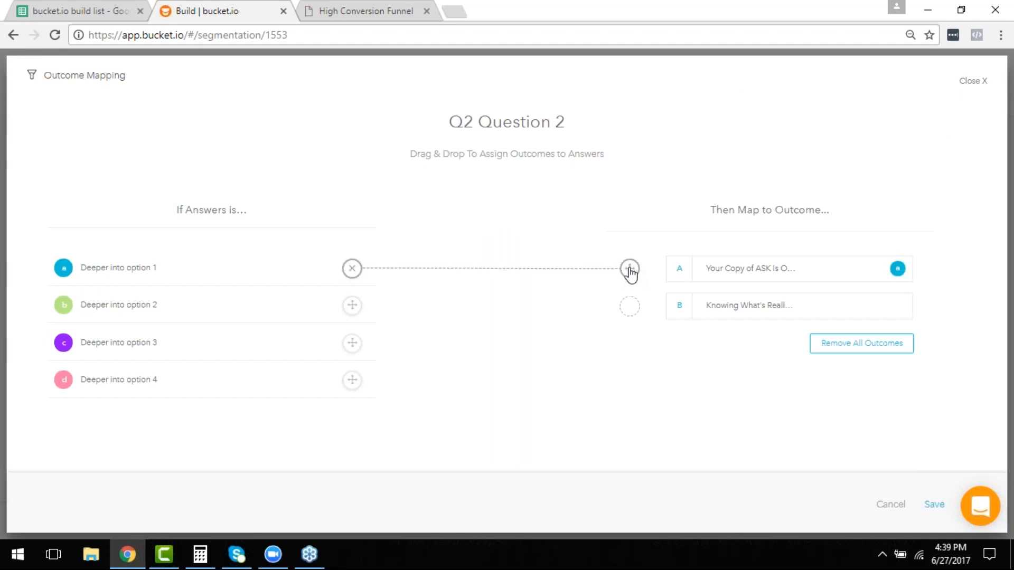
drag(352, 311, 628, 309)
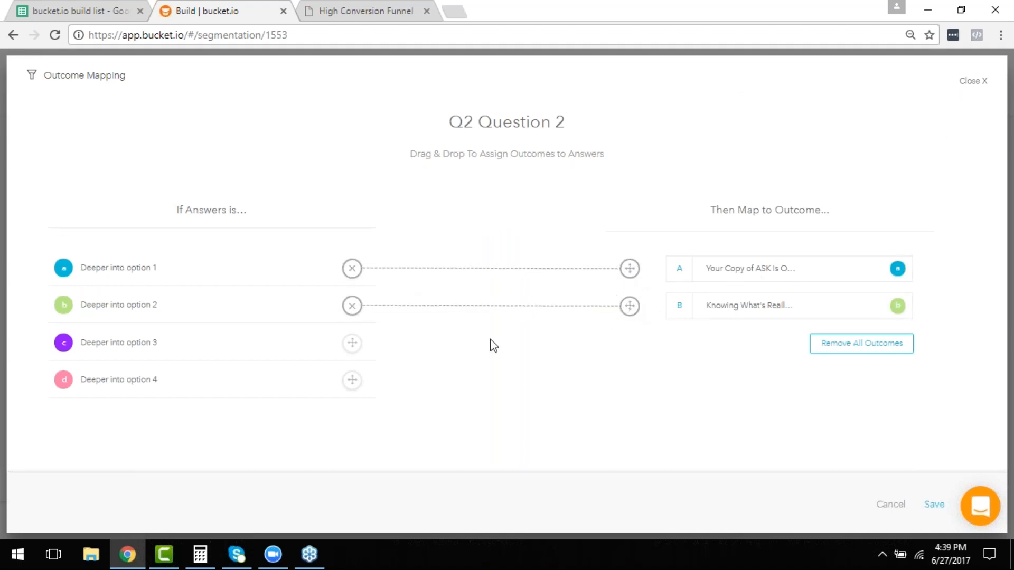
drag(352, 344, 631, 279)
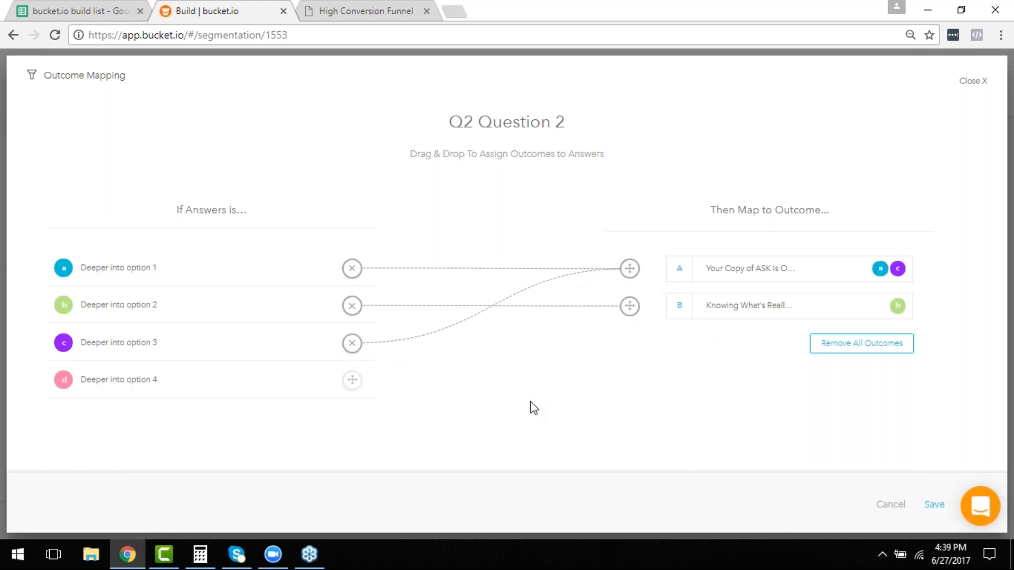
drag(351, 381, 627, 270)
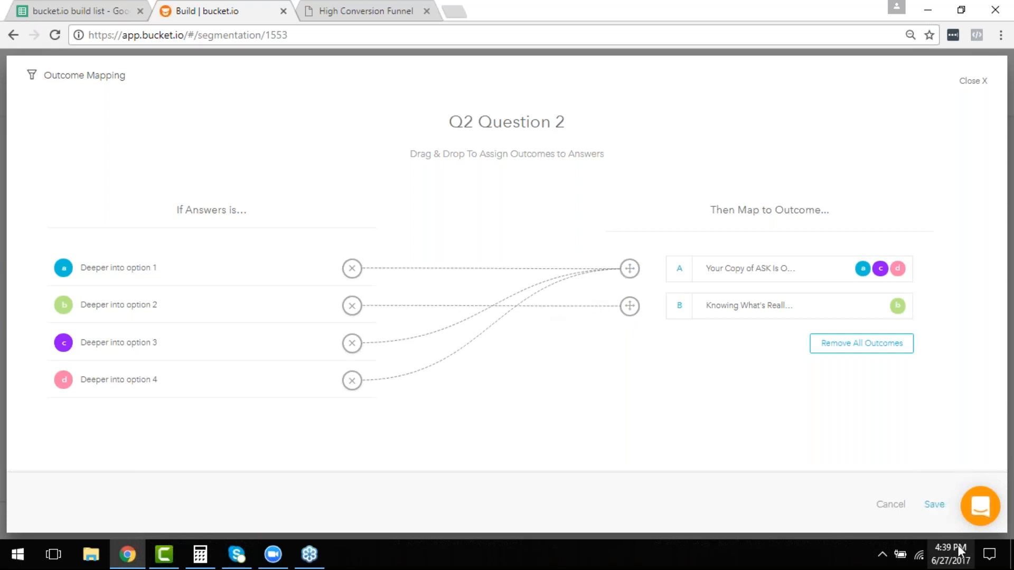
click(931, 508)
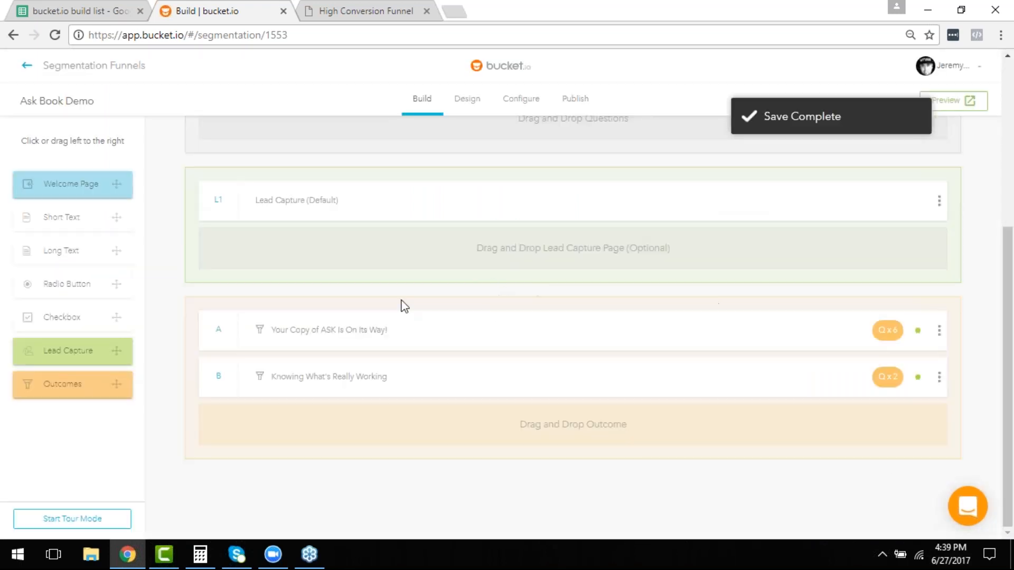
Step: Look over the Outcome Page of outcome B, "Knowing What's Really Working", and return to the build list
click(363, 377)
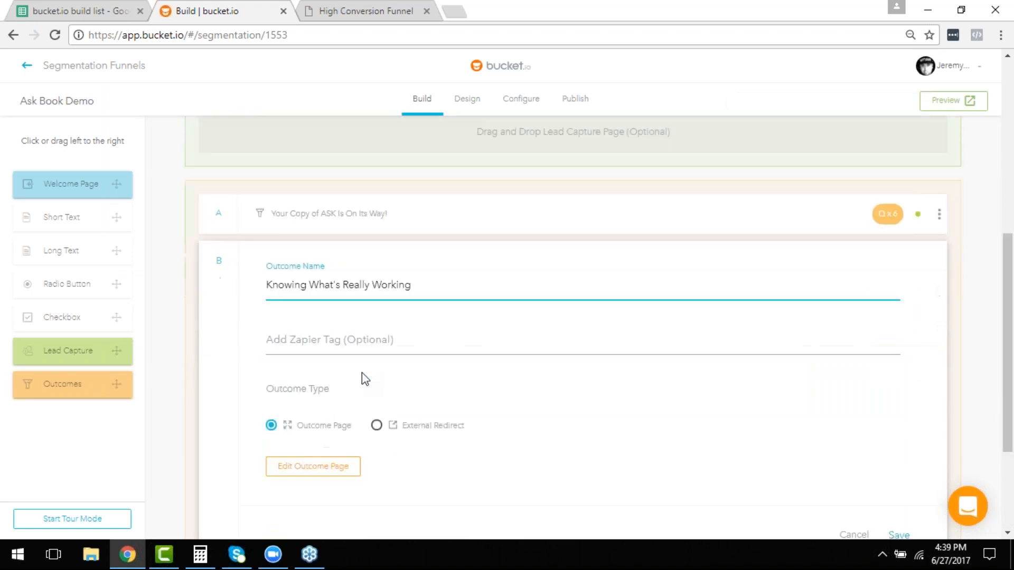
scroll(362, 378, down, 3)
click(326, 310)
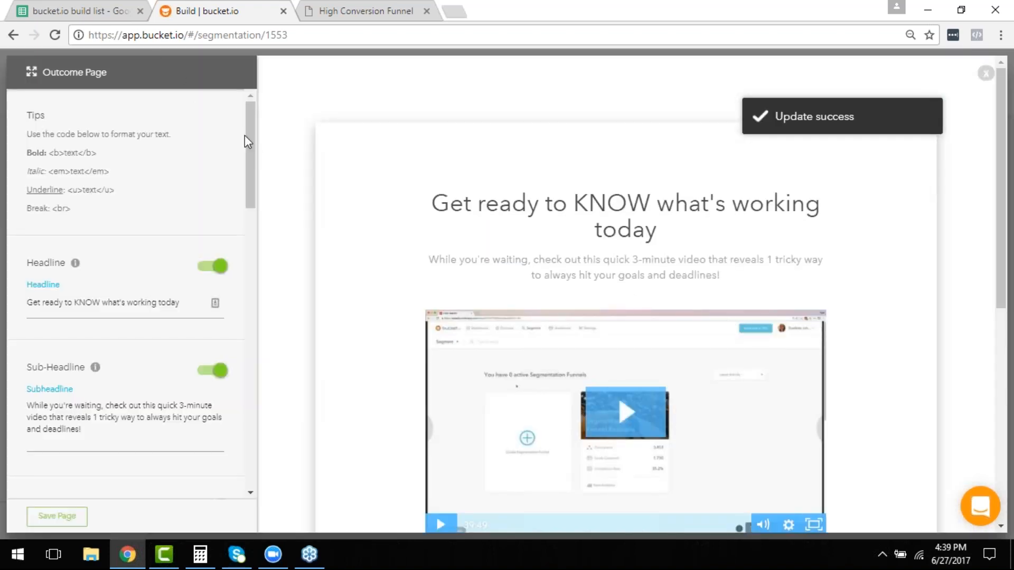
click(986, 74)
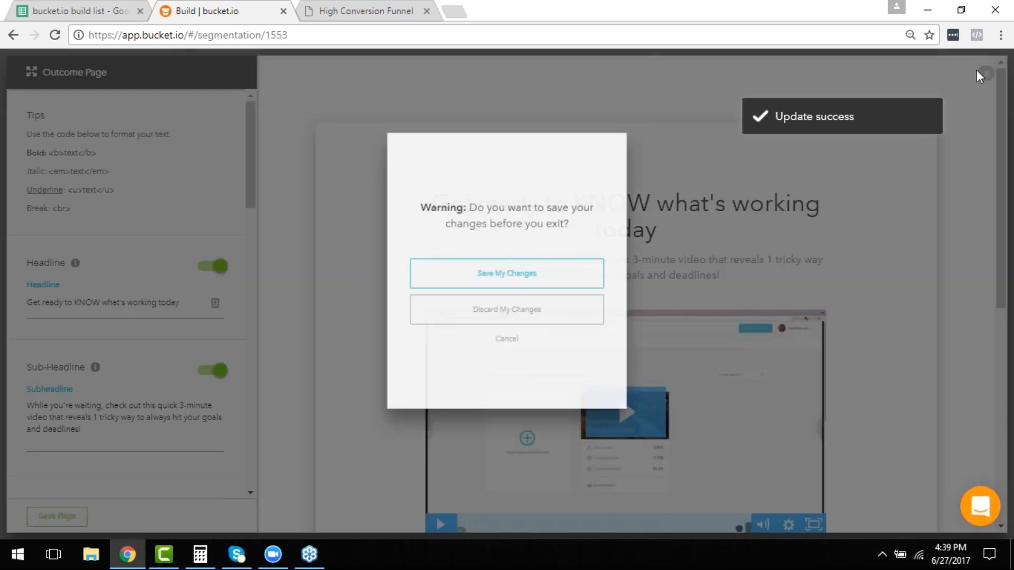
click(525, 359)
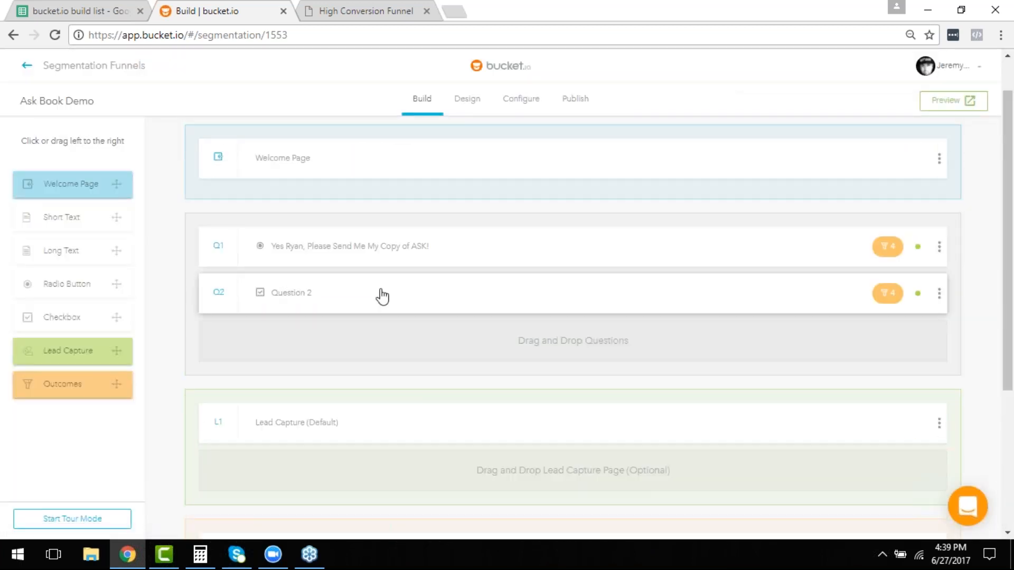
Step: Review how Question 2's answers are mapped to the outcomes and save the mapping as it is
click(379, 291)
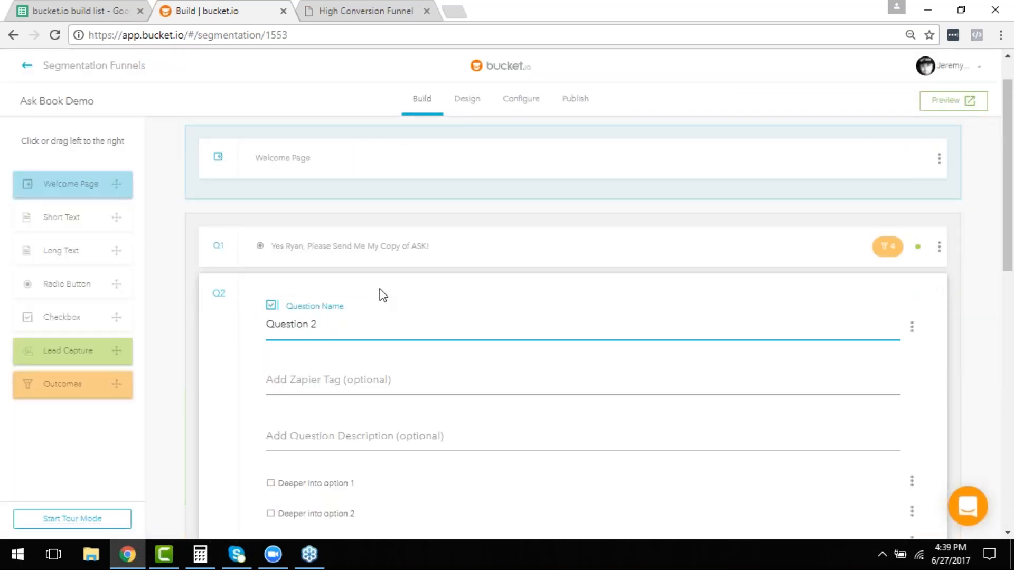
click(307, 345)
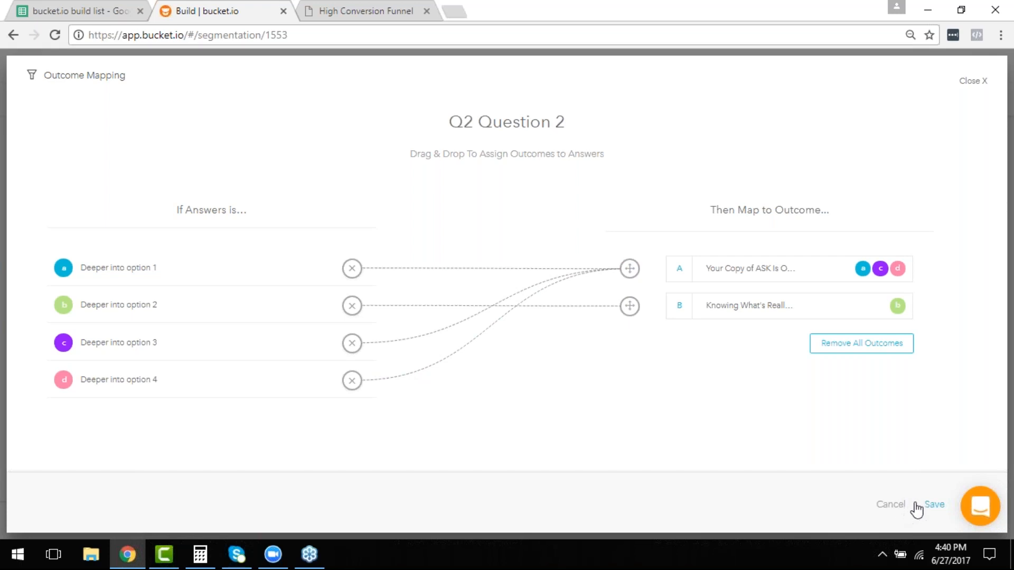
click(933, 505)
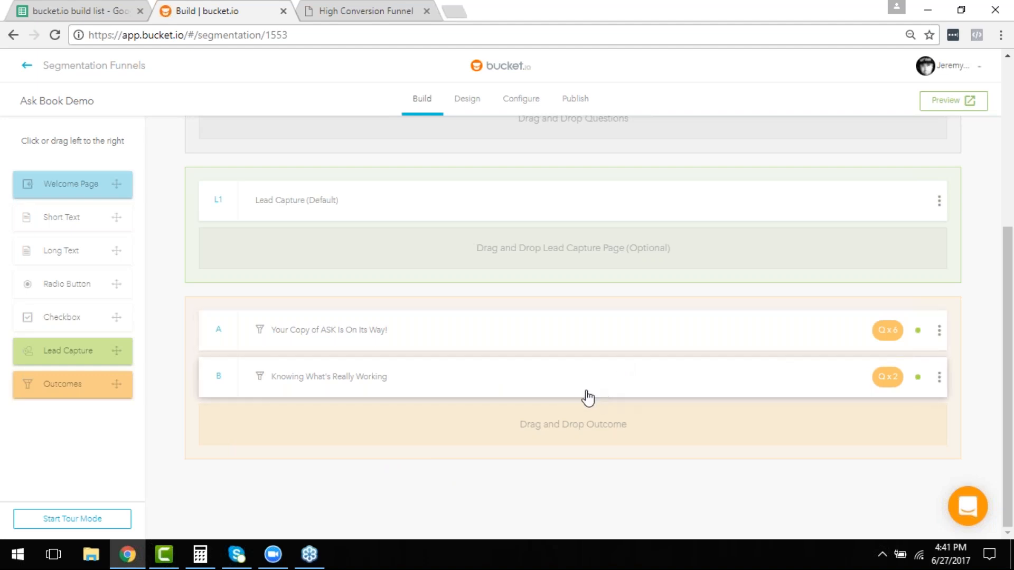
Step: Read the "Demo of Completed Segmentation" and "Questions? Support?" slides in the High Conversion Funnel PDF
click(363, 9)
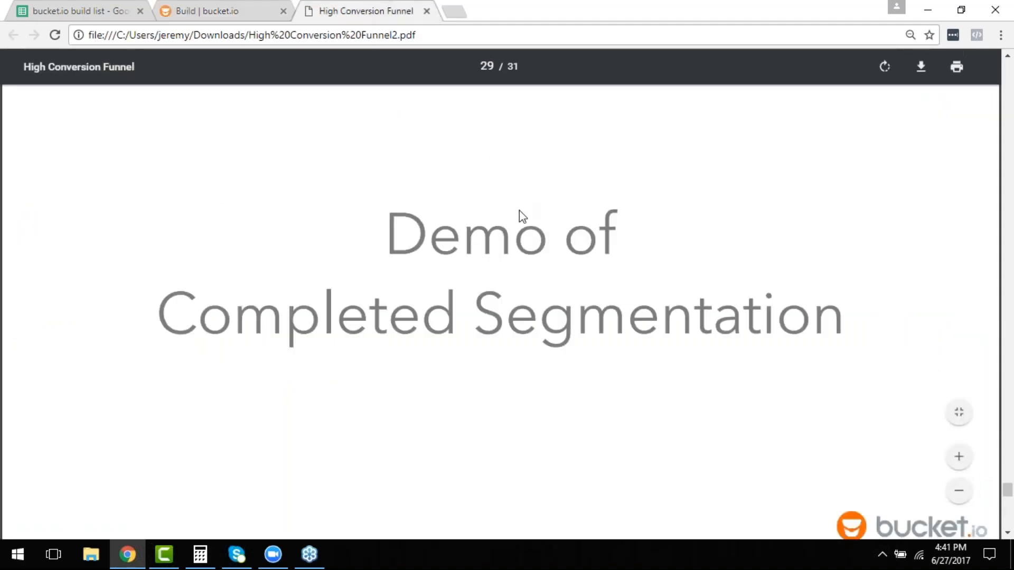
scroll(518, 210, down, 8)
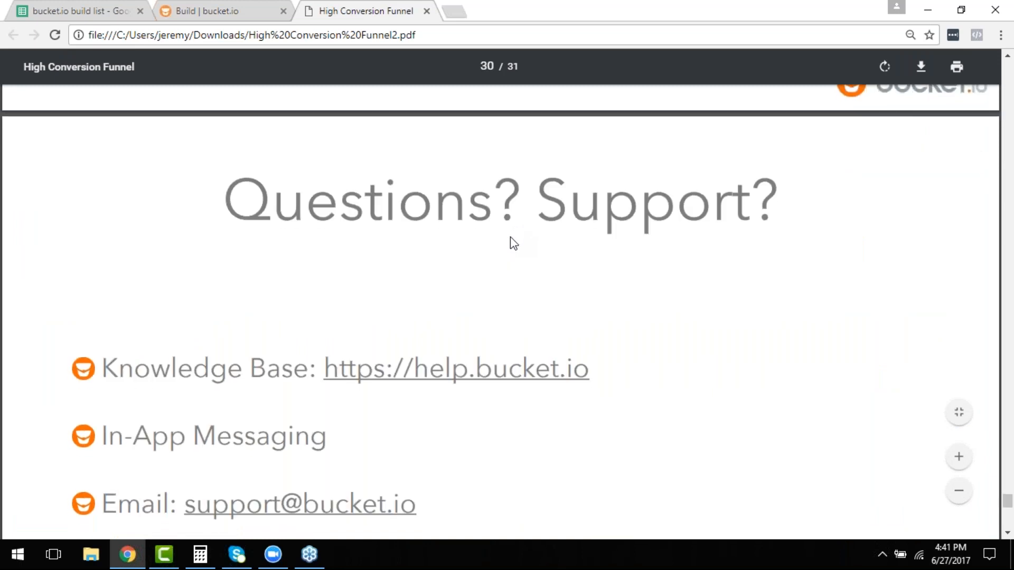
scroll(528, 248, down, 1)
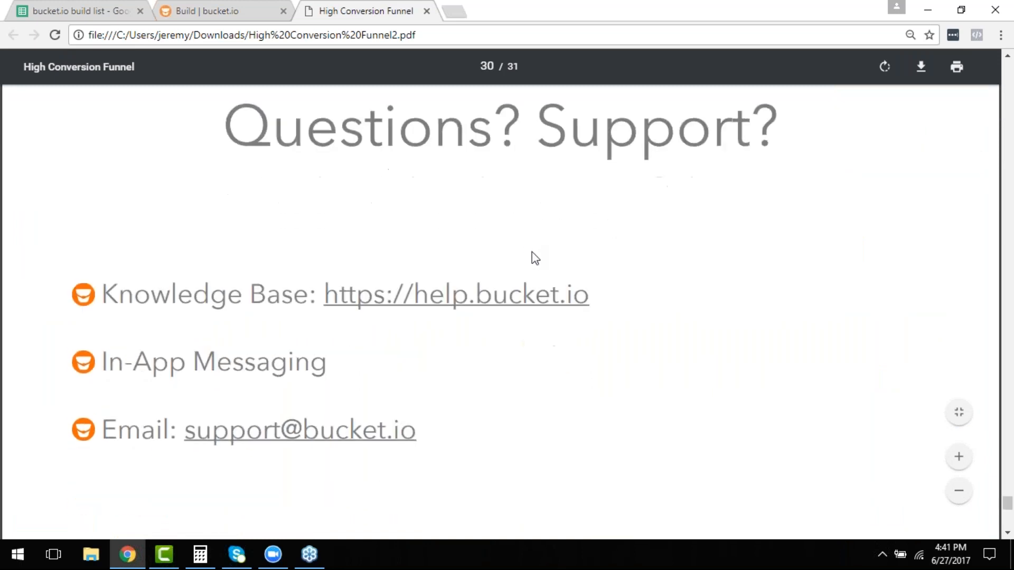
Step: Return to bucket.io, preview the Ask Book Demo funnel and look over its welcome page
click(222, 12)
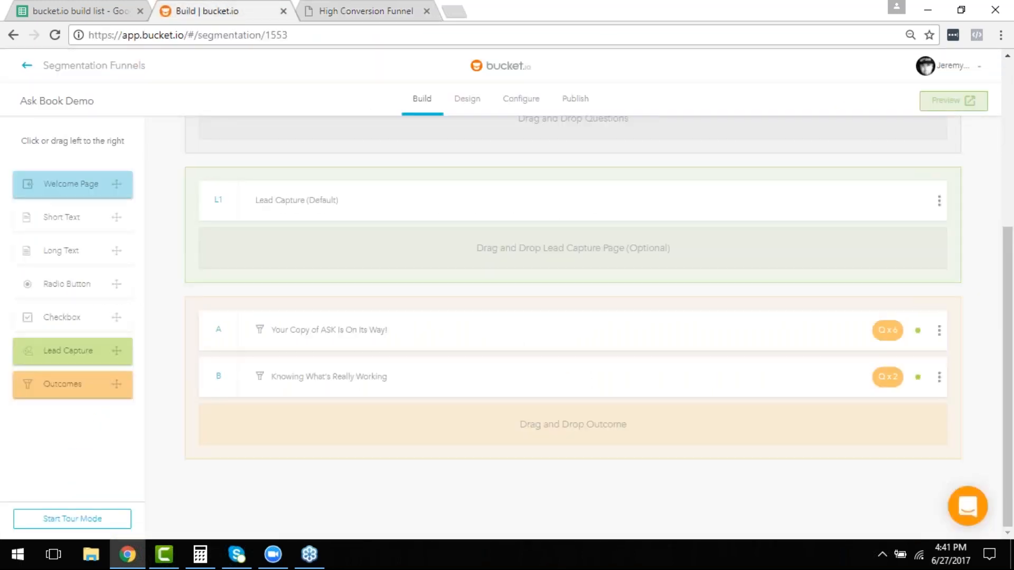
click(950, 106)
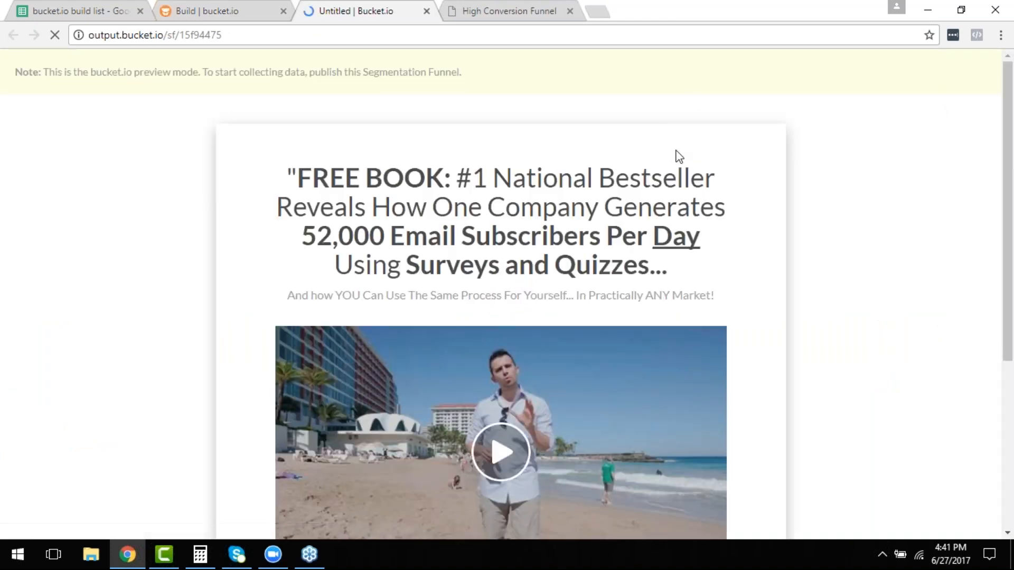
scroll(679, 157, down, 2)
scroll(752, 251, down, 4)
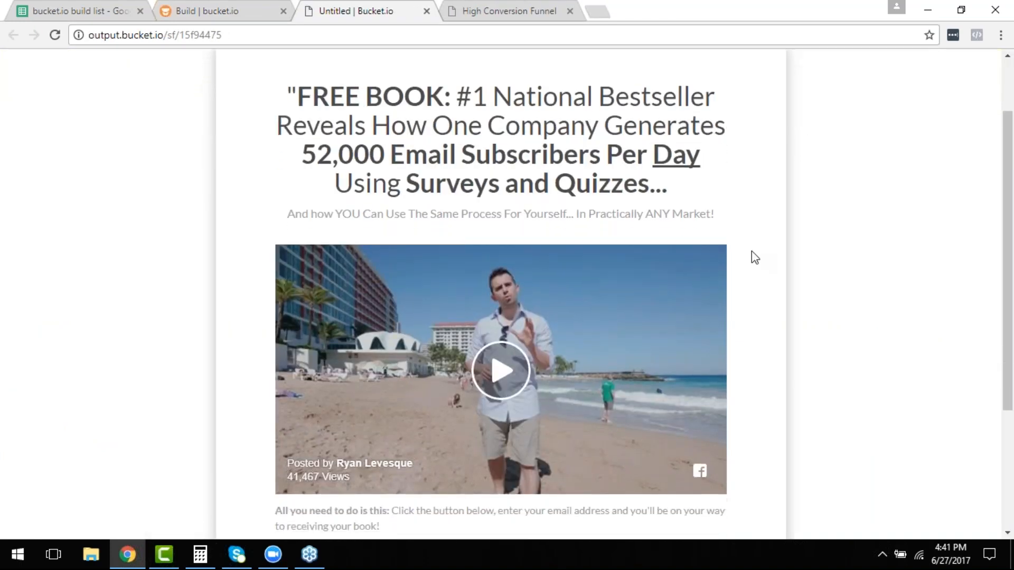
scroll(570, 264, up, 4)
scroll(591, 269, down, 4)
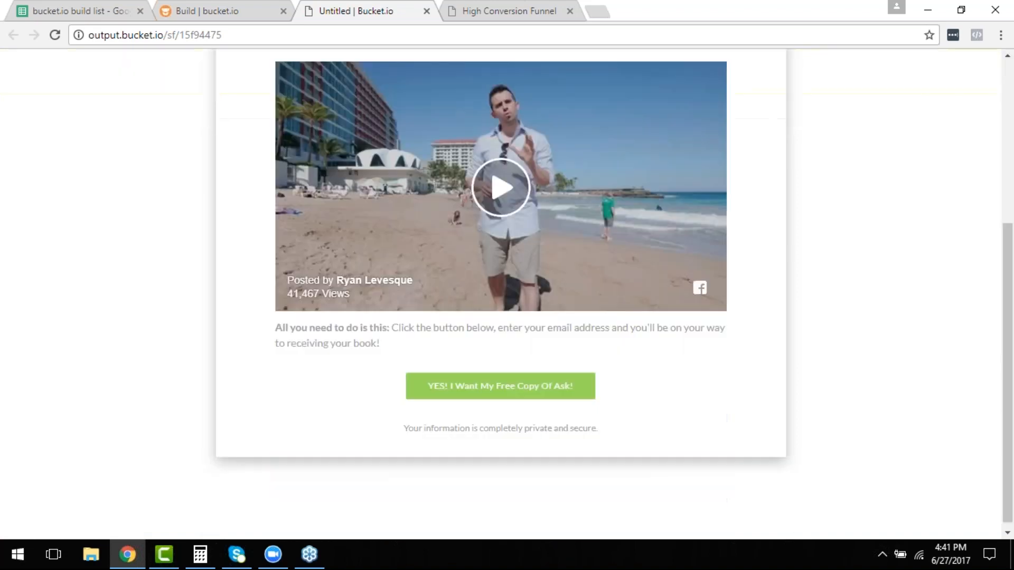
scroll(638, 275, up, 4)
scroll(634, 295, down, 4)
scroll(630, 306, up, 4)
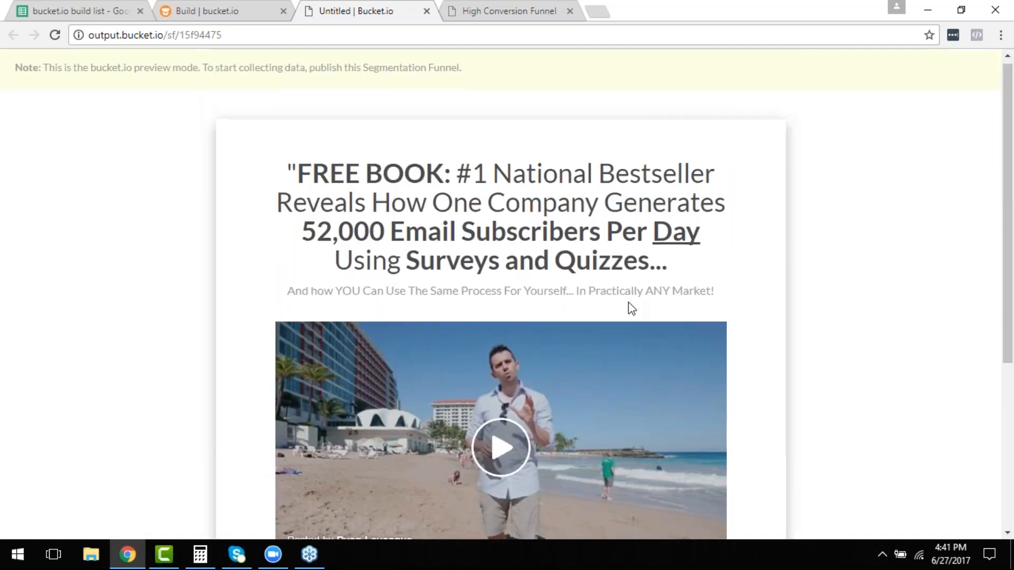
Step: Start the previewed funnel, answer Q1 with "Hitting my Goals and Deadlines" and Question 2 with "Deeper into option 1", and continue
scroll(581, 369, down, 4)
click(539, 435)
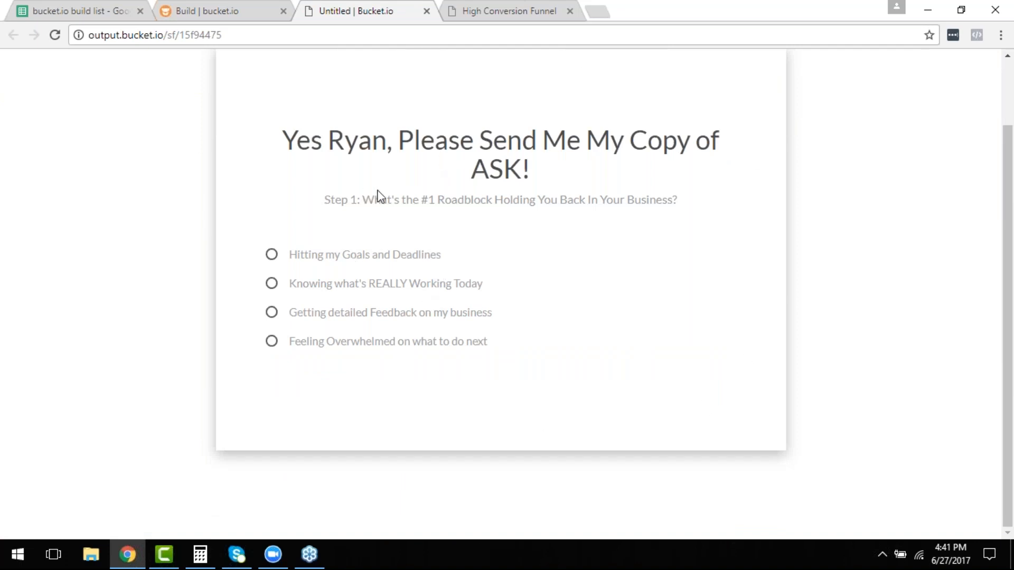
click(350, 255)
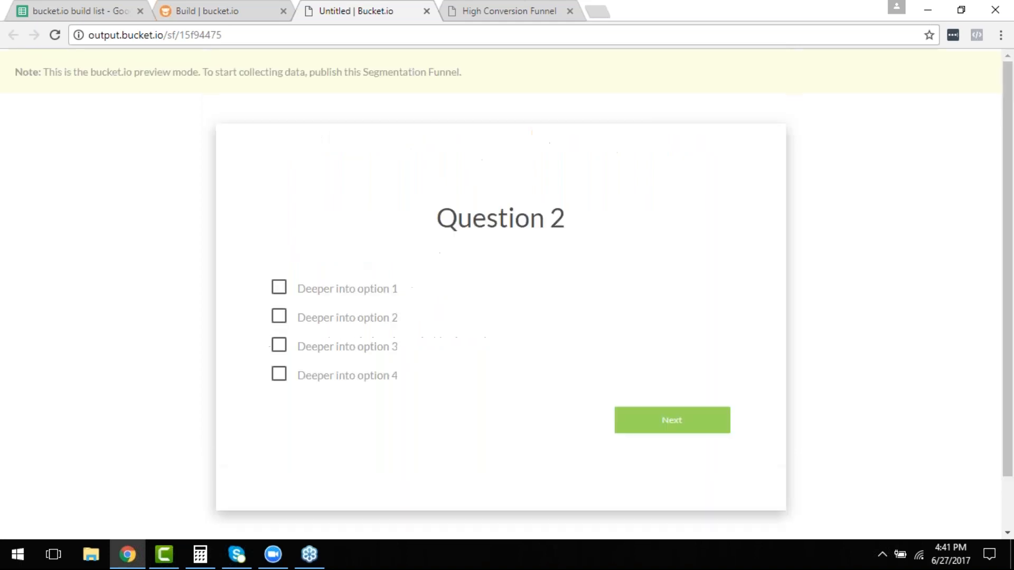
click(342, 290)
click(662, 423)
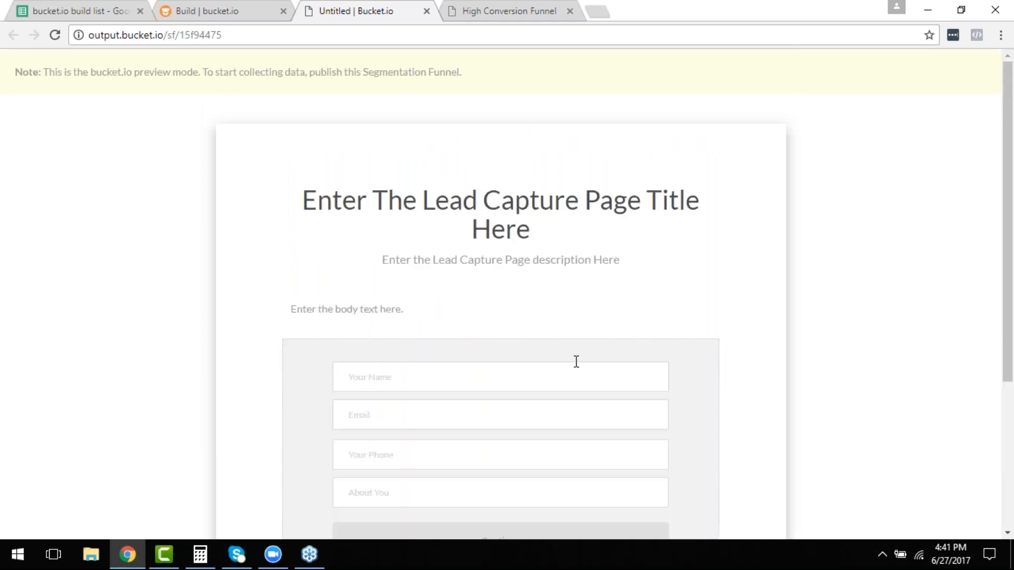
Step: Fill in the lead capture form with the name "test" and a test email address, and continue to the outcome page
scroll(541, 300, down, 3)
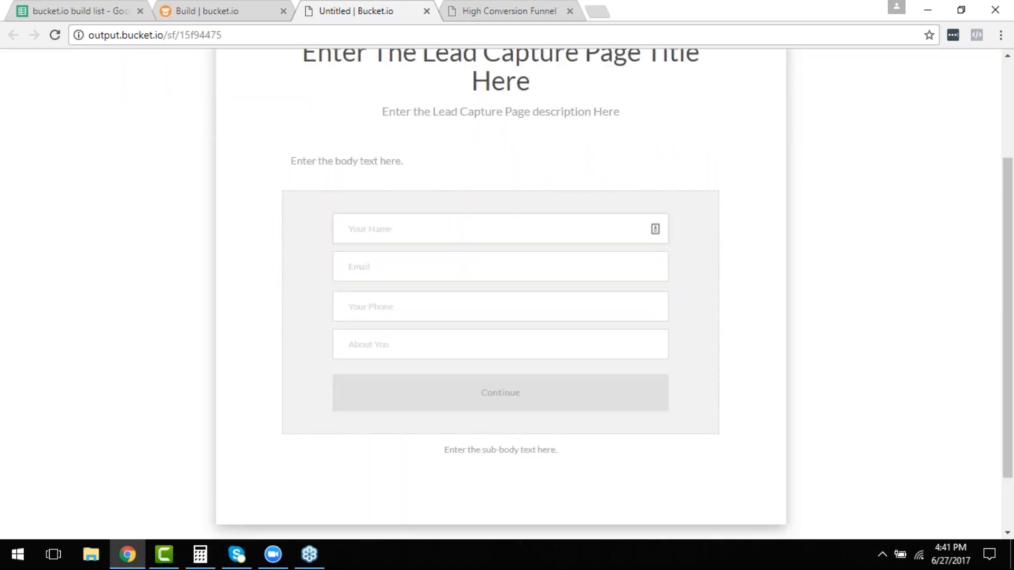
text(test)
key(Tab)
text(test@bucket.io)
key(Tab)
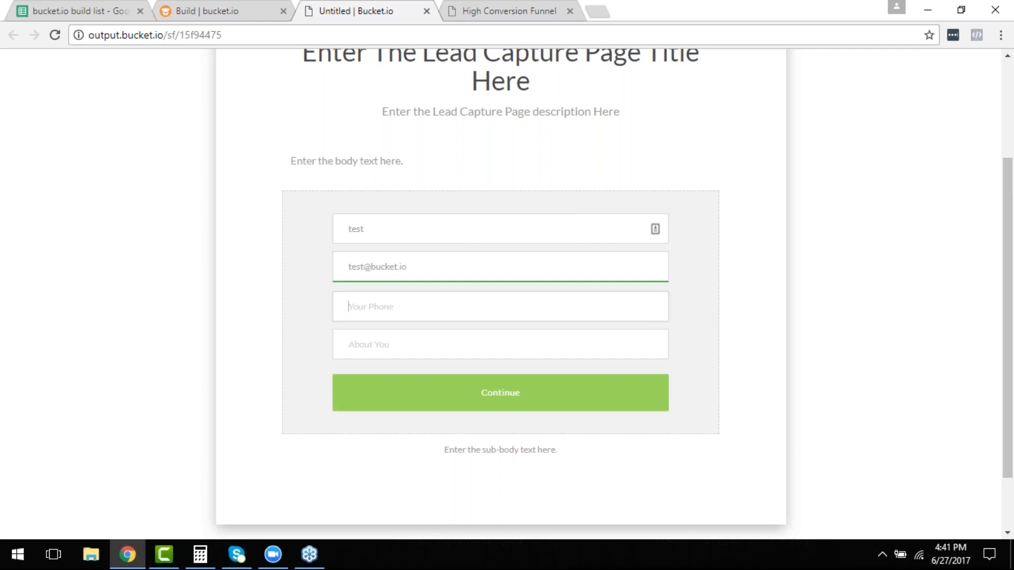
scroll(512, 291, down, 1)
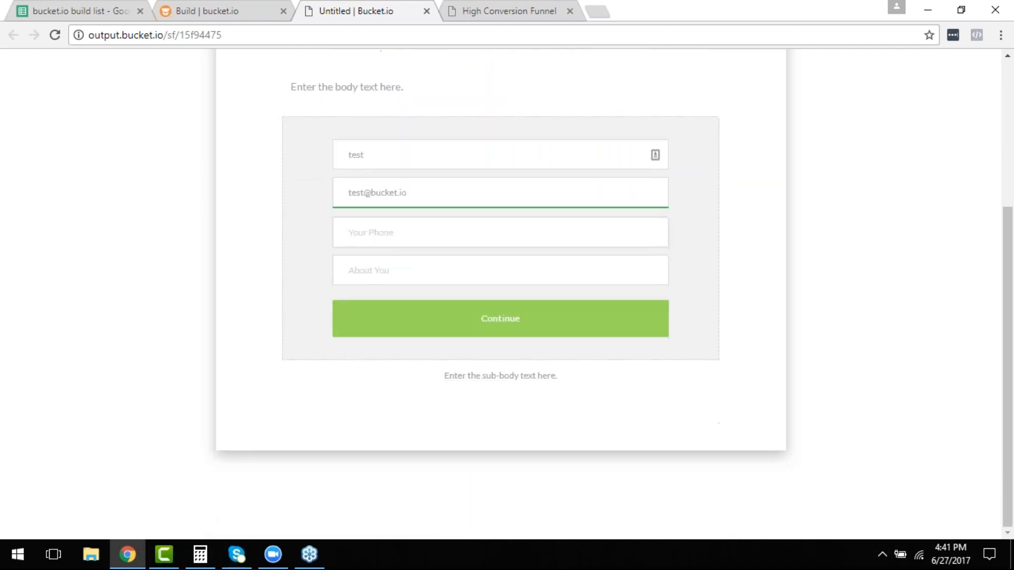
click(508, 328)
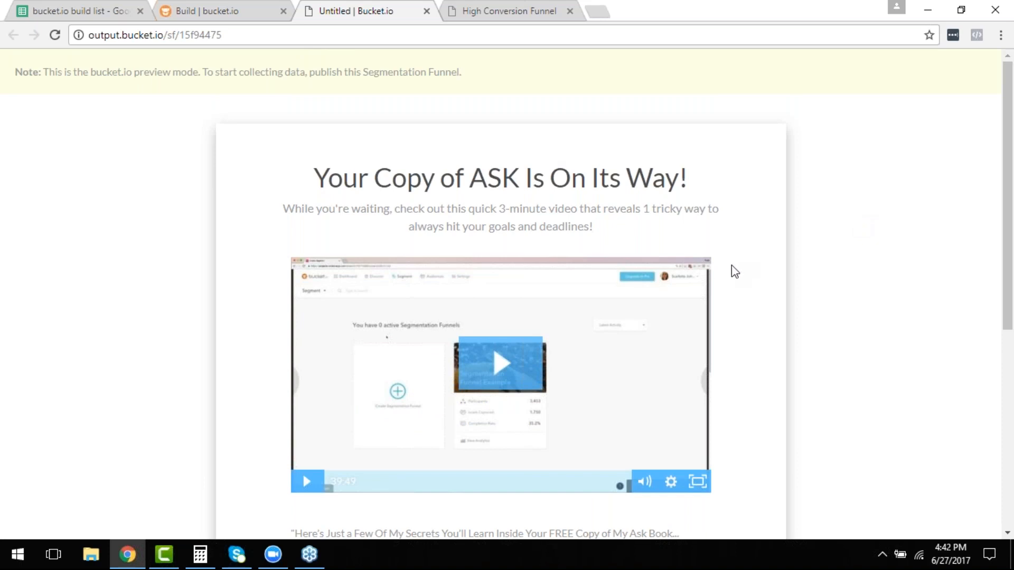
Step: Follow the outcome page's "Find Out More..." link, look over the Ask book order form, and return to the High Conversion Funnel PDF
scroll(732, 273, down, 7)
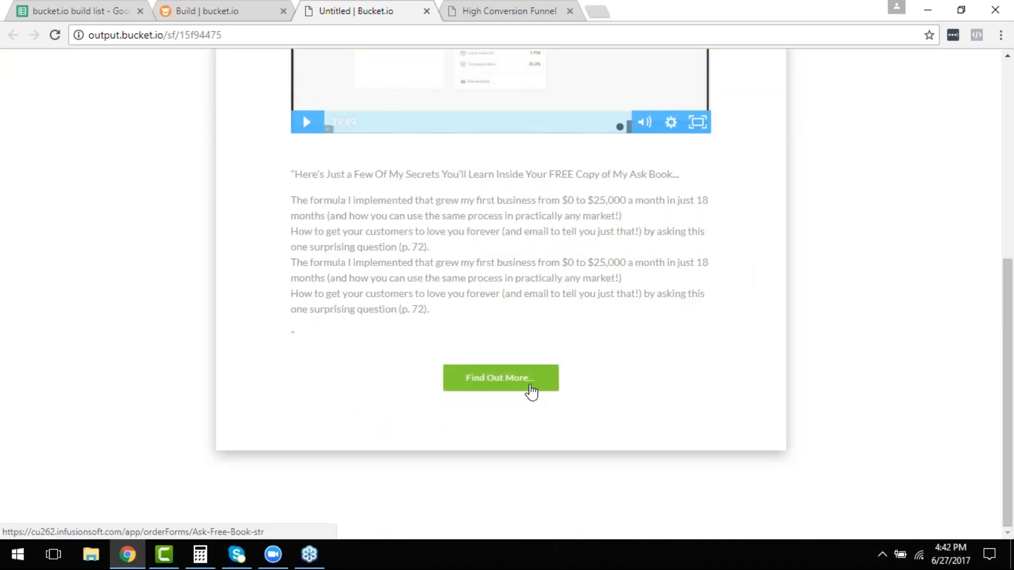
click(530, 393)
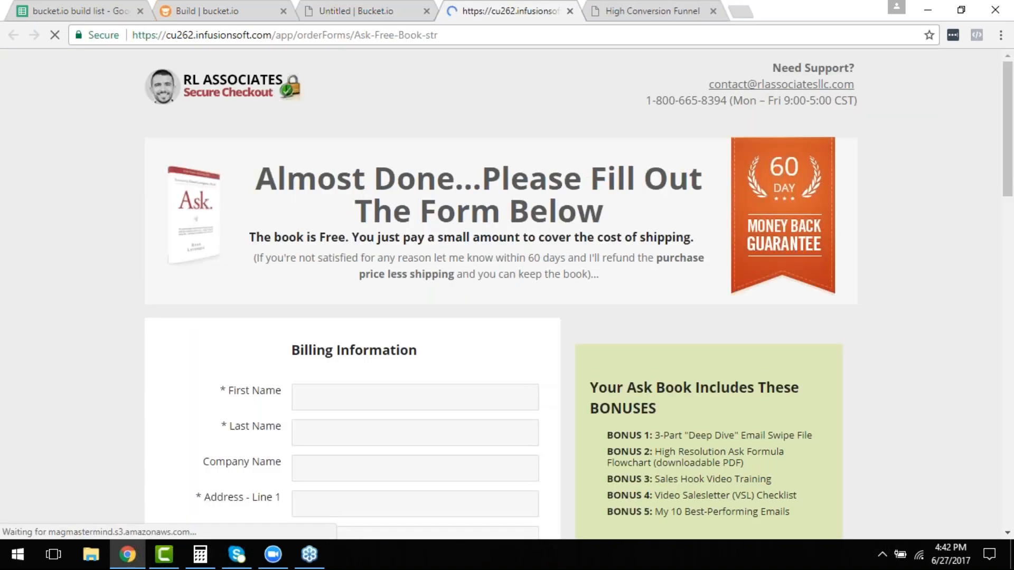
scroll(734, 348, down, 8)
scroll(735, 355, up, 8)
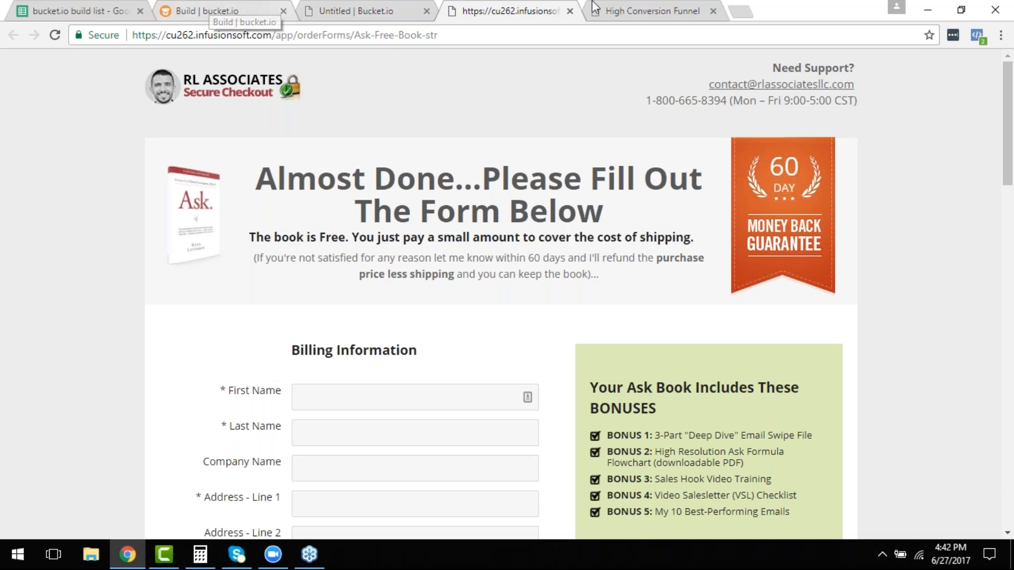
click(628, 5)
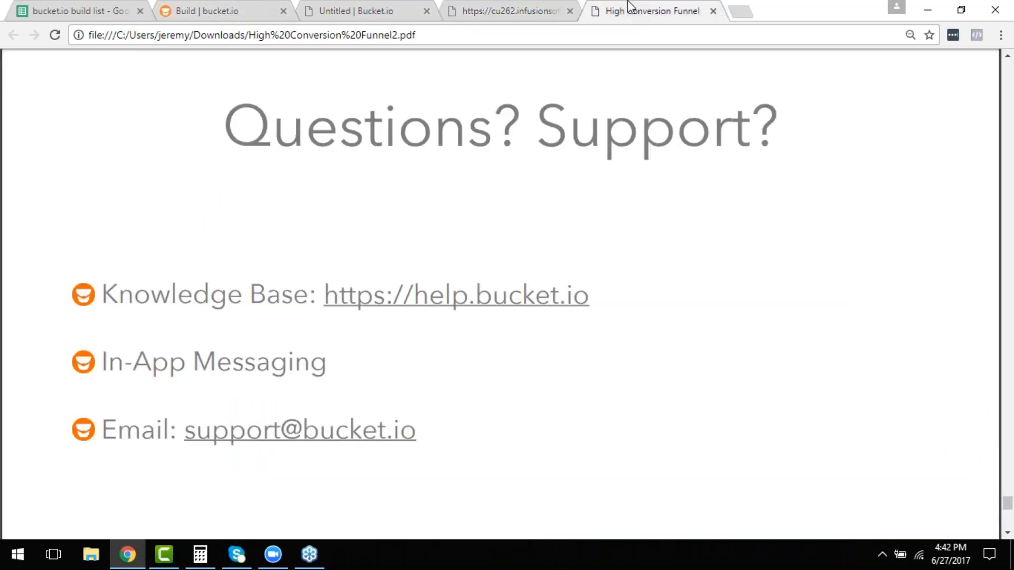
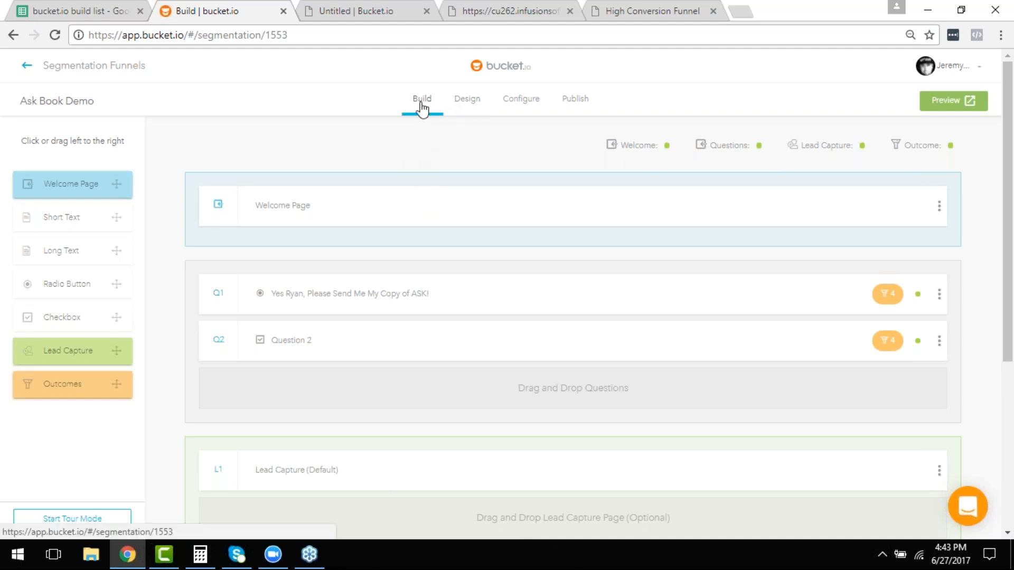
Step: Go to the Ask Book Demo funnel's design settings and view the header's logo upload and header text options
click(470, 106)
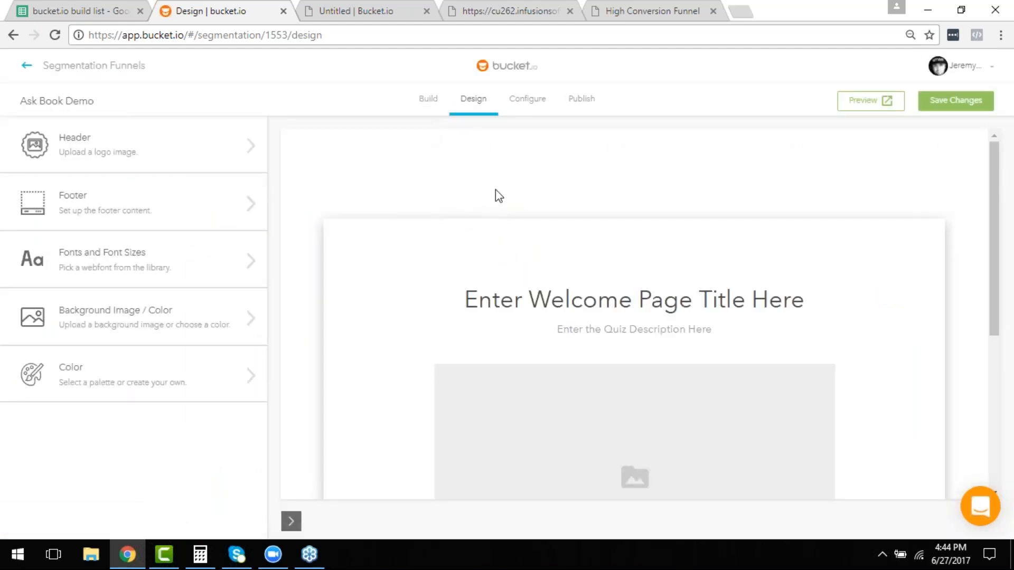
click(53, 140)
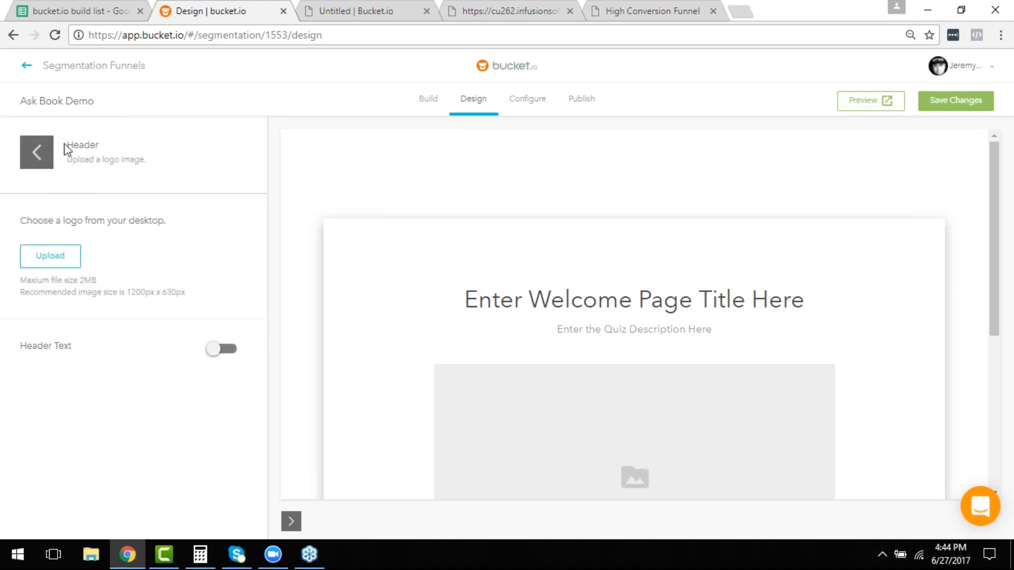
click(40, 161)
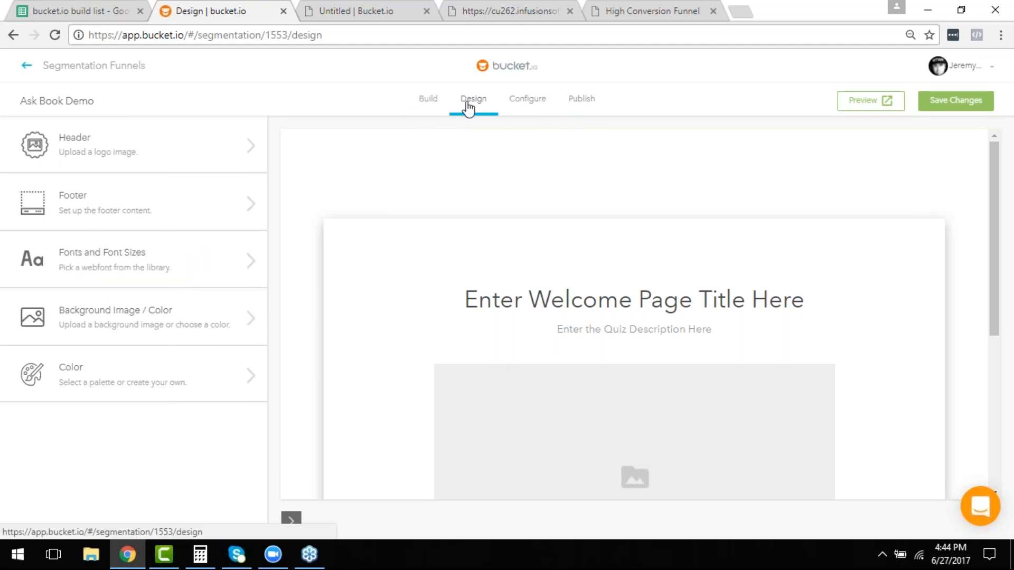
click(430, 104)
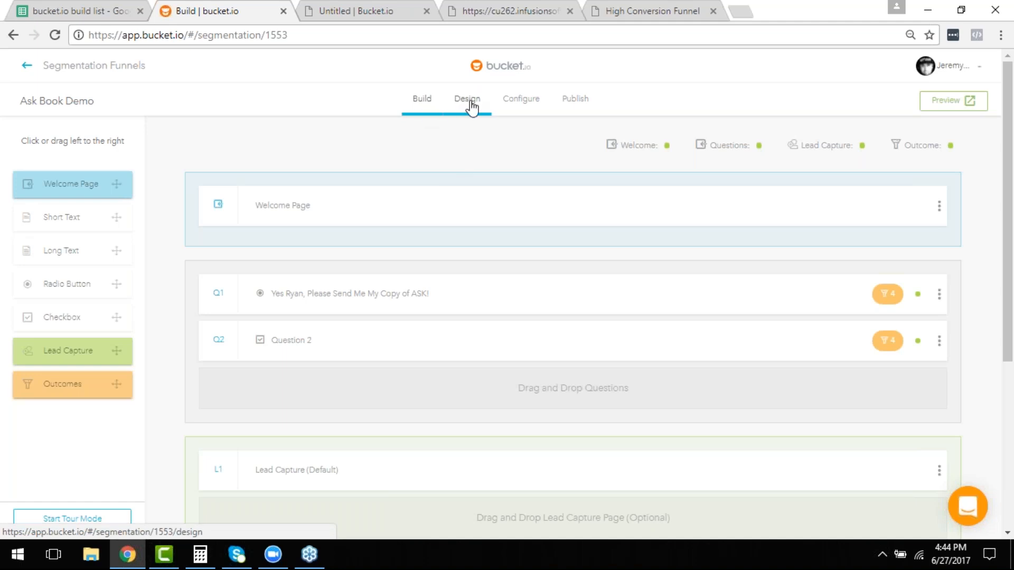
click(471, 108)
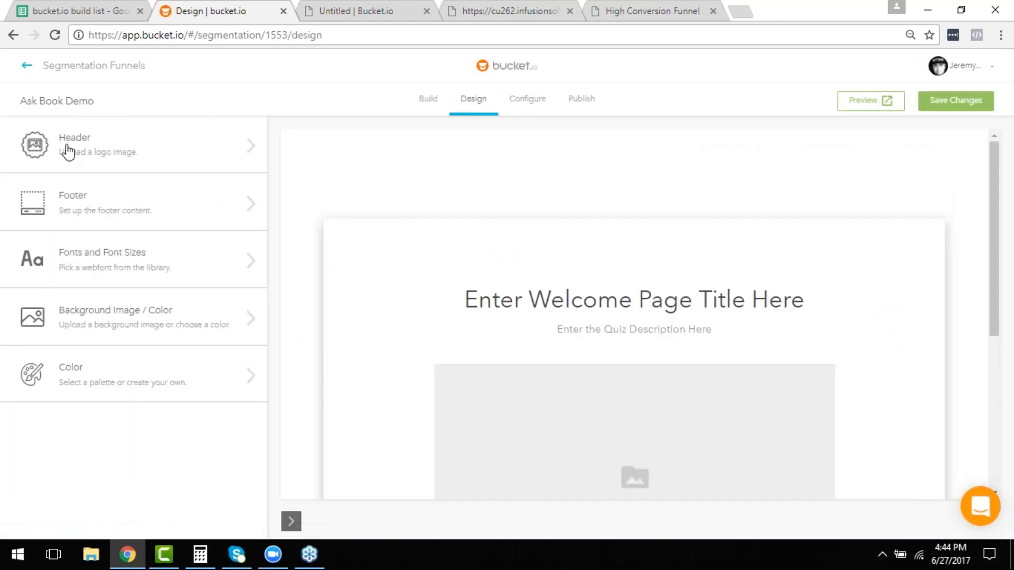
click(100, 129)
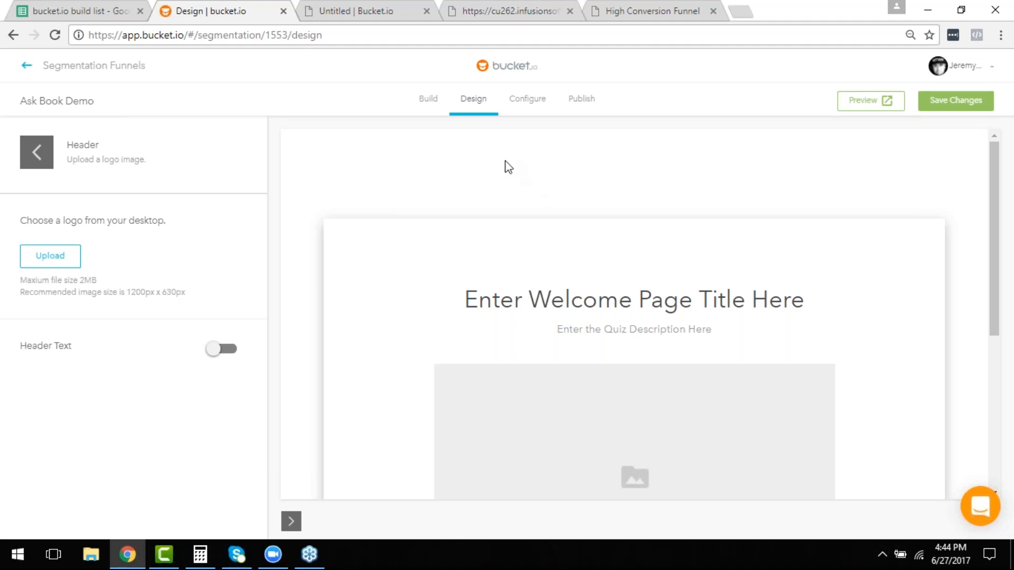
Step: Go back to the Segmentation Funnels list, reopen Ask Book Demo for editing, and return to its design settings
click(23, 72)
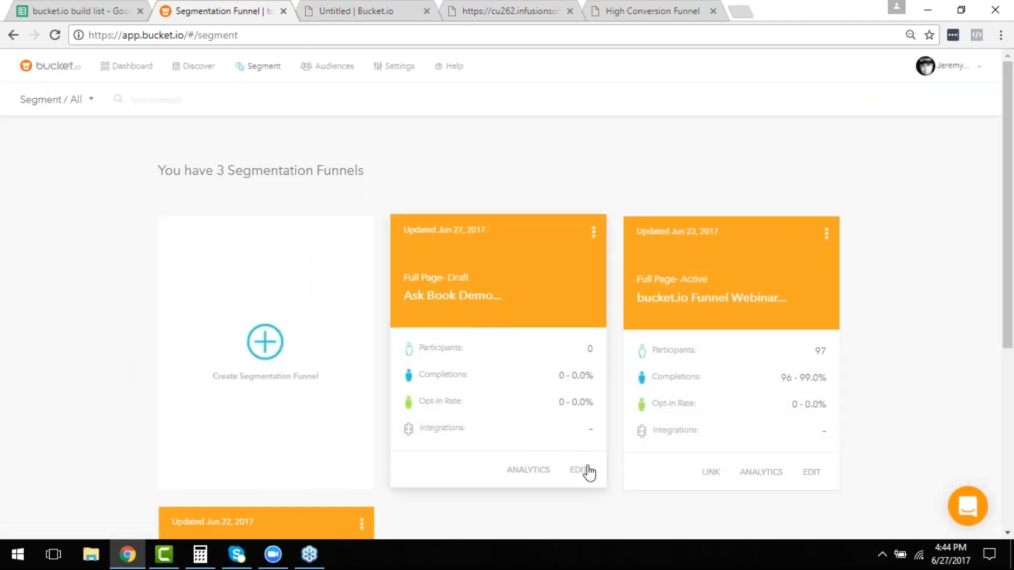
click(586, 470)
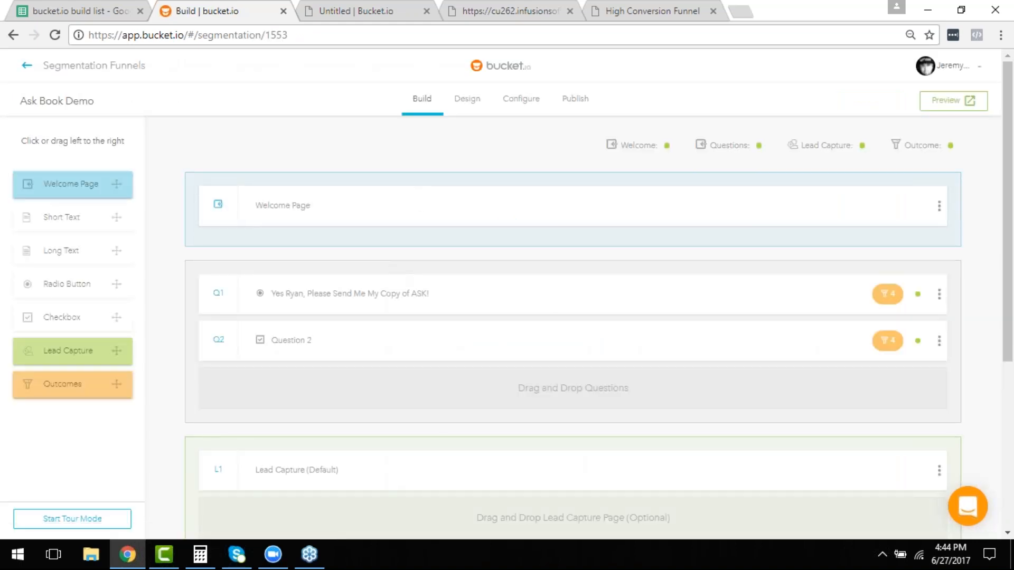
click(467, 99)
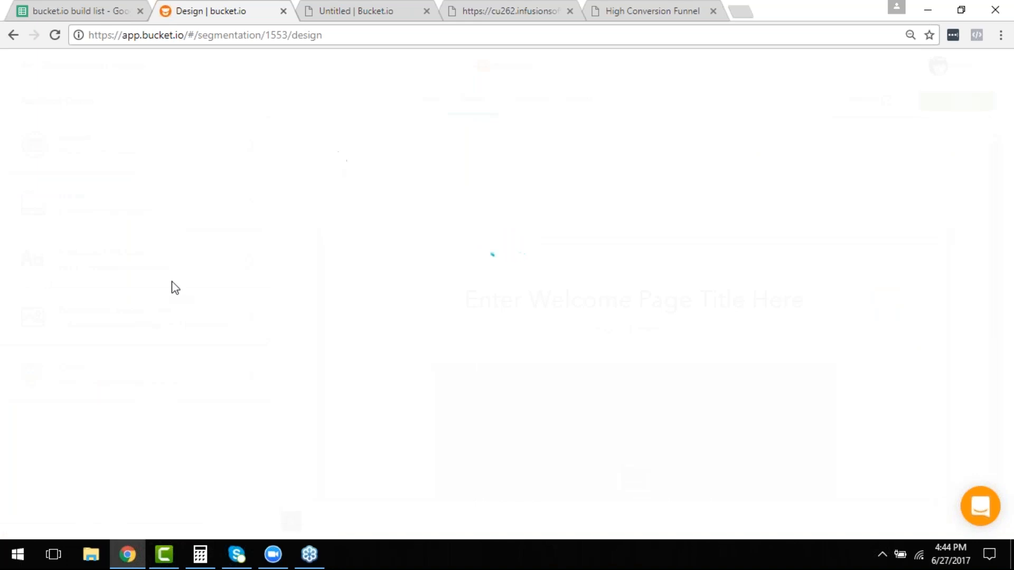
Step: Try out Footer Navigation with Navigation Option 1 in the footer settings and switch both off again
click(140, 207)
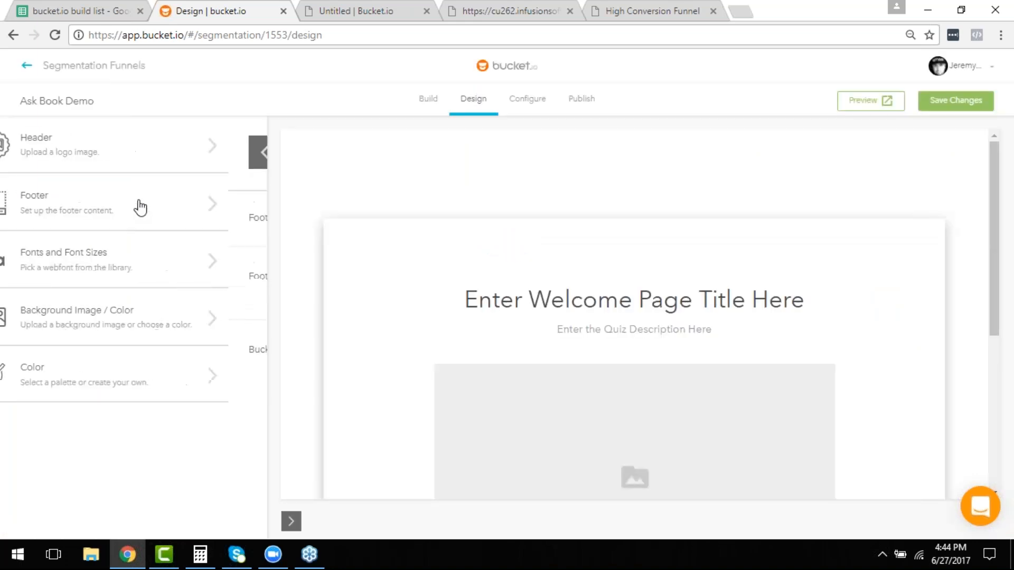
scroll(544, 345, down, 5)
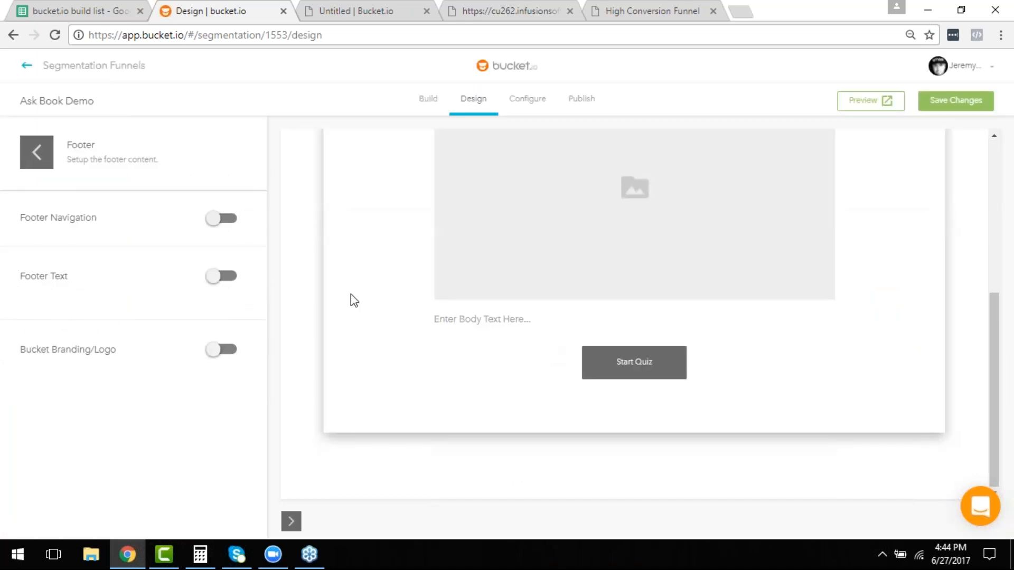
click(225, 218)
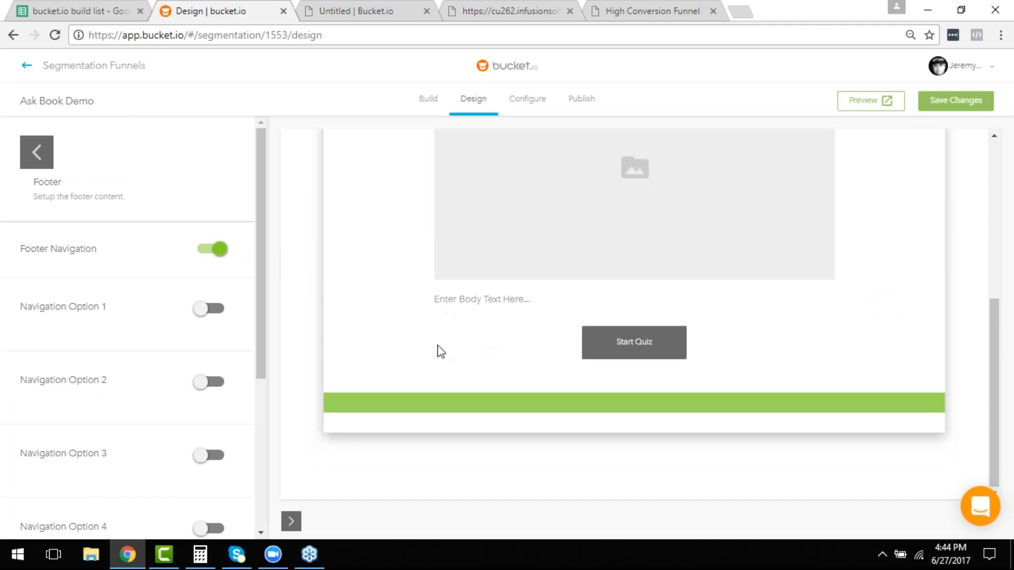
click(210, 311)
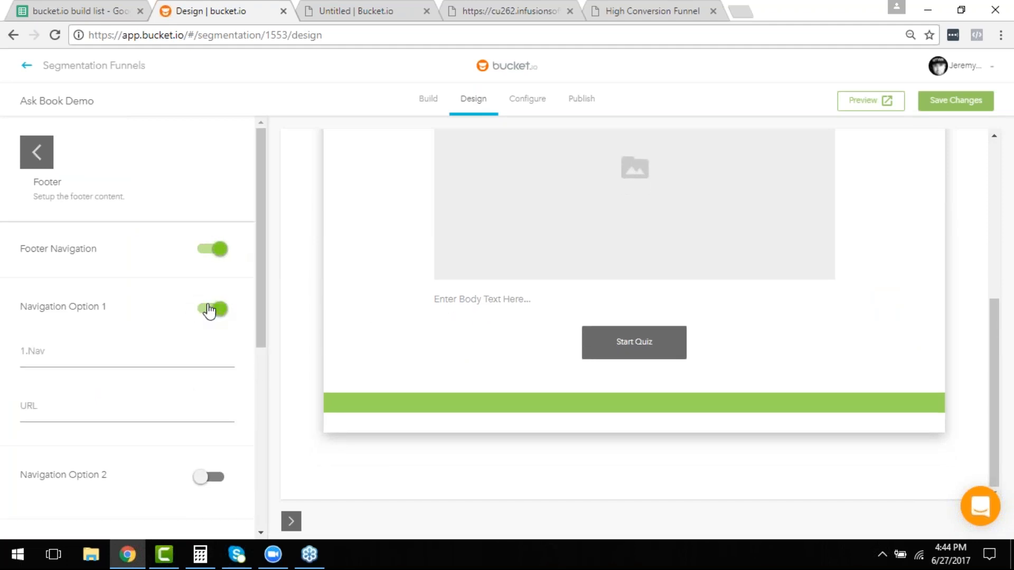
click(210, 311)
scroll(159, 398, down, 5)
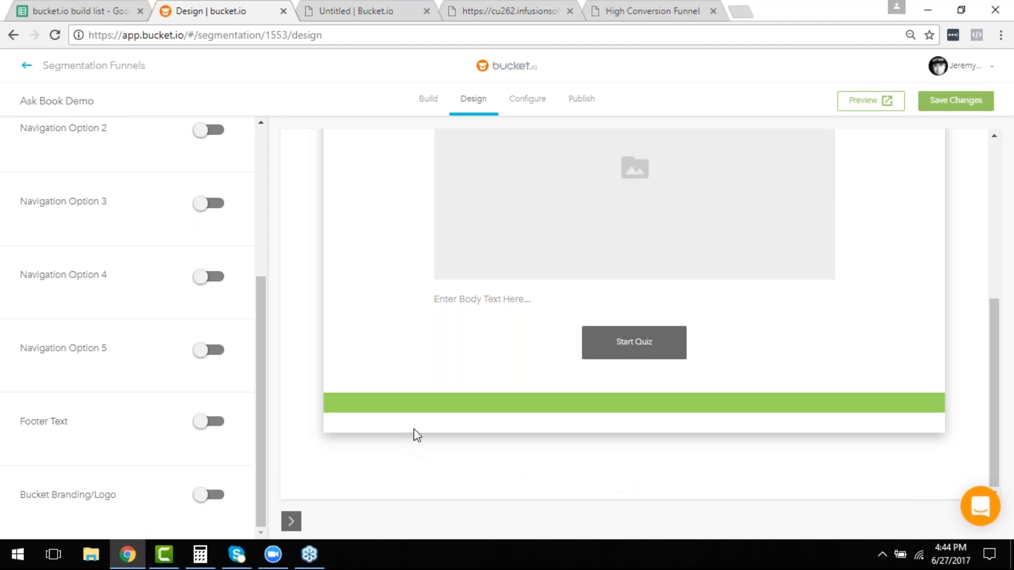
scroll(288, 270, up, 6)
scroll(510, 358, down, 6)
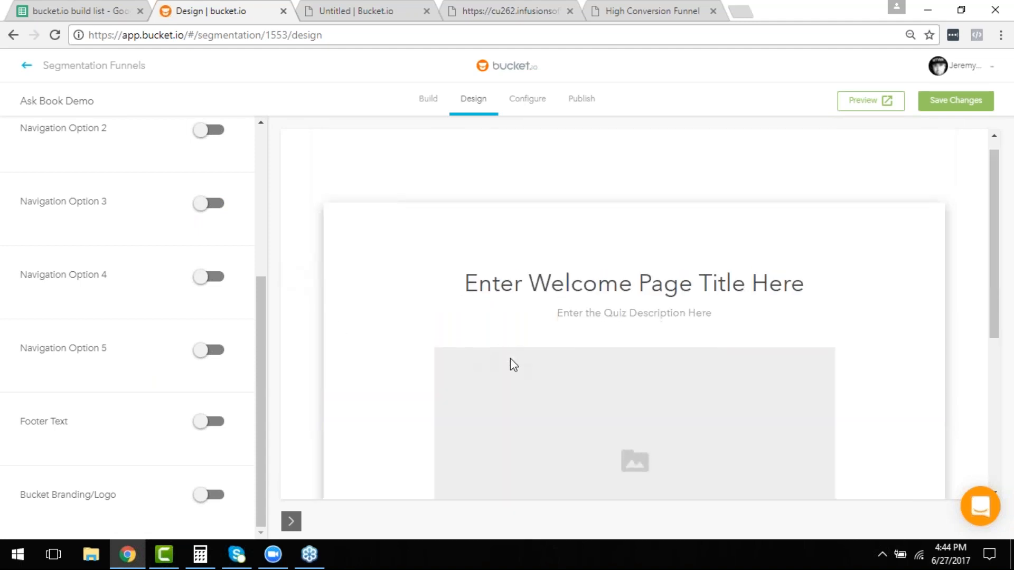
scroll(140, 267, up, 5)
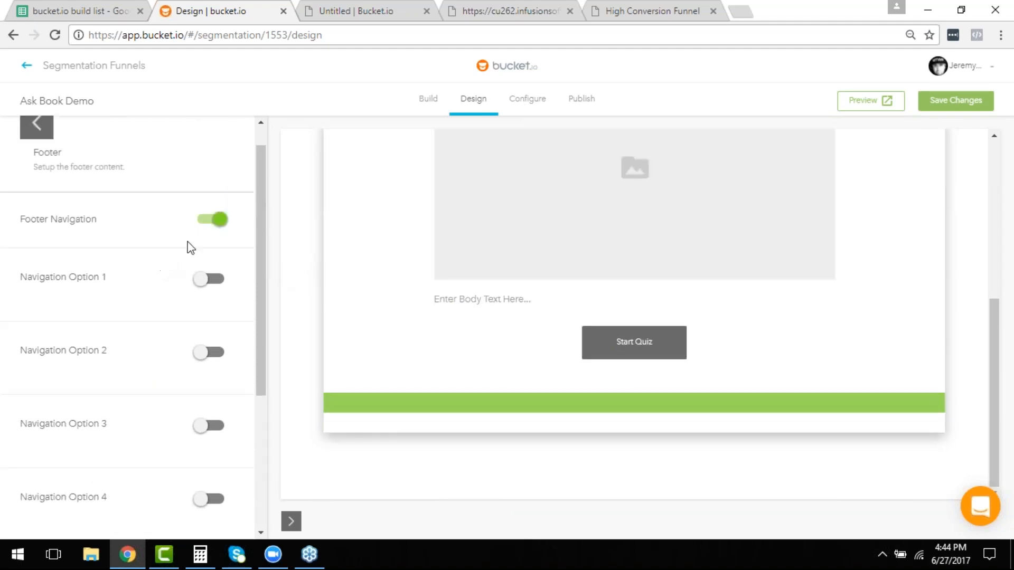
click(211, 226)
click(36, 158)
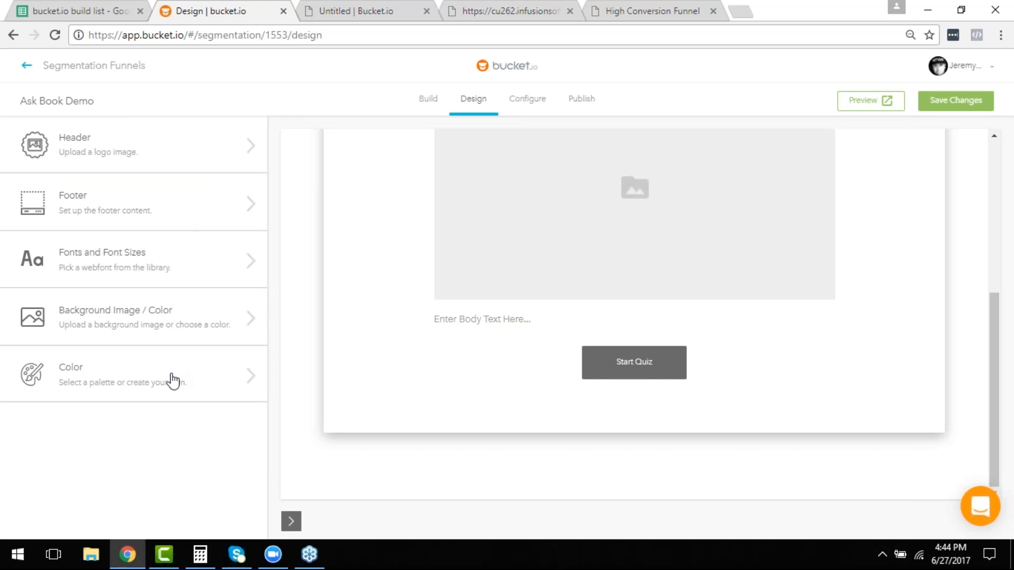
Step: Set the funnel's Nav Background color to the blue #171BED
click(129, 375)
scroll(232, 326, down, 5)
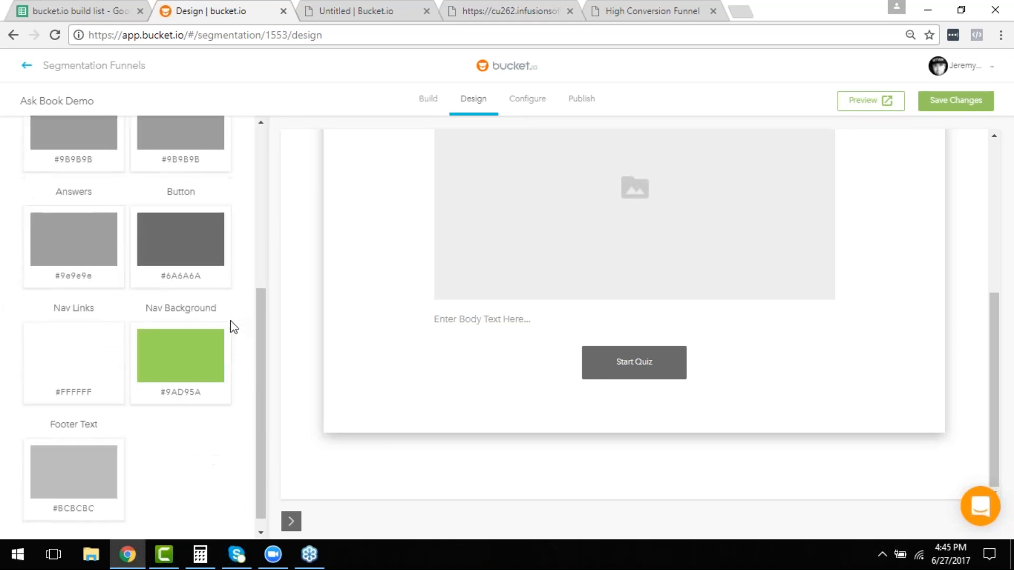
scroll(174, 301, up, 3)
scroll(171, 343, down, 3)
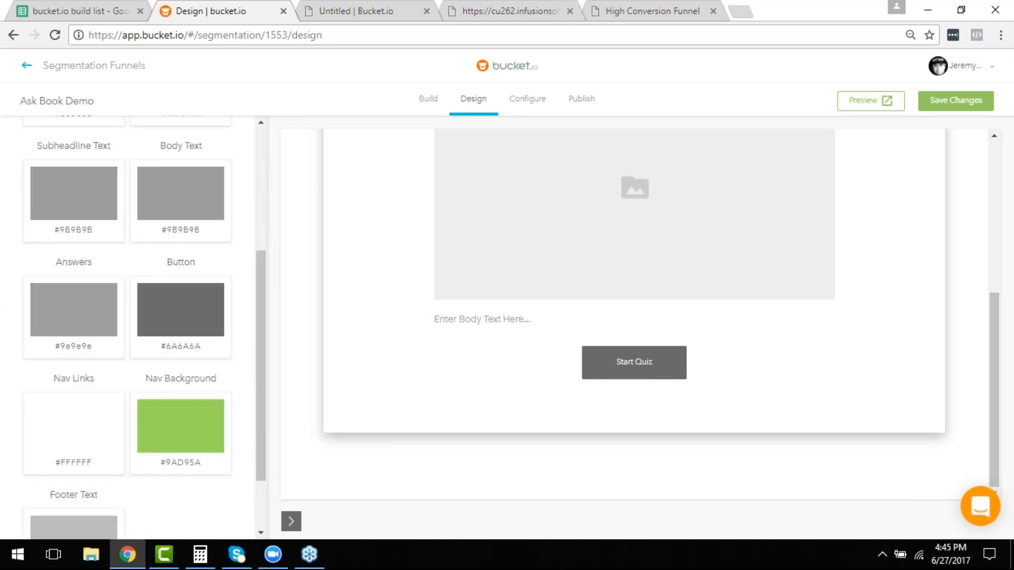
click(203, 367)
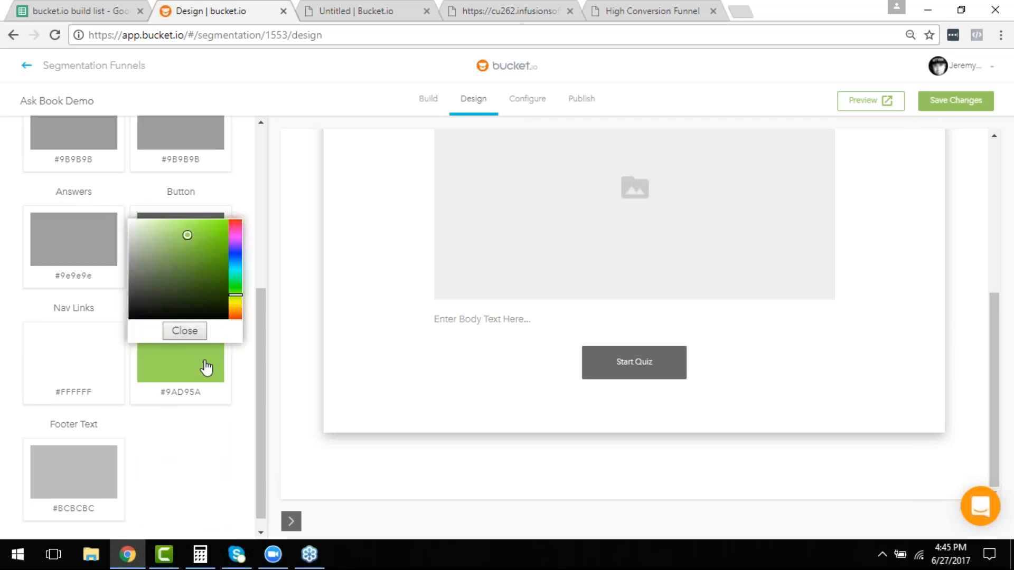
click(235, 253)
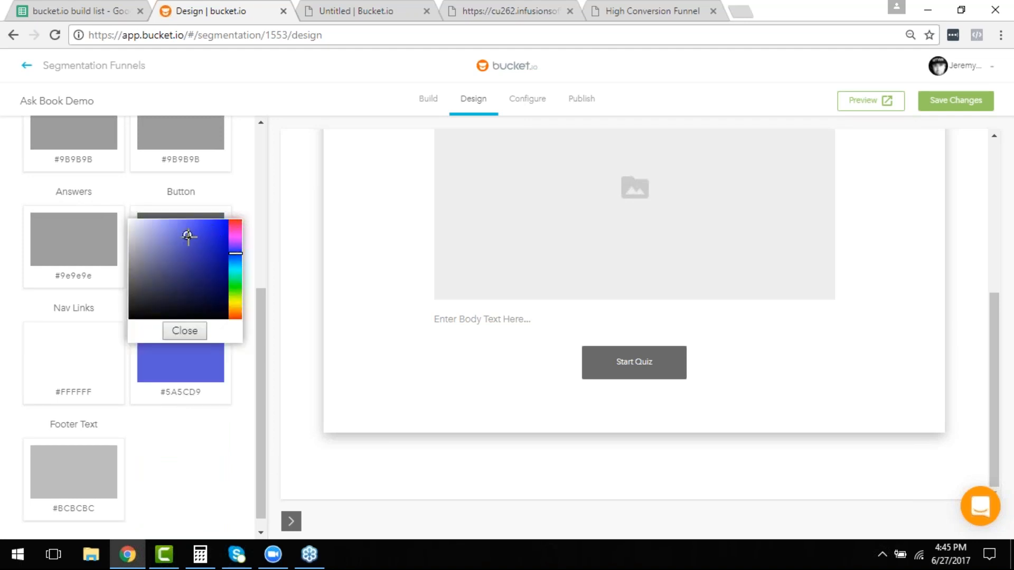
drag(187, 235, 219, 227)
click(191, 332)
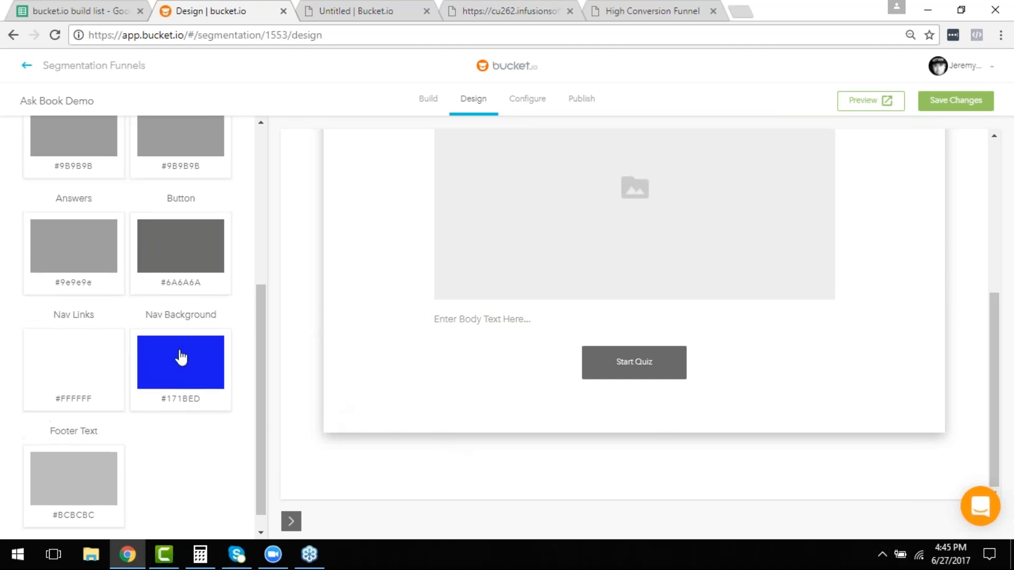
scroll(179, 349, up, 5)
click(30, 161)
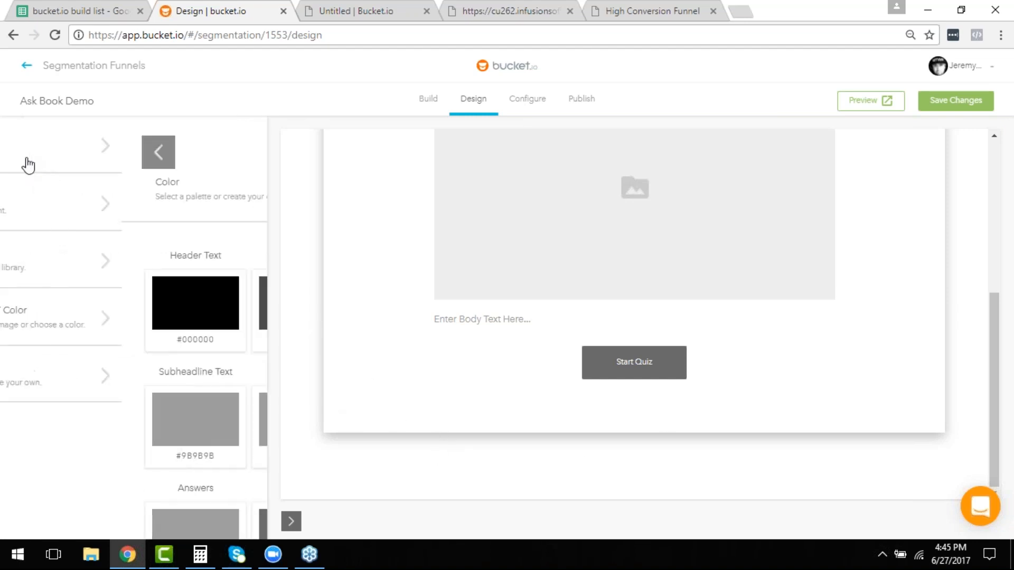
Step: Enable separate backgrounds for the Welcome Page and the Lead Capture Page, and review the image and color options for each
click(104, 324)
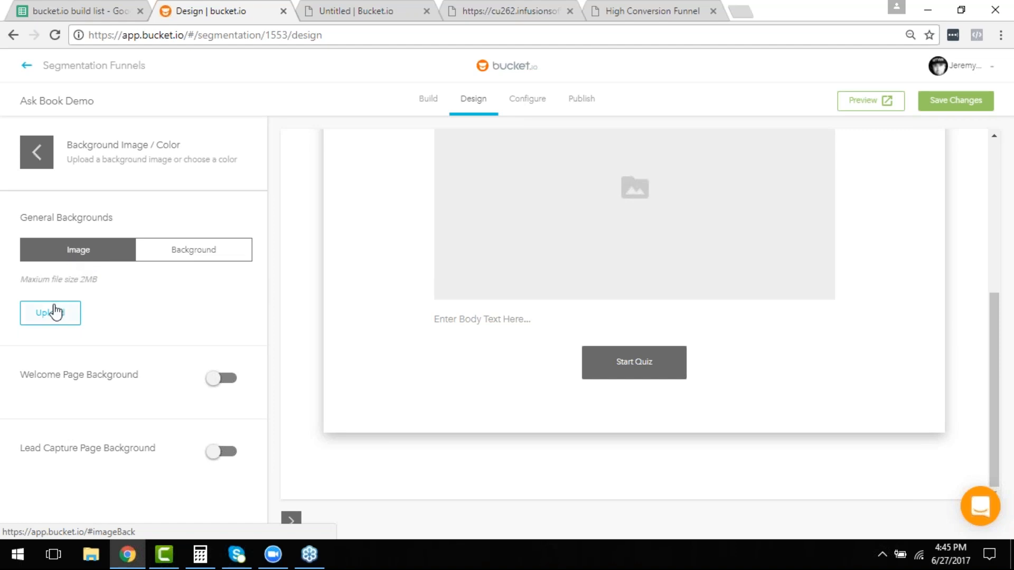
click(71, 312)
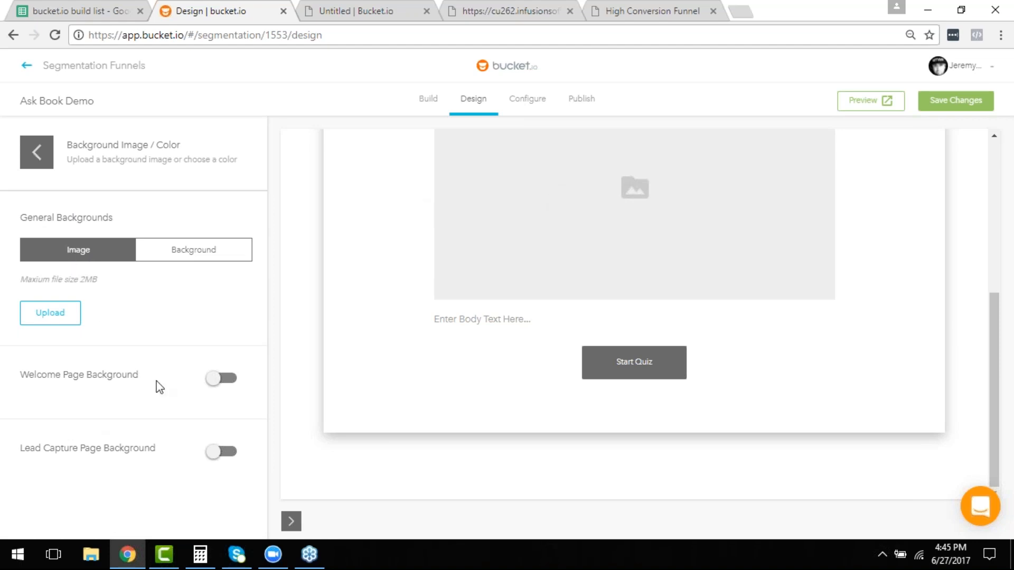
click(219, 378)
scroll(160, 340, down, 1)
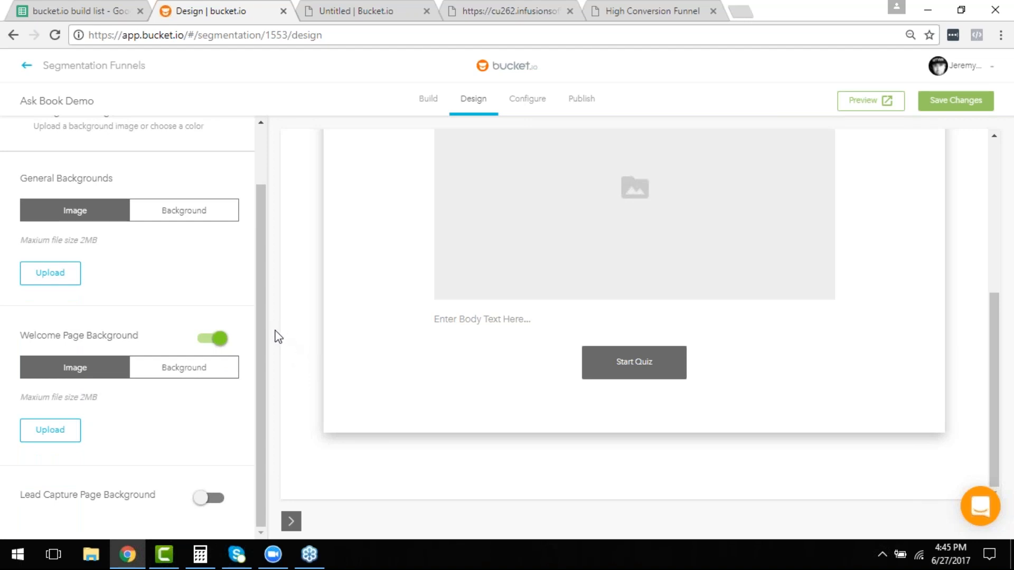
click(211, 499)
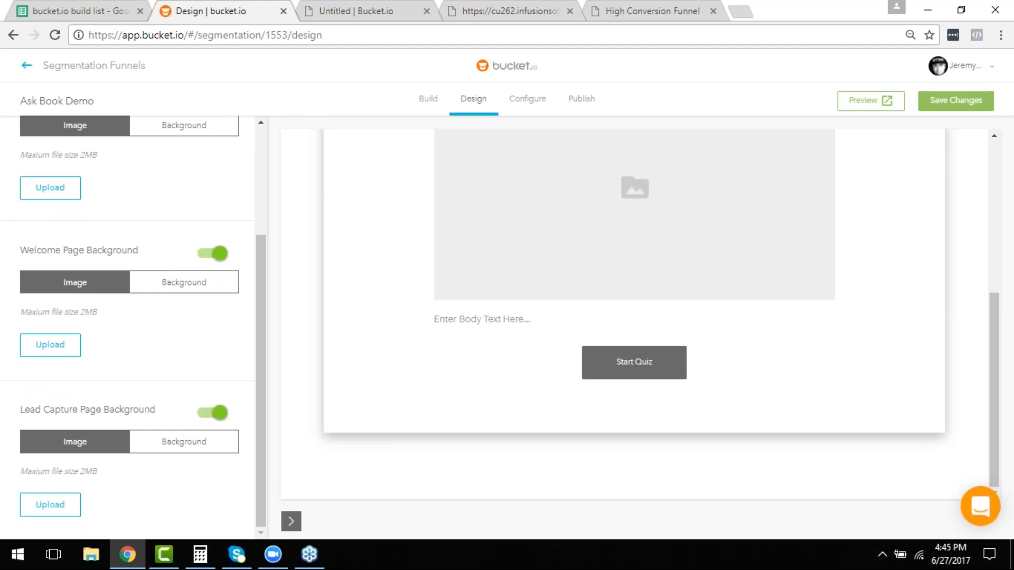
scroll(181, 369, up, 3)
scroll(183, 368, down, 3)
scroll(243, 182, up, 3)
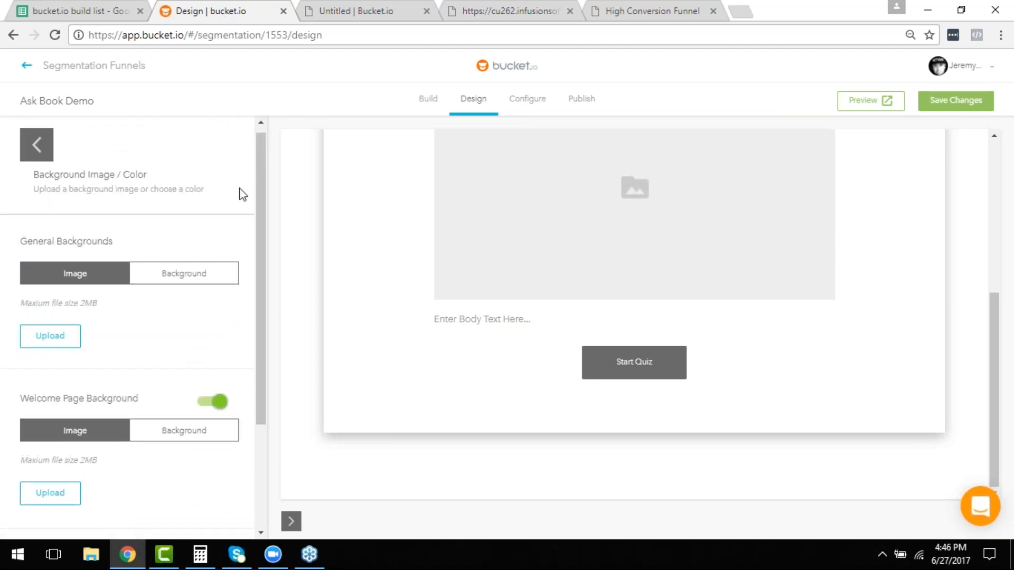
scroll(232, 203, down, 1)
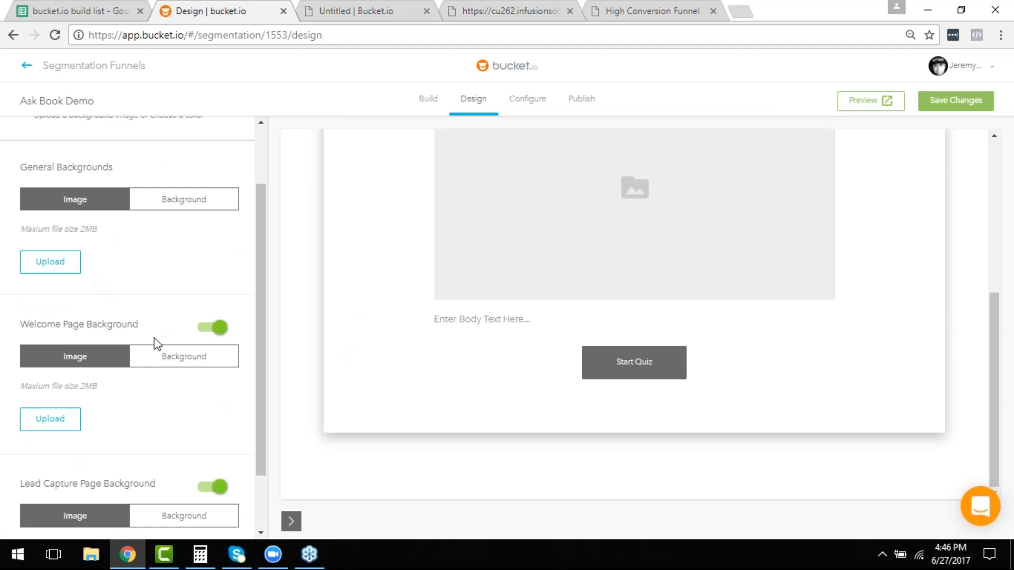
scroll(153, 342, down, 2)
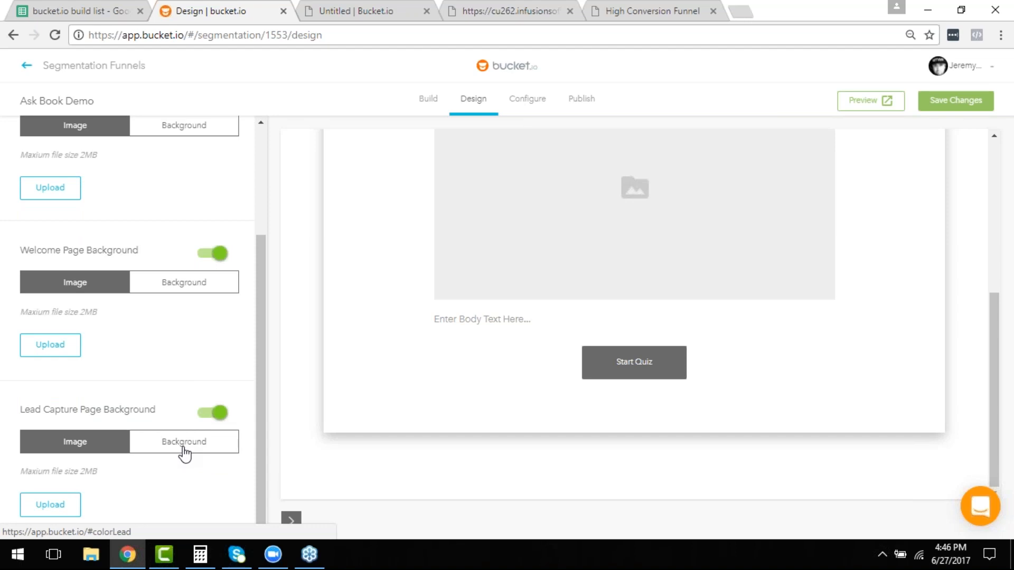
Step: Review the general, Welcome Page and Lead Capture Page background options, save the design changes, and return to the design settings overview
scroll(182, 425, up, 4)
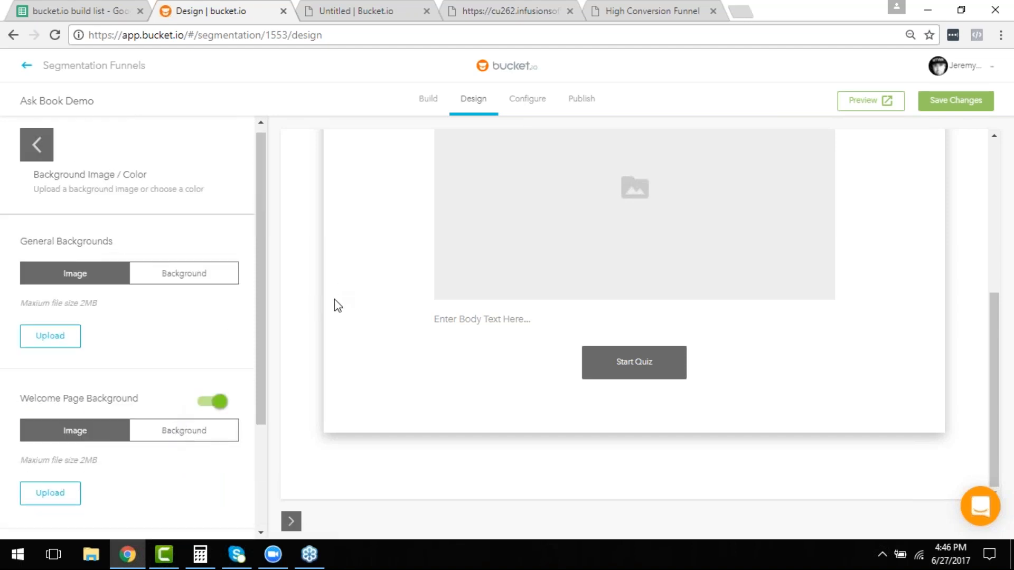
scroll(337, 306, up, 3)
scroll(334, 299, up, 1)
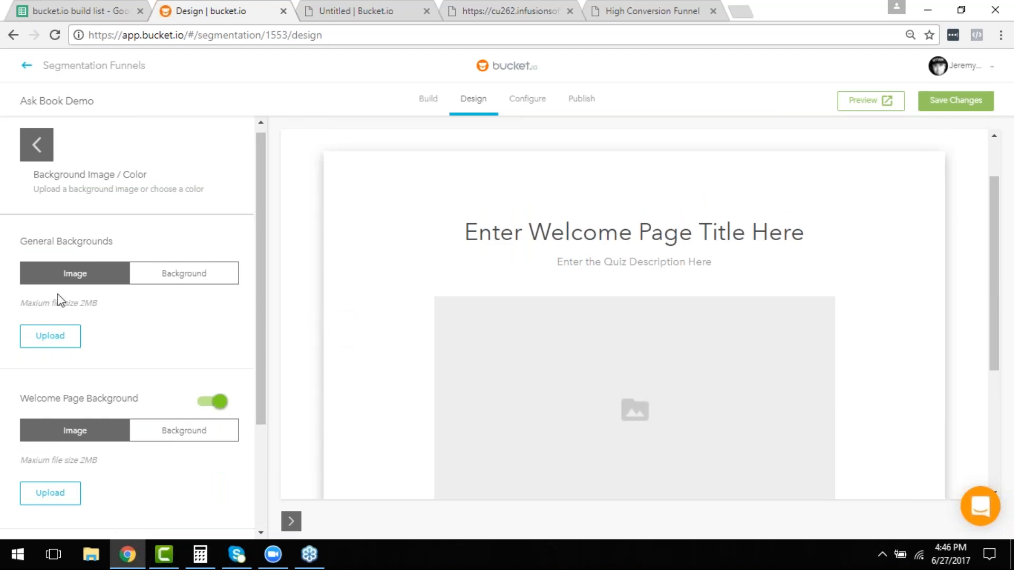
scroll(176, 218, down, 3)
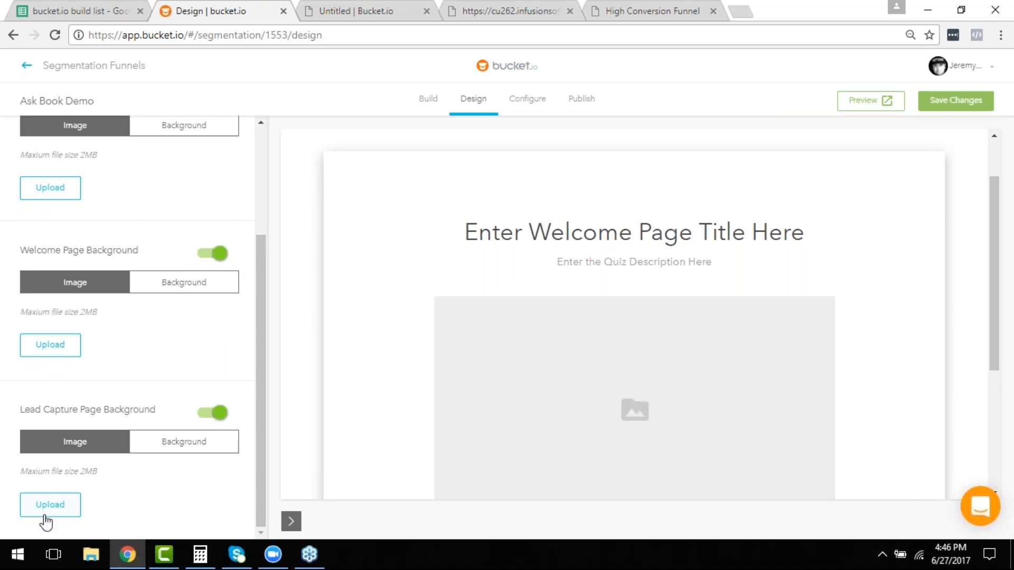
scroll(264, 369, up, 3)
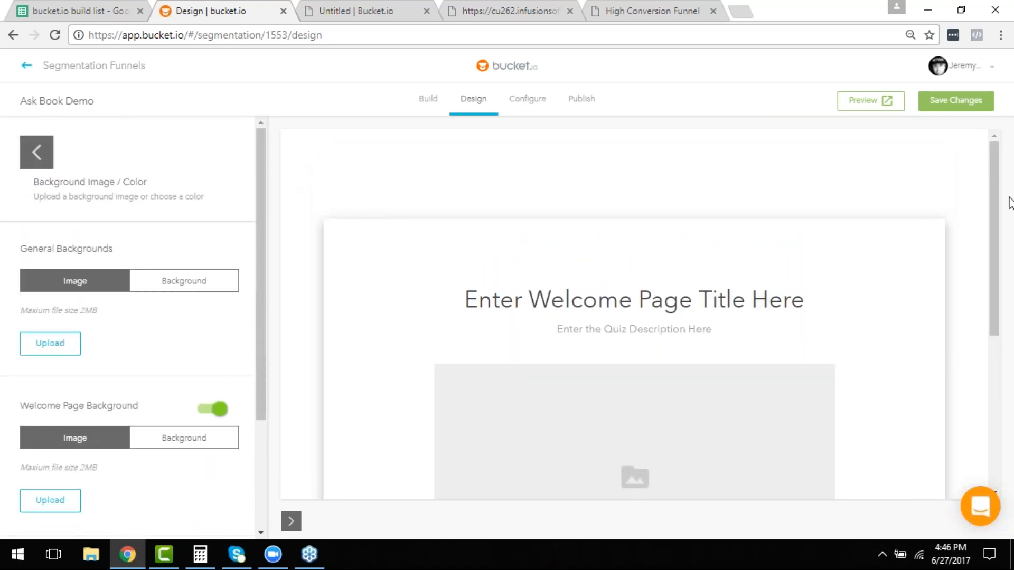
scroll(178, 345, down, 3)
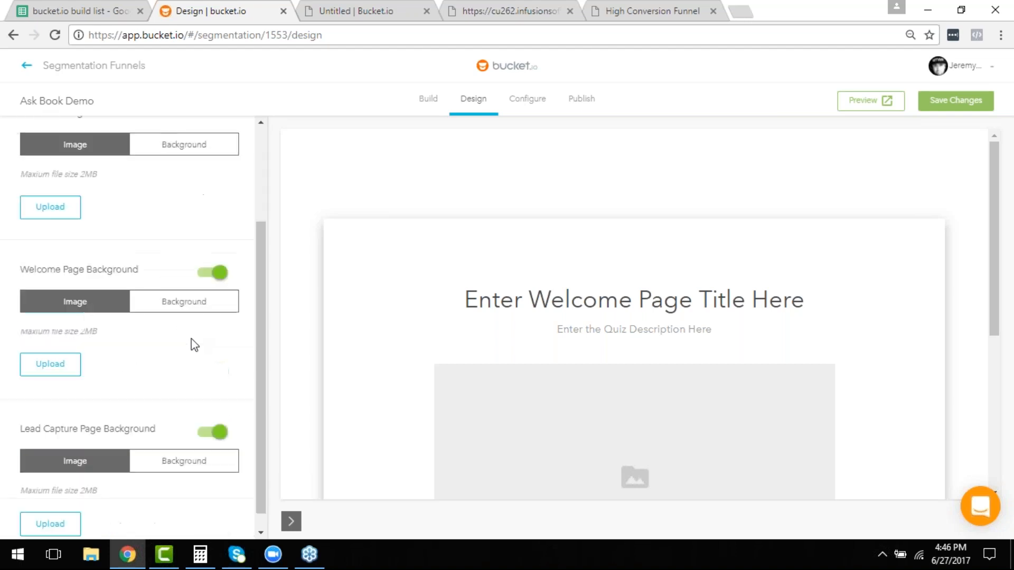
scroll(208, 378, up, 3)
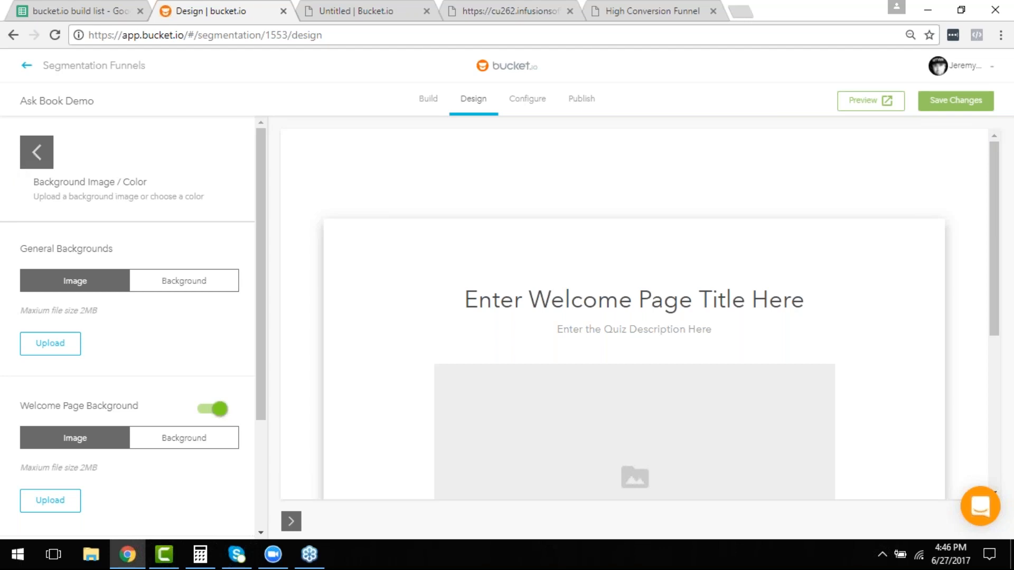
click(950, 101)
click(38, 153)
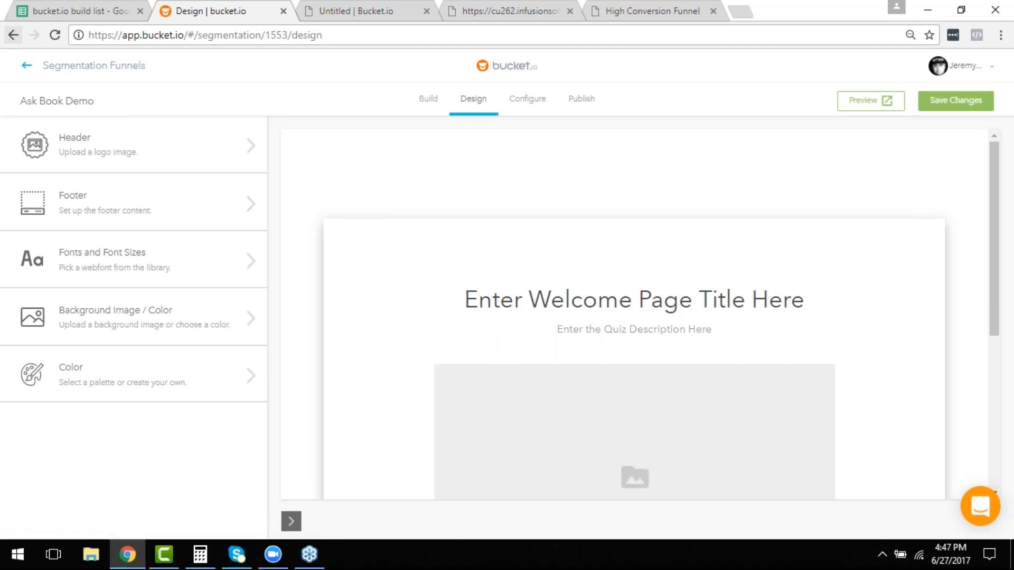
Step: Return to the funnel's build view and open question Q1, "Yes Ryan, Please Send Me My Copy of ASK!", for editing
click(436, 109)
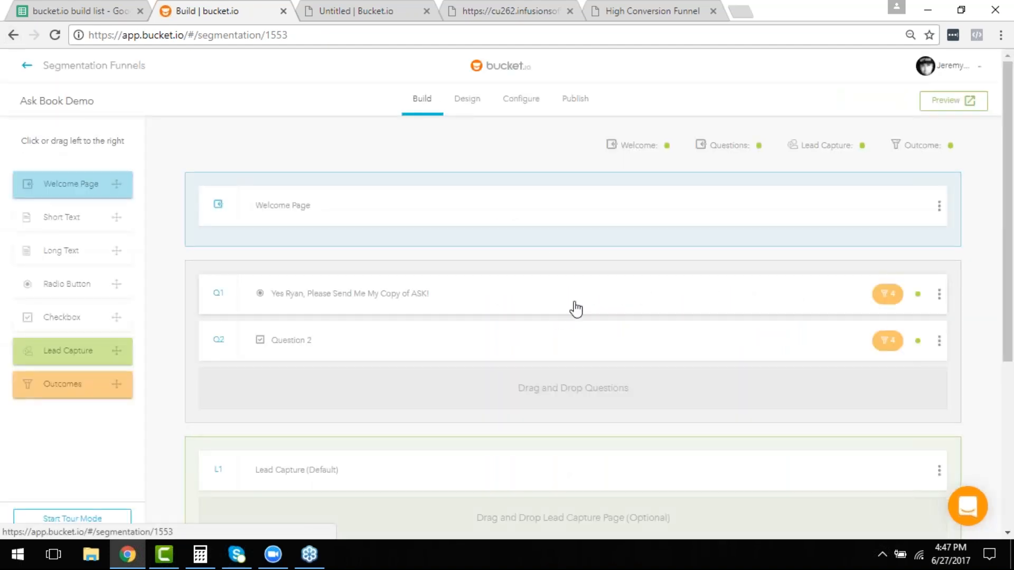
scroll(547, 339, down, 3)
scroll(743, 353, up, 3)
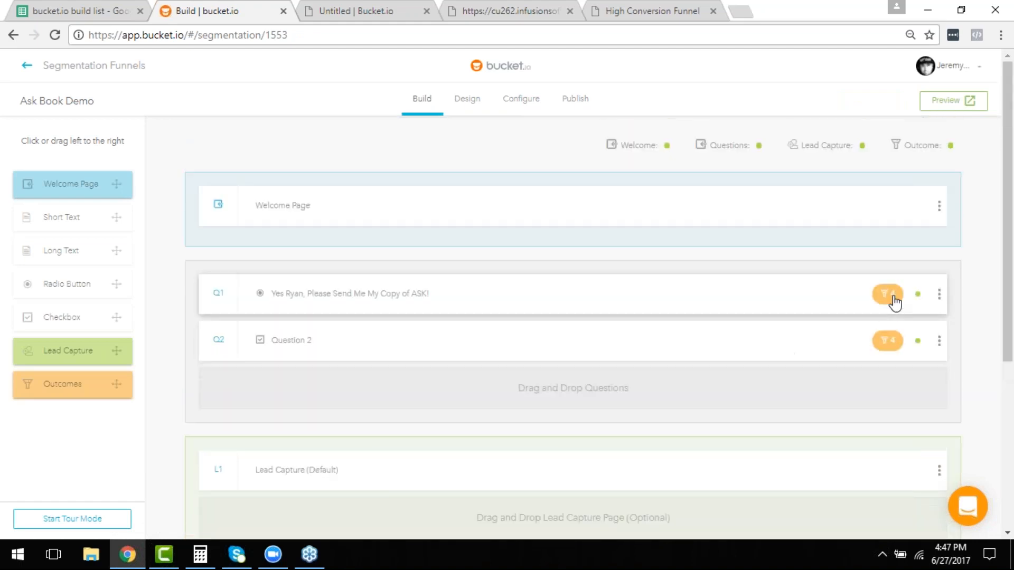
click(520, 306)
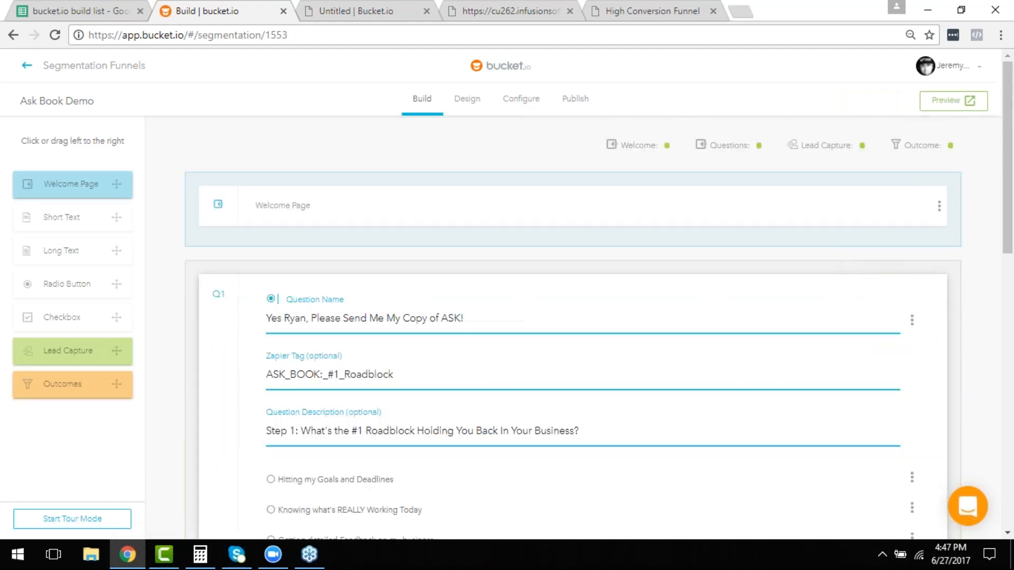
scroll(518, 305, down, 7)
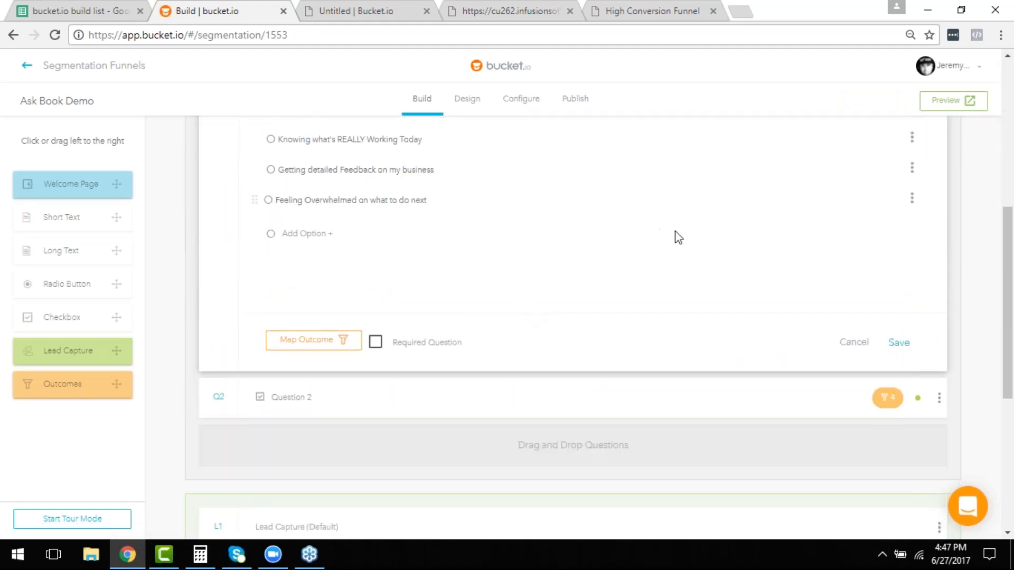
scroll(674, 235, up, 1)
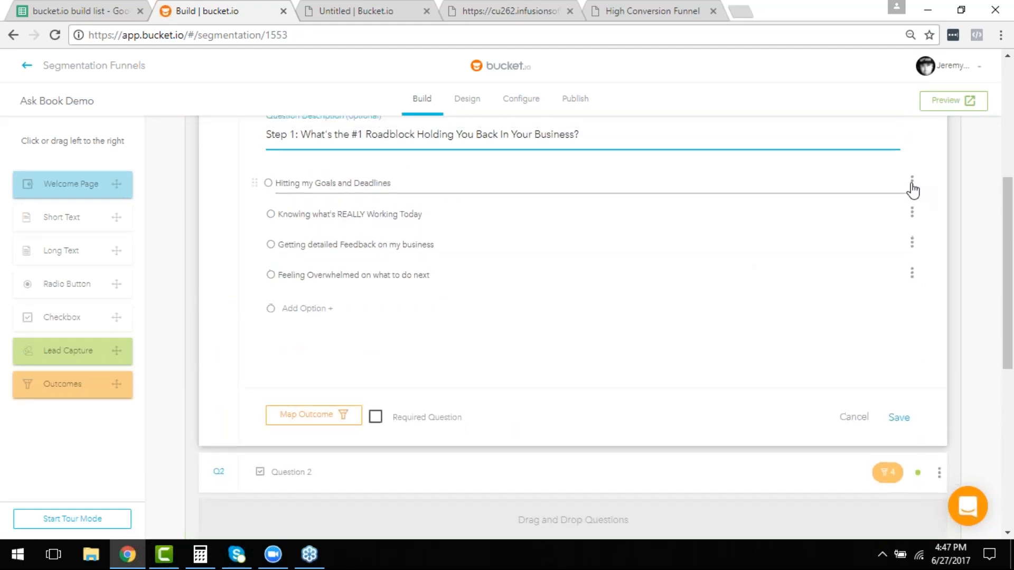
Step: Look at the image upload option for the answer "Hitting my Goals and Deadlines" and close it without adding an image
click(911, 183)
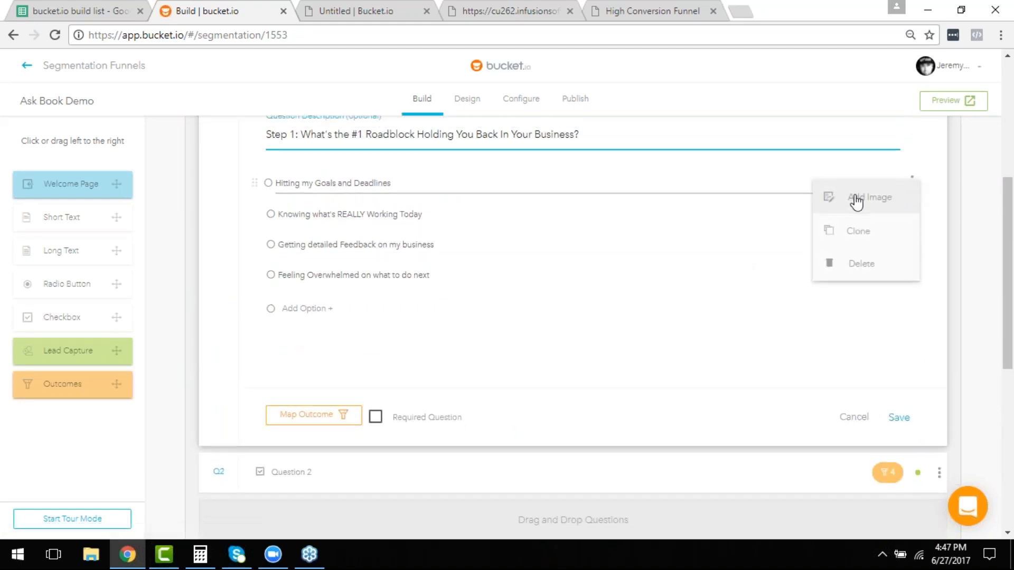
click(857, 201)
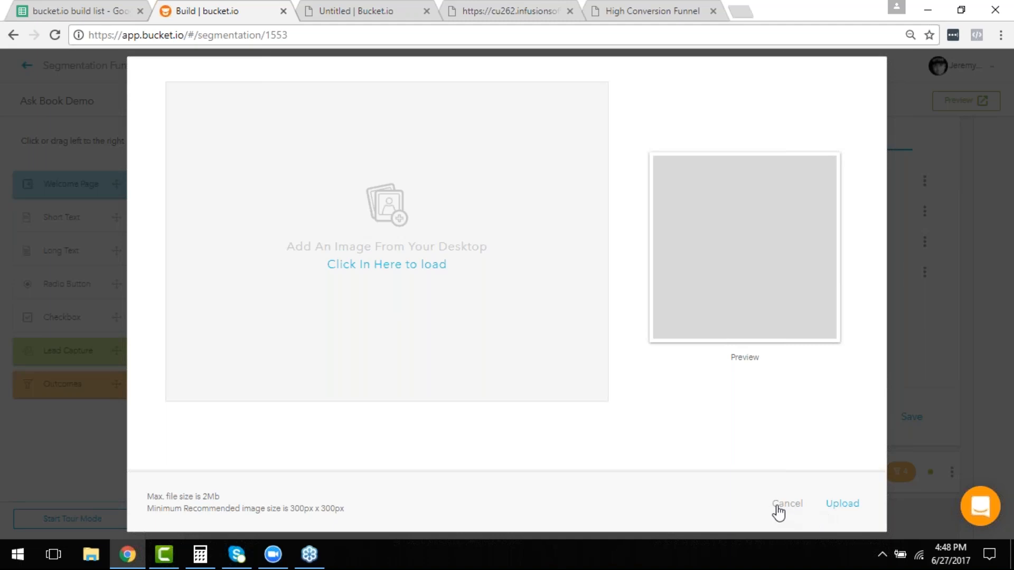
click(778, 507)
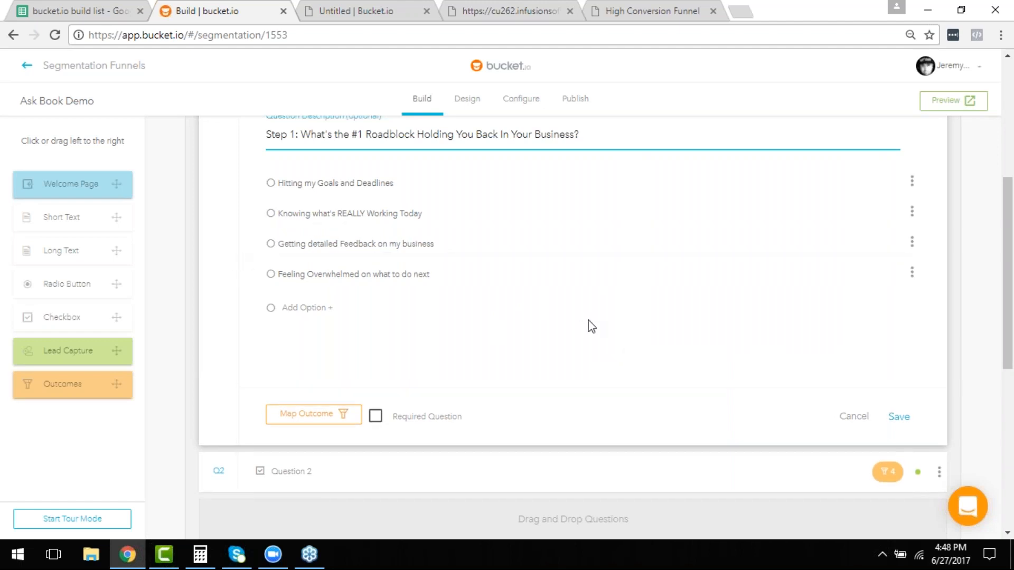
Step: Review Q1's question name, Zapier tag, description, answer options and required-question setting
scroll(591, 326, up, 3)
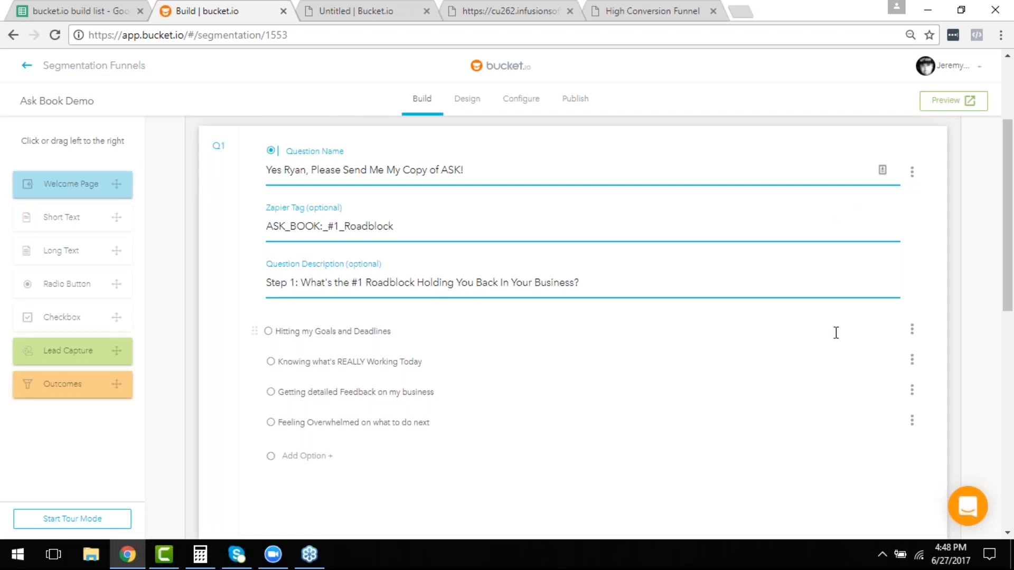
scroll(833, 338, down, 3)
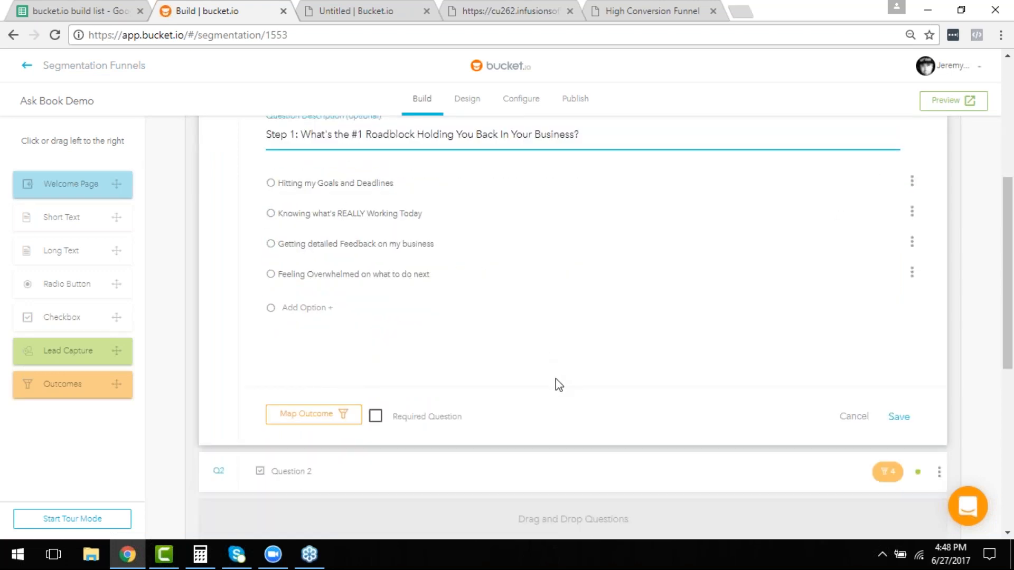
scroll(555, 379, up, 2)
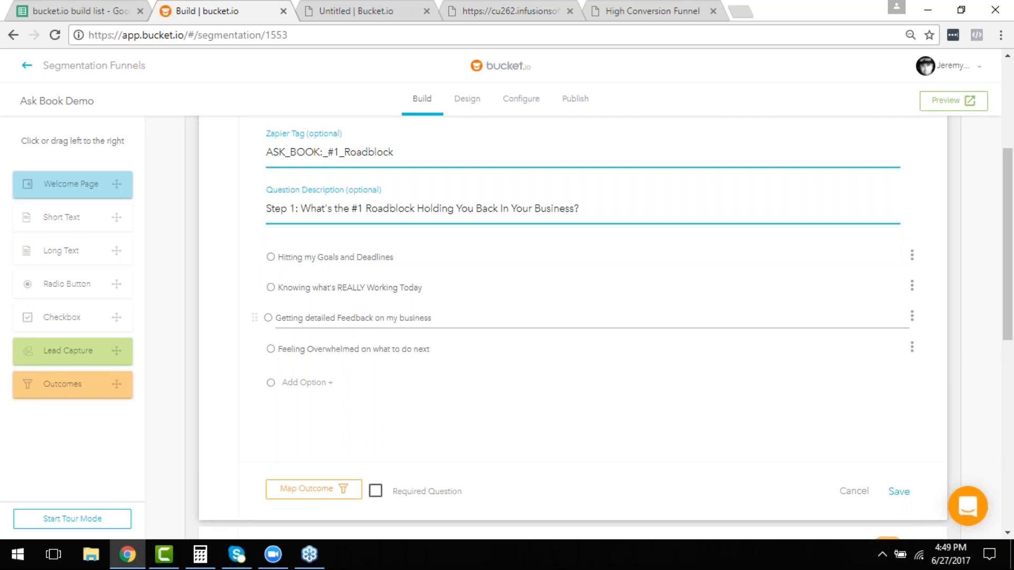
scroll(611, 339, up, 3)
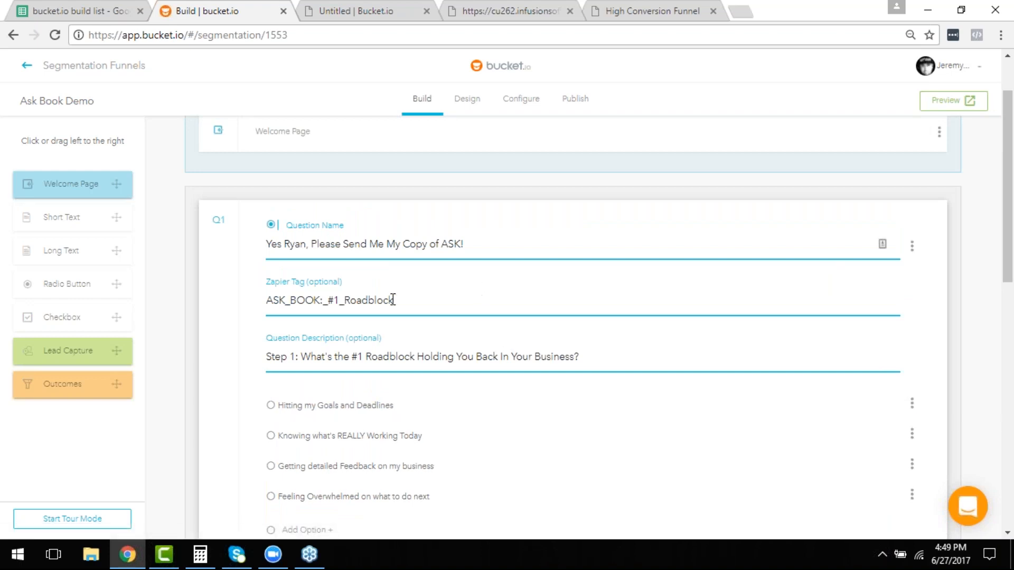
scroll(419, 319, down, 4)
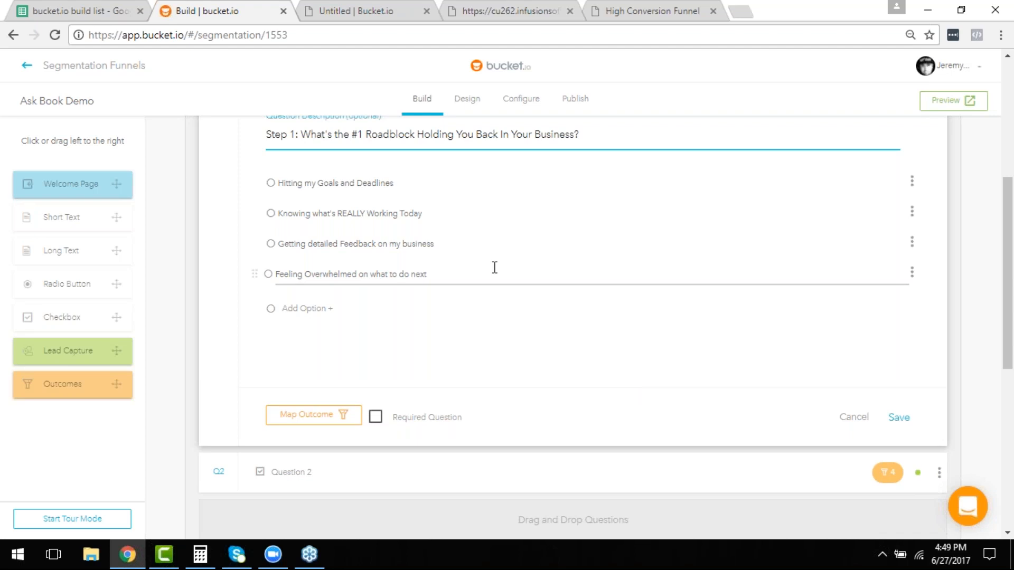
scroll(507, 290, down, 3)
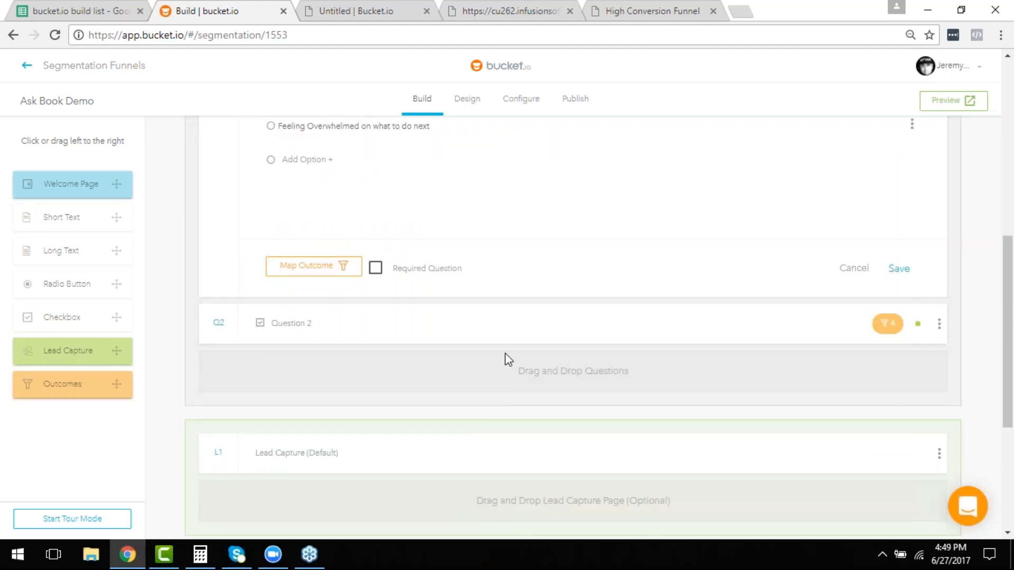
scroll(590, 375, up, 1)
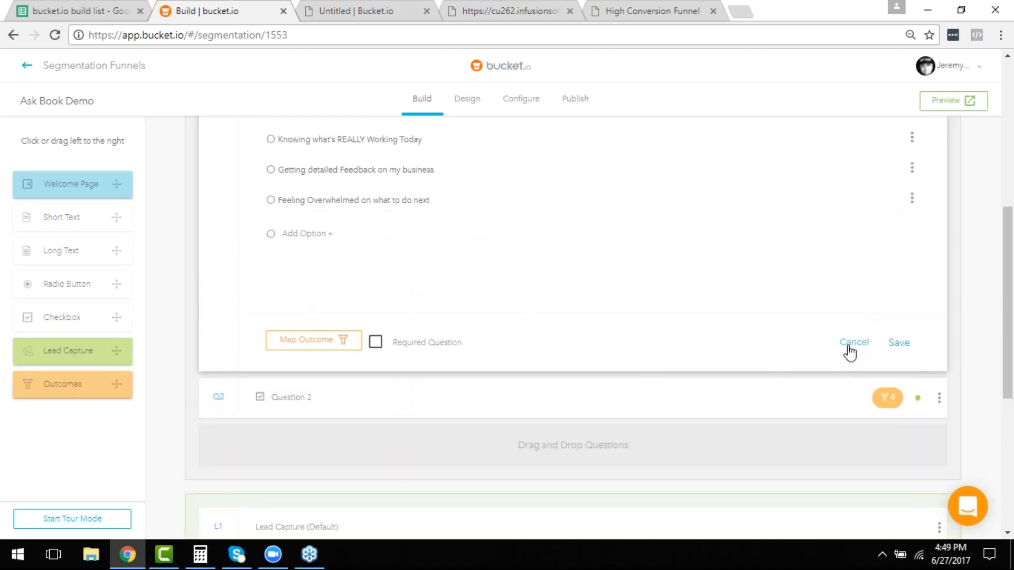
Step: Examine how Q1's answers are mapped to outcomes, close the mapping, and look over the whole funnel structure
click(322, 342)
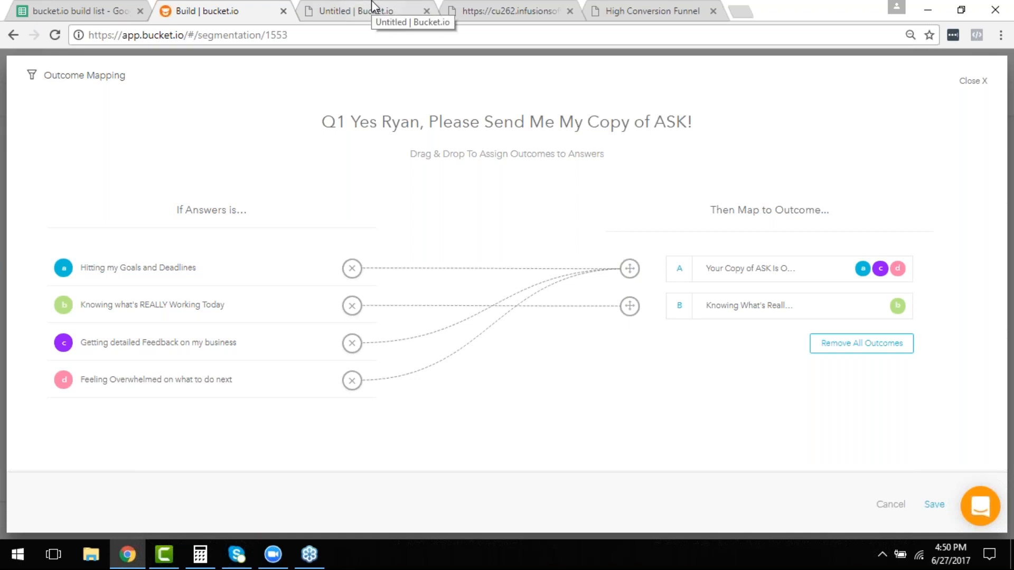
click(968, 84)
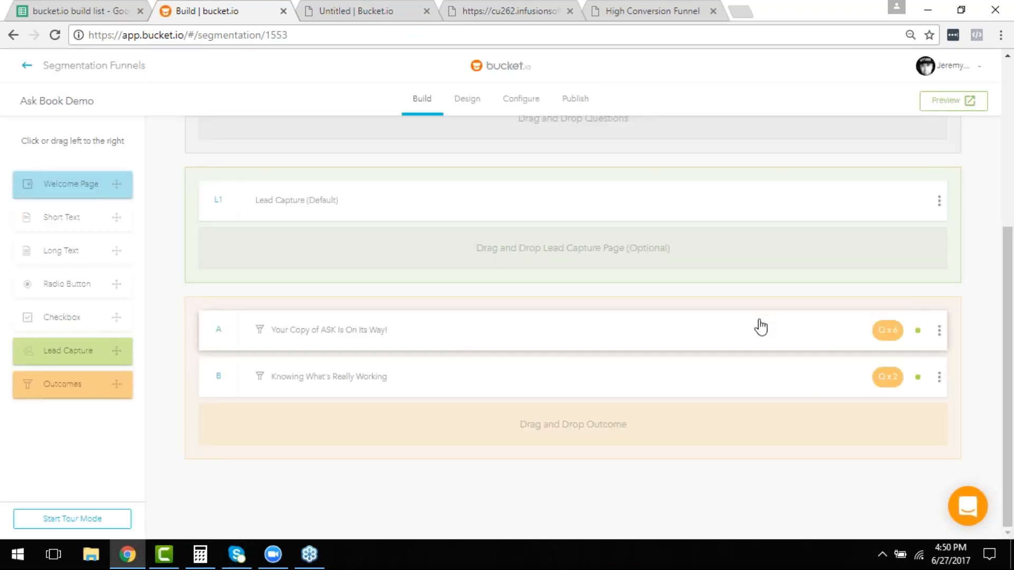
scroll(760, 328, up, 1)
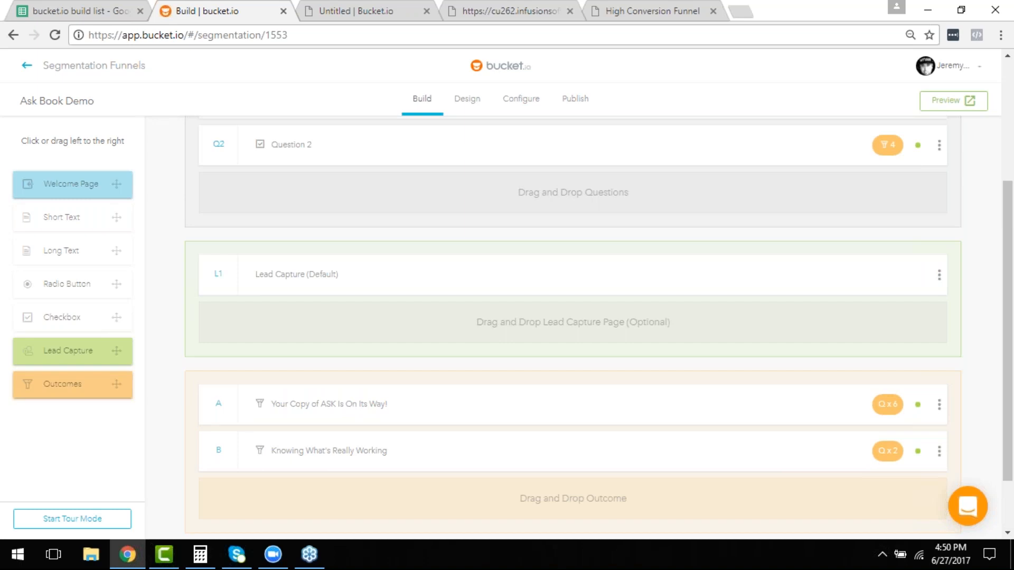
scroll(695, 396, up, 2)
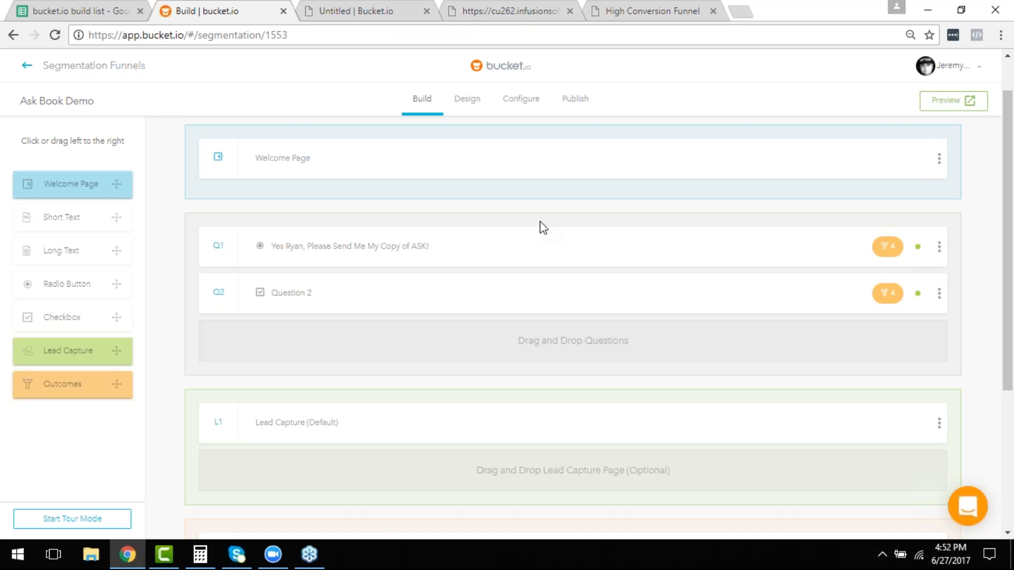
Step: Go back to the design settings and review all of the funnel's color settings, from header text to footer text
click(467, 100)
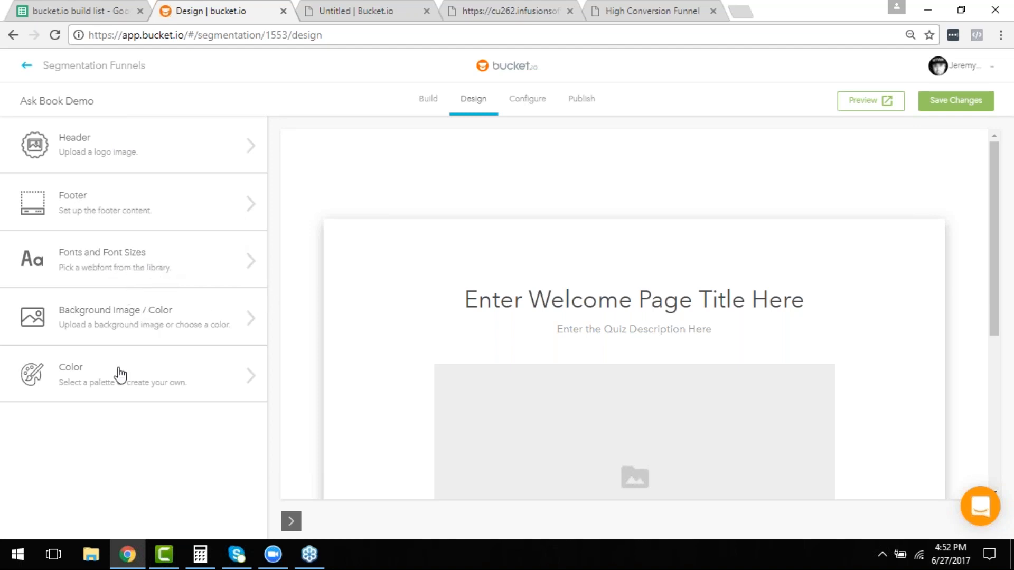
click(79, 380)
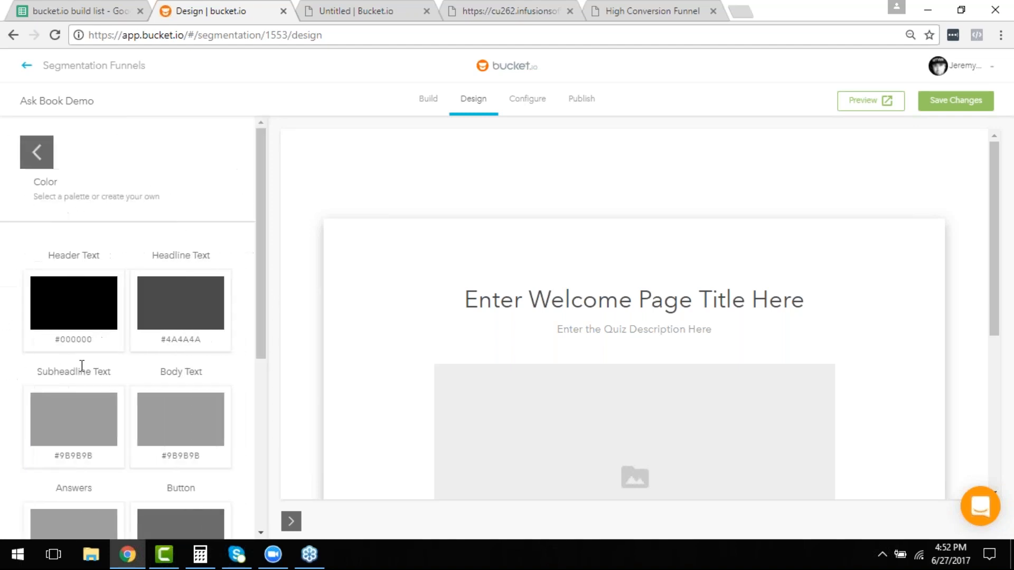
scroll(169, 290, down, 6)
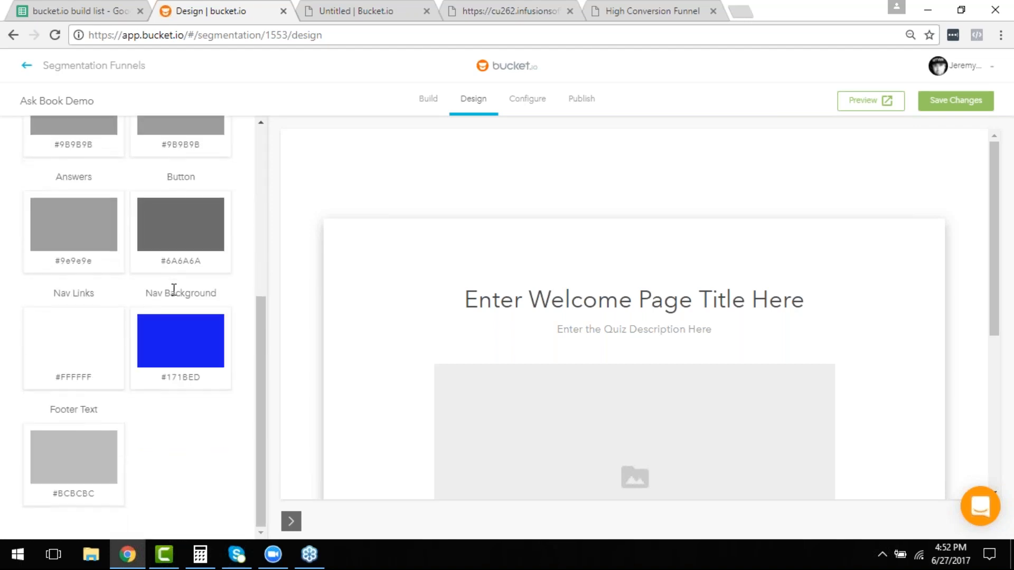
scroll(174, 290, up, 6)
click(32, 154)
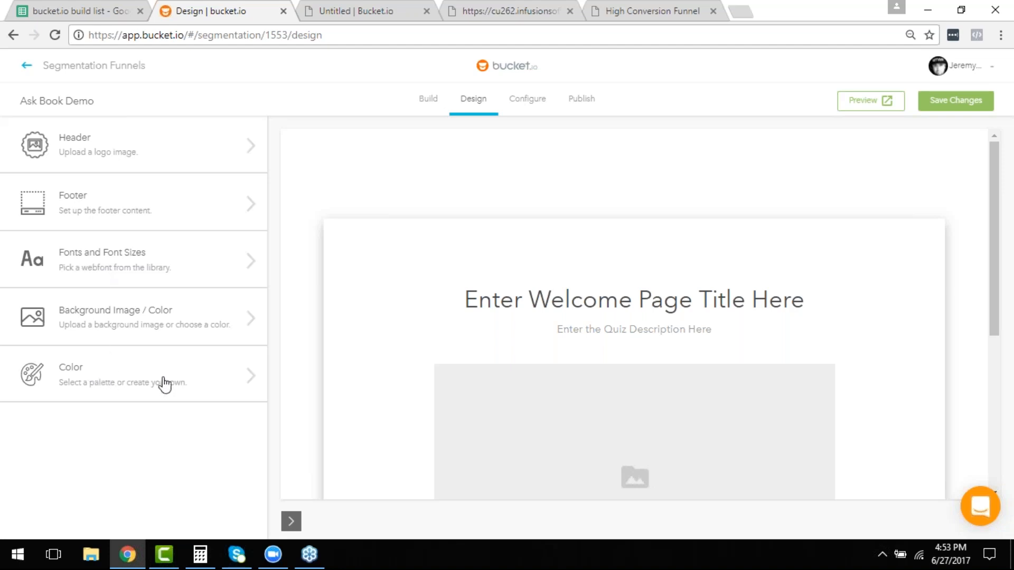
click(110, 381)
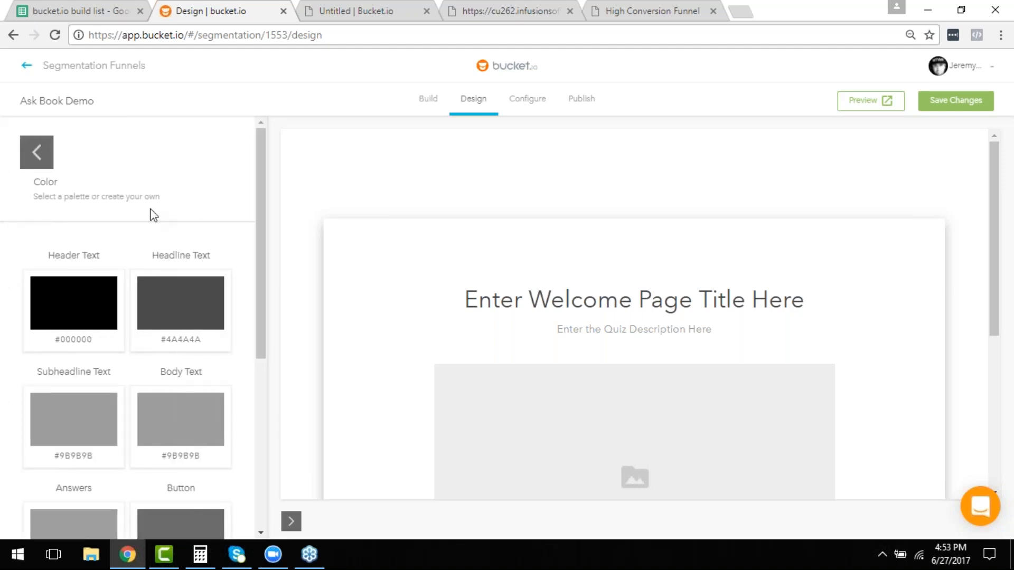
scroll(129, 269, down, 6)
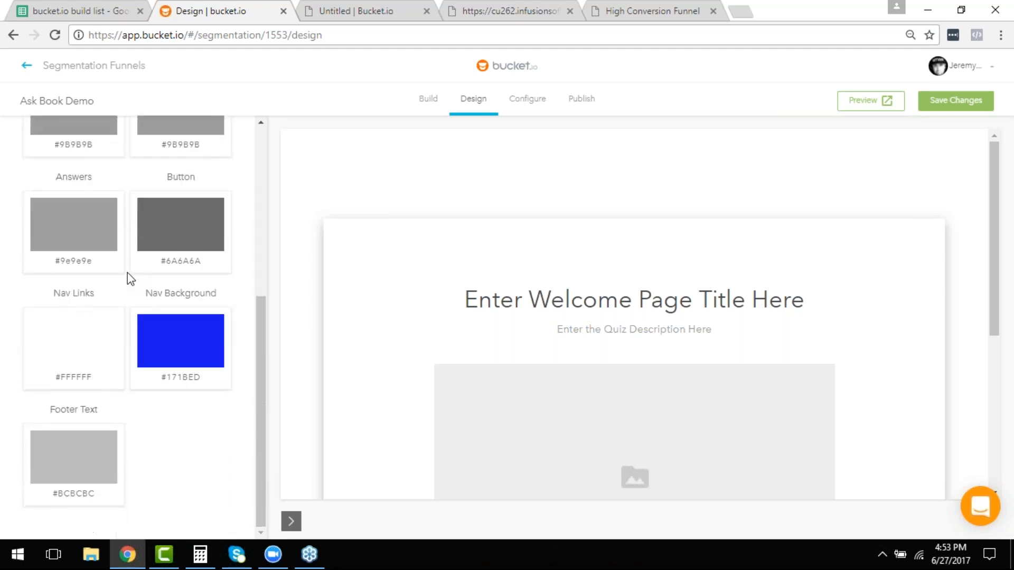
scroll(127, 280, up, 6)
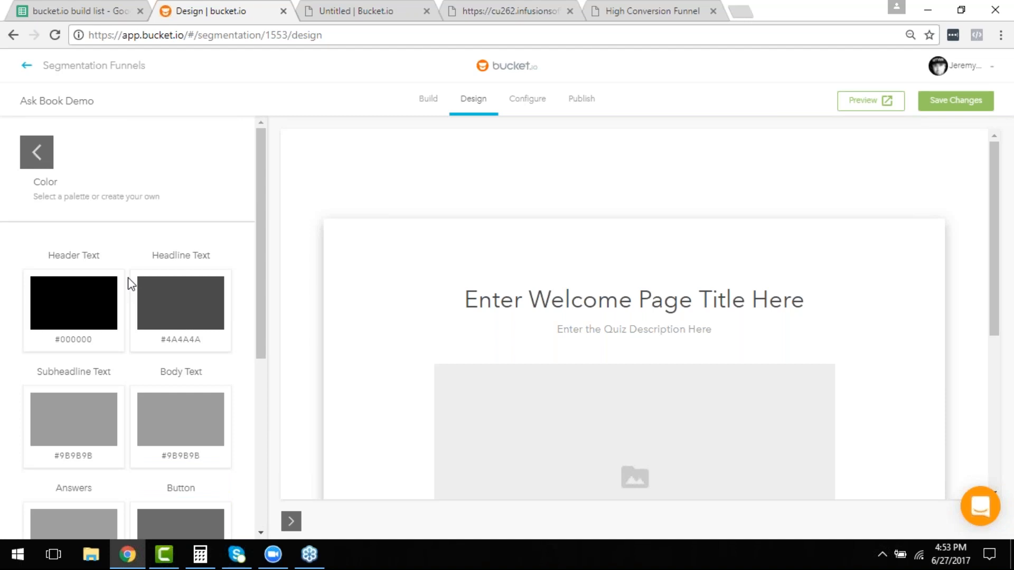
Step: Switch to the High Conversion Funnel PDF and go through its support contact slide to the closing thank-you slide
click(598, 7)
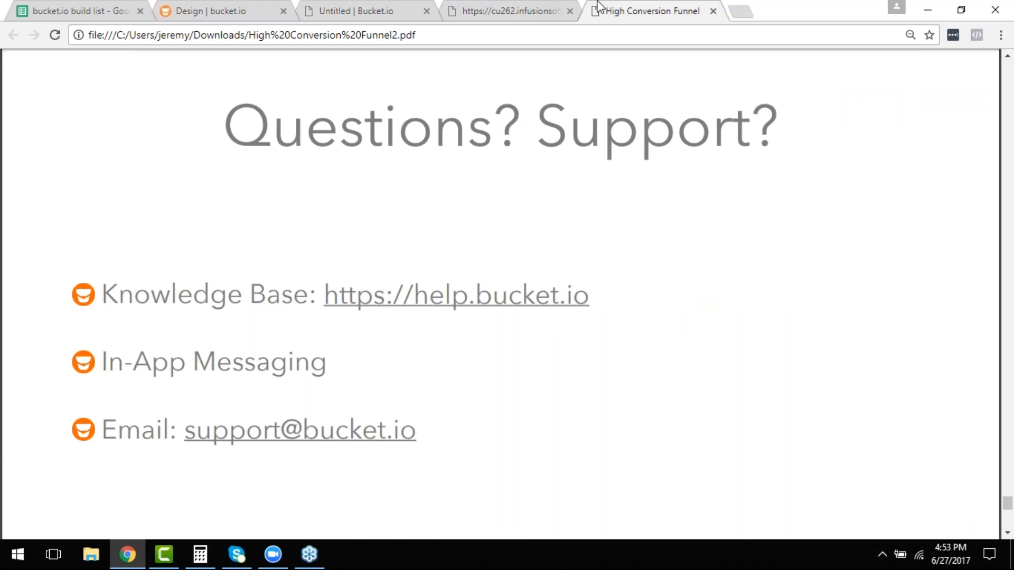
scroll(607, 221, down, 2)
scroll(608, 228, down, 7)
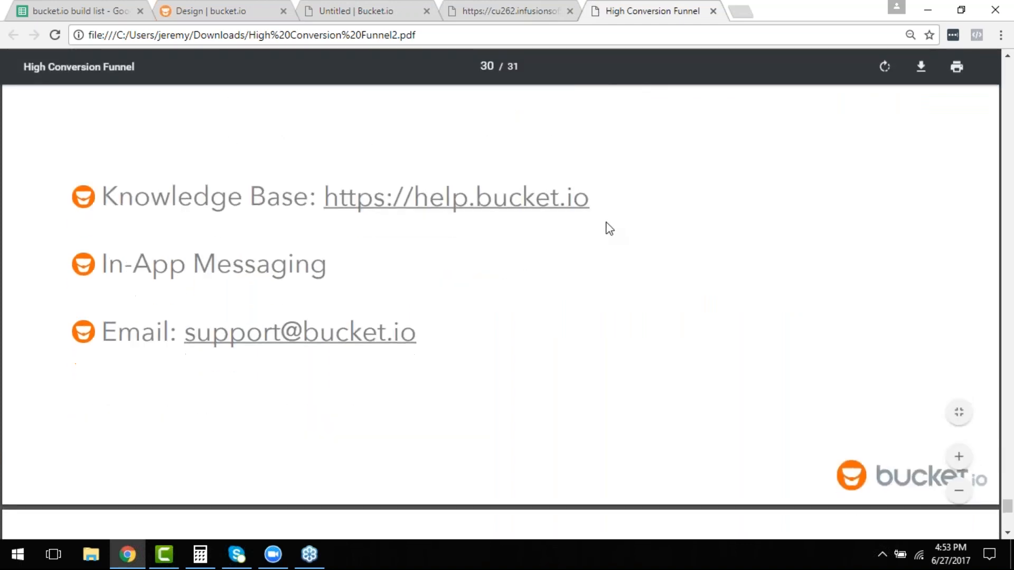
scroll(608, 228, down, 2)
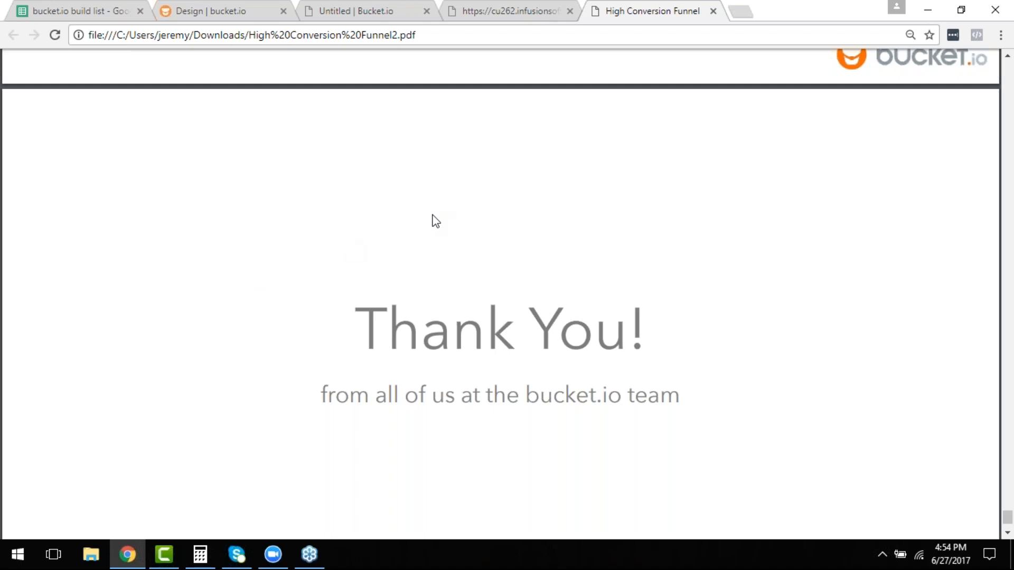
scroll(357, 197, down, 2)
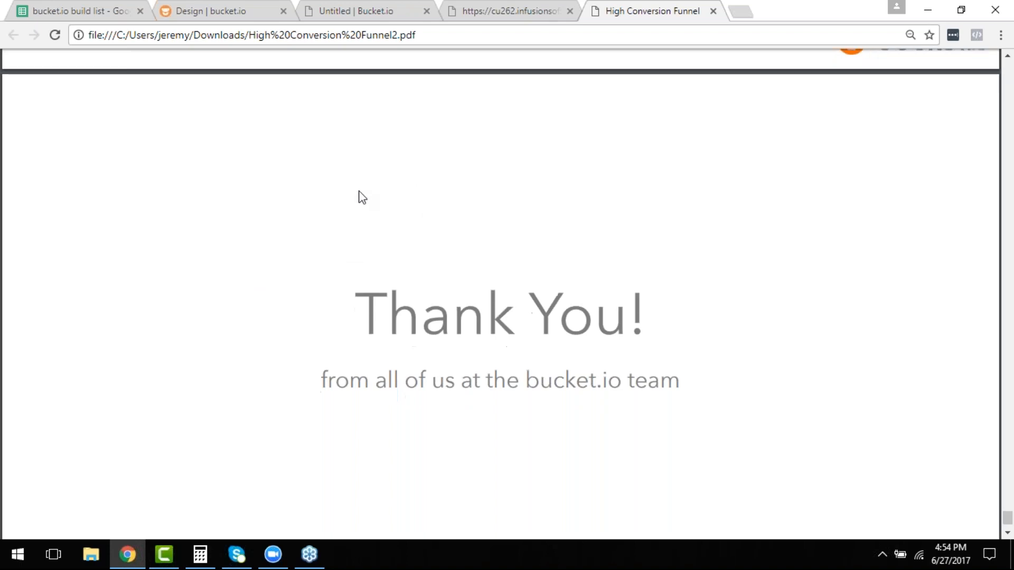